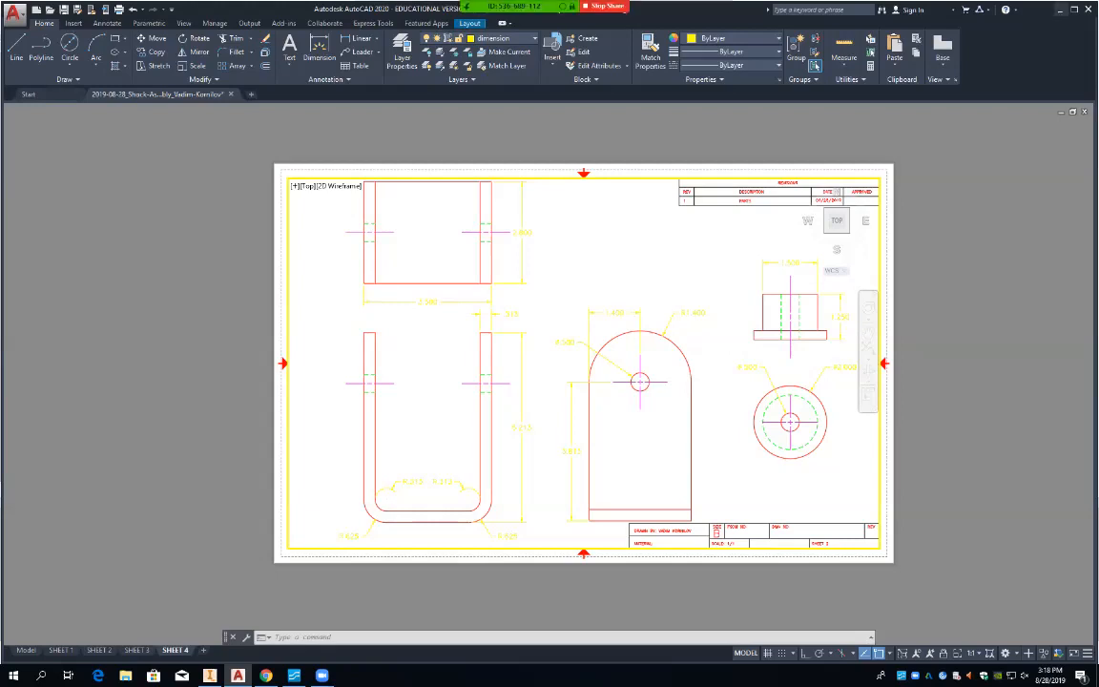
Switch to Autodesk Inventor Professional 2020 and maximize its window.
{"action": "key", "text": "alt+Tab"}
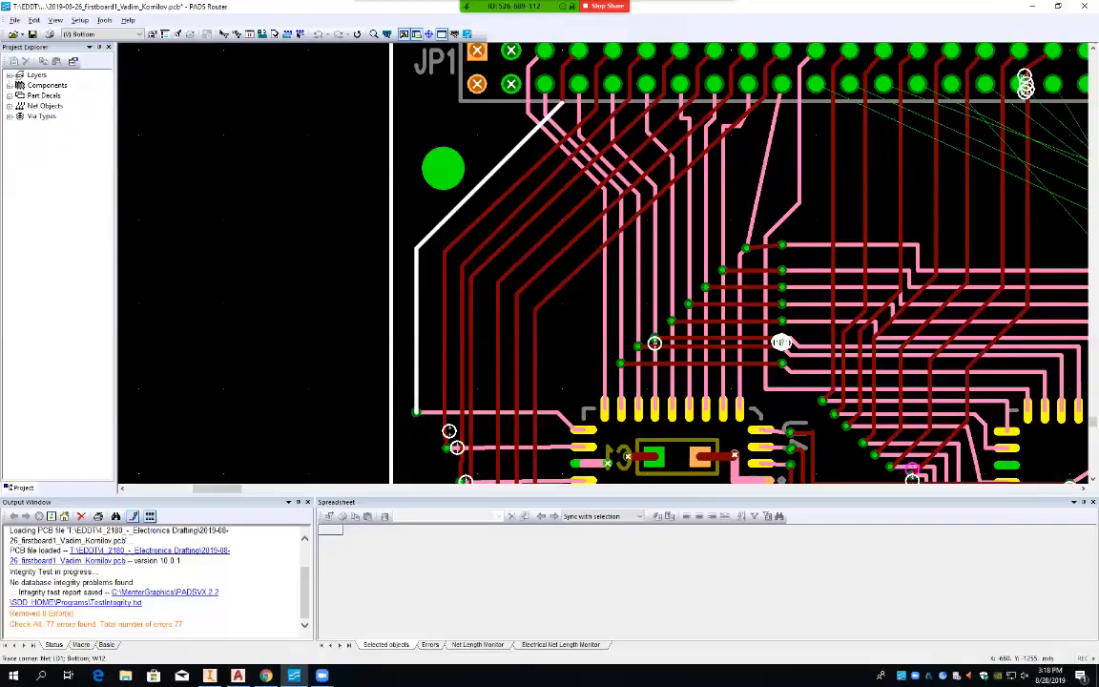
{"action": "key", "text": "super+d"}
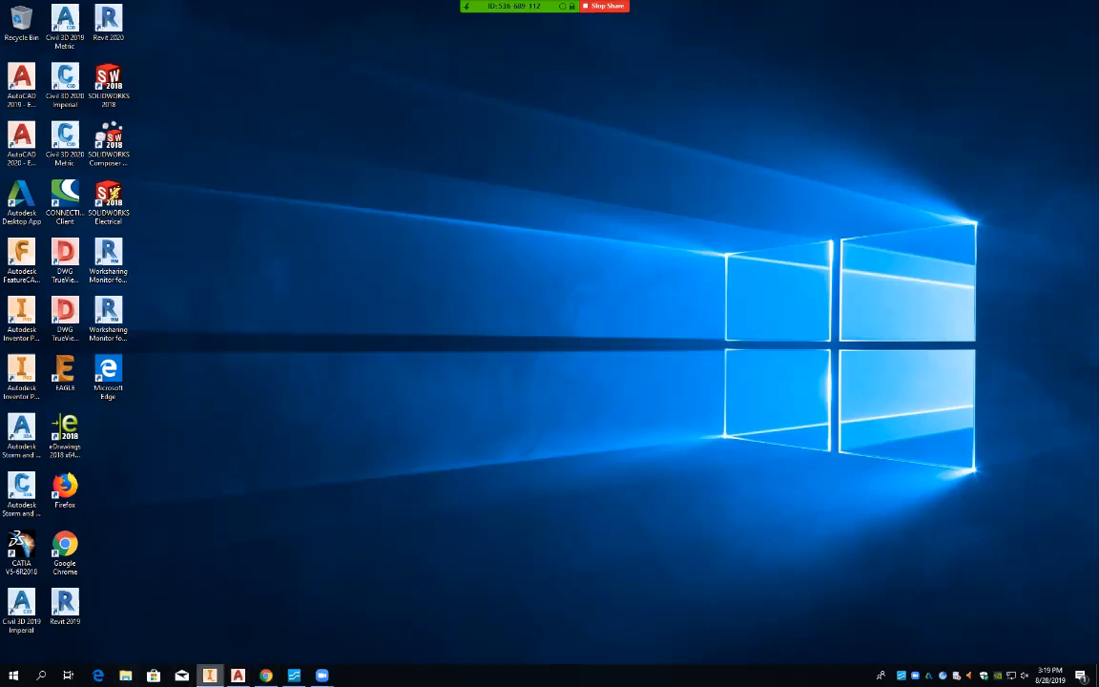
{"action": "left_click_drag", "start_coordinate": [1097, 10], "coordinate": [615, 45]}
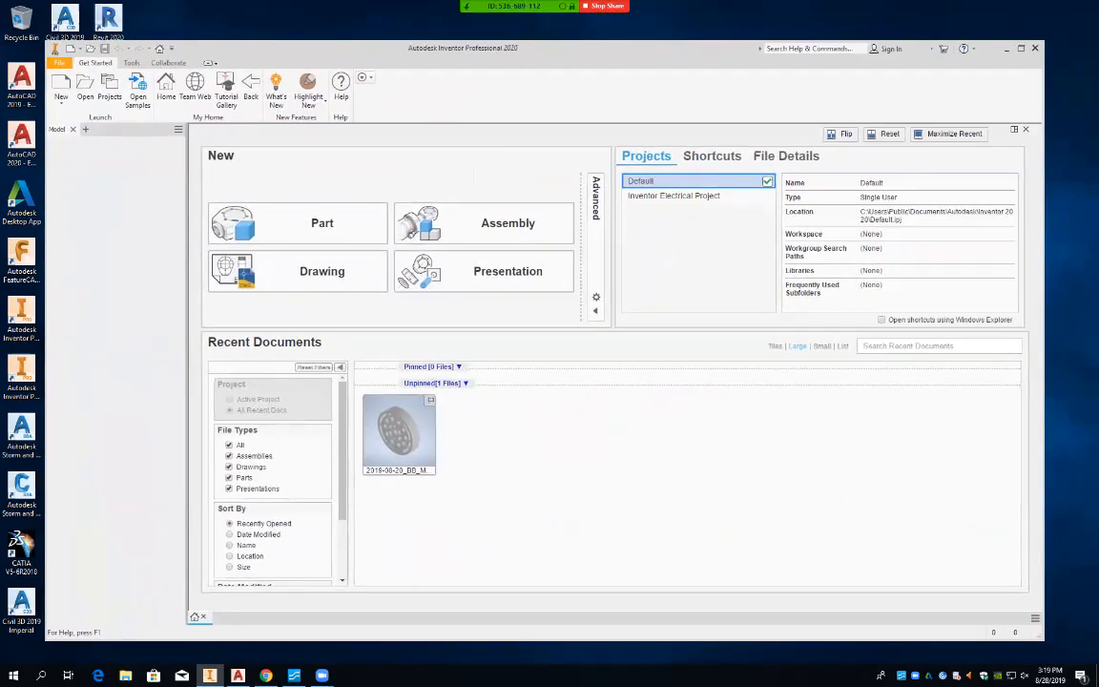
{"action": "double_click", "coordinate": [920, 44]}
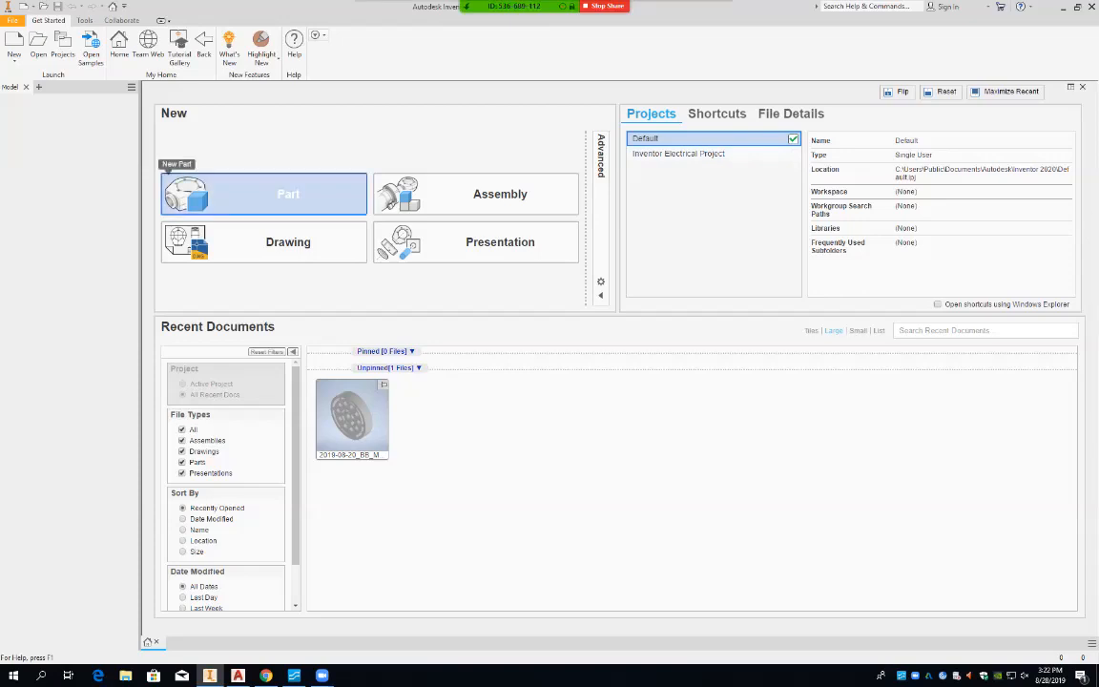
Create a new part and start a 2D sketch on the front (XY) plane.
{"action": "left_click", "coordinate": [181, 183]}
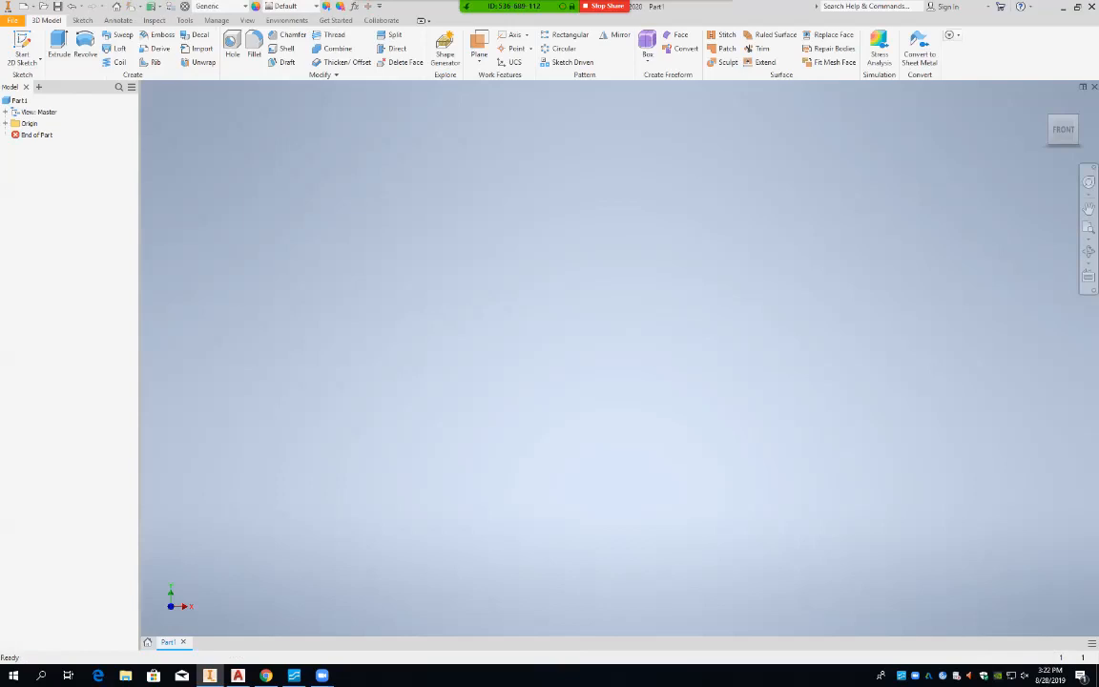
{"action": "left_click", "coordinate": [23, 58]}
{"action": "left_click", "coordinate": [45, 81]}
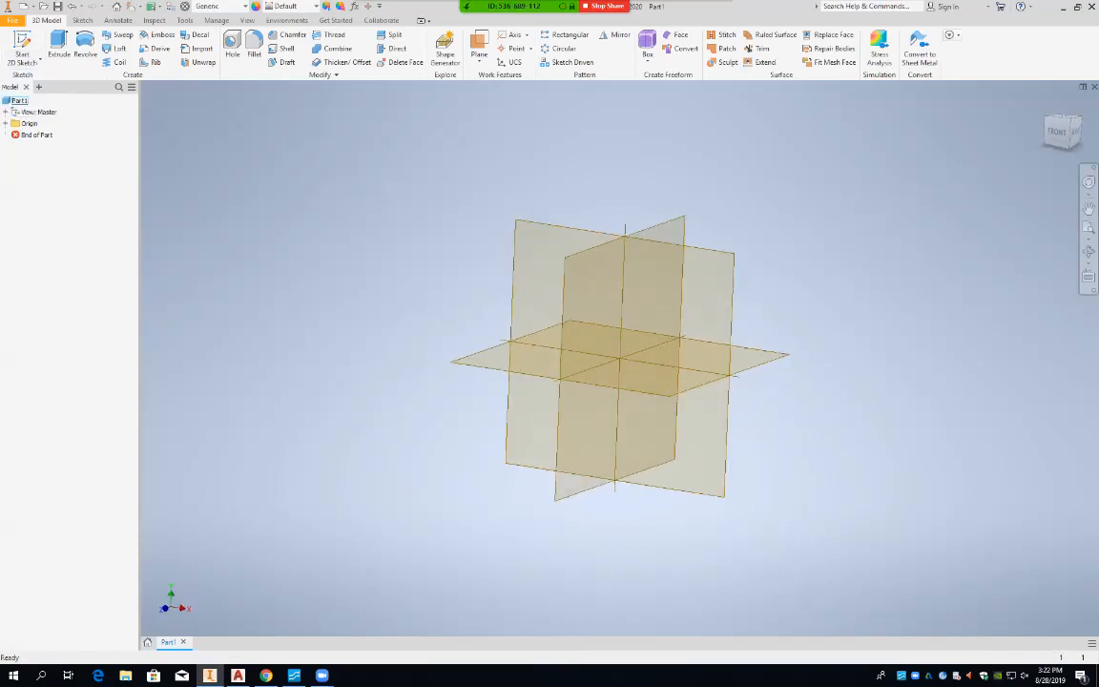
{"action": "left_click", "coordinate": [625, 326]}
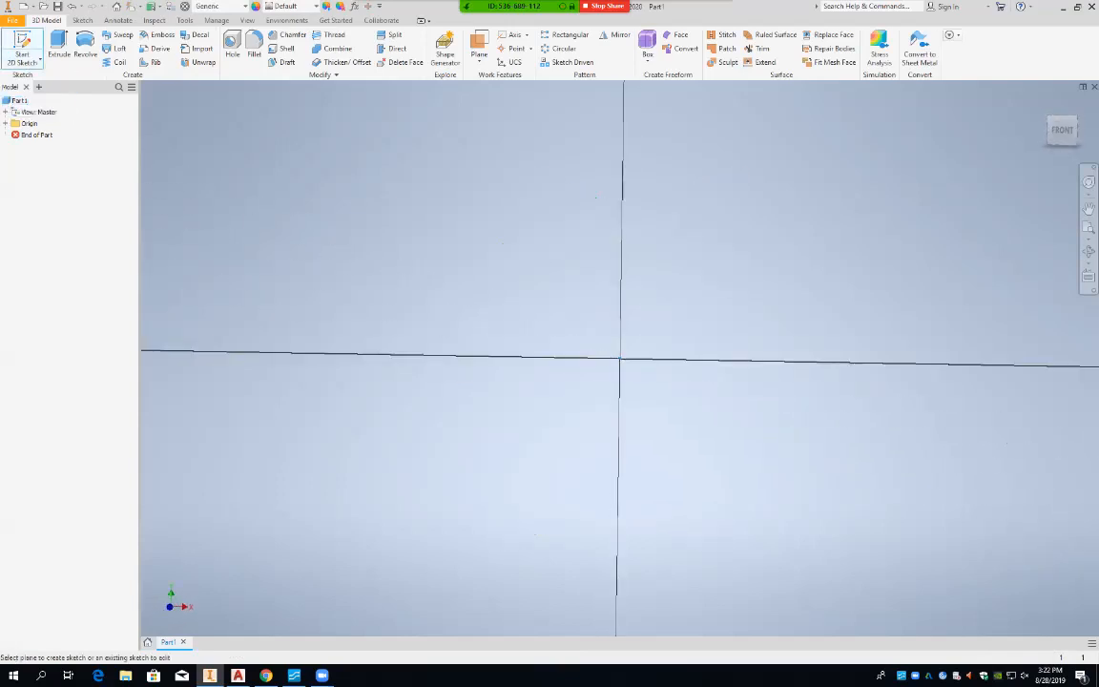
Try a two-point rectangle above and to the right of the origin, and undo it.
{"action": "left_click", "coordinate": [145, 43]}
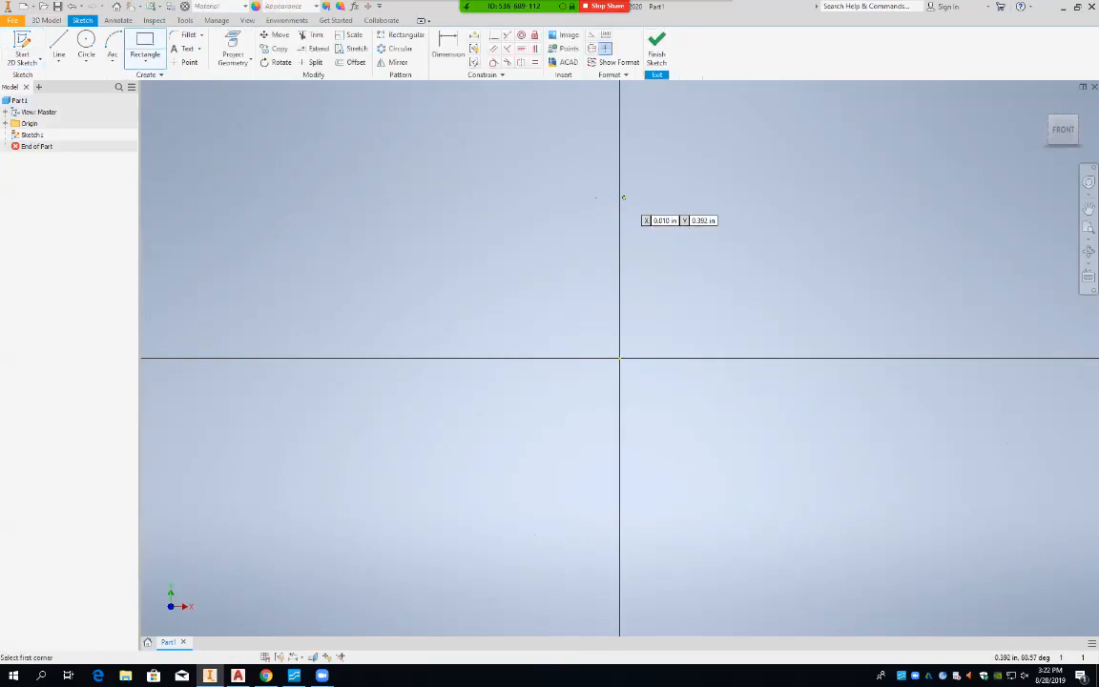
{"action": "left_click", "coordinate": [635, 197]}
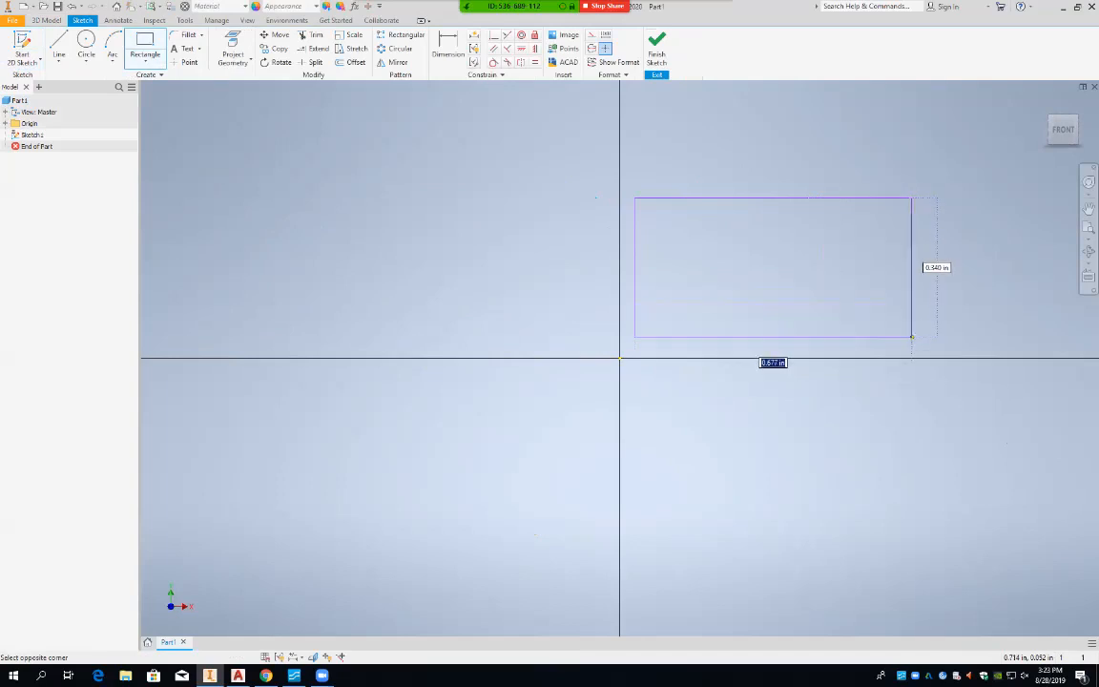
{"action": "left_click", "coordinate": [917, 345]}
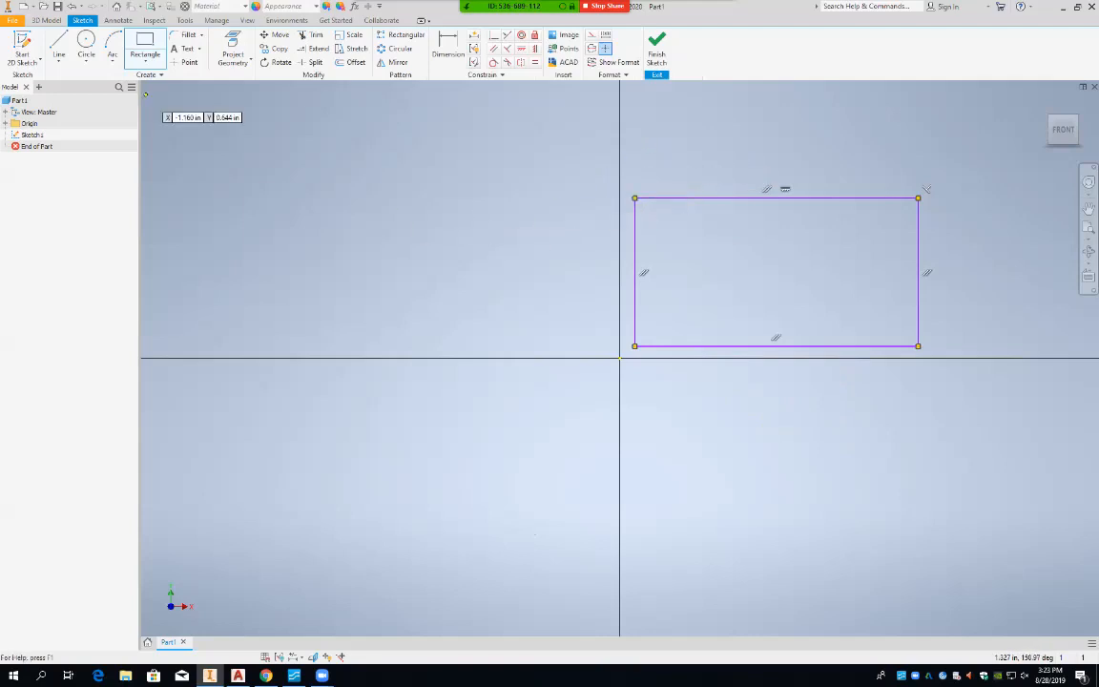
{"action": "key", "text": "ctrl+z"}
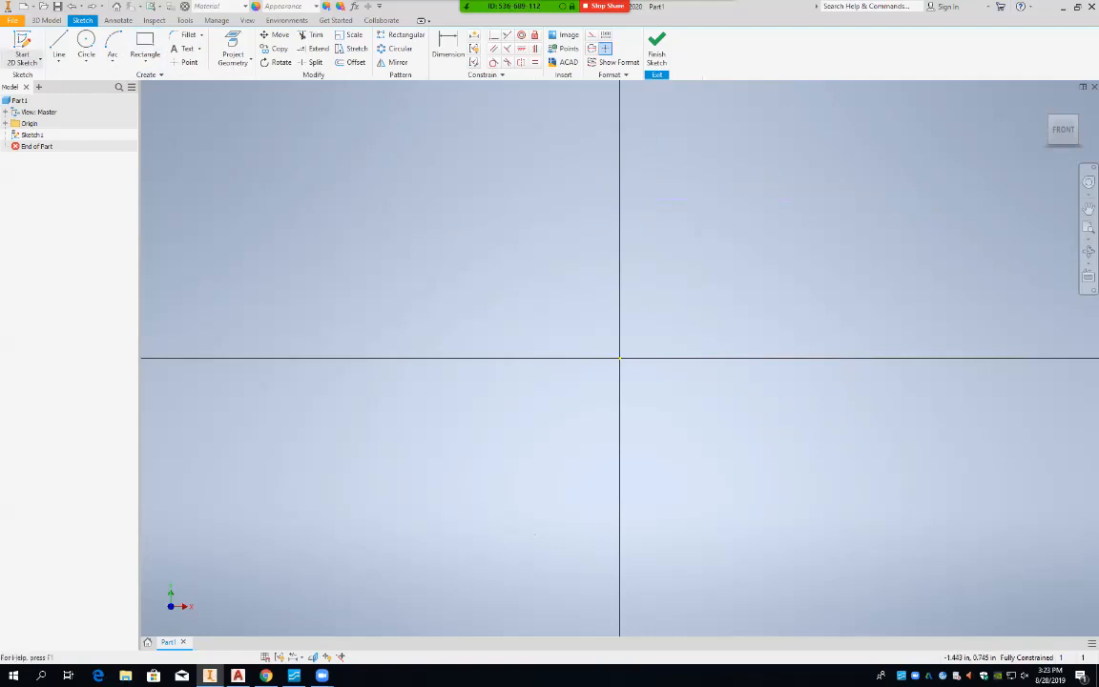
Draw a two-point rectangle enclosing the sketch origin, about 1.11 in wide.
{"action": "left_click", "coordinate": [145, 43]}
{"action": "left_click", "coordinate": [444, 199]}
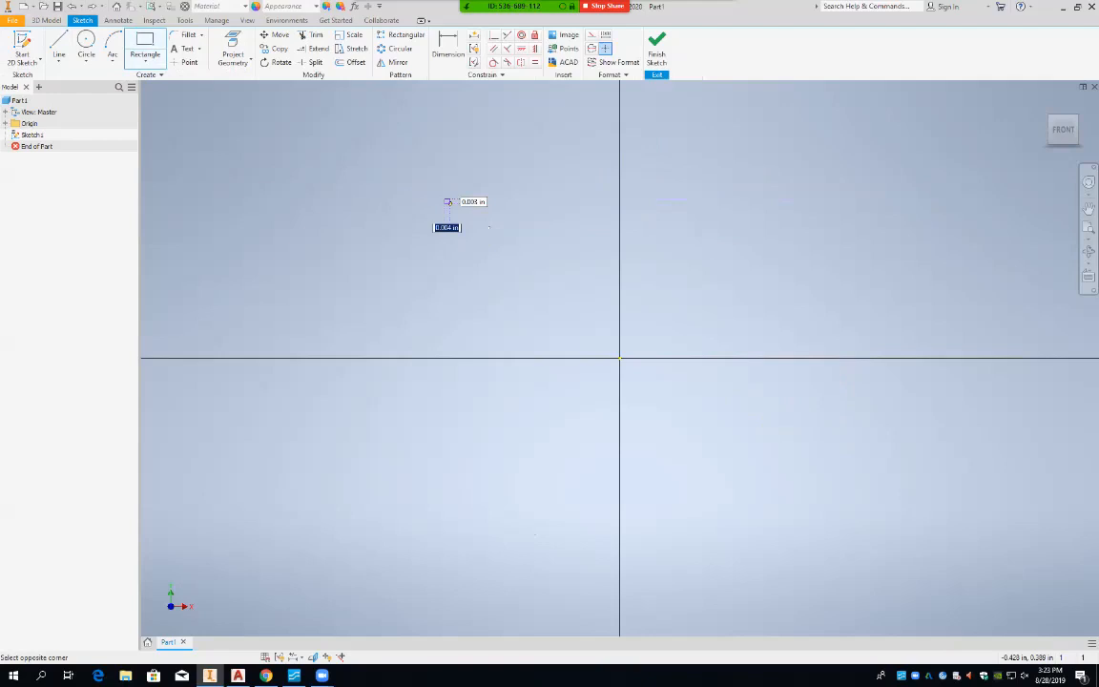
{"action": "left_click", "coordinate": [898, 508]}
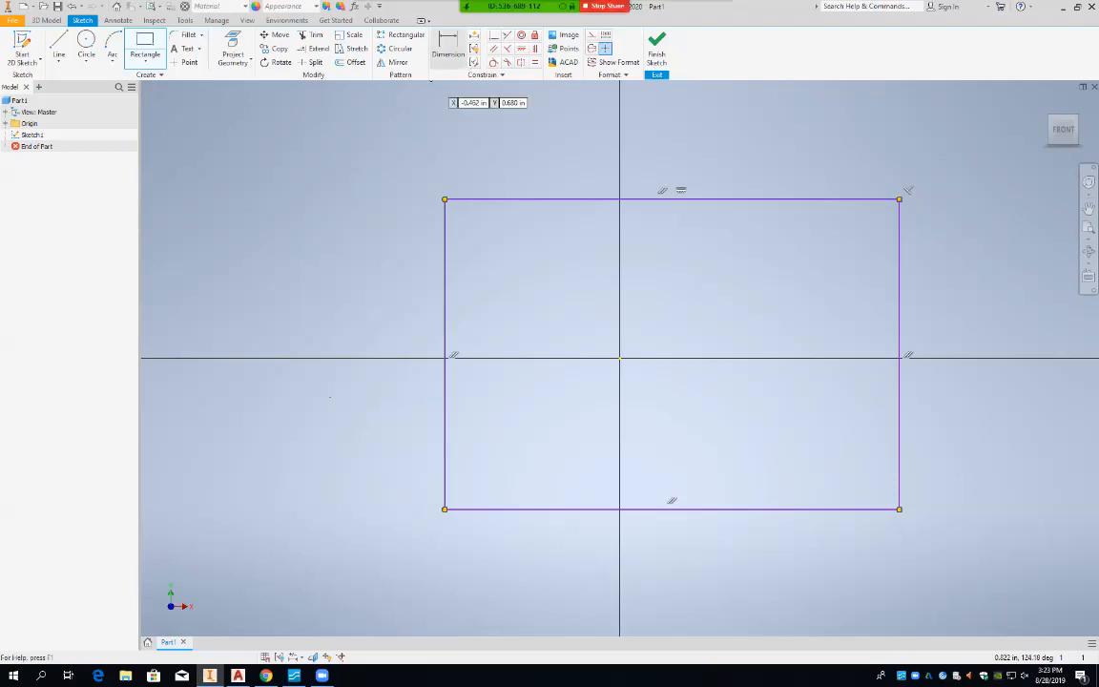
Dimension the horizontal distance from the origin to the rectangle's right edge, accepting the offered value.
{"action": "left_click", "coordinate": [448, 44]}
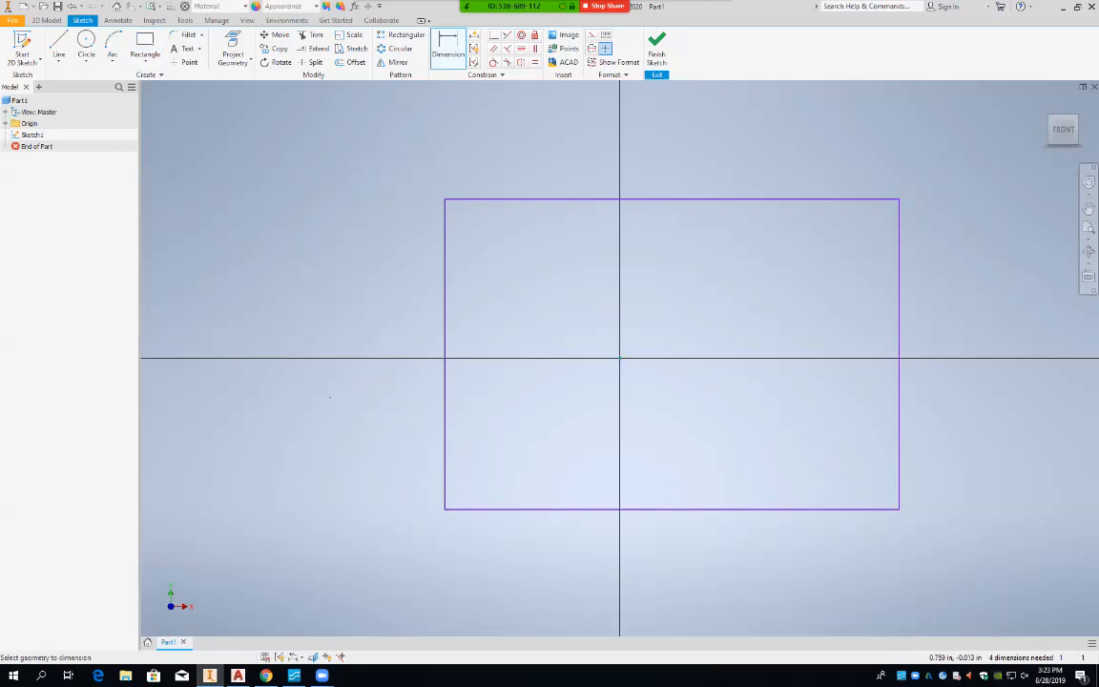
{"action": "left_click", "coordinate": [898, 324]}
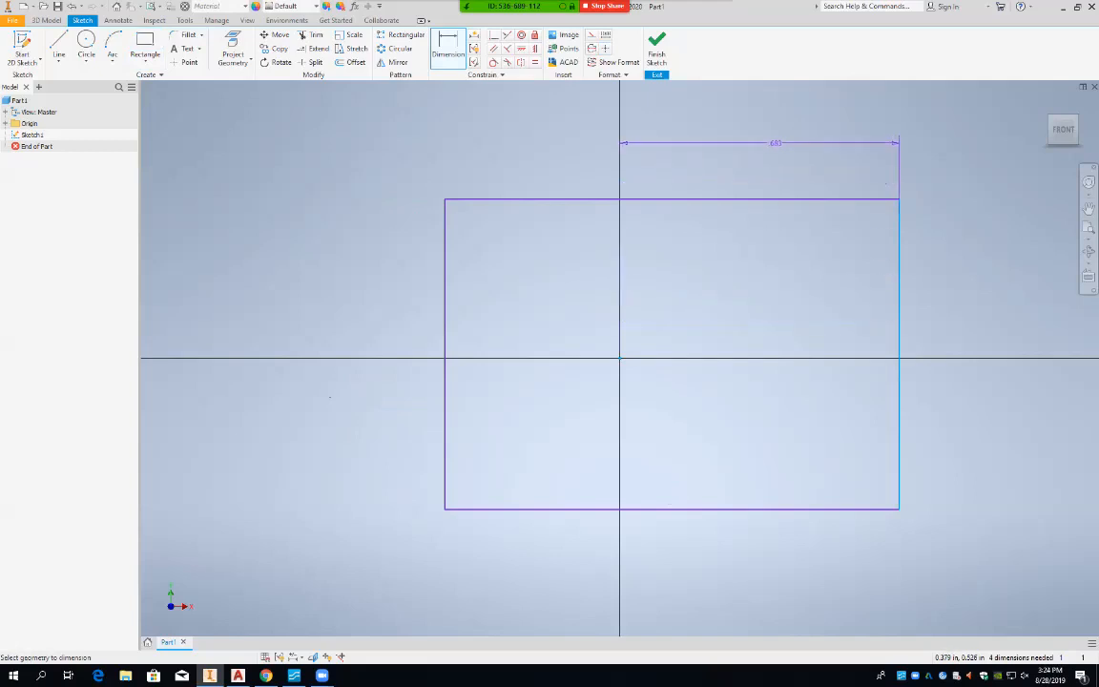
{"action": "left_click", "coordinate": [778, 143]}
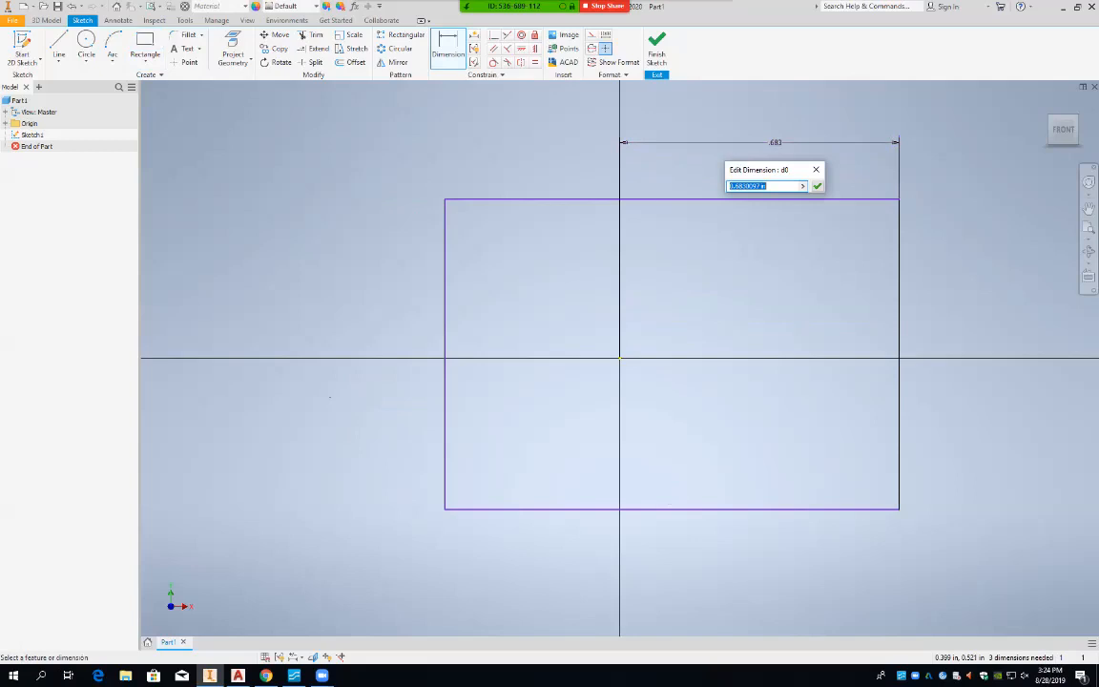
{"action": "key", "text": "Return"}
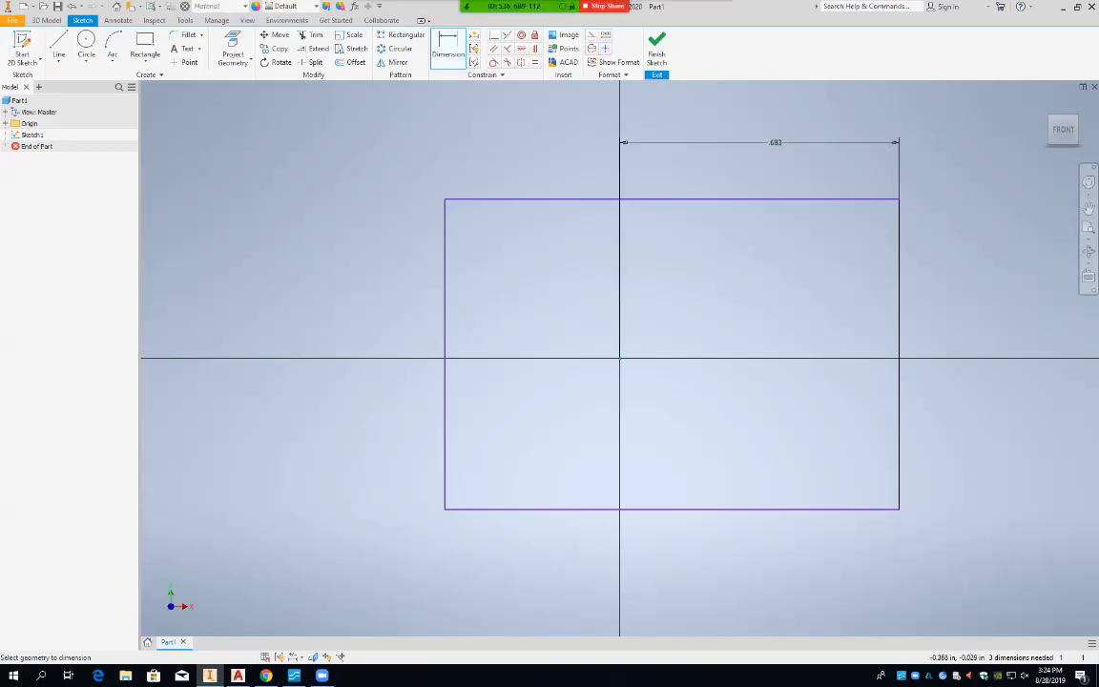
Dimension the horizontal distance from the rectangle's left edge to the origin as 5/2 in.
{"action": "left_click", "coordinate": [444, 387]}
{"action": "left_click", "coordinate": [619, 387]}
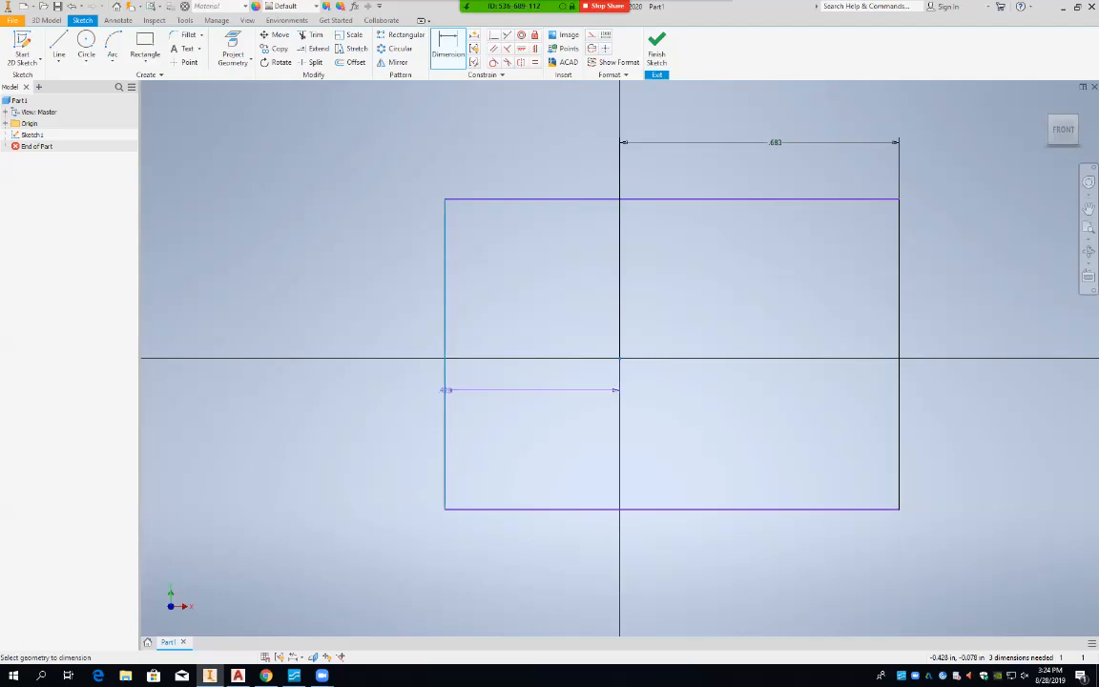
{"action": "left_click", "coordinate": [534, 588]}
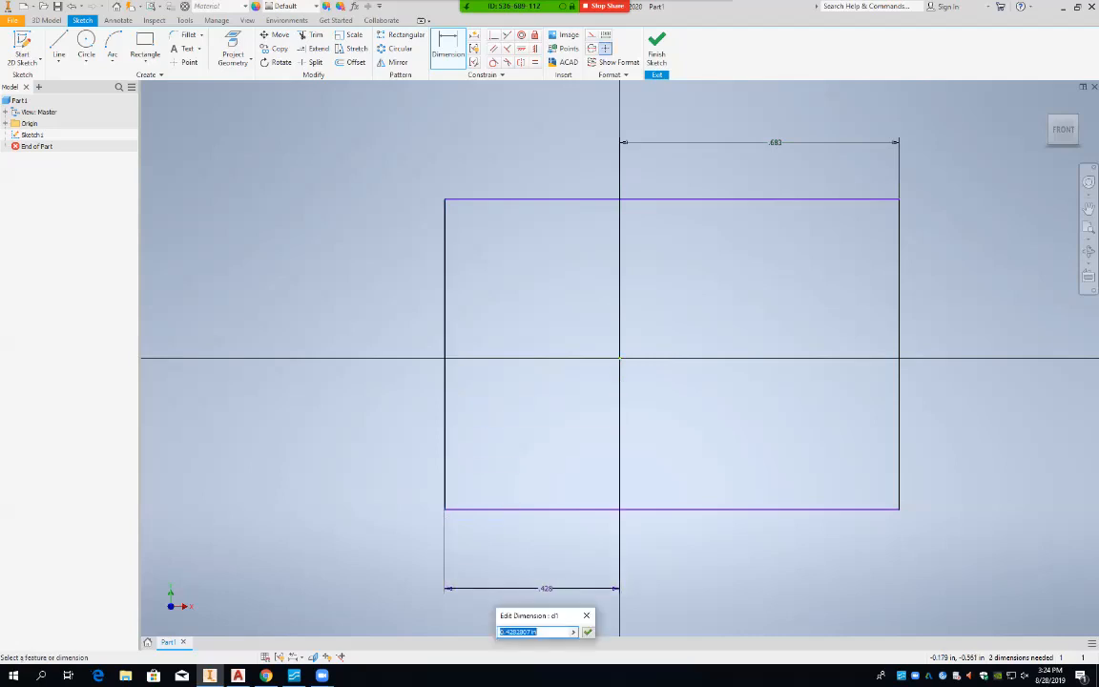
{"action": "type", "text": "5/2"}
{"action": "key", "text": "Return"}
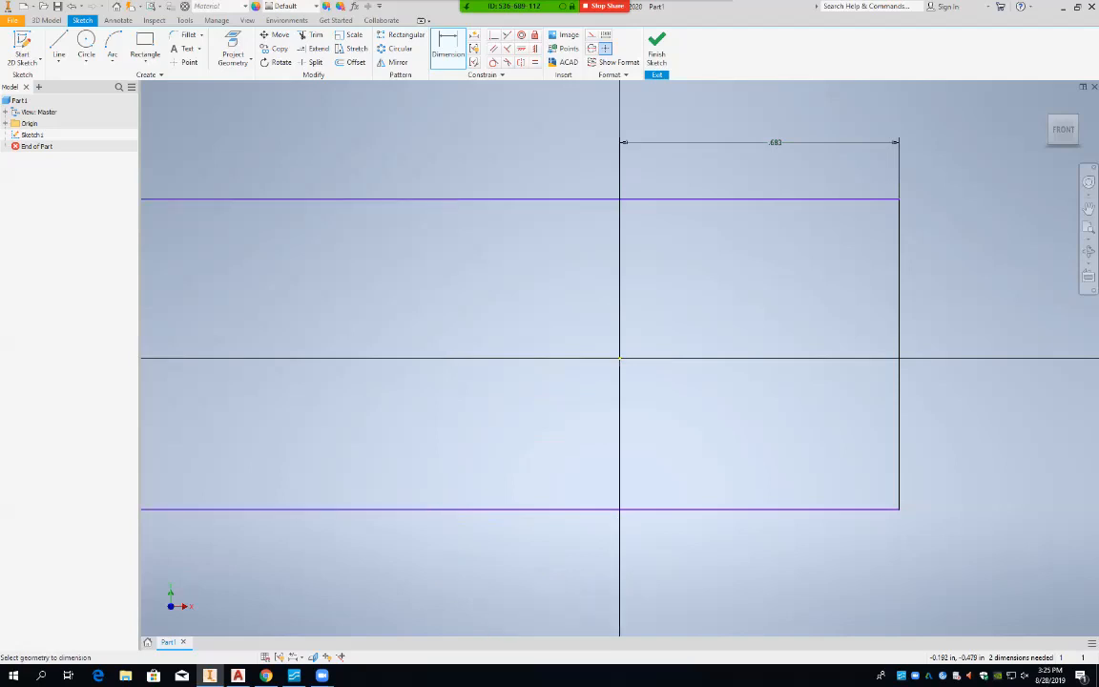
{"action": "scroll", "coordinate": [510, 457], "scroll_direction": "down", "scroll_amount": 3}
{"action": "scroll", "coordinate": [511, 458], "scroll_direction": "up", "scroll_amount": 2}
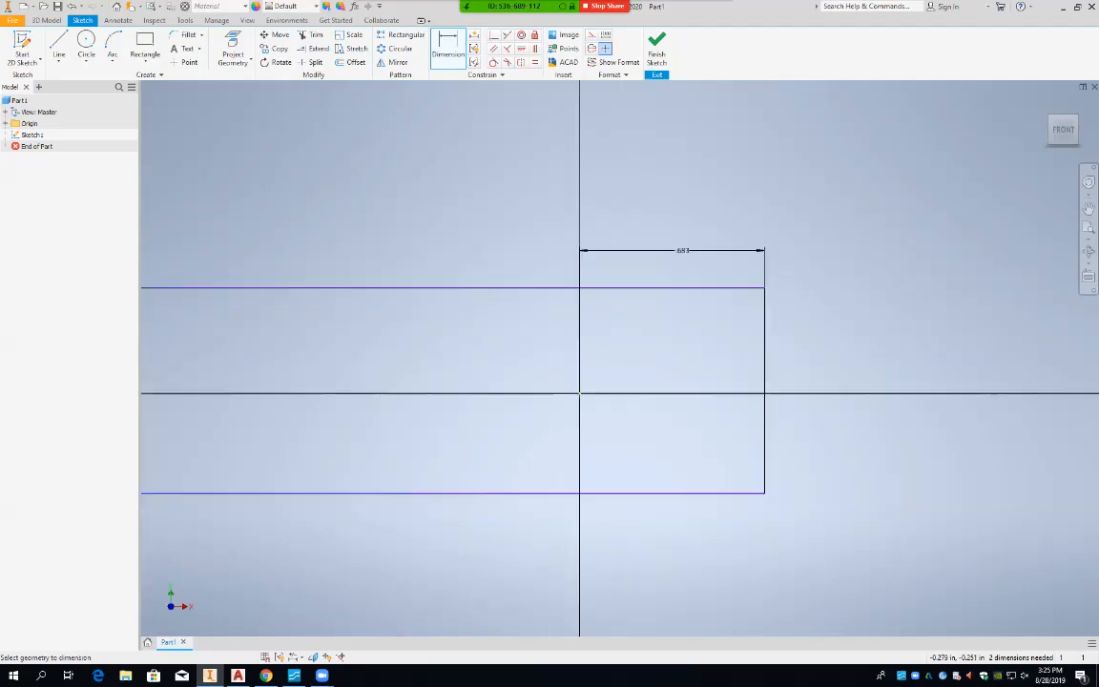
{"action": "mouse_move", "coordinate": [511, 459]}
{"action": "middle_mouse_down"}
{"action": "mouse_move", "coordinate": [713, 398]}
{"action": "mouse_move", "coordinate": [790, 394]}
{"action": "middle_mouse_up"}
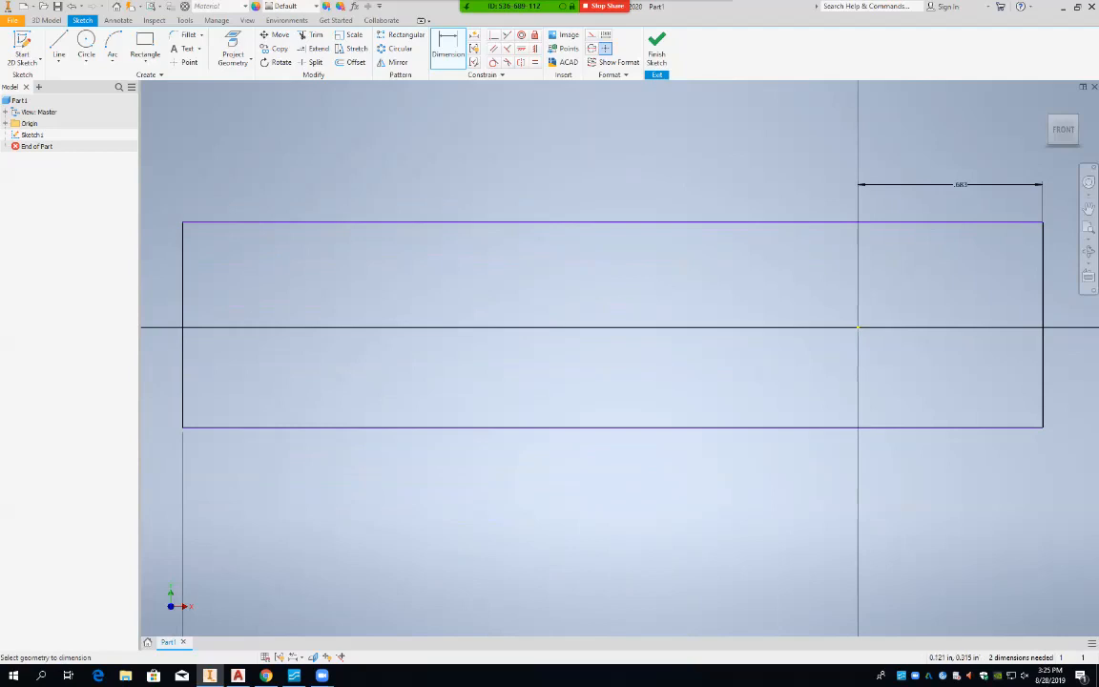
{"action": "double_click", "coordinate": [960, 184]}
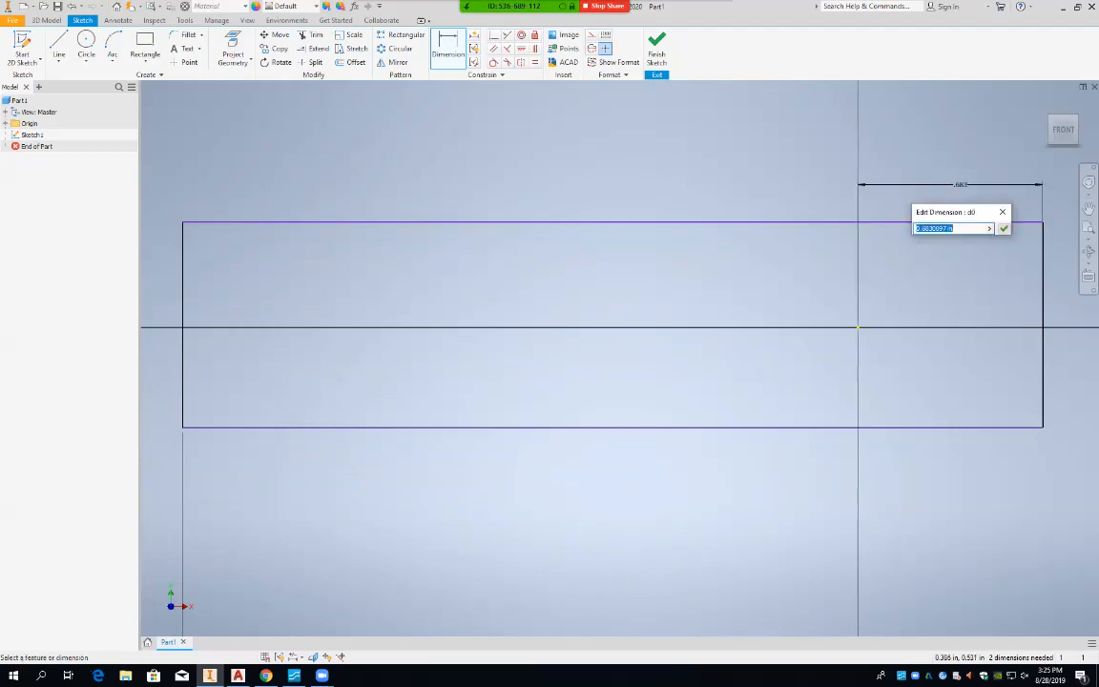
{"action": "key", "text": "BackSpace"}
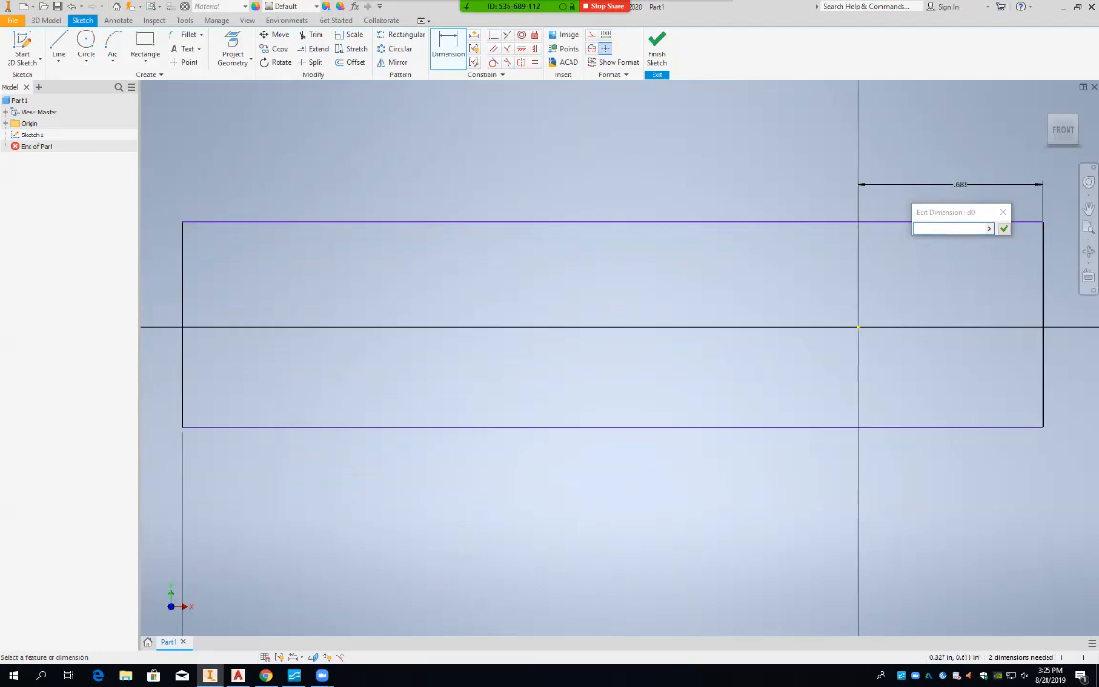
{"action": "key", "text": "Escape"}
{"action": "key", "text": "Escape"}
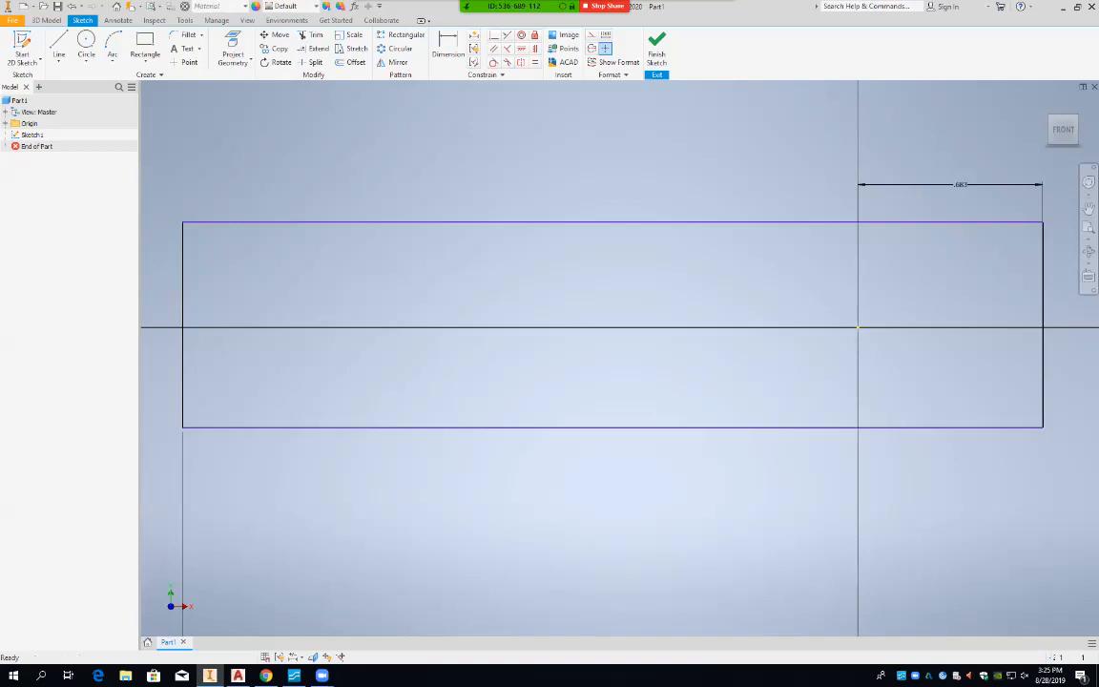
Delete the dimension between the origin and the rectangle's right edge.
{"action": "right_click", "coordinate": [953, 182]}
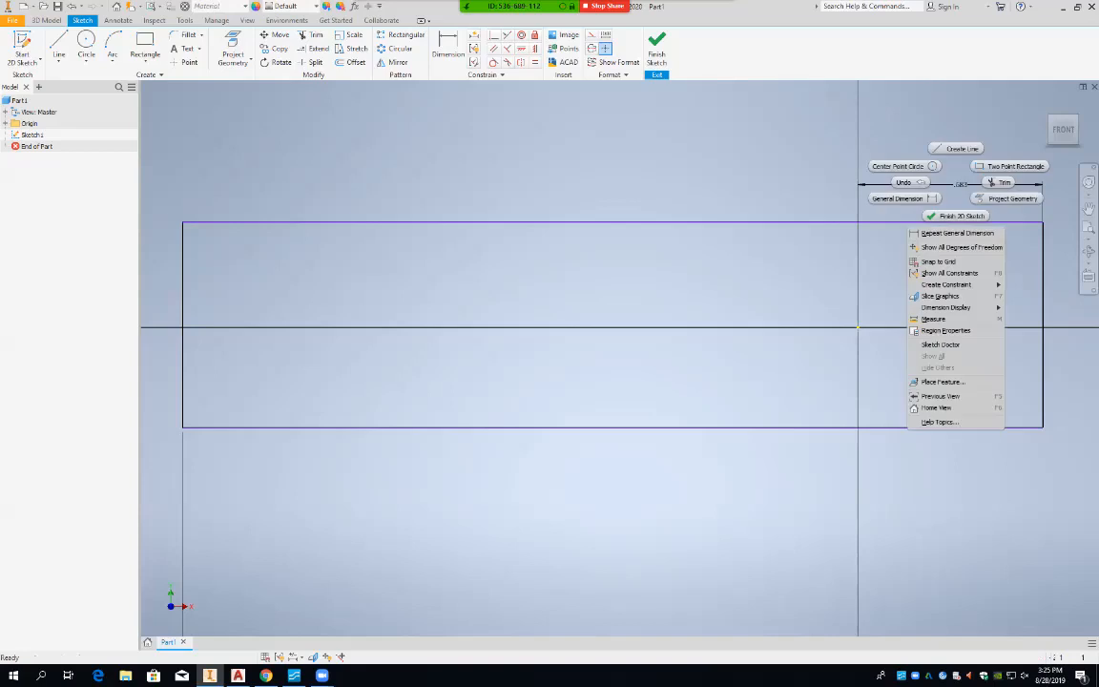
{"action": "key", "text": "Escape"}
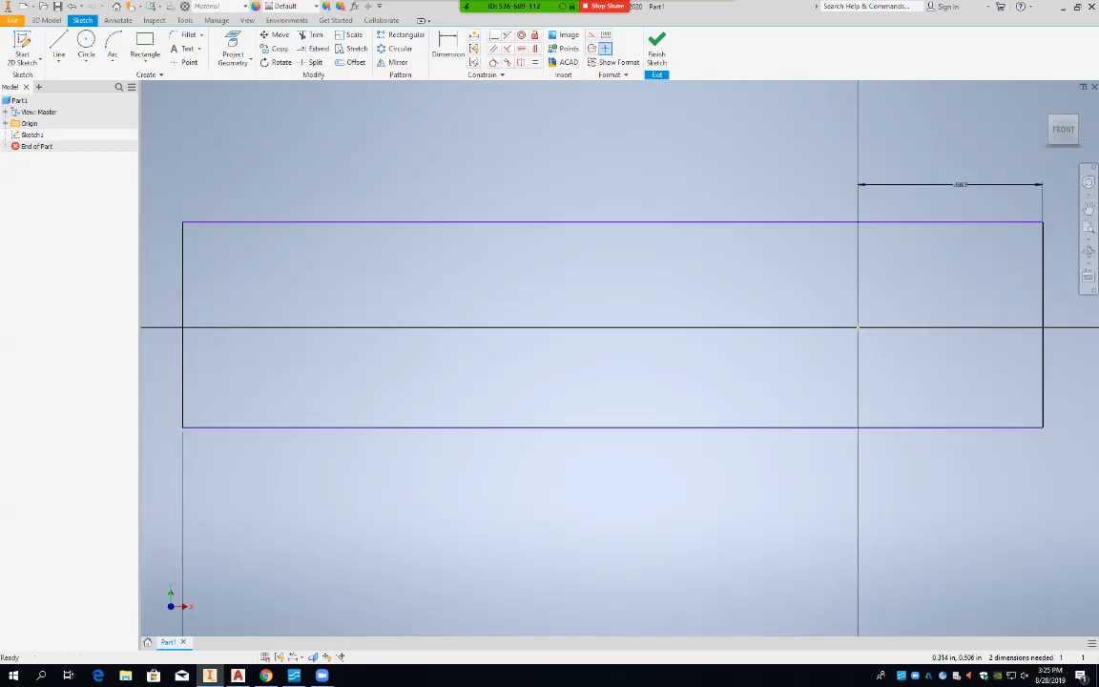
{"action": "key", "text": "Delete"}
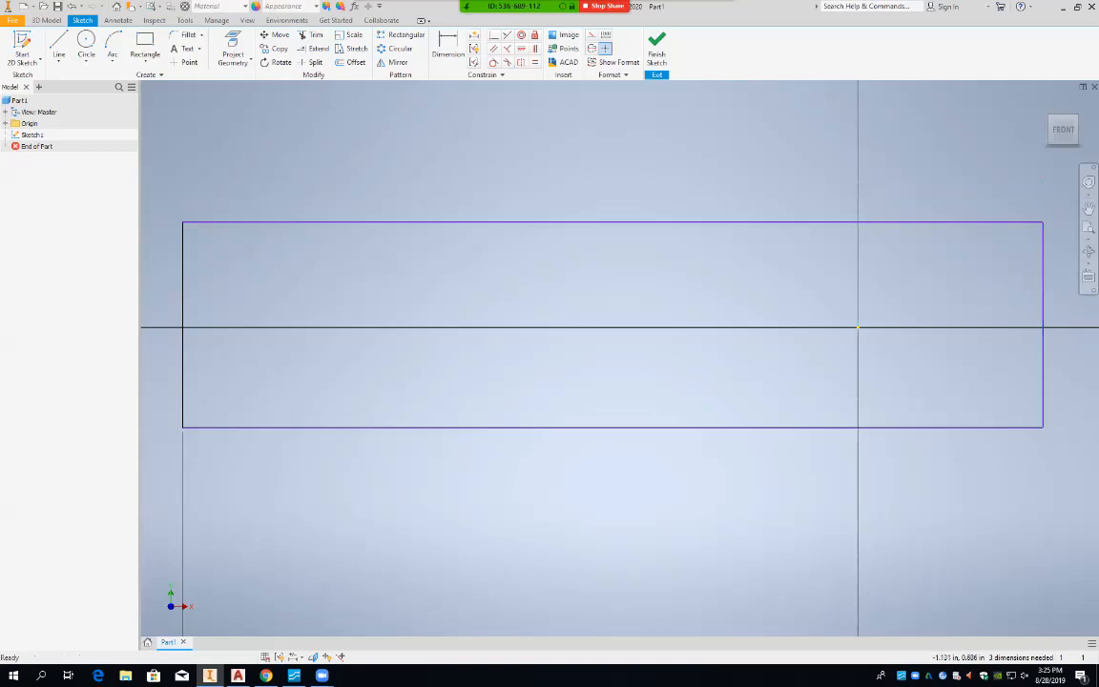
Dimension the rectangle's bottom edge and set its length to 5 in.
{"action": "key", "text": "d"}
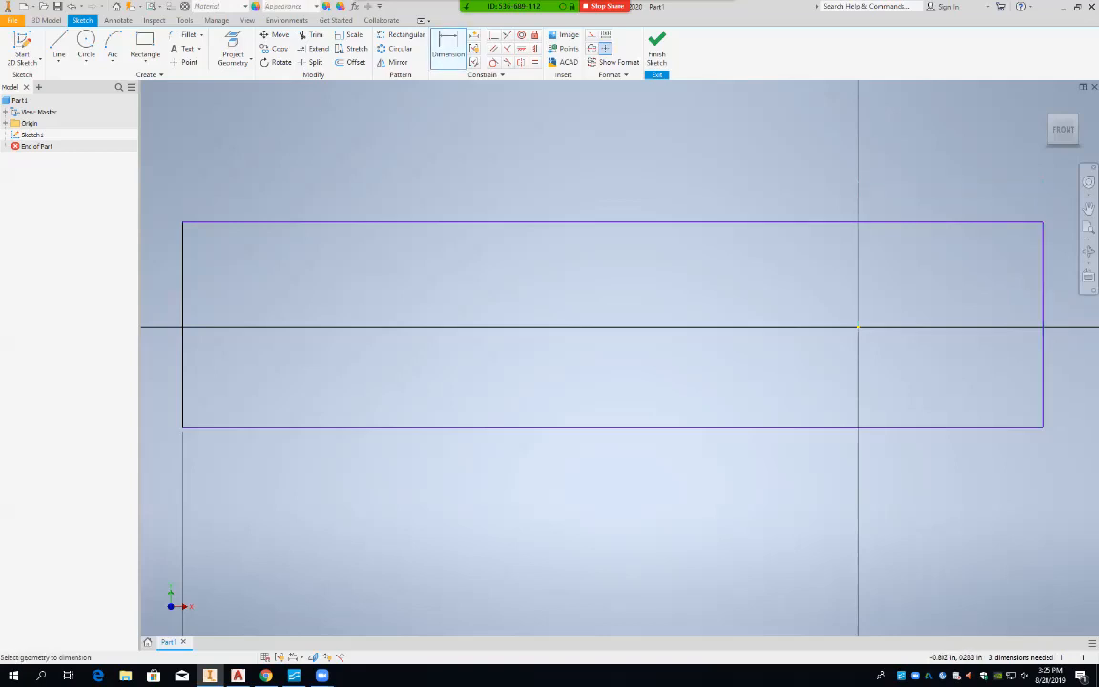
{"action": "left_click", "coordinate": [673, 426]}
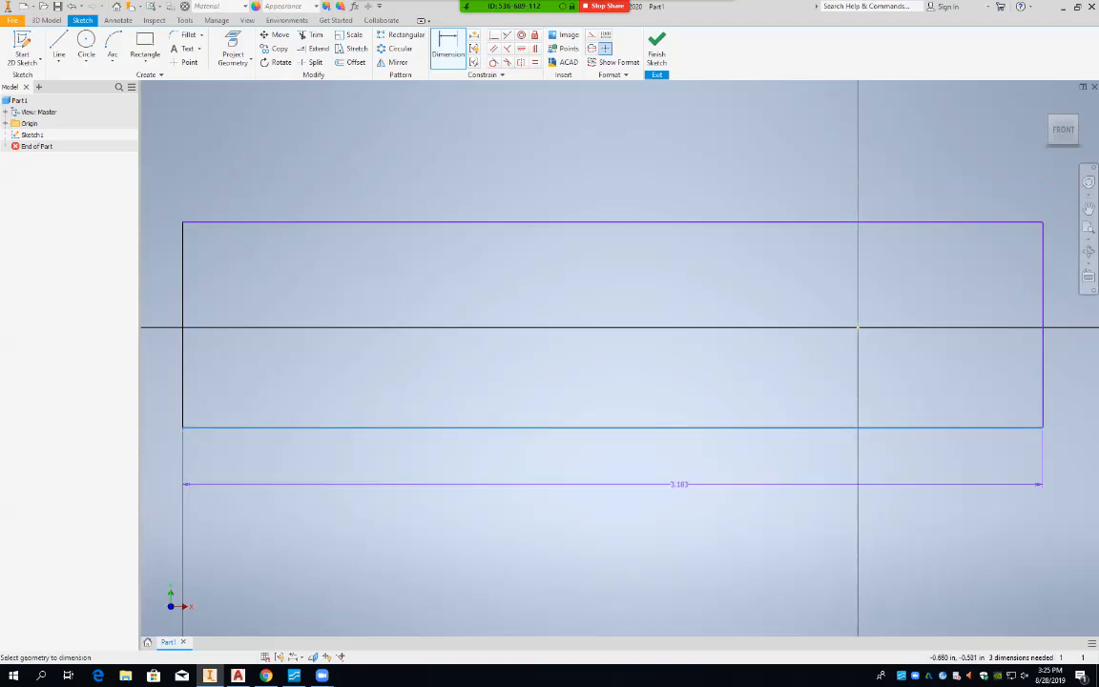
{"action": "left_click", "coordinate": [672, 503]}
{"action": "type", "text": "5"}
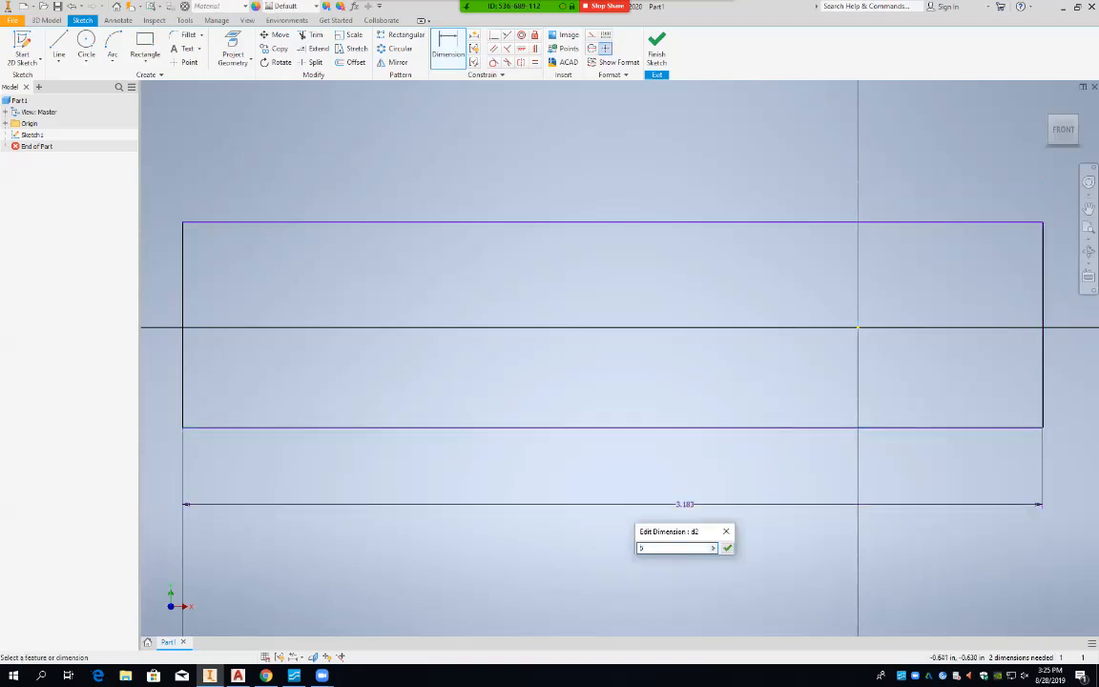
{"action": "key", "text": "Return"}
Dimension the vertical distance from the origin to the rectangle's top edge, accepting the offered value.
{"action": "scroll", "coordinate": [709, 397], "scroll_direction": "up", "scroll_amount": 3}
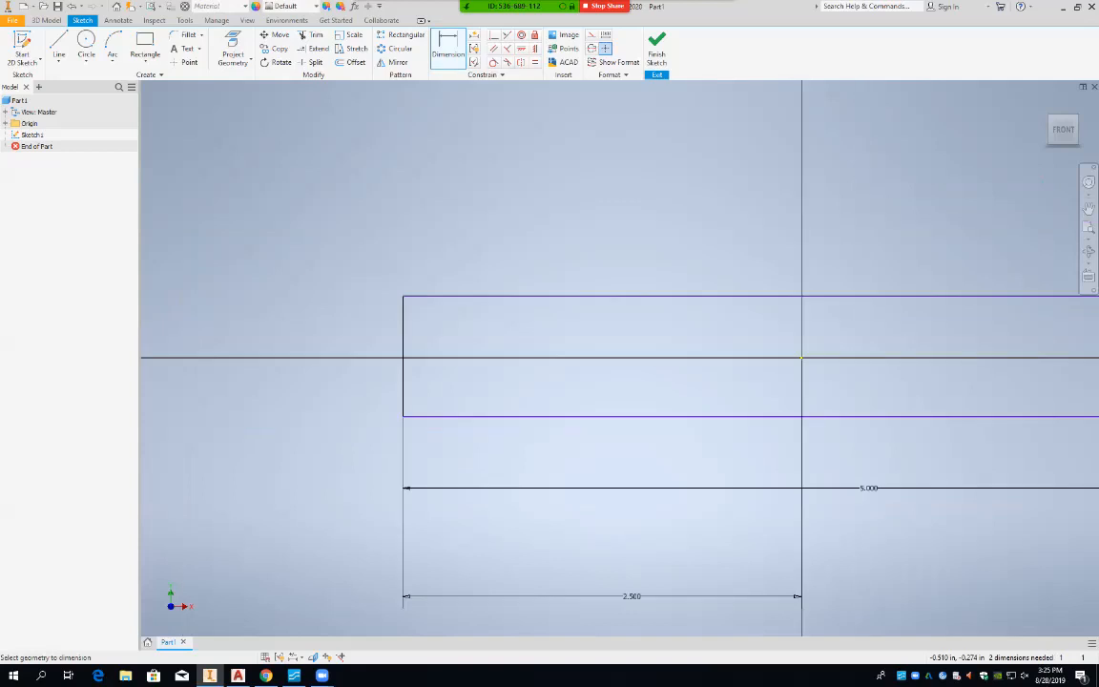
{"action": "mouse_move", "coordinate": [708, 397]}
{"action": "middle_mouse_down"}
{"action": "mouse_move", "coordinate": [516, 345]}
{"action": "mouse_move", "coordinate": [557, 337]}
{"action": "middle_mouse_up"}
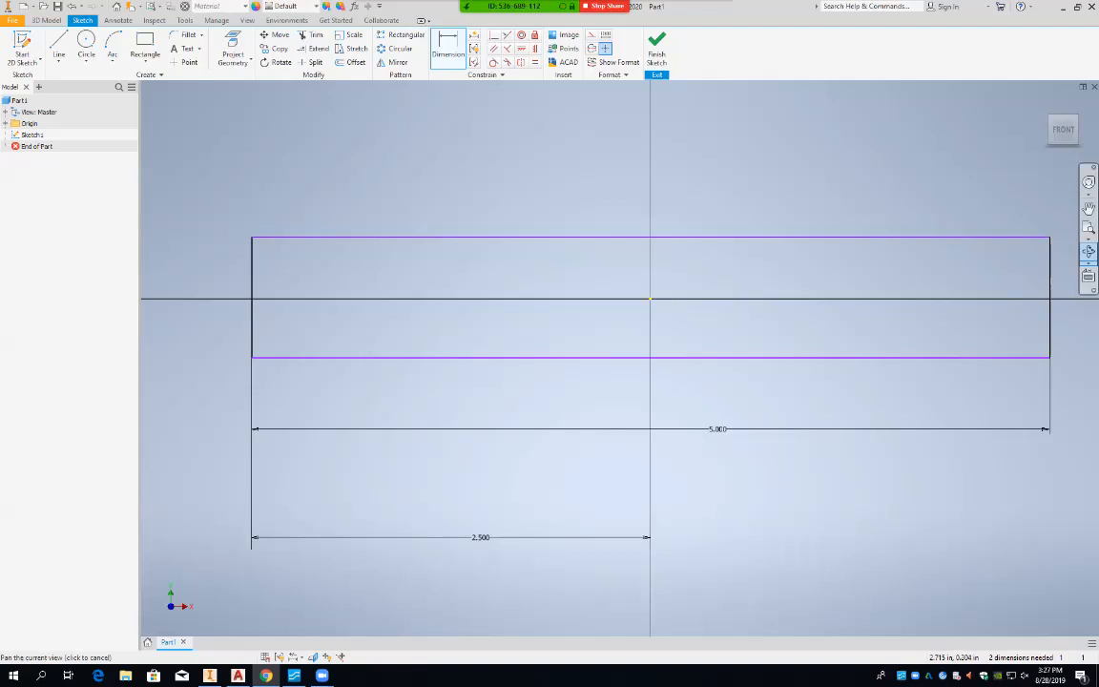
{"action": "key", "text": "Escape"}
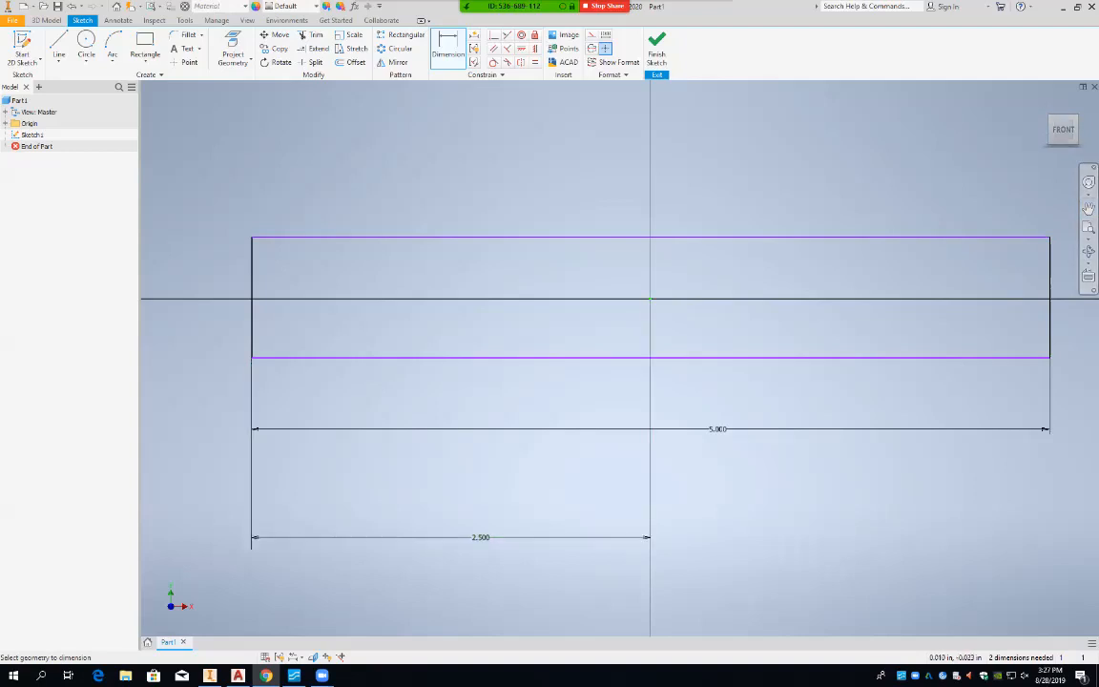
{"action": "left_click", "coordinate": [650, 299]}
{"action": "left_click", "coordinate": [673, 237]}
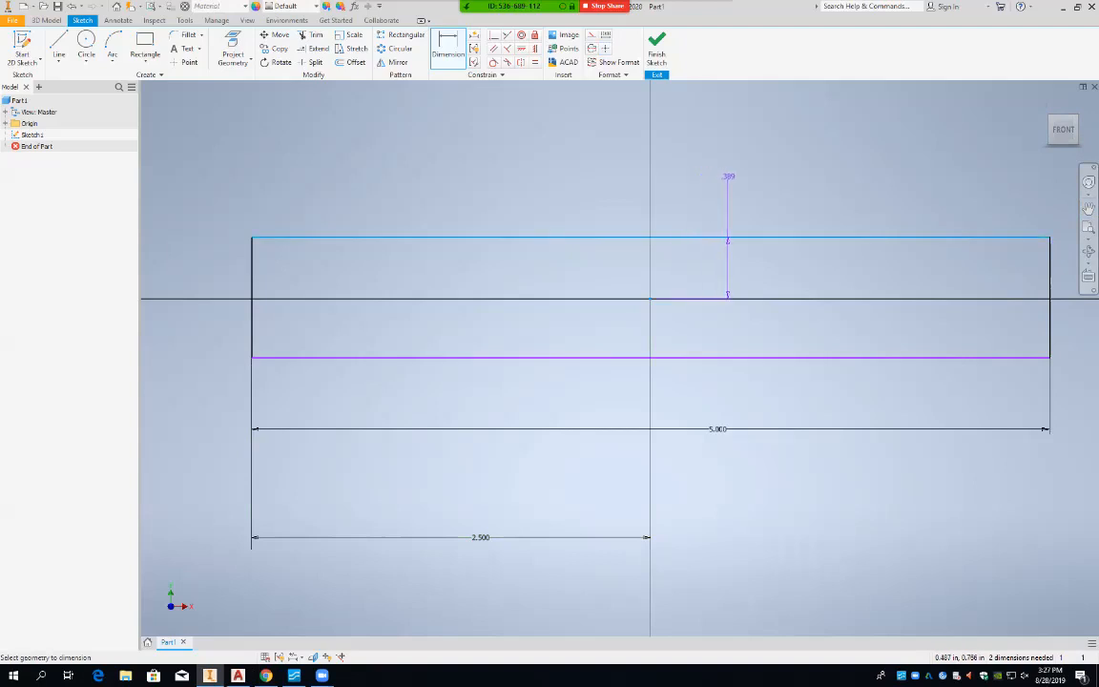
{"action": "left_click", "coordinate": [728, 177]}
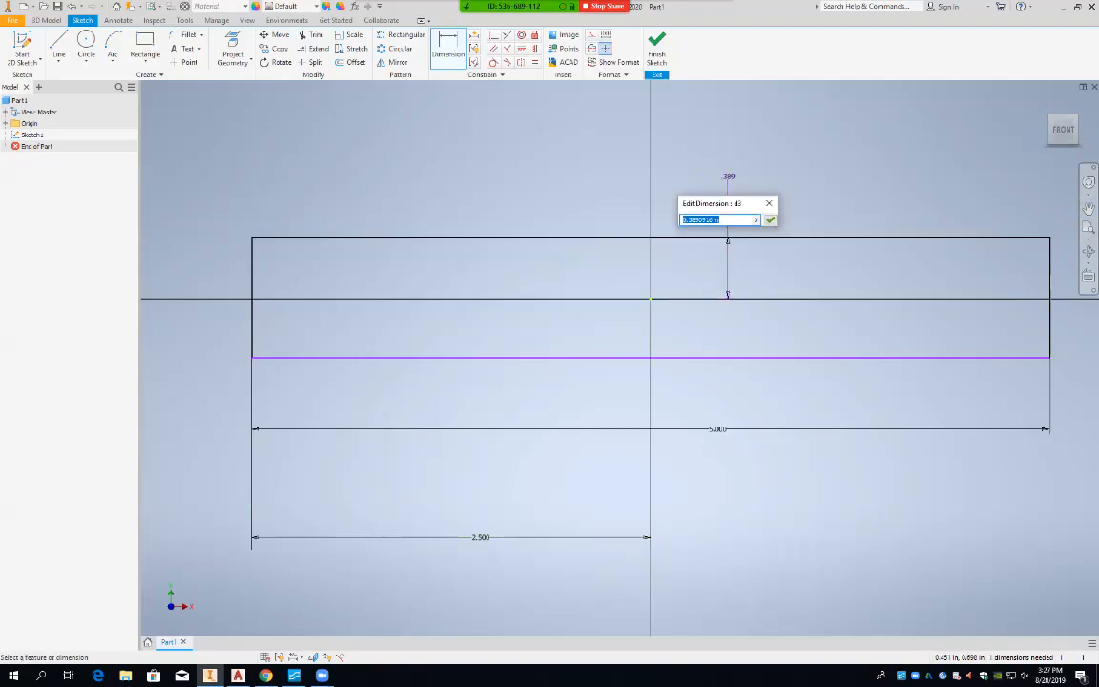
{"action": "key", "text": "Return"}
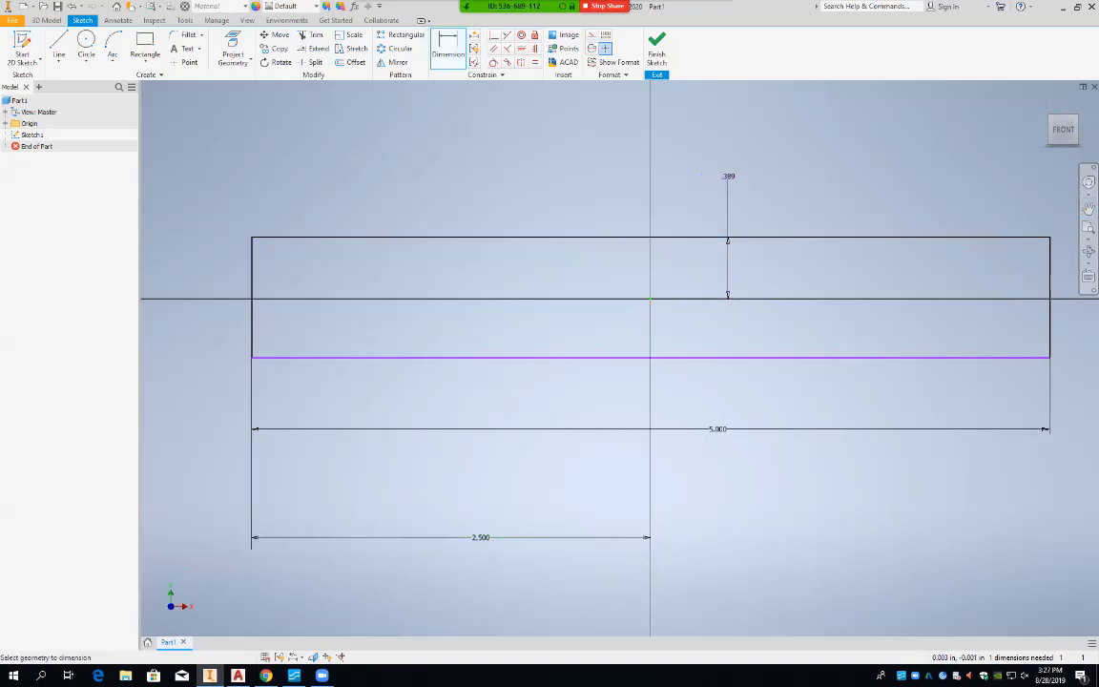
Dimension the vertical distance from the origin to the rectangle's bottom edge as 3/2 in.
{"action": "left_click", "coordinate": [650, 356]}
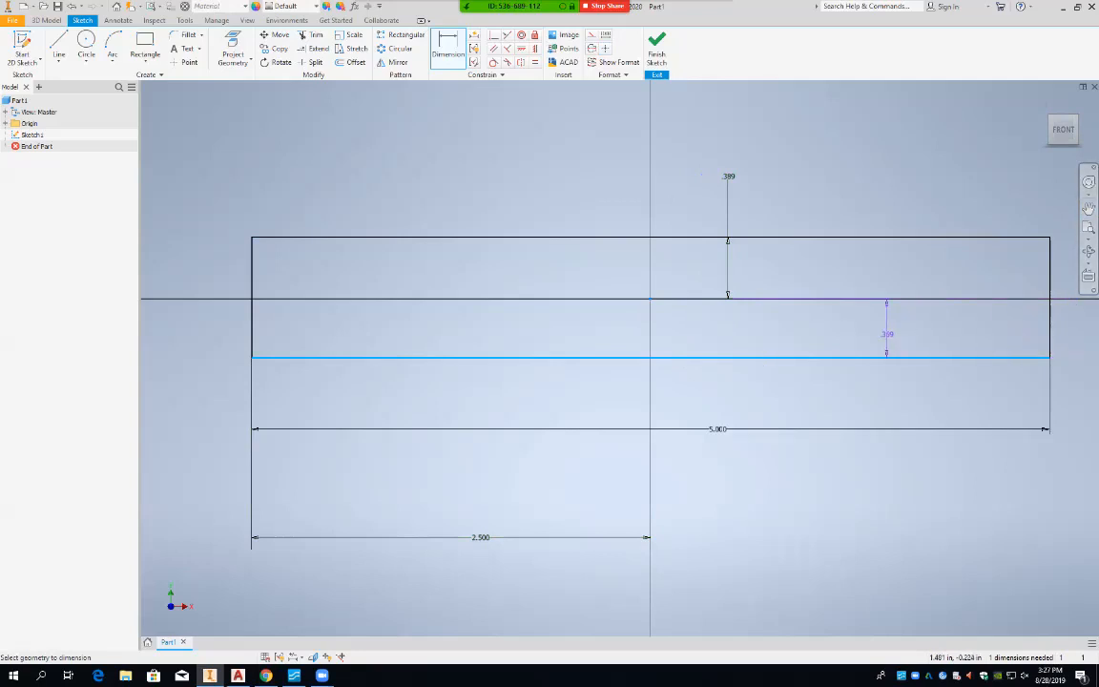
{"action": "left_click", "coordinate": [886, 334]}
{"action": "type", "text": "3/8"}
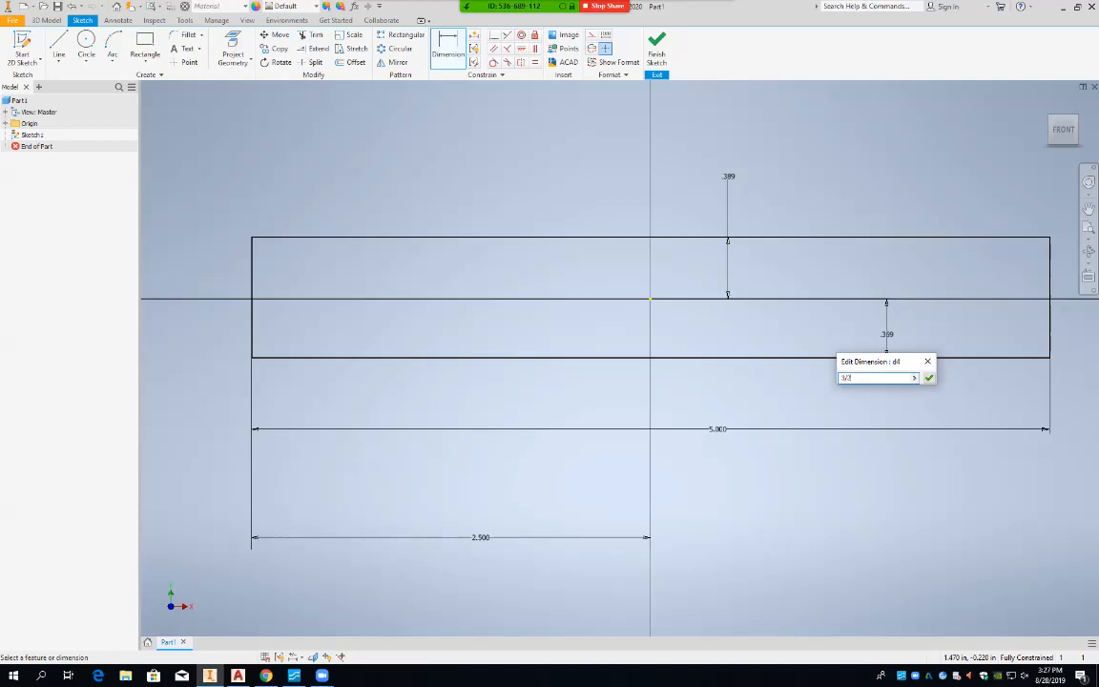
{"action": "key", "text": "Return"}
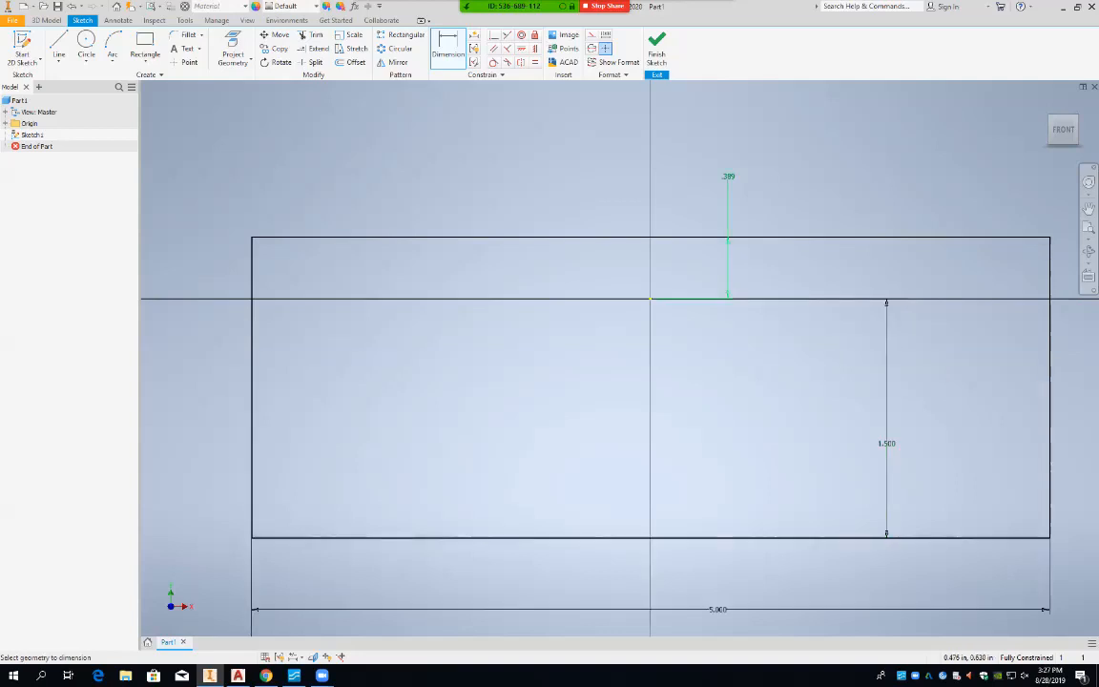
Delete the dimension between the origin and the rectangle's top edge.
{"action": "double_click", "coordinate": [728, 258]}
{"action": "key", "text": "BackSpace"}
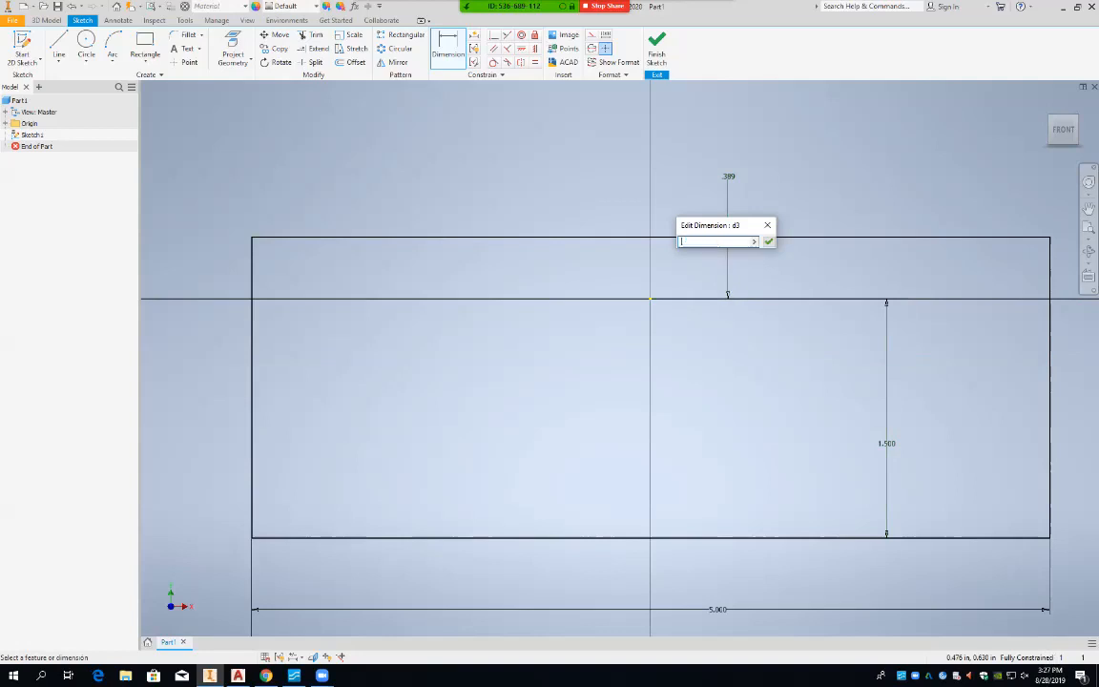
{"action": "key", "text": "Escape"}
{"action": "key", "text": "Escape"}
{"action": "left_click", "coordinate": [728, 177]}
{"action": "key", "text": "Delete"}
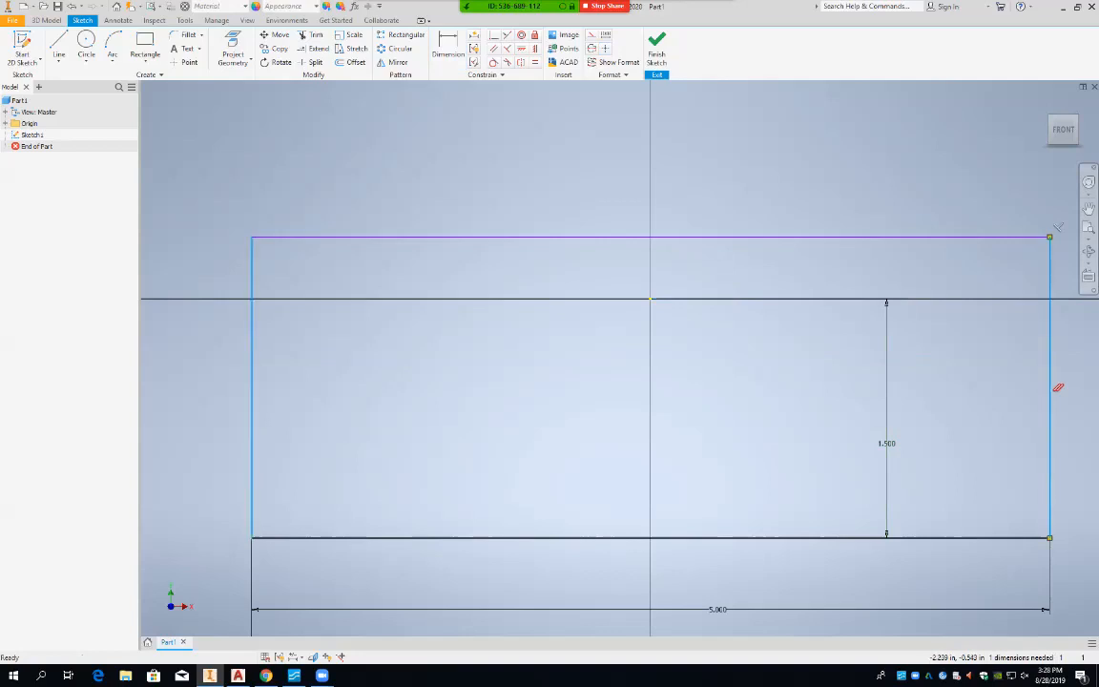
Dimension the rectangle's left edge and set its length to 3 in.
{"action": "left_click", "coordinate": [255, 386]}
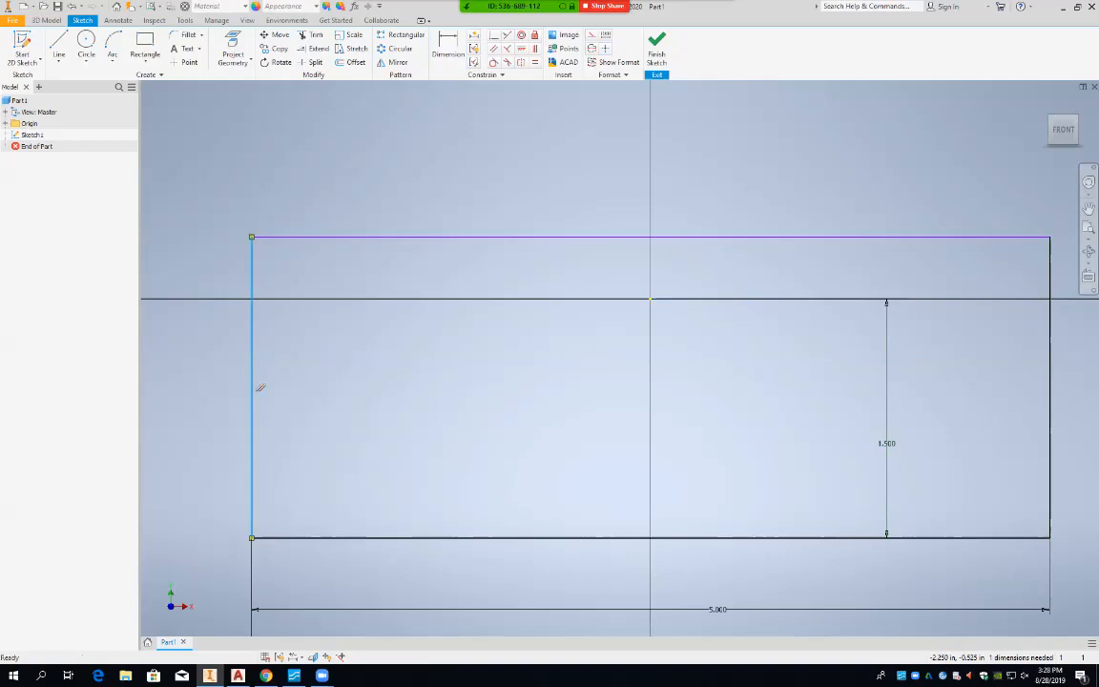
{"action": "key", "text": "Escape"}
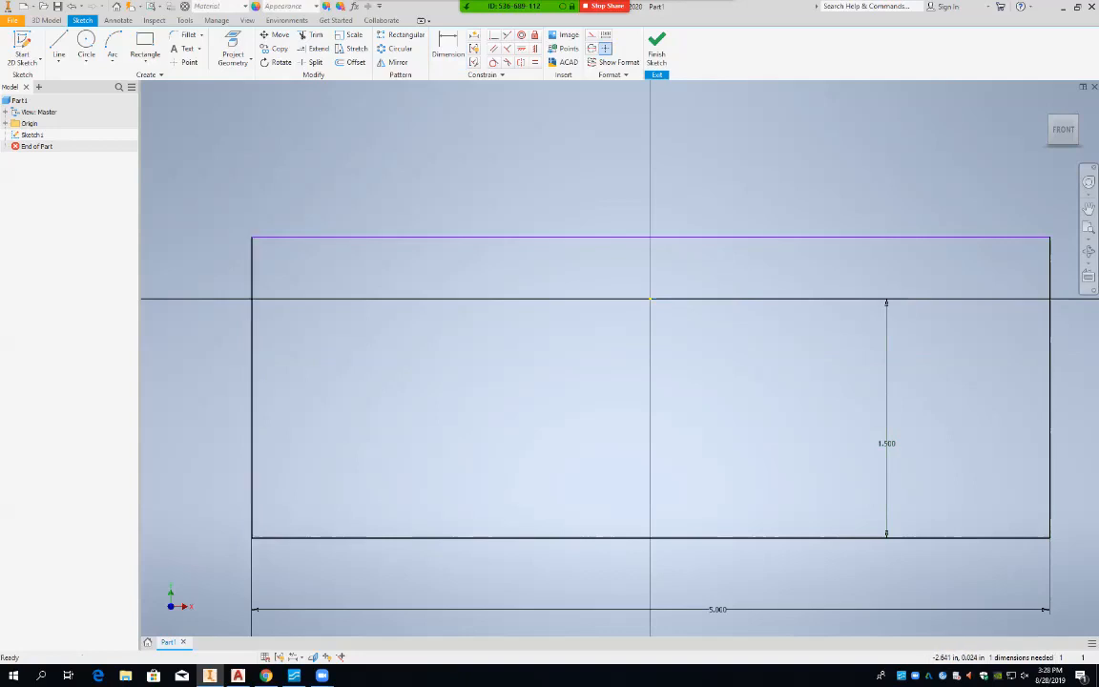
{"action": "left_click", "coordinate": [259, 387]}
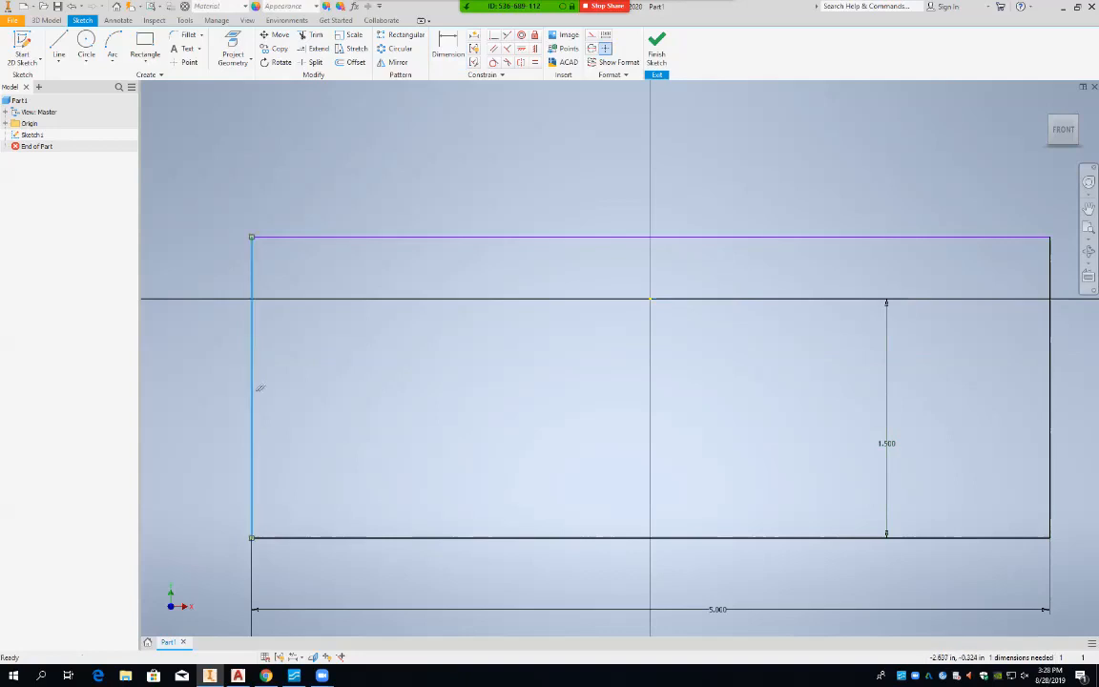
{"action": "left_click", "coordinate": [258, 387]}
{"action": "key", "text": "d"}
{"action": "left_click", "coordinate": [254, 387]}
{"action": "left_click", "coordinate": [196, 412]}
{"action": "type", "text": "3"}
{"action": "key", "text": "Return"}
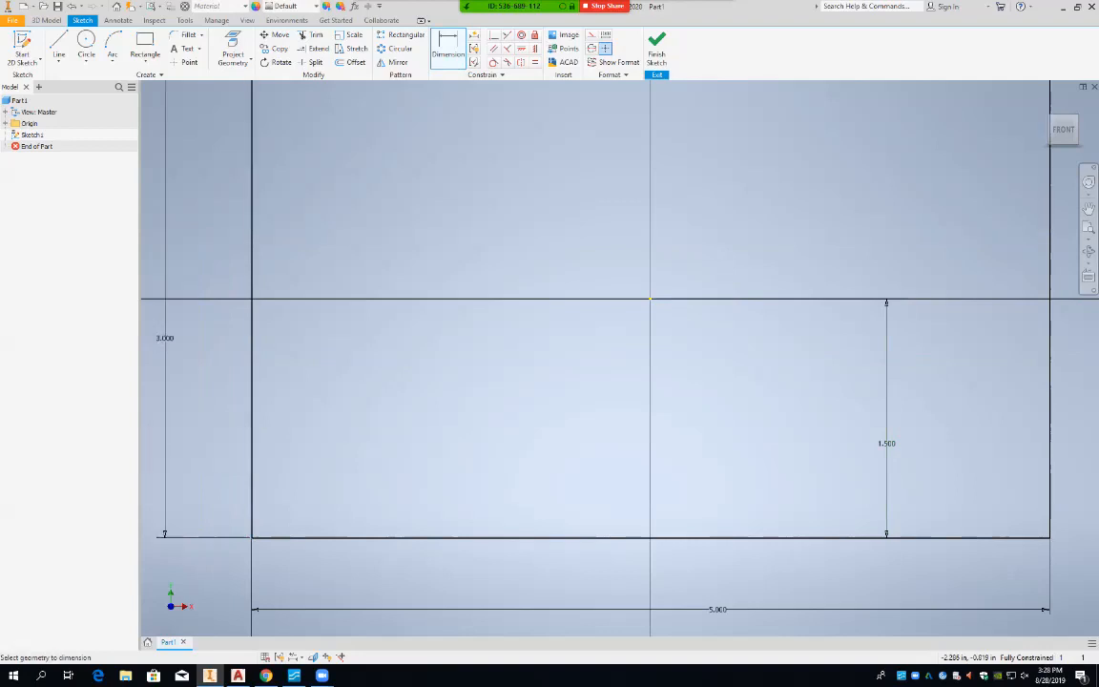
Finish the base rectangle sketch and return to 3D modelling.
{"action": "scroll", "coordinate": [303, 428], "scroll_direction": "down", "scroll_amount": 2}
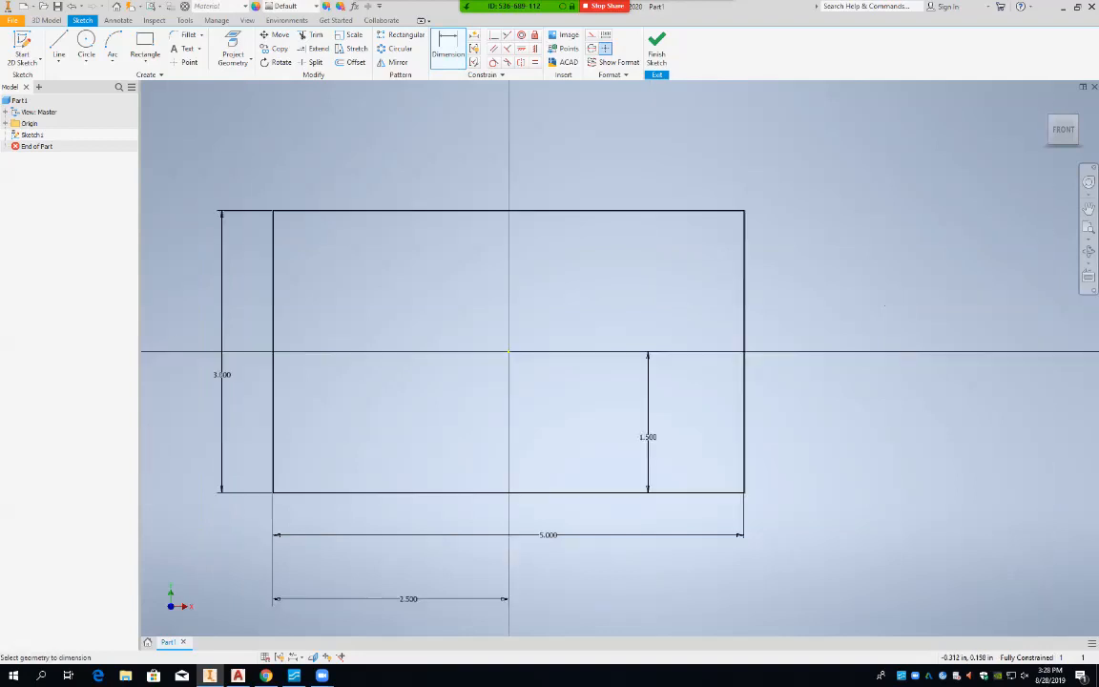
{"action": "middle_click_drag", "start_coordinate": [591, 381], "coordinate": [760, 371]}
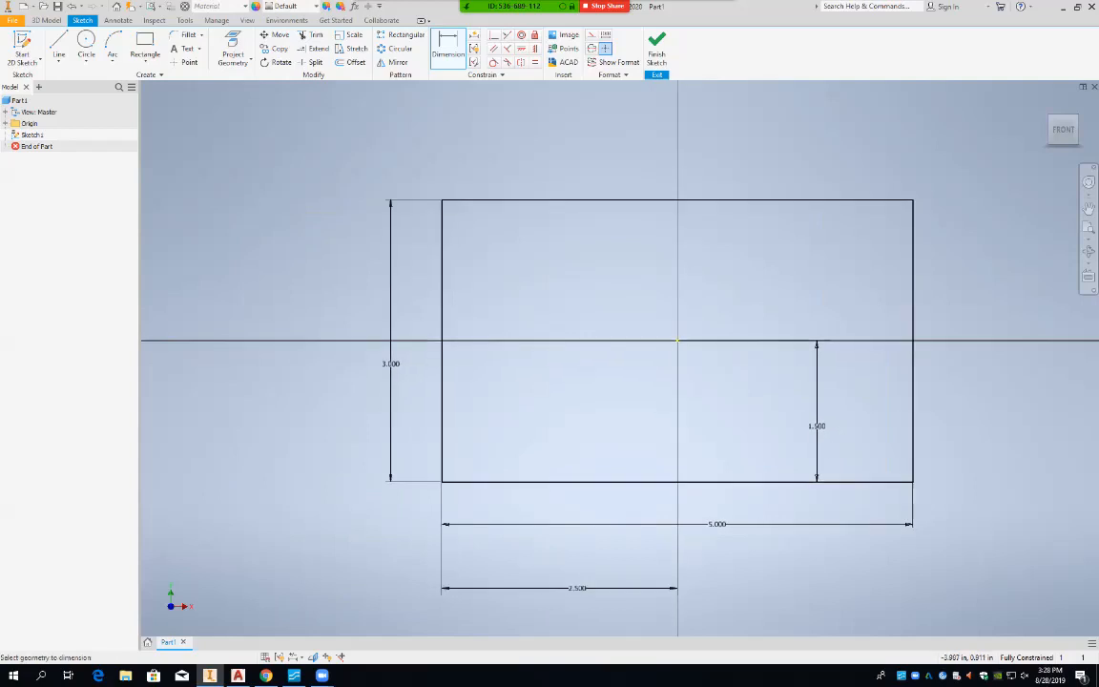
{"action": "middle_click_drag", "start_coordinate": [668, 382], "coordinate": [686, 382], "text": "shift"}
{"action": "key", "text": "ctrl+Return"}
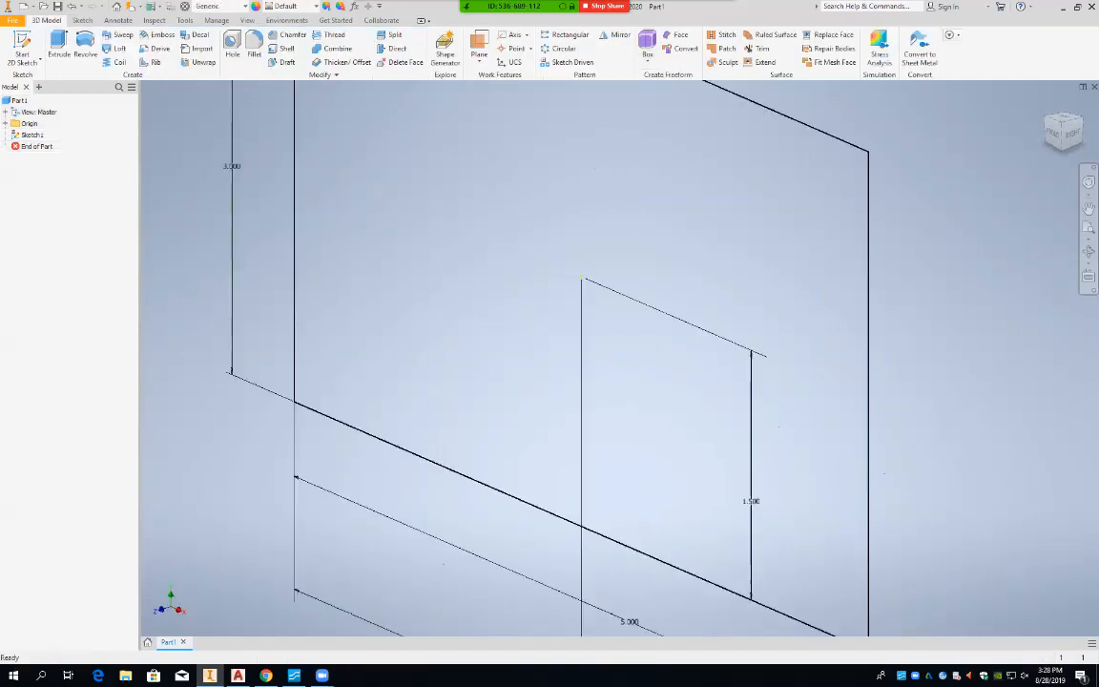
{"action": "mouse_move", "coordinate": [572, 382]}
{"action": "middle_mouse_down"}
{"action": "mouse_move", "coordinate": [602, 399]}
{"action": "mouse_move", "coordinate": [666, 496]}
{"action": "middle_mouse_up"}
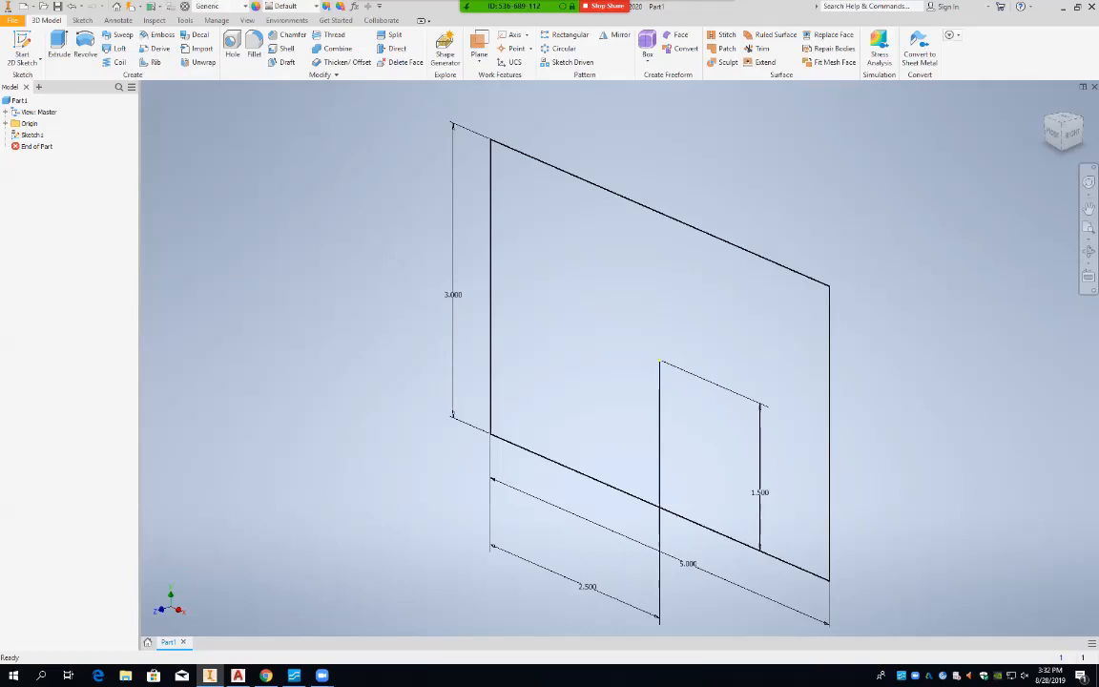
Extrude the rectangle profile symmetrically about its sketch plane with a total distance of 2.12 in.
{"action": "left_click", "coordinate": [58, 46]}
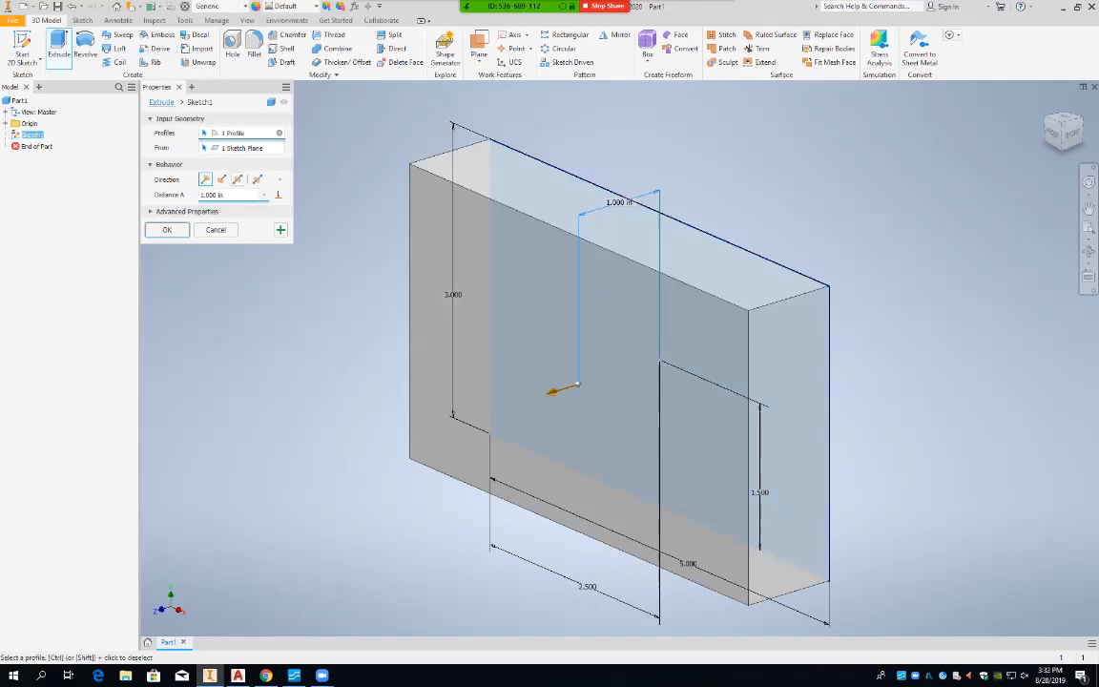
{"action": "left_click", "coordinate": [238, 179]}
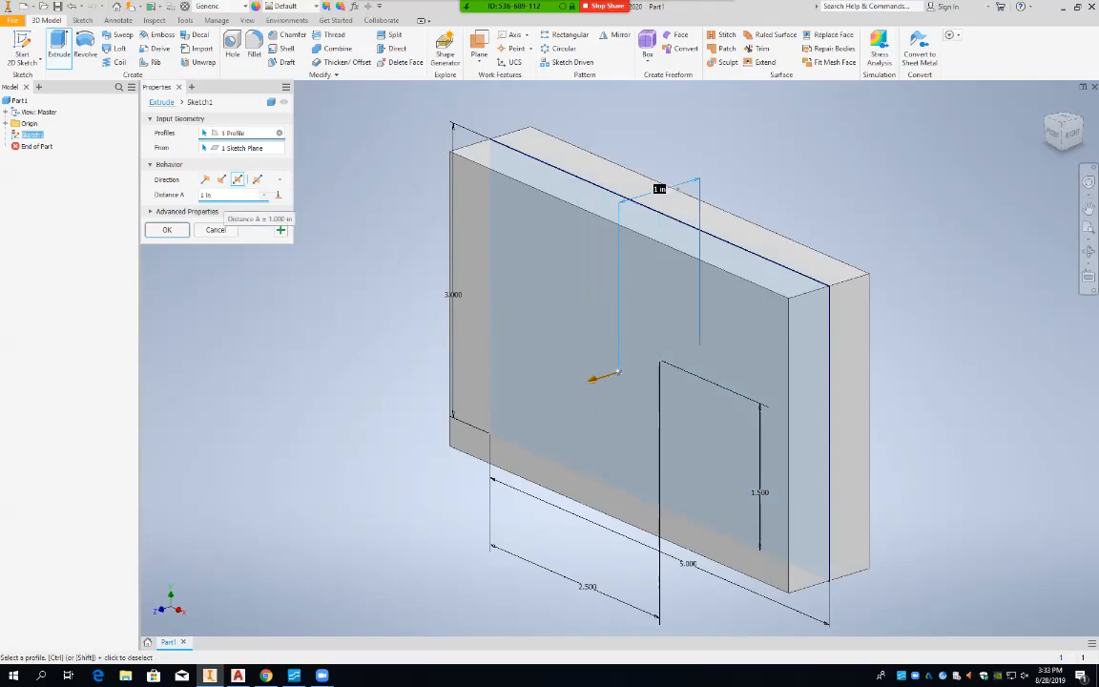
{"action": "left_click", "coordinate": [225, 195]}
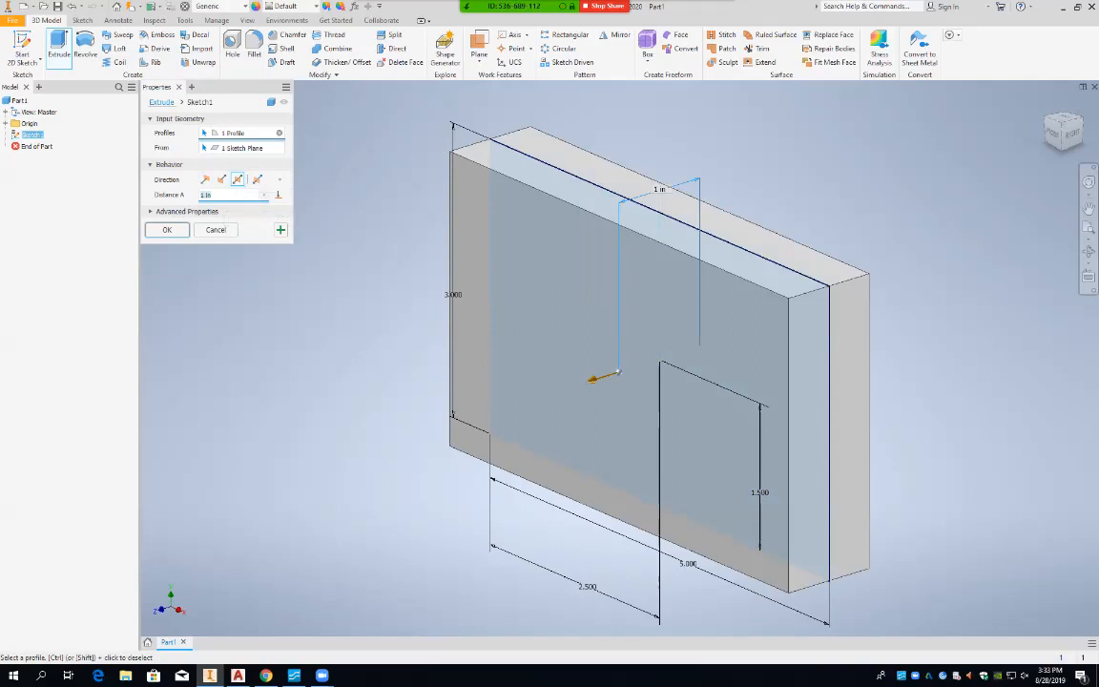
{"action": "type", "text": "2"}
{"action": "type", "text": ".12"}
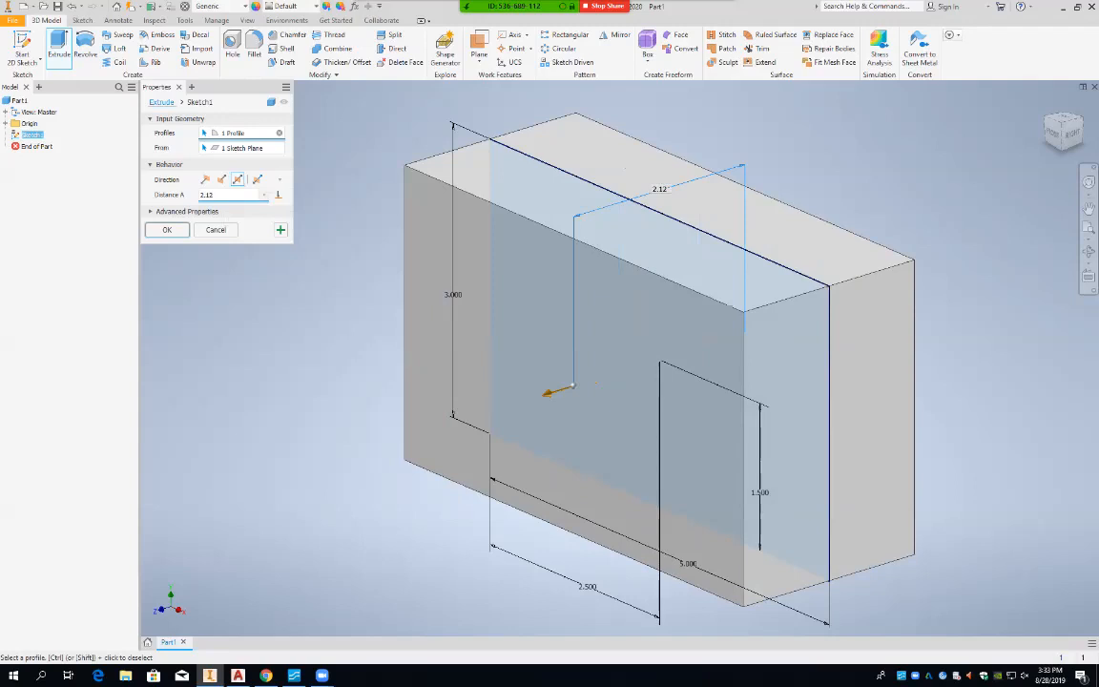
{"action": "key", "text": "Return"}
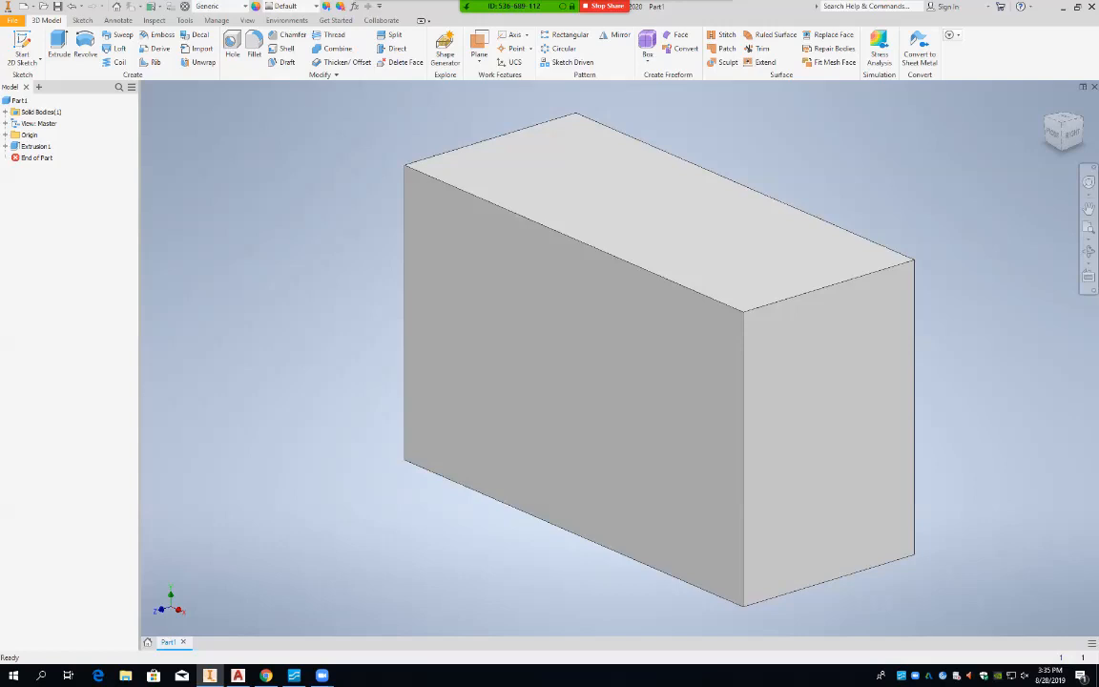
Start a new 2D sketch on the block's right end face.
{"action": "double_click", "coordinate": [29, 135]}
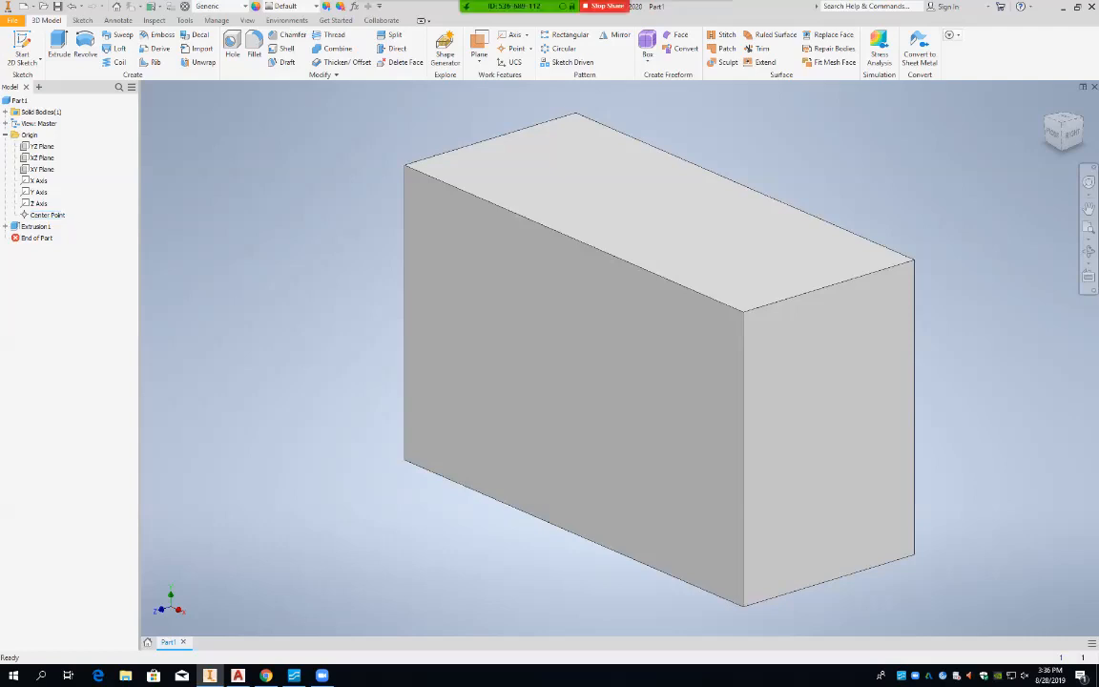
{"action": "left_click", "coordinate": [22, 62]}
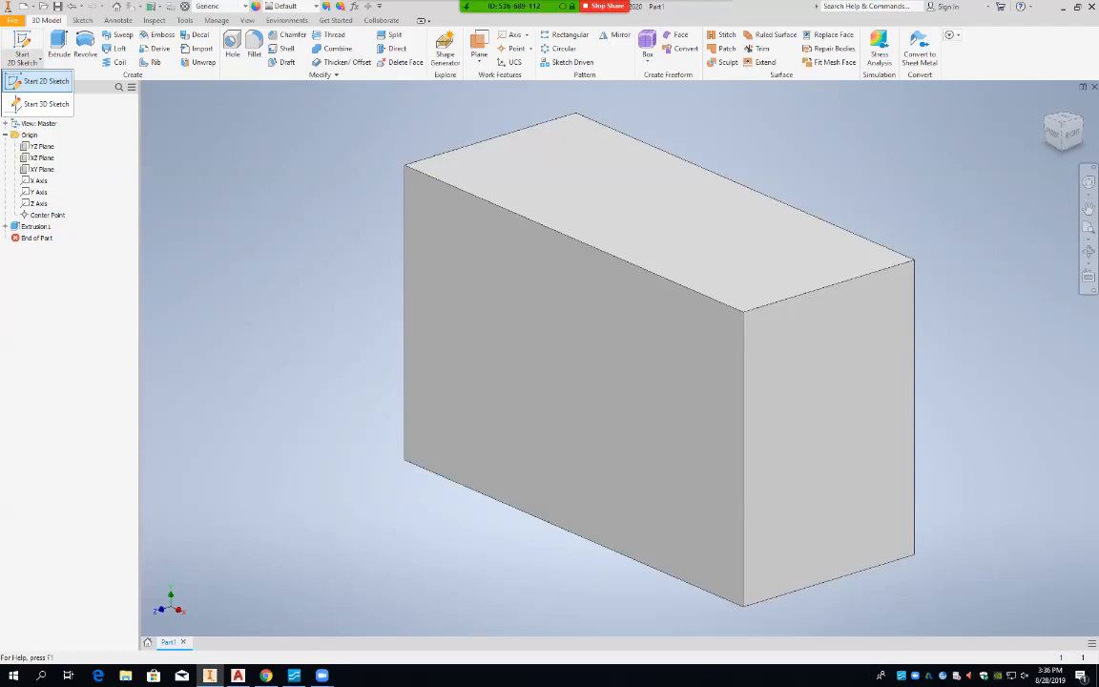
{"action": "left_click", "coordinate": [43, 81]}
{"action": "left_click", "coordinate": [828, 429]}
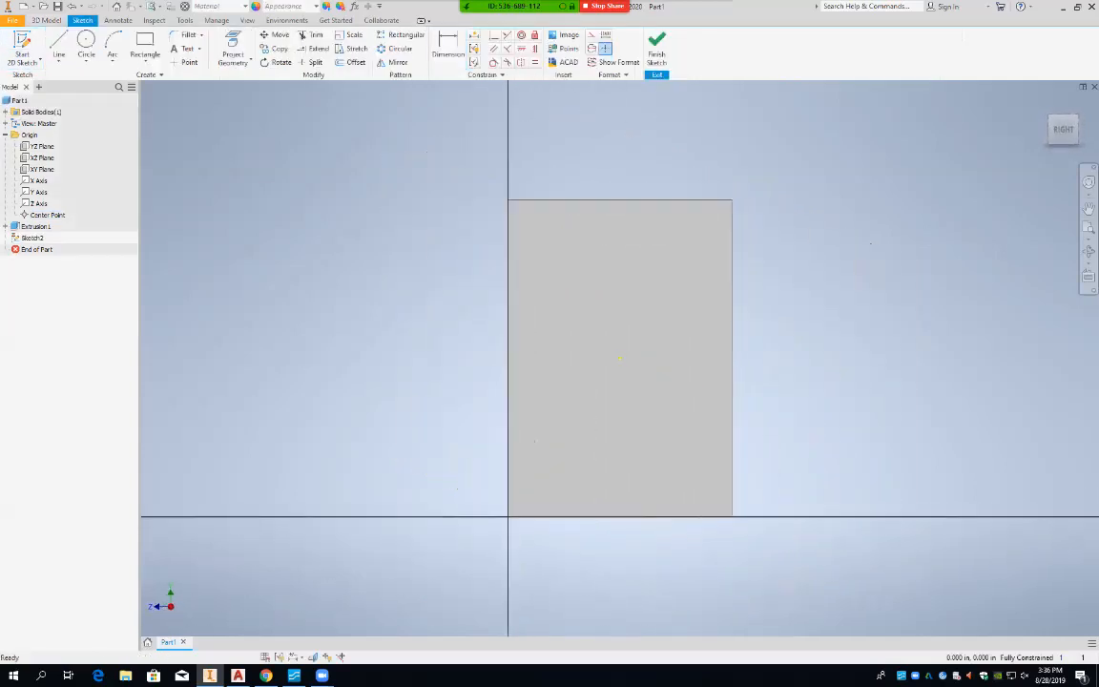
Sketch a two-point rectangle overlapping the end face and extending beyond its upper-left corner.
{"action": "left_click", "coordinate": [145, 43]}
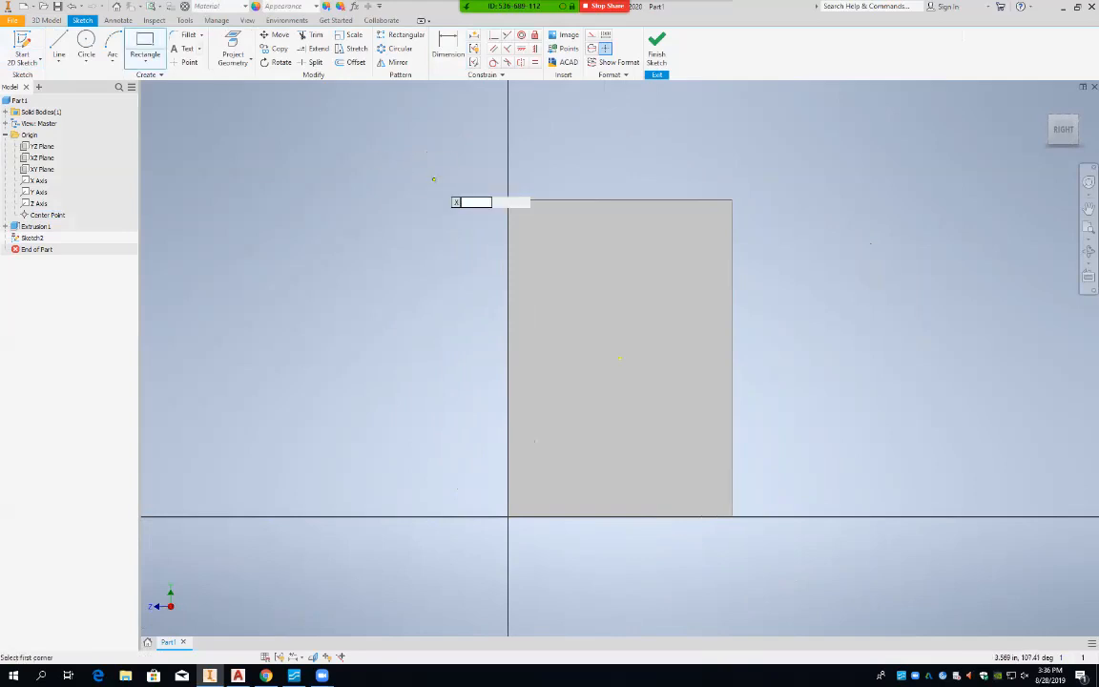
{"action": "left_click", "coordinate": [442, 154]}
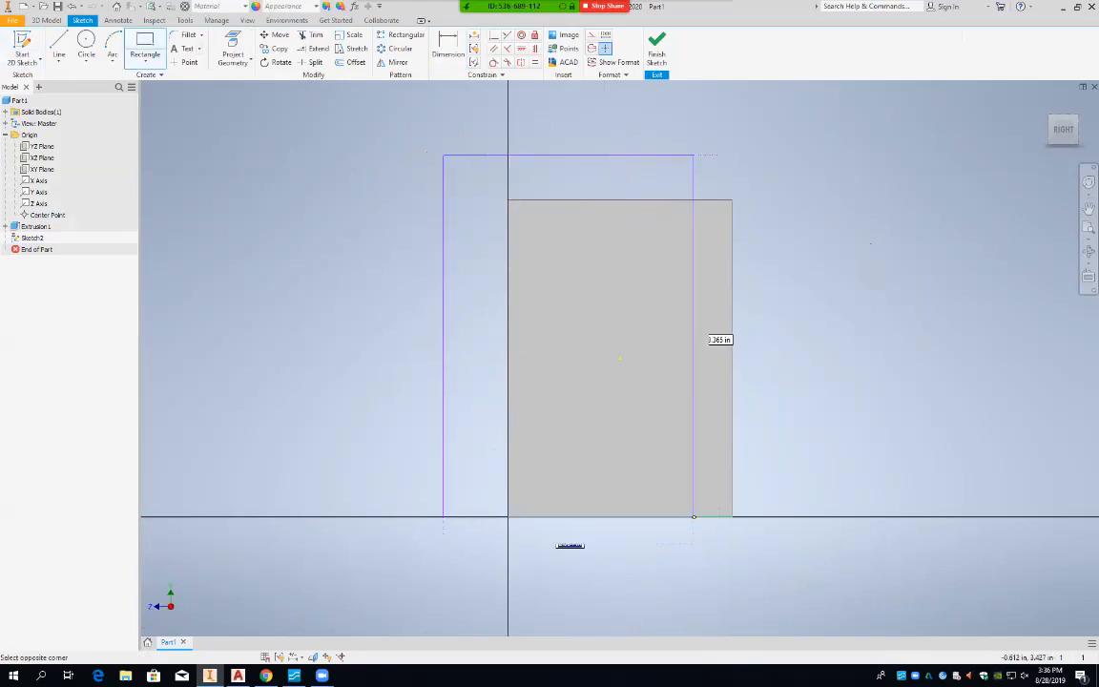
{"action": "left_click", "coordinate": [676, 454]}
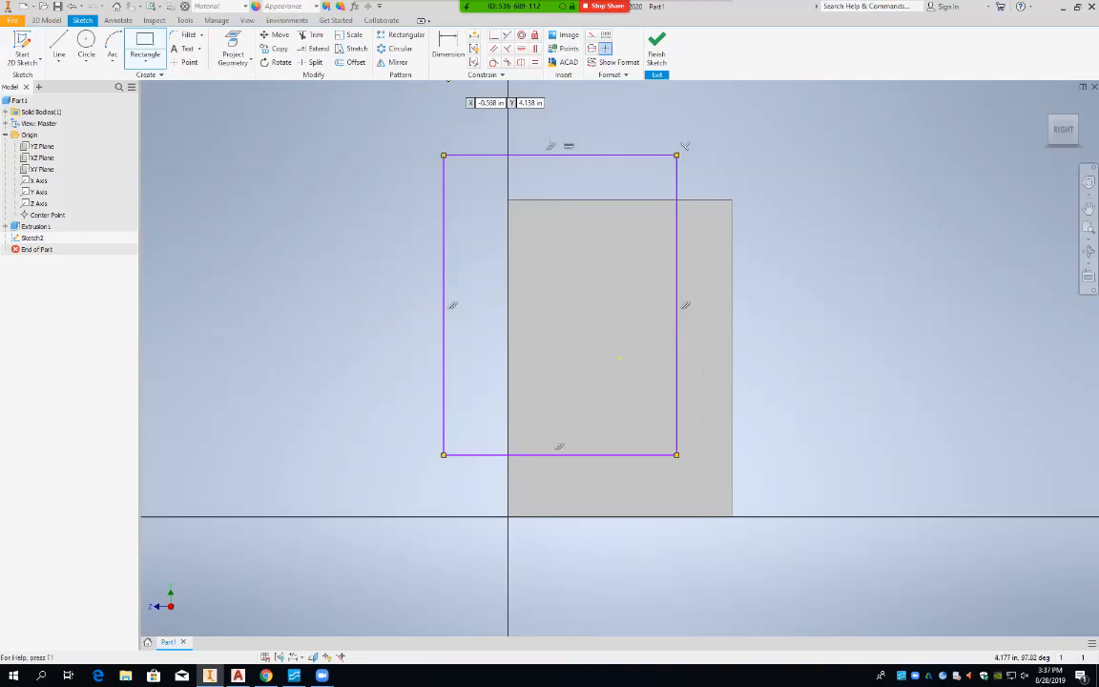
Dimension the horizontal gap between the new rectangle's right side and the block's right edge as 0.5 in.
{"action": "left_click", "coordinate": [447, 45]}
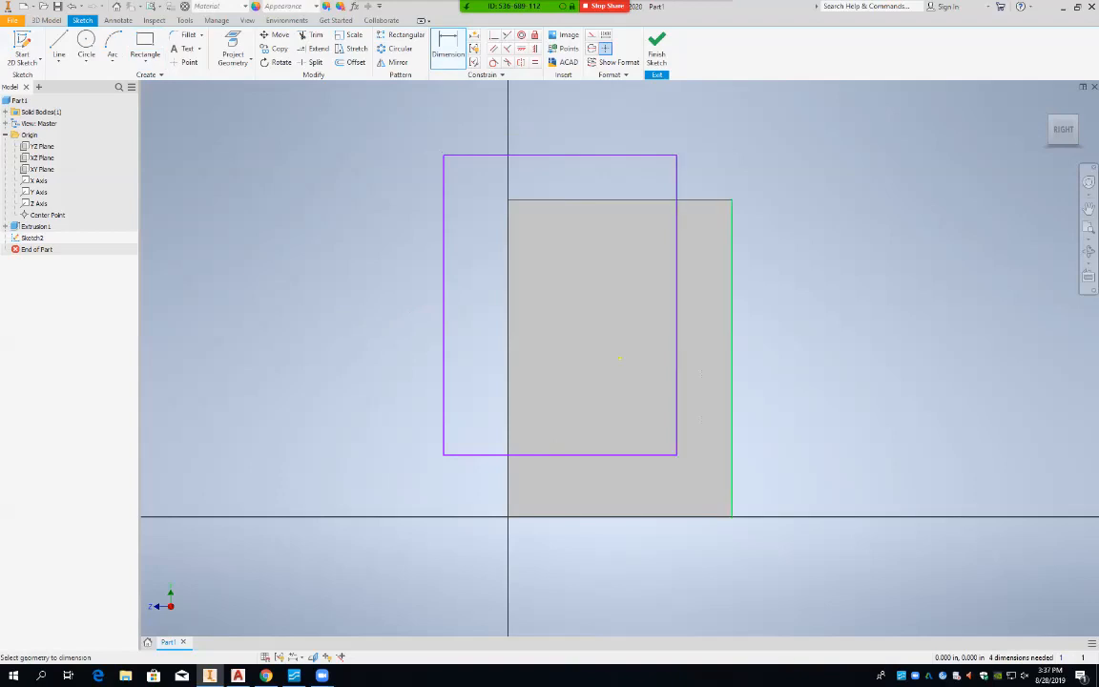
{"action": "left_click", "coordinate": [731, 305]}
{"action": "left_click", "coordinate": [676, 239]}
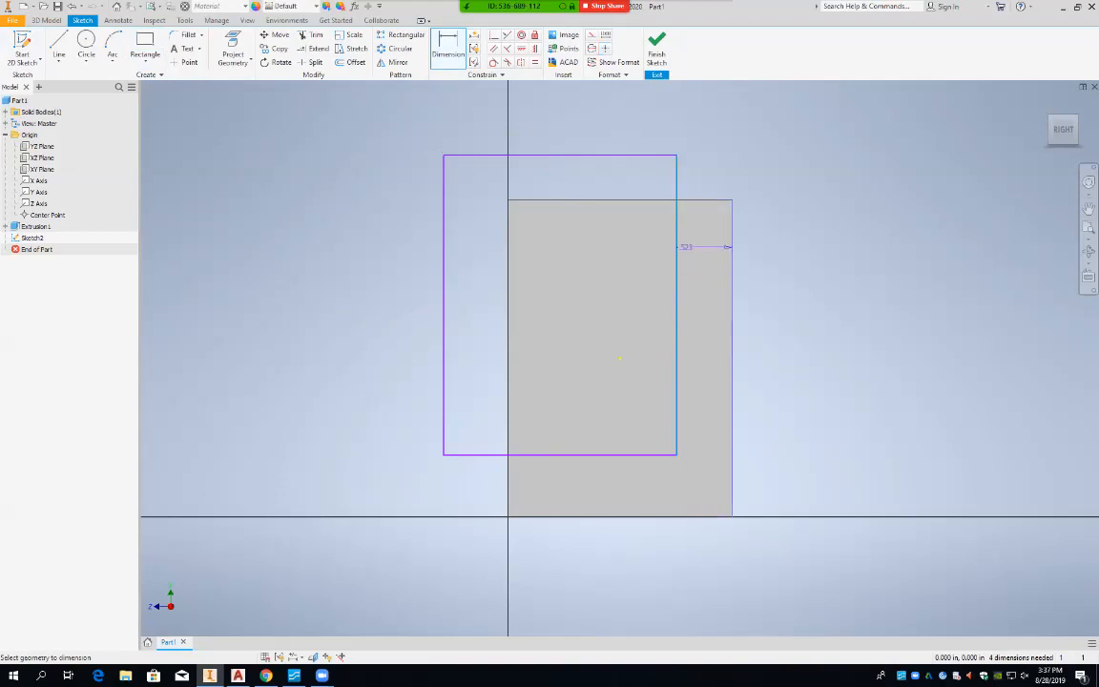
{"action": "left_click", "coordinate": [705, 174]}
{"action": "type", "text": ".5"}
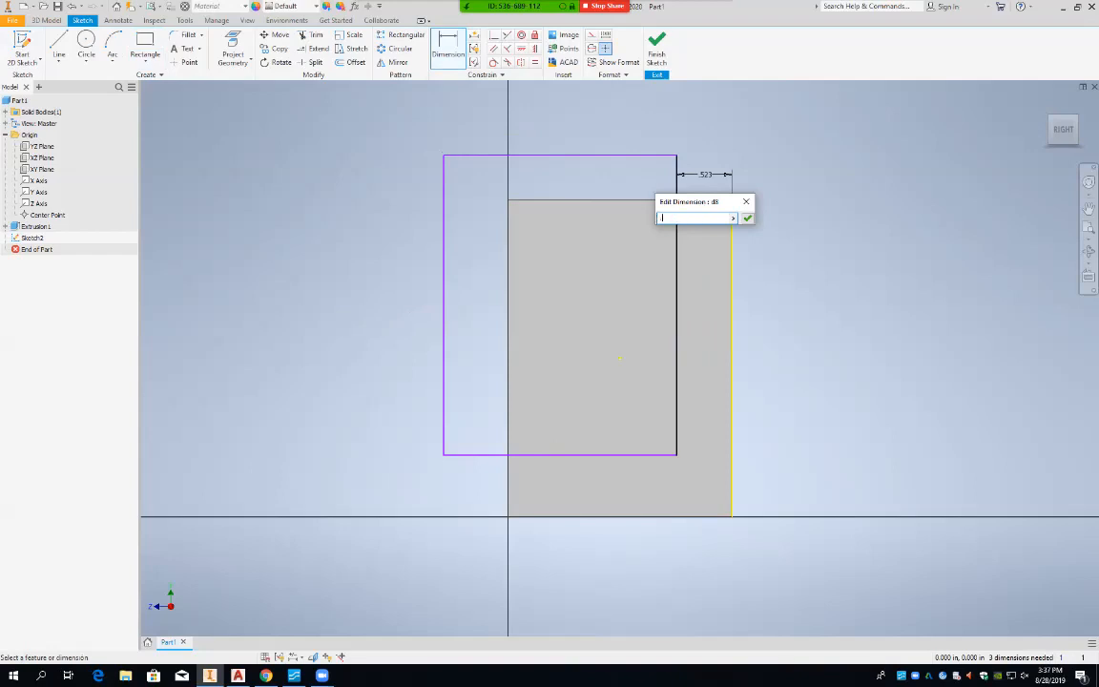
{"action": "key", "text": "Return"}
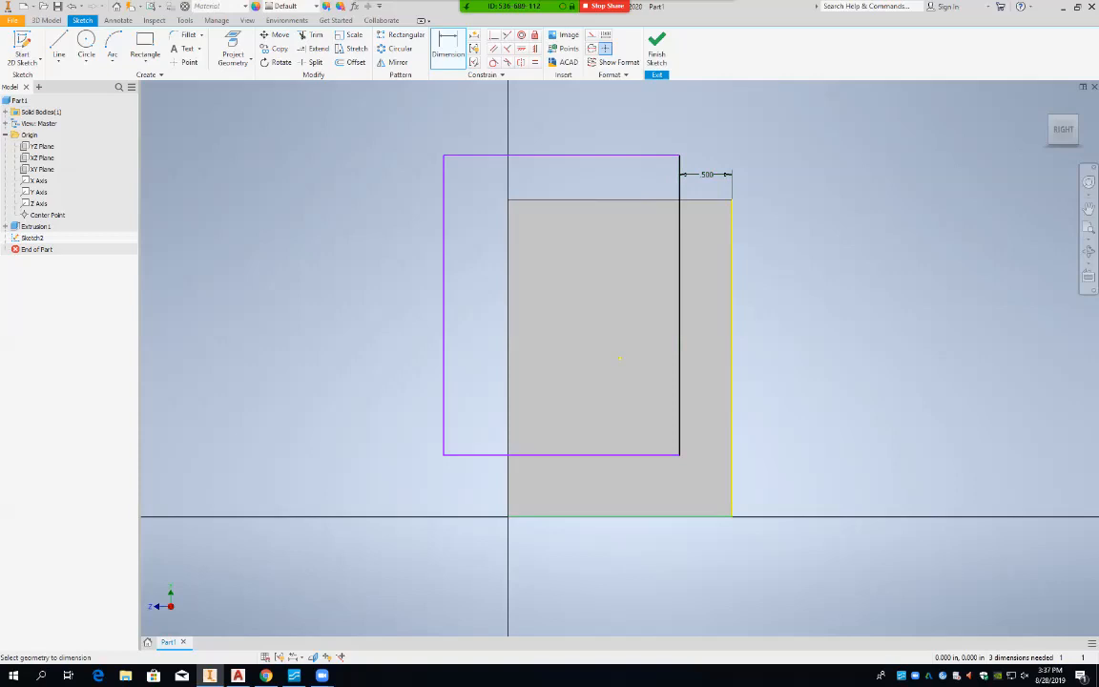
Dimension the vertical gap between the new rectangle's lower side and the block's bottom edge as 0.5 in.
{"action": "left_click", "coordinate": [572, 454]}
{"action": "left_click", "coordinate": [461, 516]}
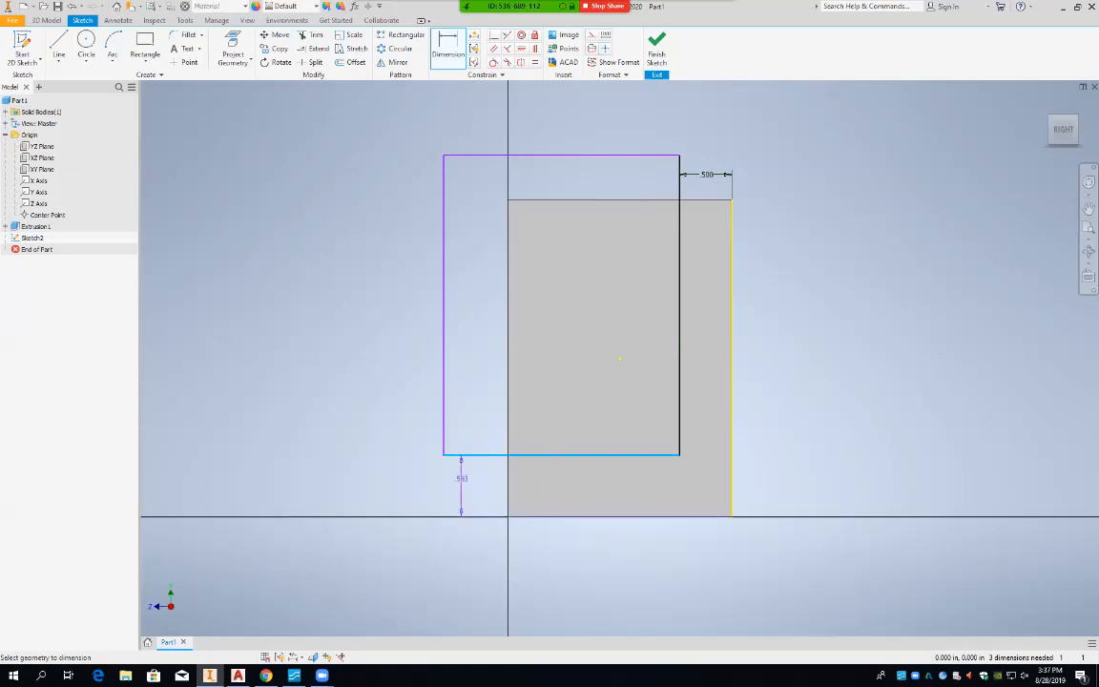
{"action": "left_click", "coordinate": [460, 491]}
{"action": "type", "text": "5"}
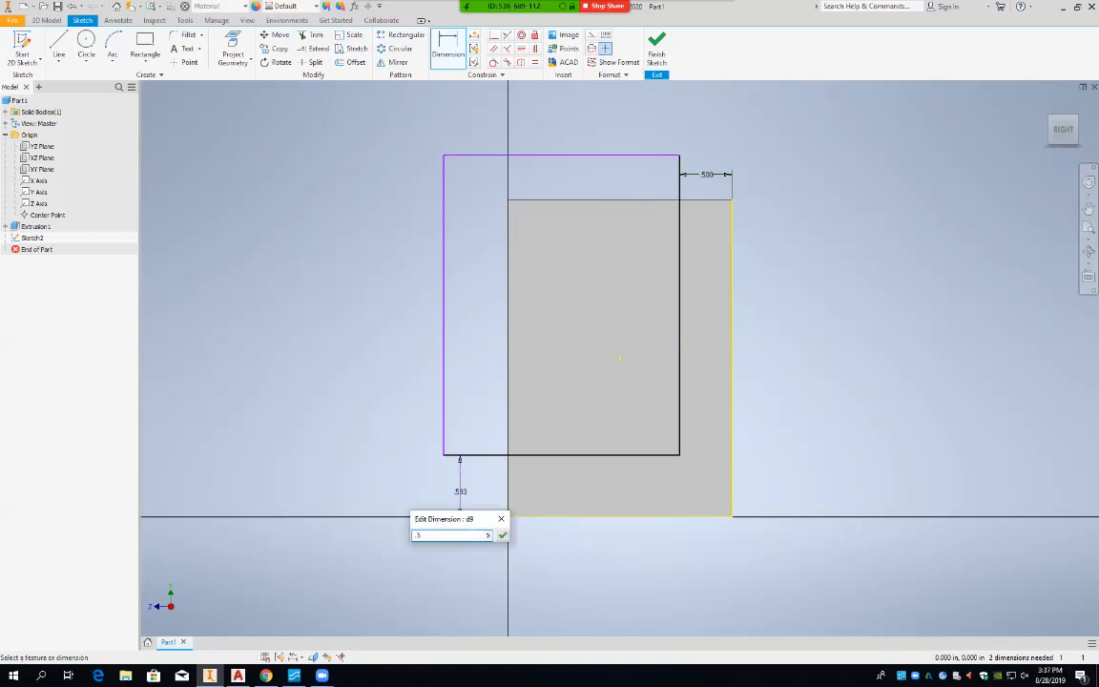
{"action": "key", "text": "Return"}
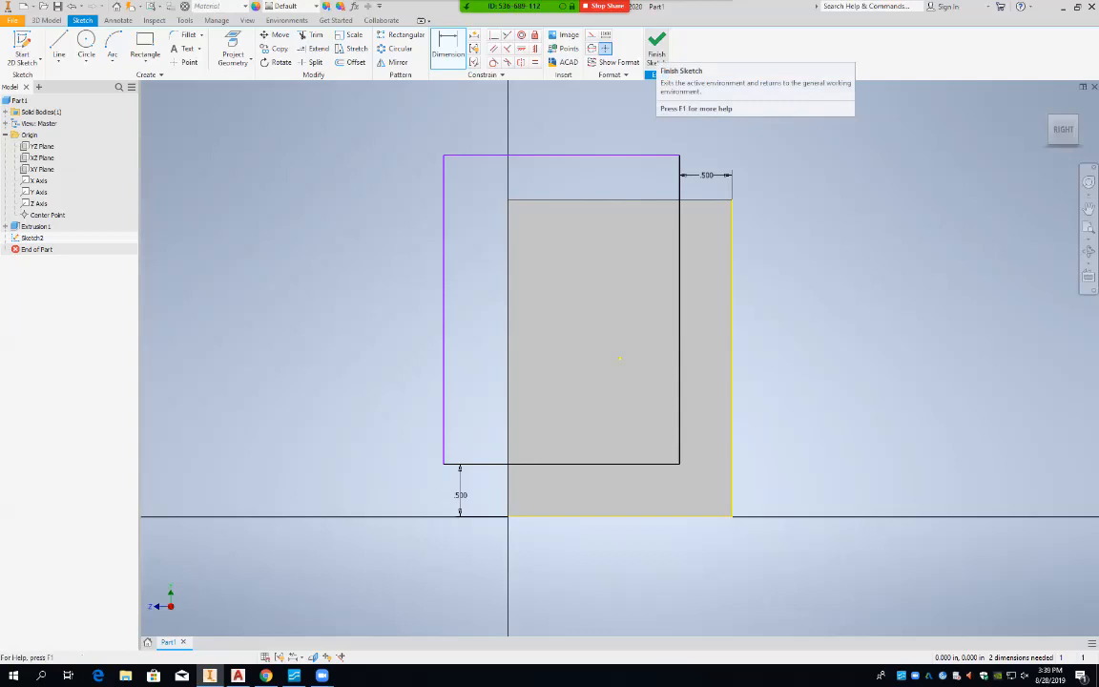
Finish the sketch and cut-extrude the rectangle through the block's full 5 in length, leaving an L-shaped bracket.
{"action": "left_click", "coordinate": [656, 48]}
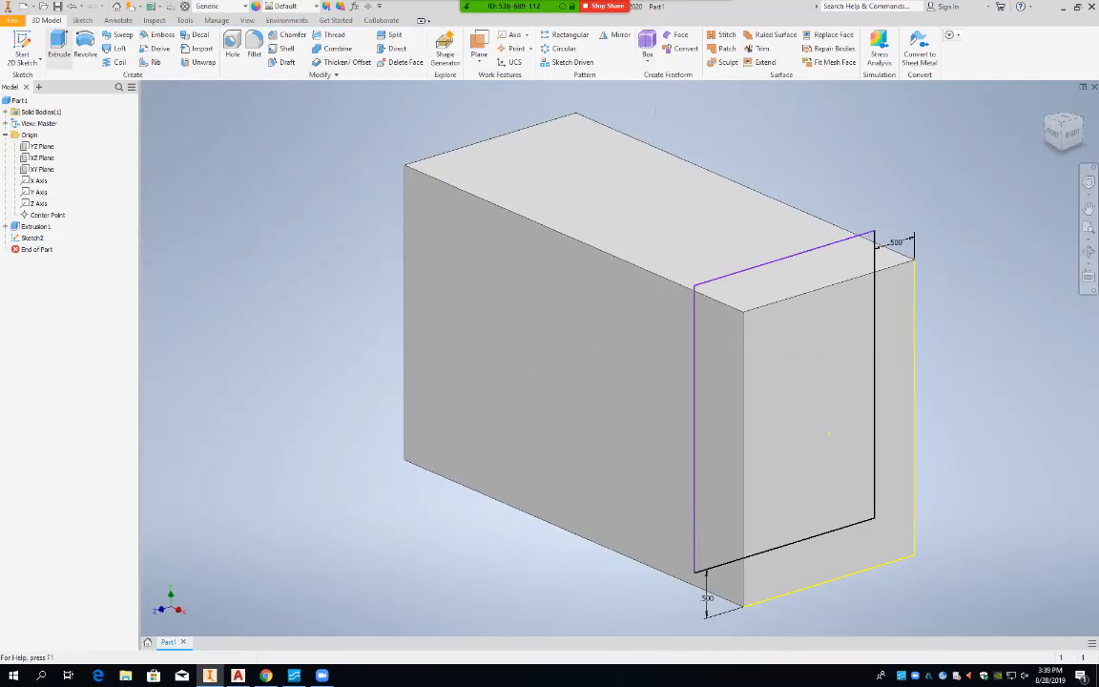
{"action": "left_click", "coordinate": [58, 45]}
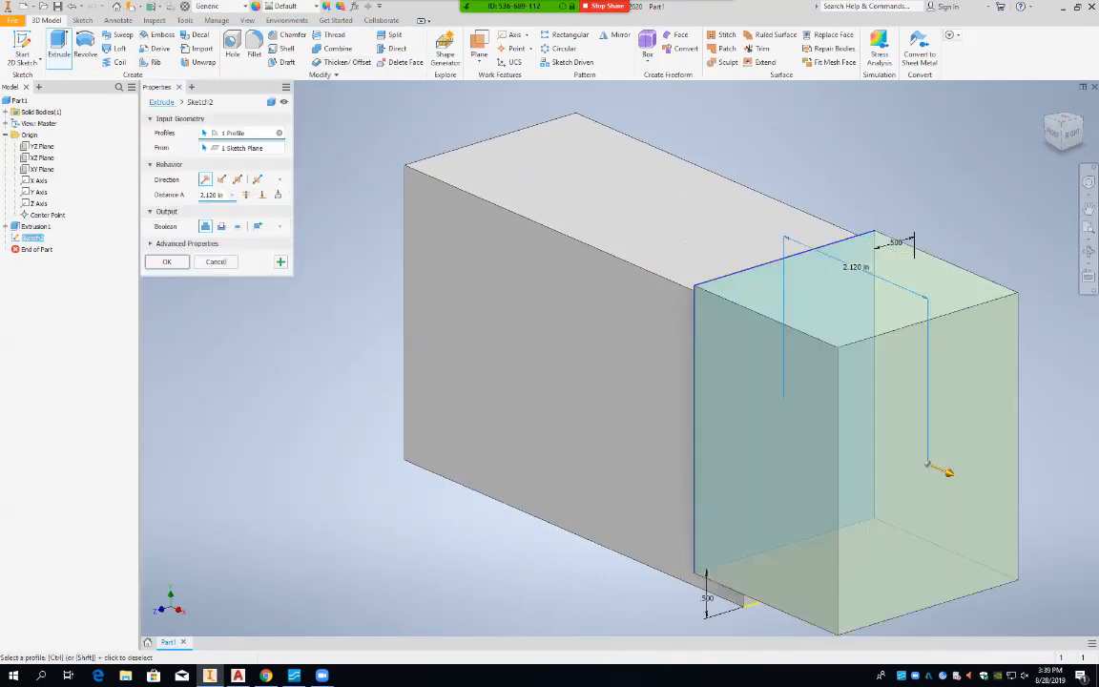
{"action": "left_click", "coordinate": [221, 179]}
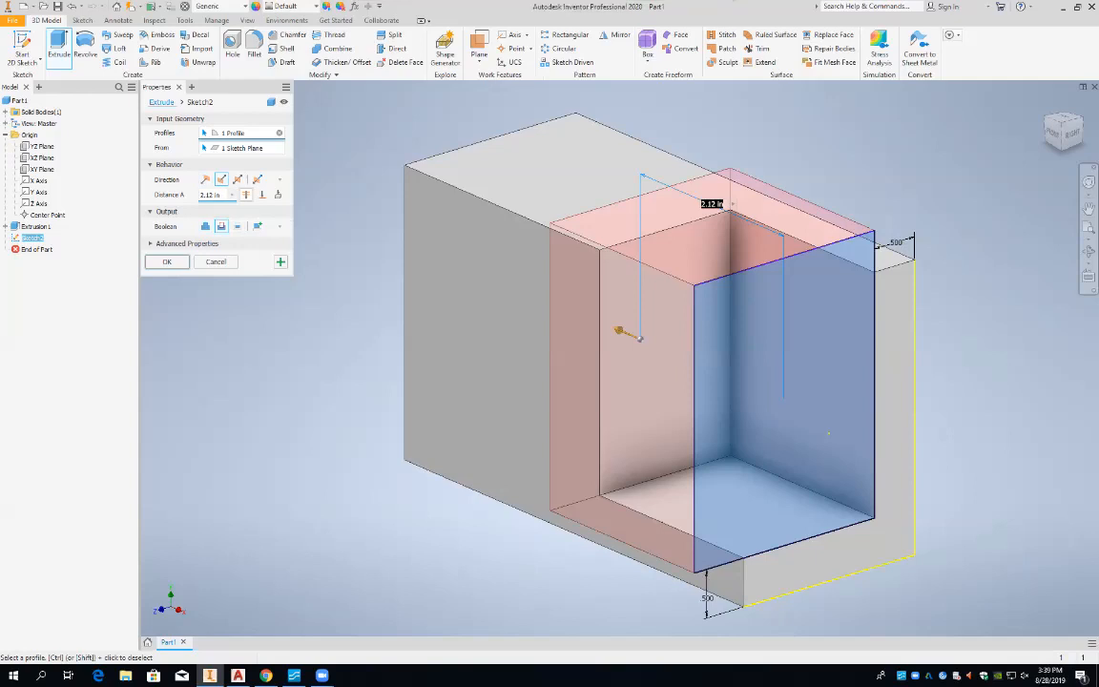
{"action": "left_click_drag", "start_coordinate": [620, 331], "coordinate": [424, 246]}
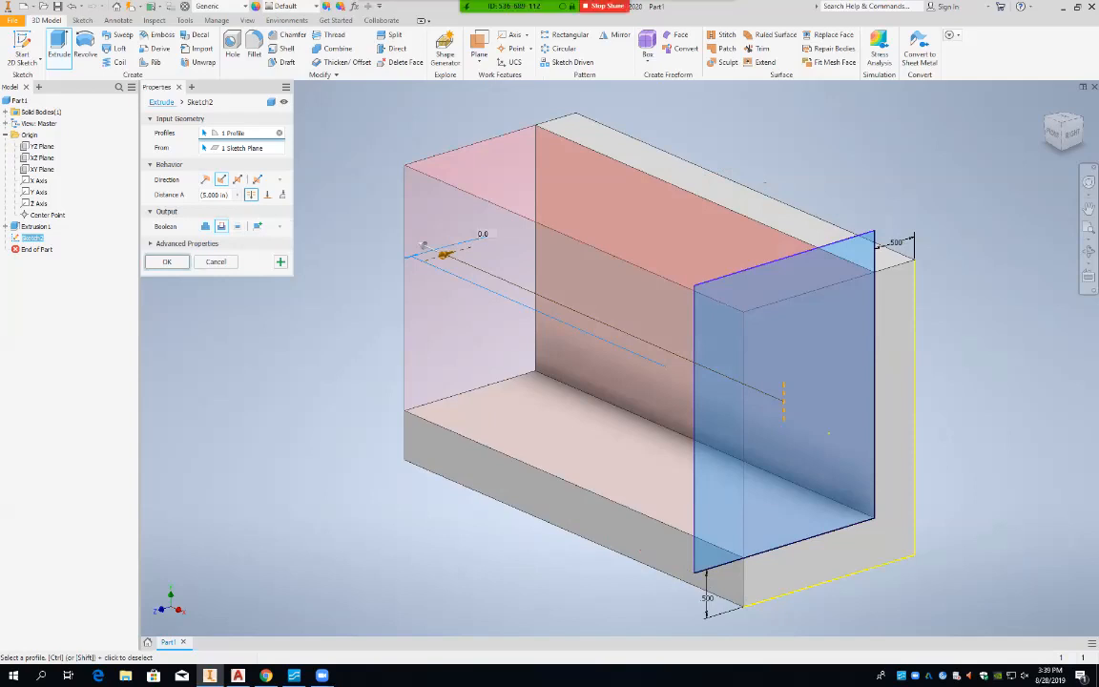
{"action": "key", "text": "Return"}
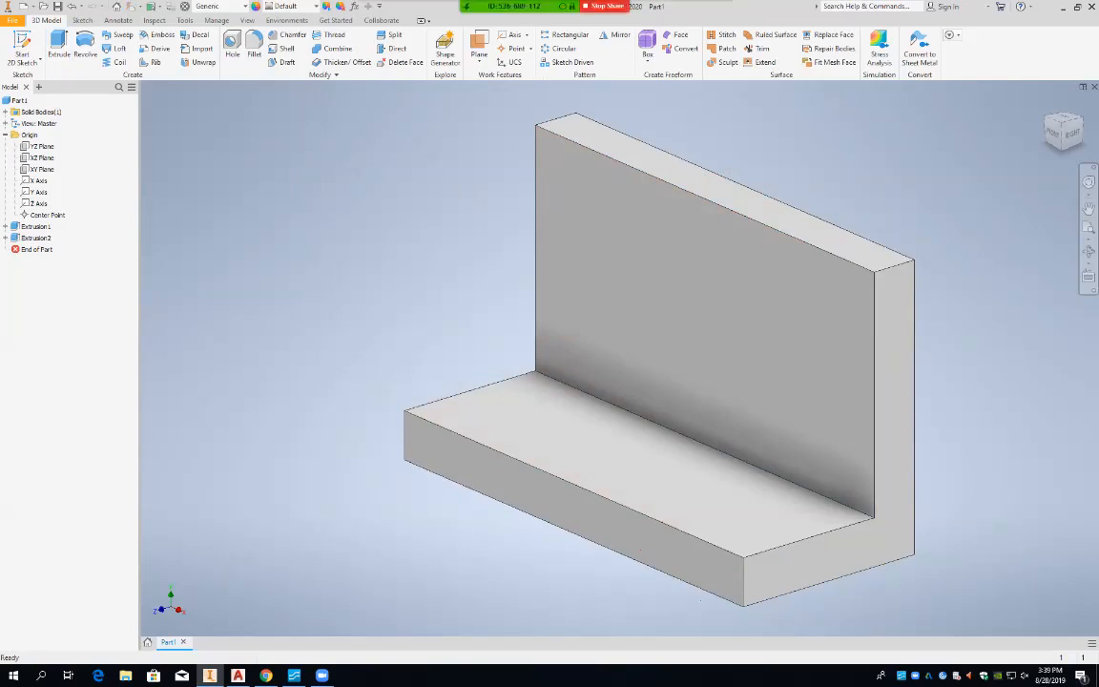
Chamfer both upper corners of the upright wall using the two-distance method with 1.12 in for each distance.
{"action": "left_click", "coordinate": [288, 35]}
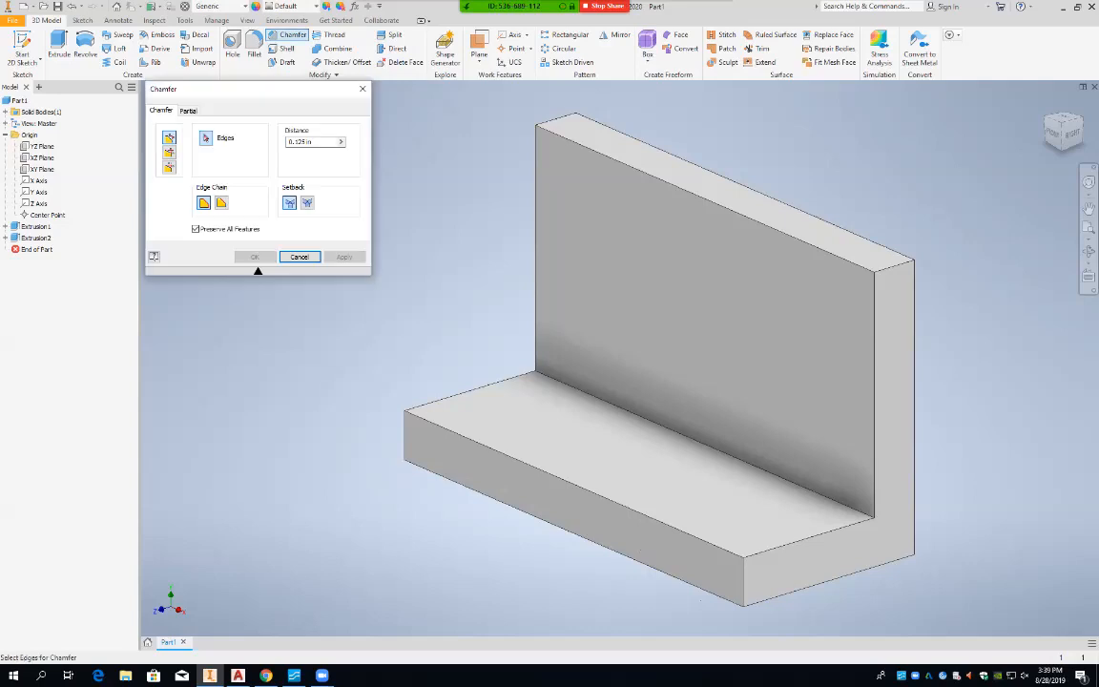
{"action": "left_click_drag", "start_coordinate": [190, 89], "coordinate": [217, 138]}
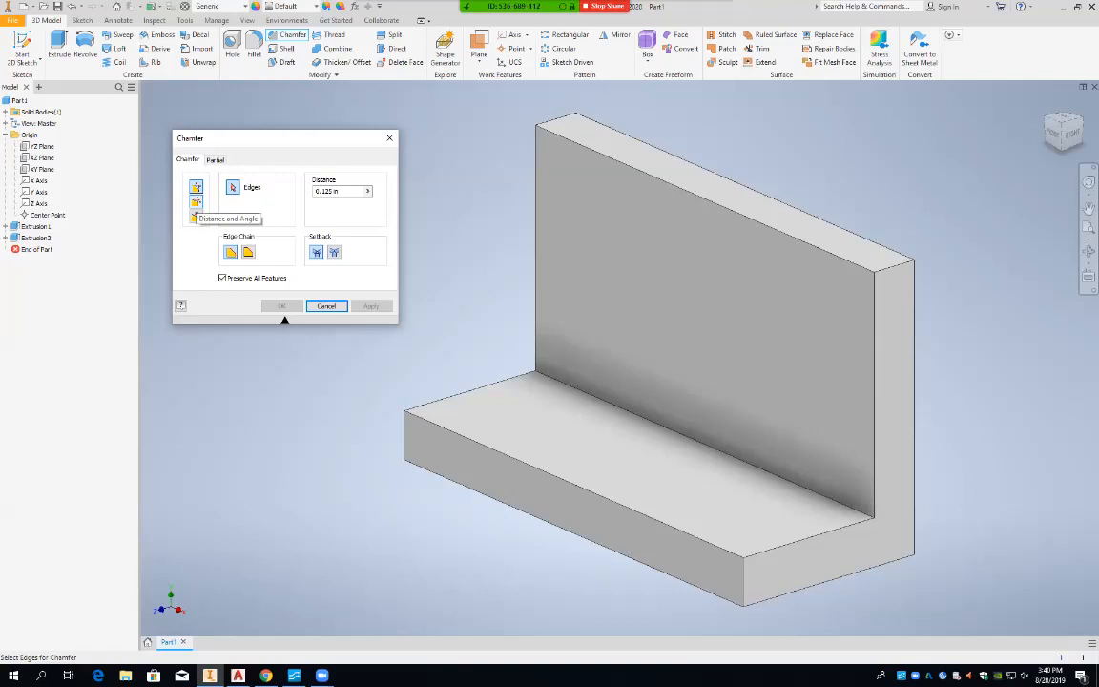
{"action": "left_click", "coordinate": [197, 216]}
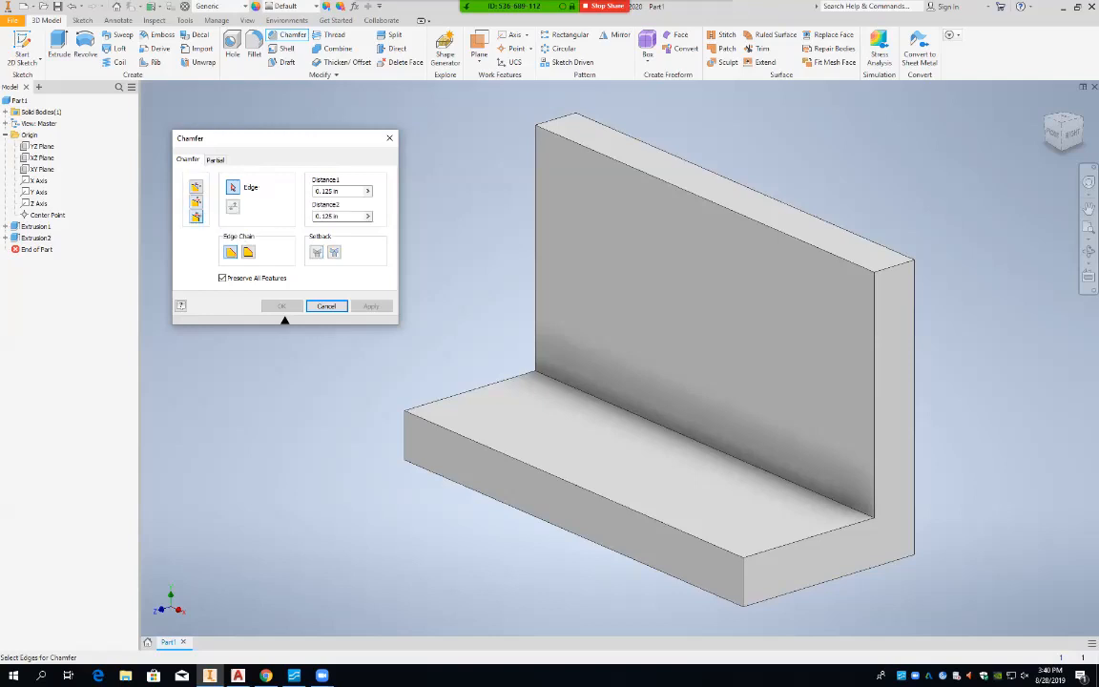
{"action": "left_click", "coordinate": [327, 191]}
{"action": "type", "text": "1.12"}
{"action": "key", "text": "Tab"}
{"action": "type", "text": "1.12"}
{"action": "key", "text": "shift+Tab"}
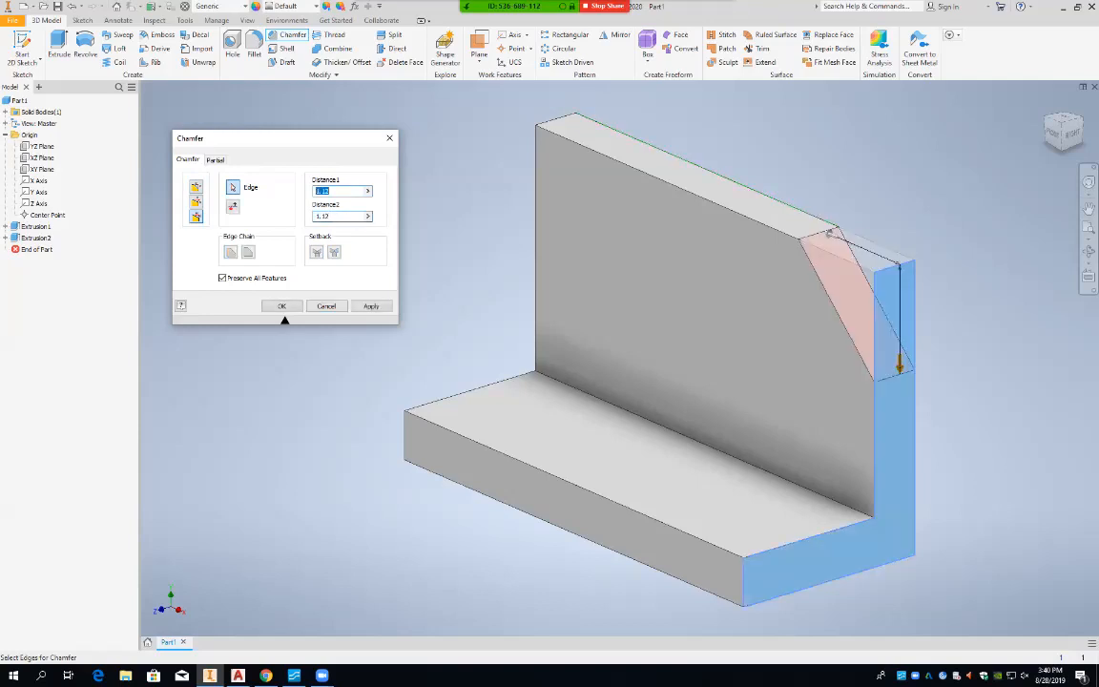
{"action": "key", "text": "Return"}
{"action": "left_click", "coordinate": [575, 287]}
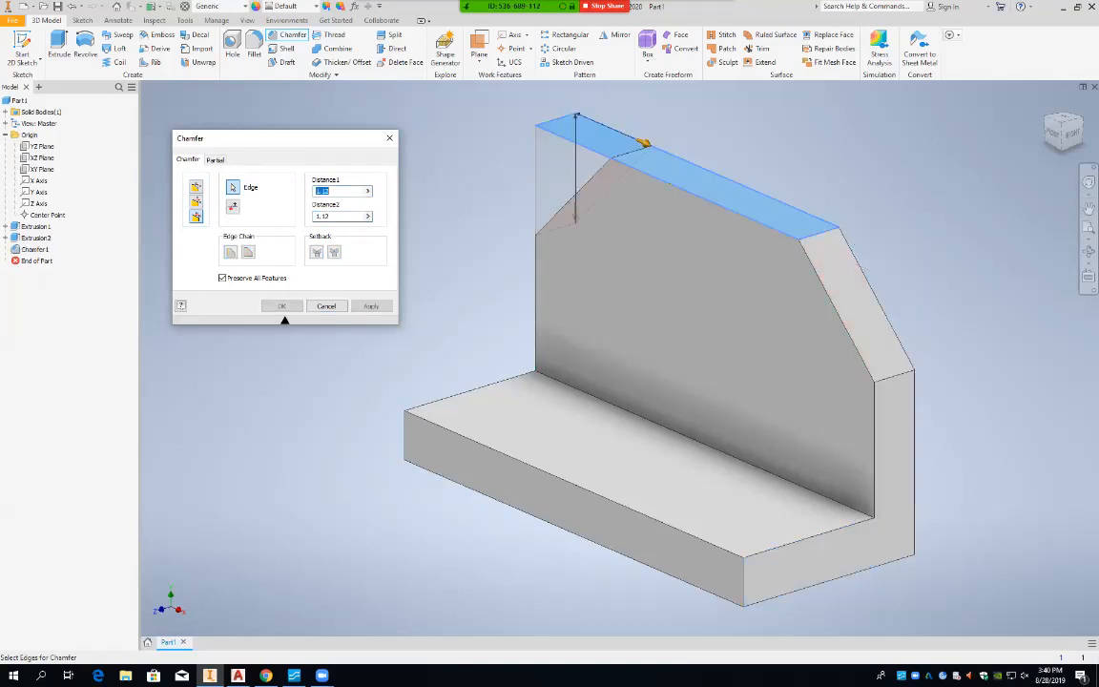
{"action": "key", "text": "Return"}
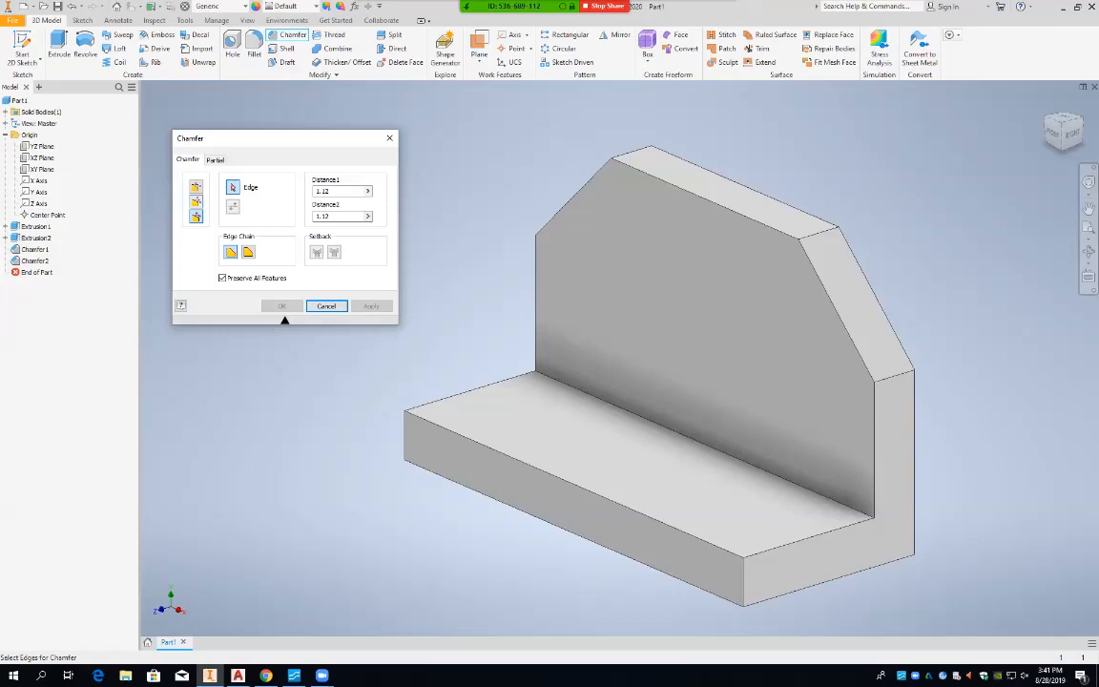
Chamfer the base's front vertical edge at the right end, 2.5 in along the front face and 2.12-1.37 in along the end face.
{"action": "left_click", "coordinate": [197, 217]}
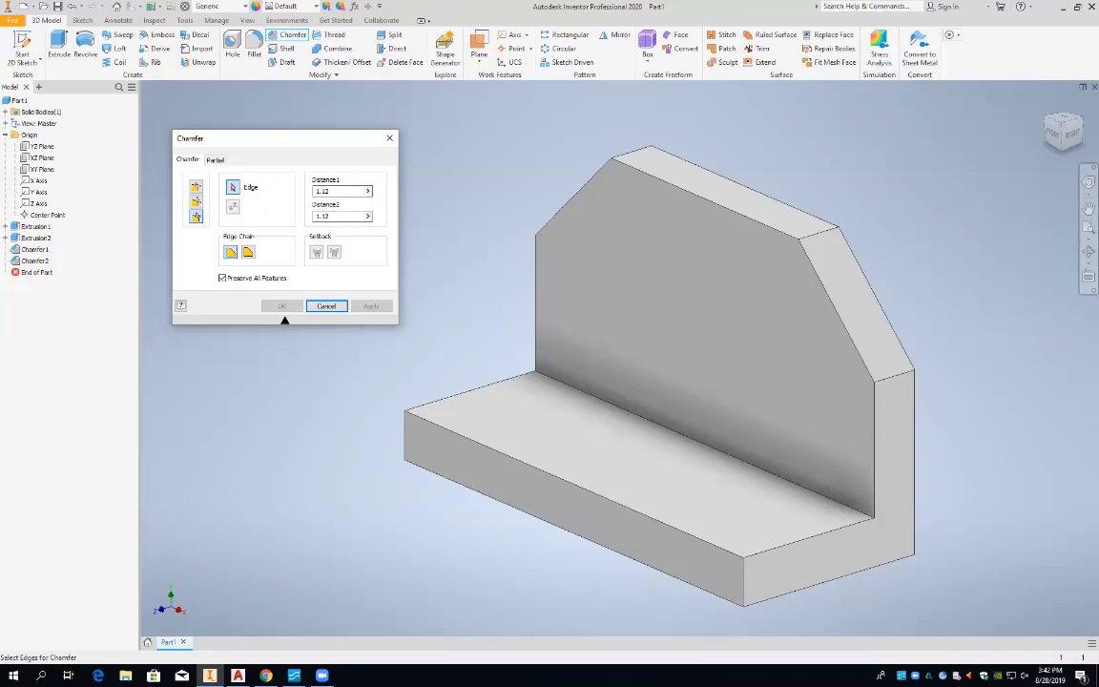
{"action": "left_click", "coordinate": [340, 190]}
{"action": "double_click", "coordinate": [340, 191]}
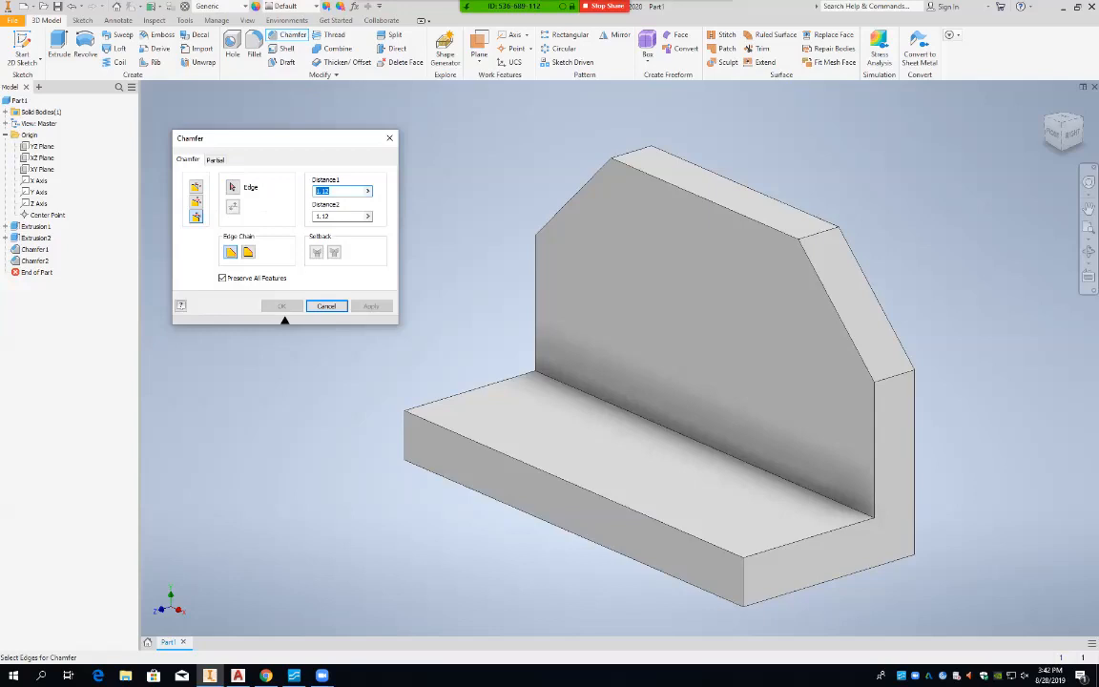
{"action": "type", "text": "2.12-1.37"}
{"action": "key", "text": "Tab"}
{"action": "type", "text": "2.5"}
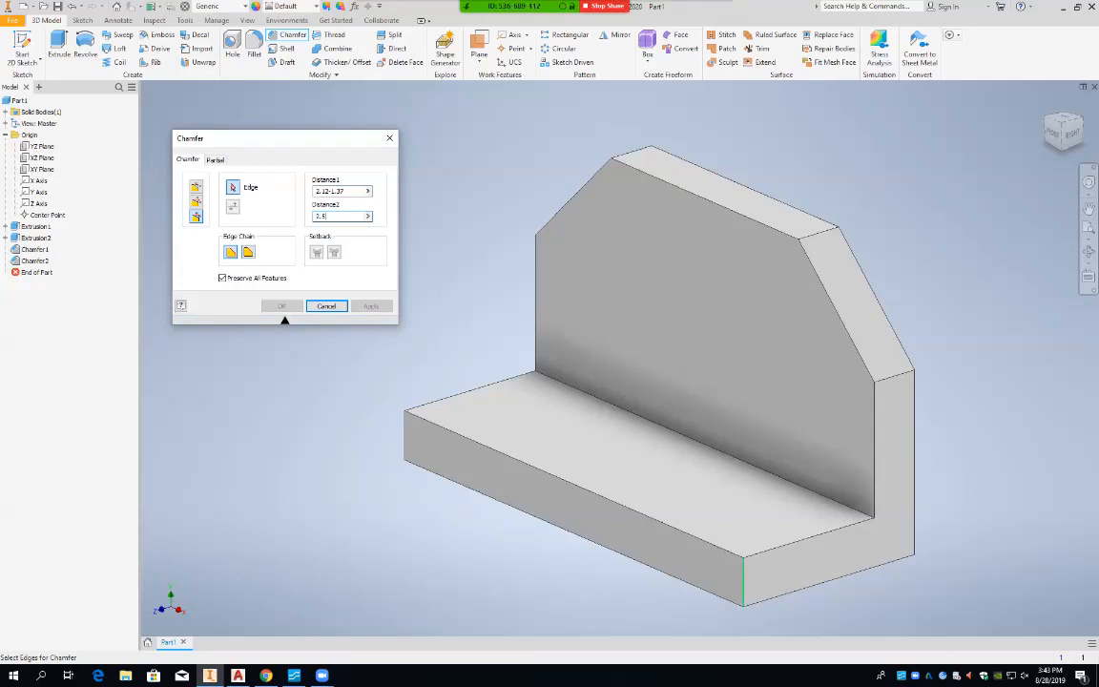
{"action": "left_click", "coordinate": [699, 563]}
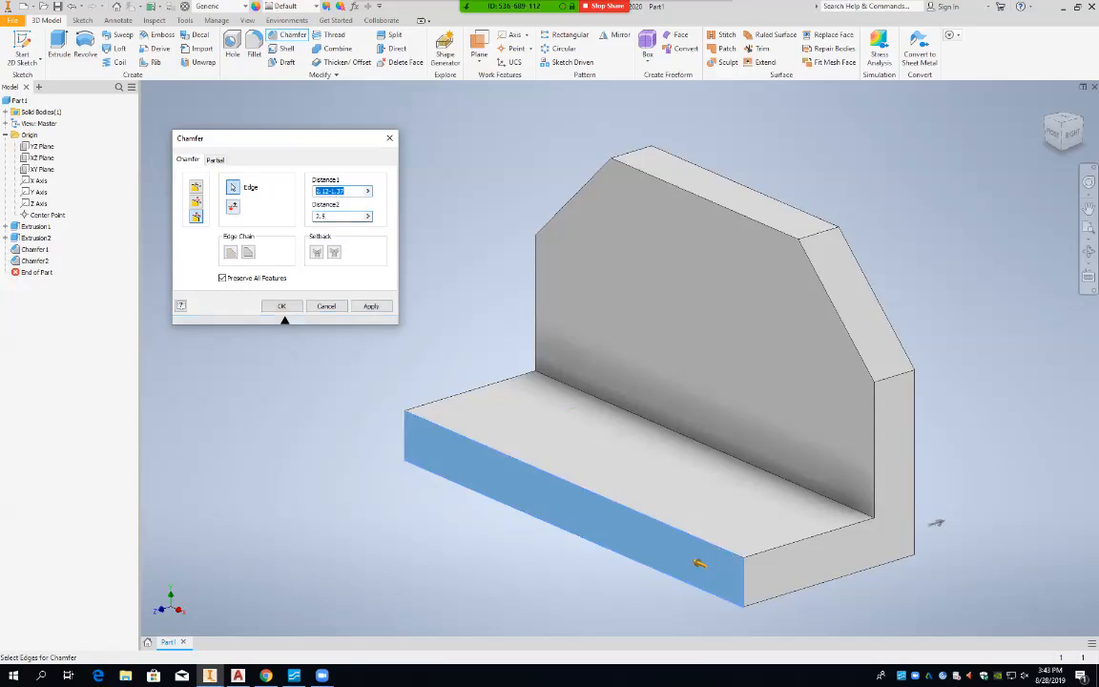
{"action": "left_click", "coordinate": [579, 513]}
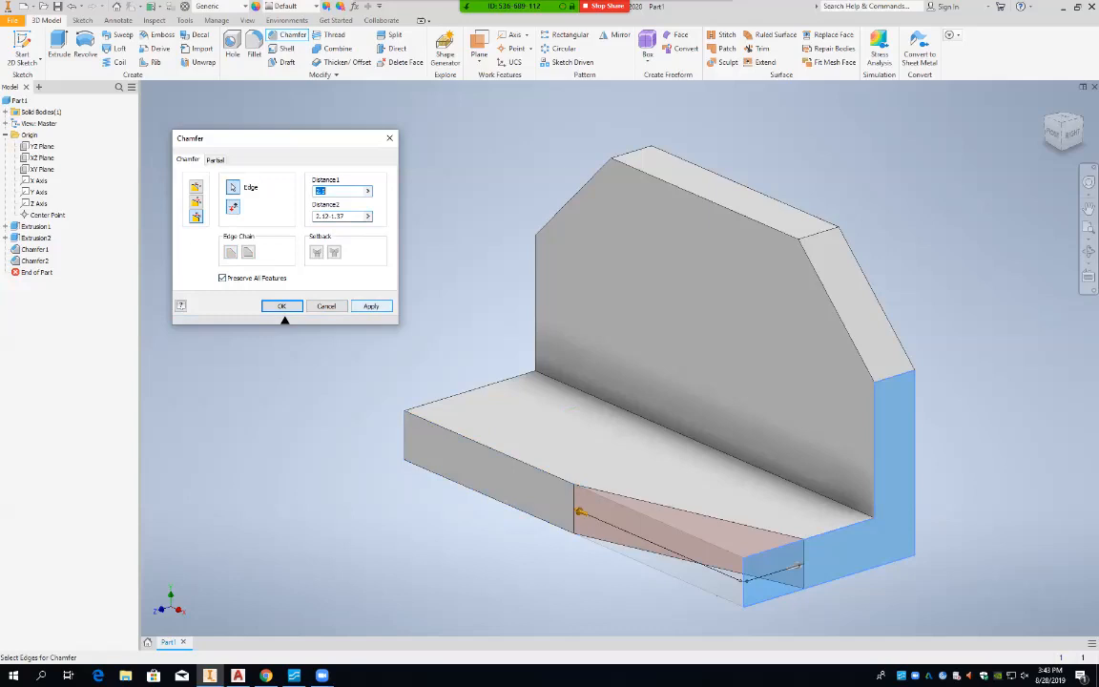
{"action": "left_click", "coordinate": [371, 305]}
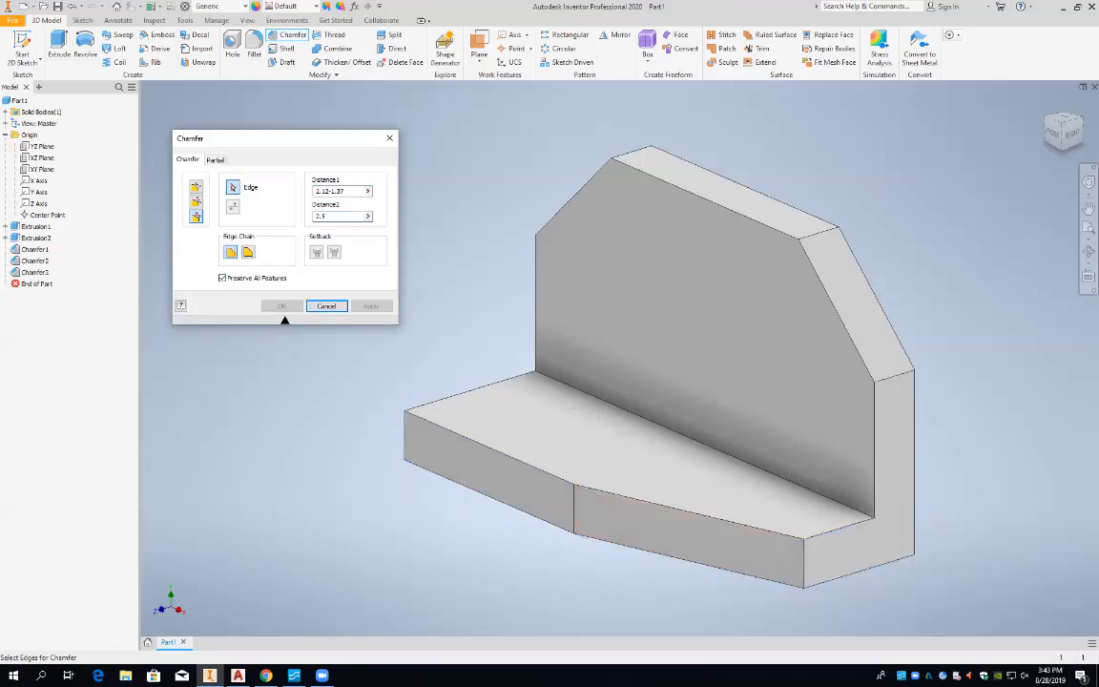
{"action": "key", "text": "Escape"}
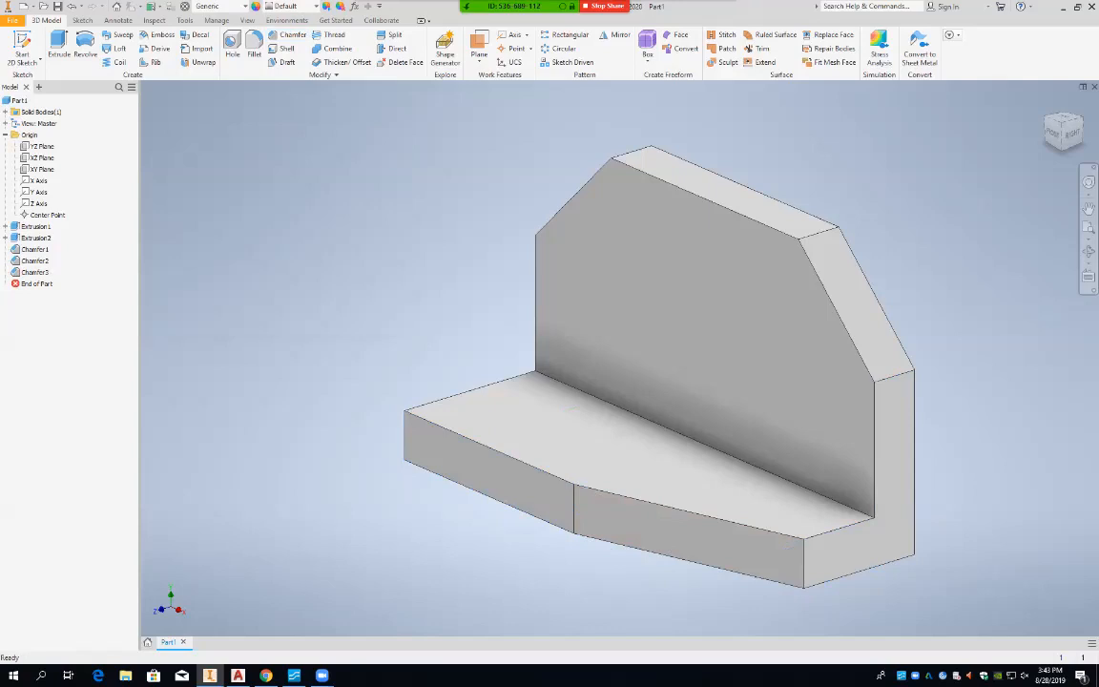
{"action": "left_click", "coordinate": [615, 36]}
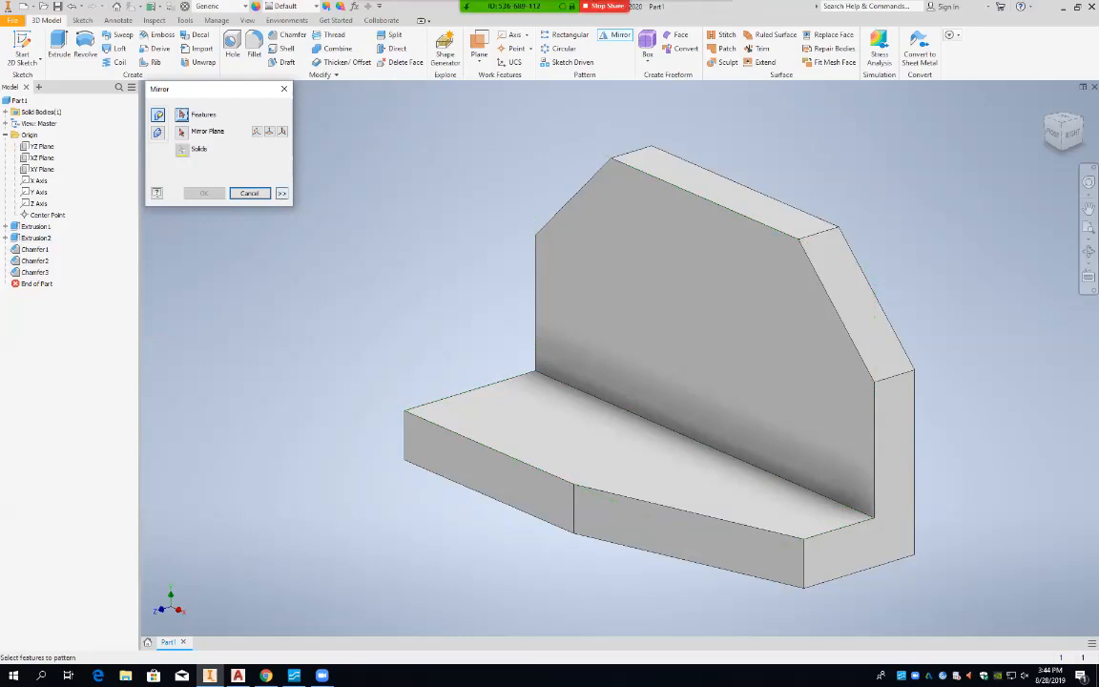
{"action": "left_click", "coordinate": [281, 192]}
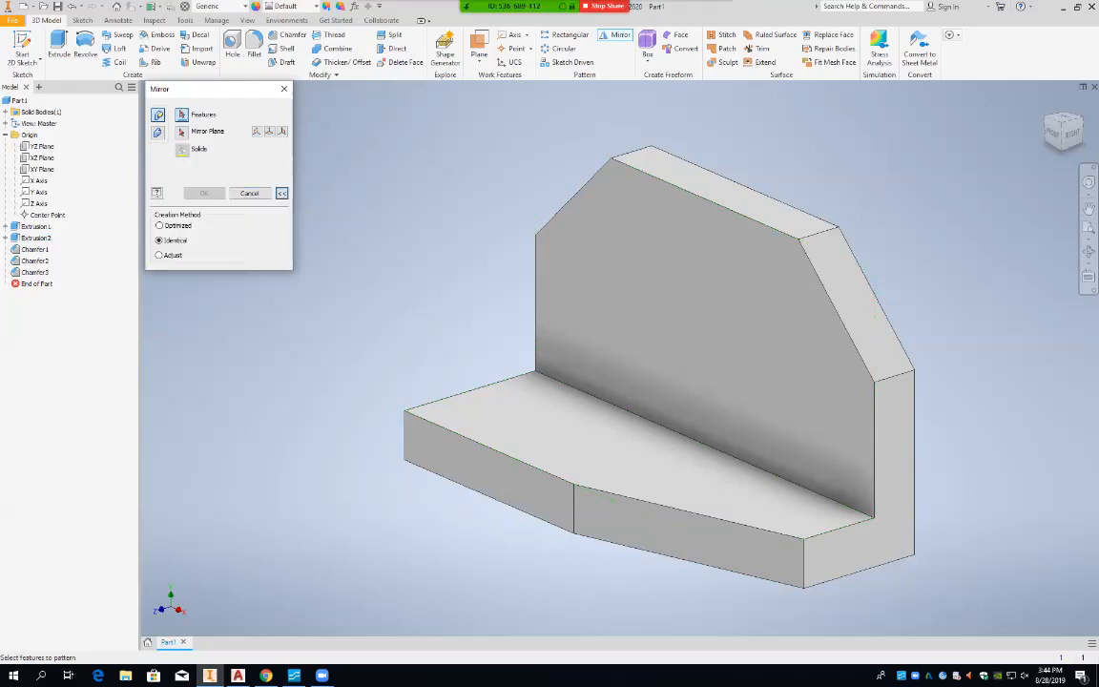
{"action": "left_click", "coordinate": [283, 89]}
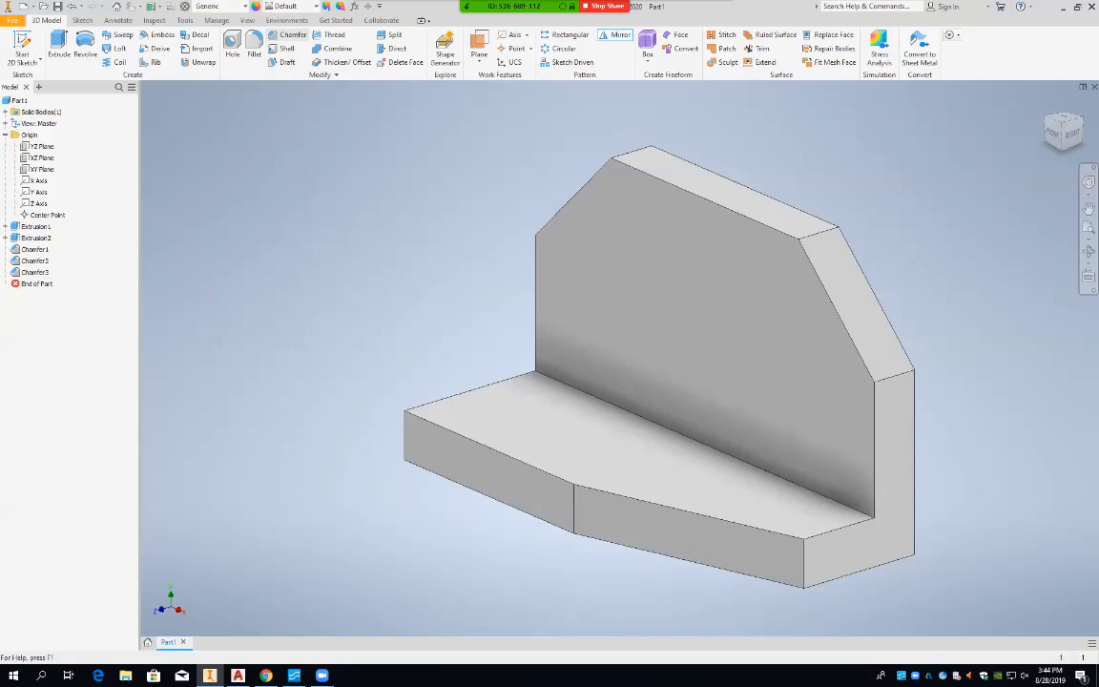
Chamfer the base's front vertical edge at the left end, 2.5 in along the front face and 2.12-1.37 in along the end face.
{"action": "left_click", "coordinate": [291, 36]}
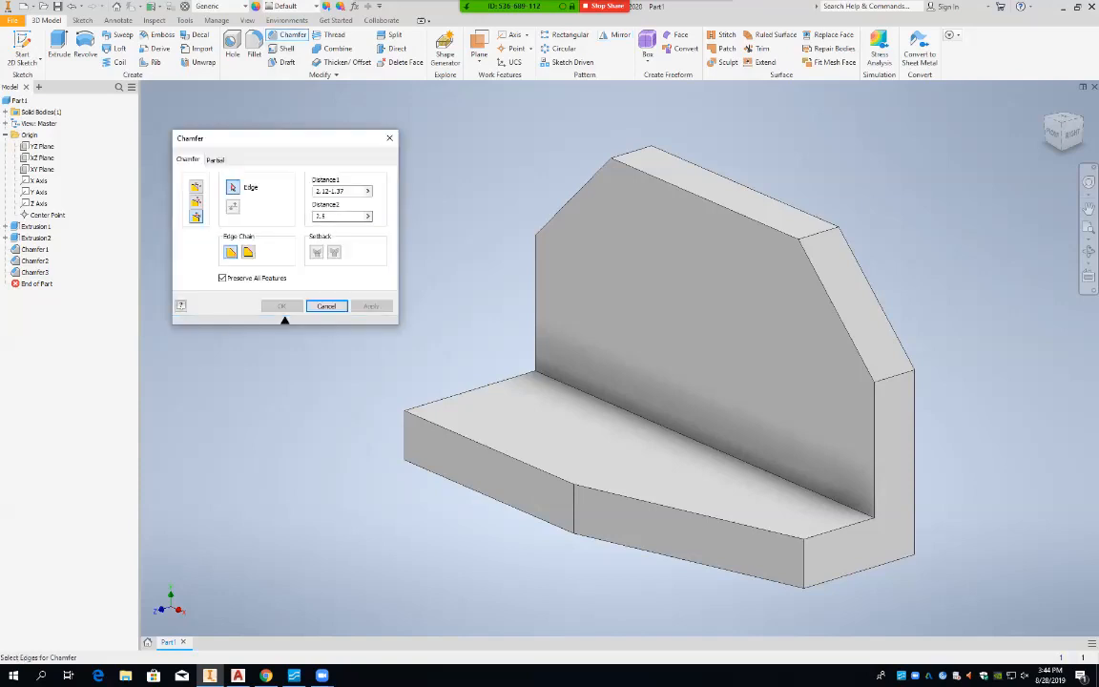
{"action": "left_click", "coordinate": [406, 434]}
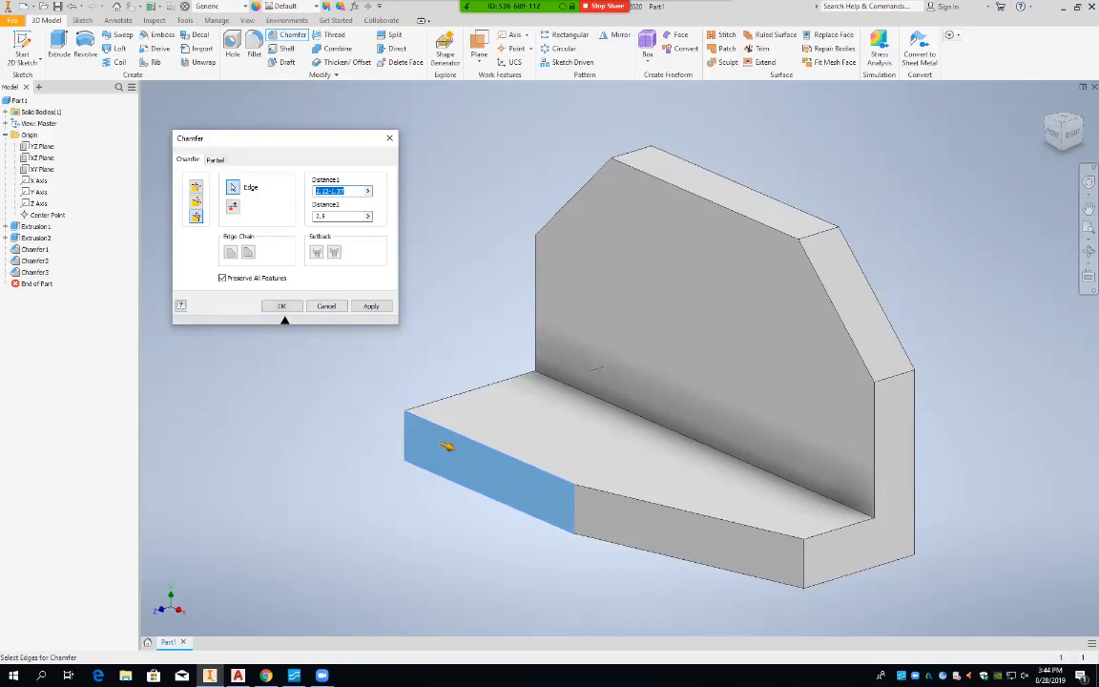
{"action": "left_click", "coordinate": [447, 445]}
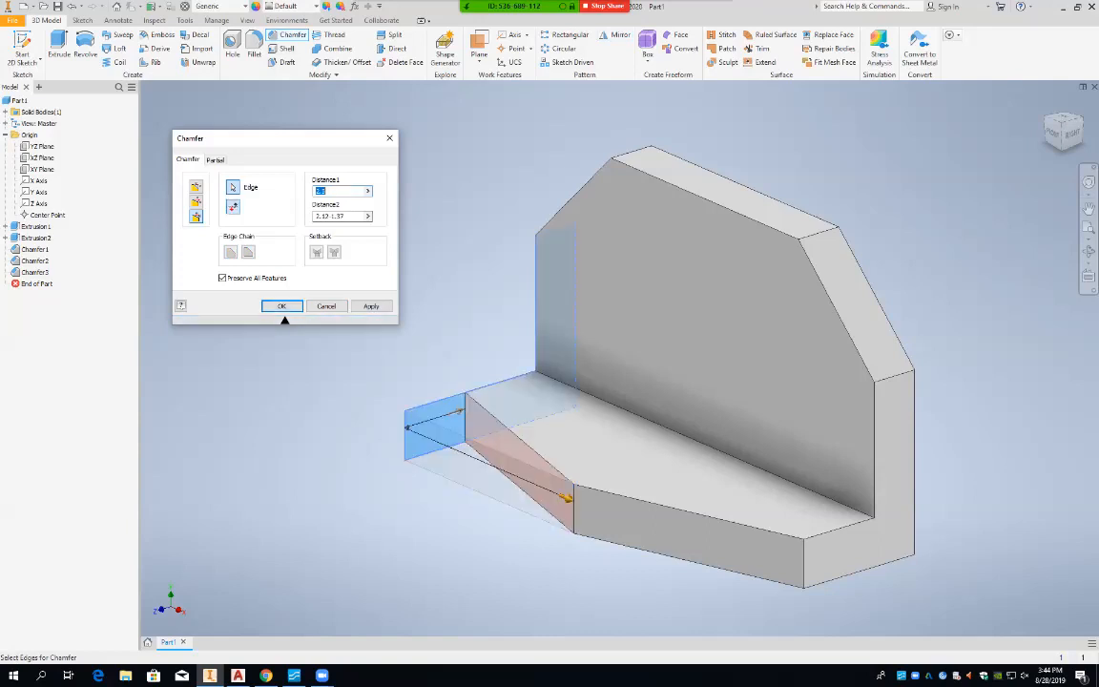
{"action": "key", "text": "Return"}
{"action": "key", "text": "Escape"}
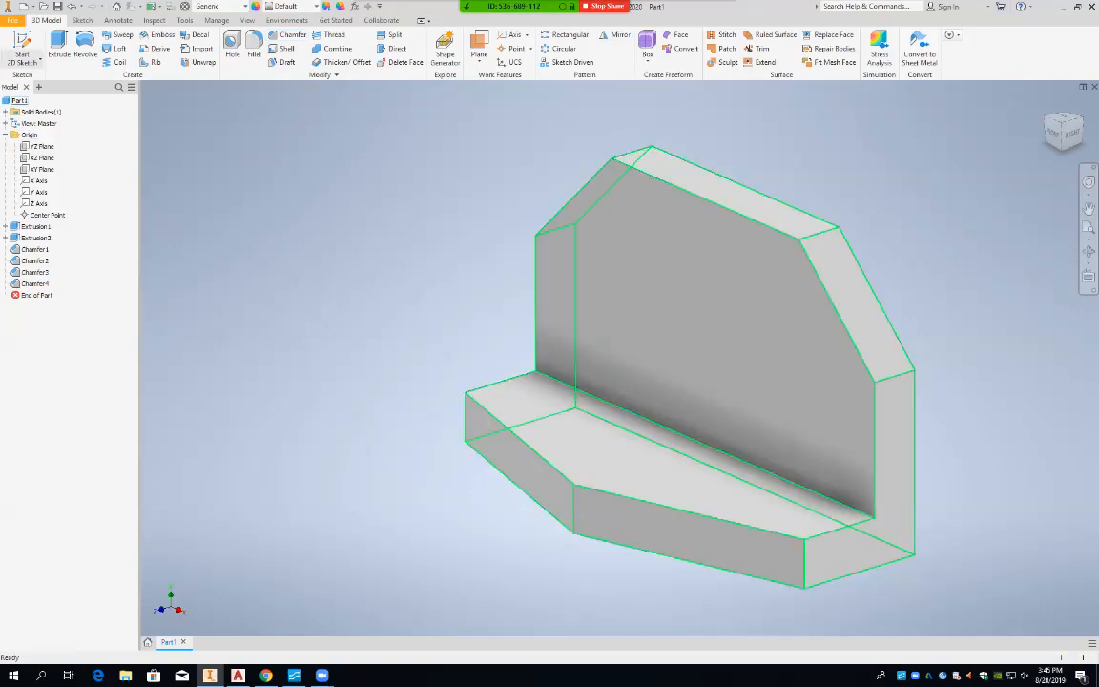
Start a new 2D sketch on the top face of the base, oriented with the upright wall along the upper side.
{"action": "left_click", "coordinate": [22, 60]}
{"action": "left_click", "coordinate": [45, 81]}
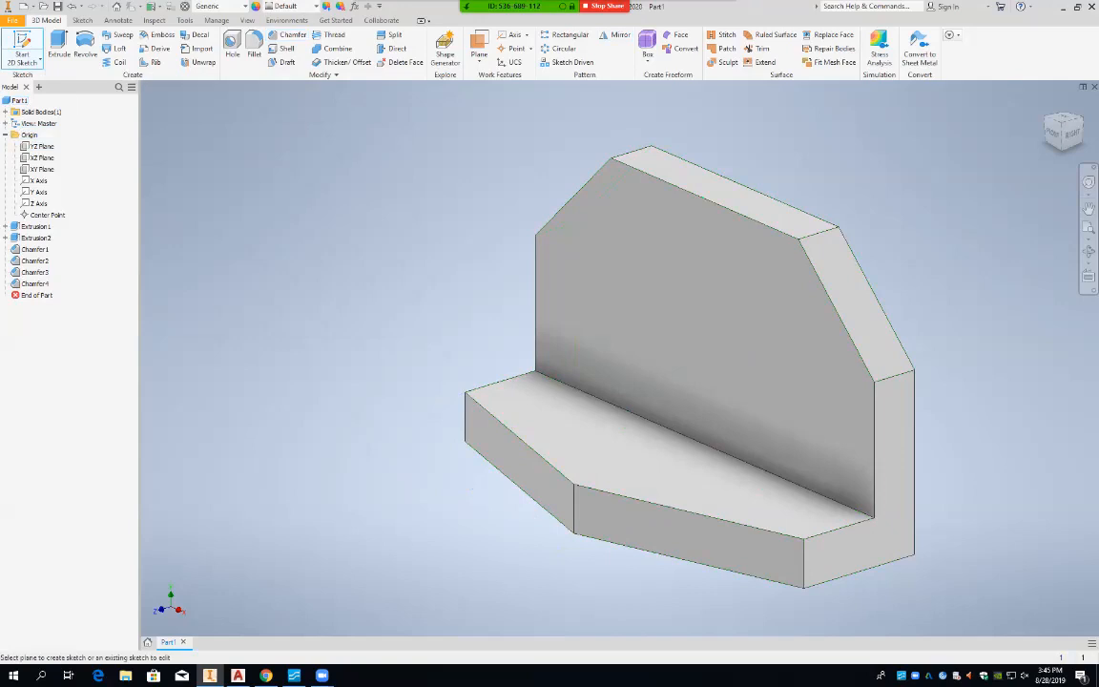
{"action": "left_click", "coordinate": [668, 448]}
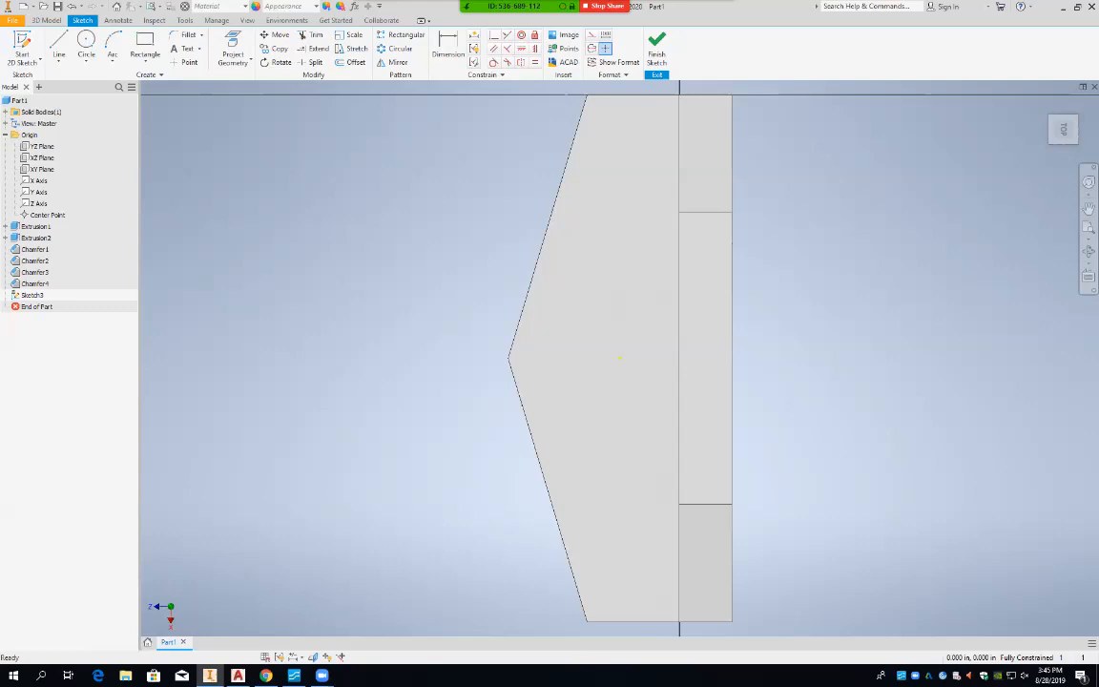
{"action": "left_click", "coordinate": [1089, 208]}
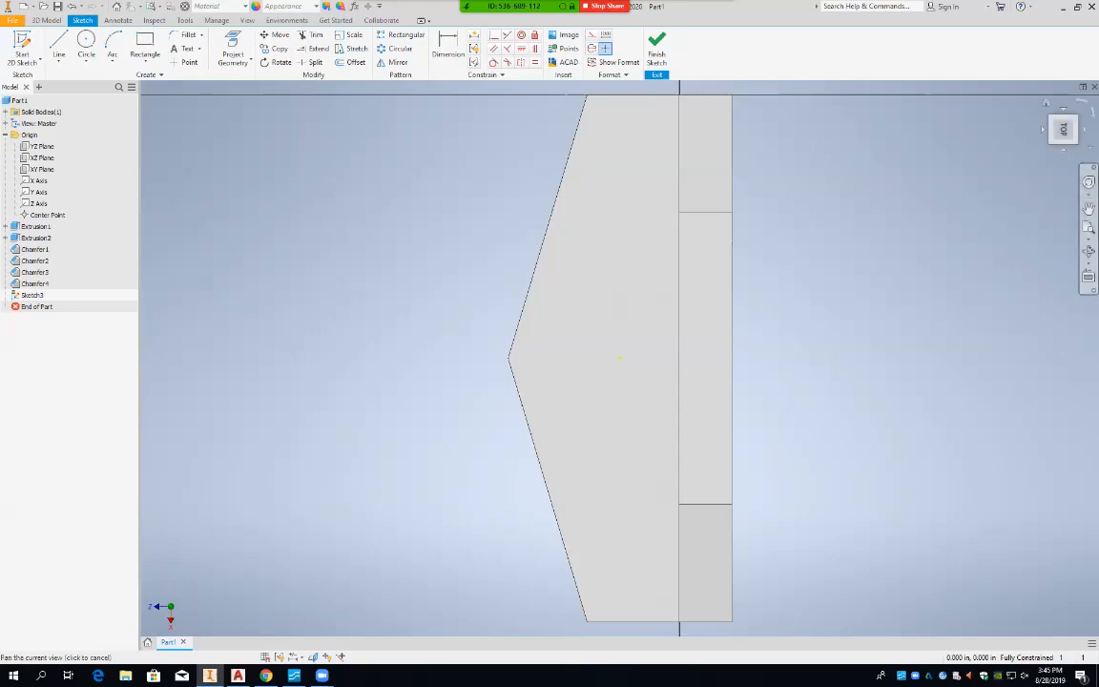
{"action": "left_click", "coordinate": [1078, 108]}
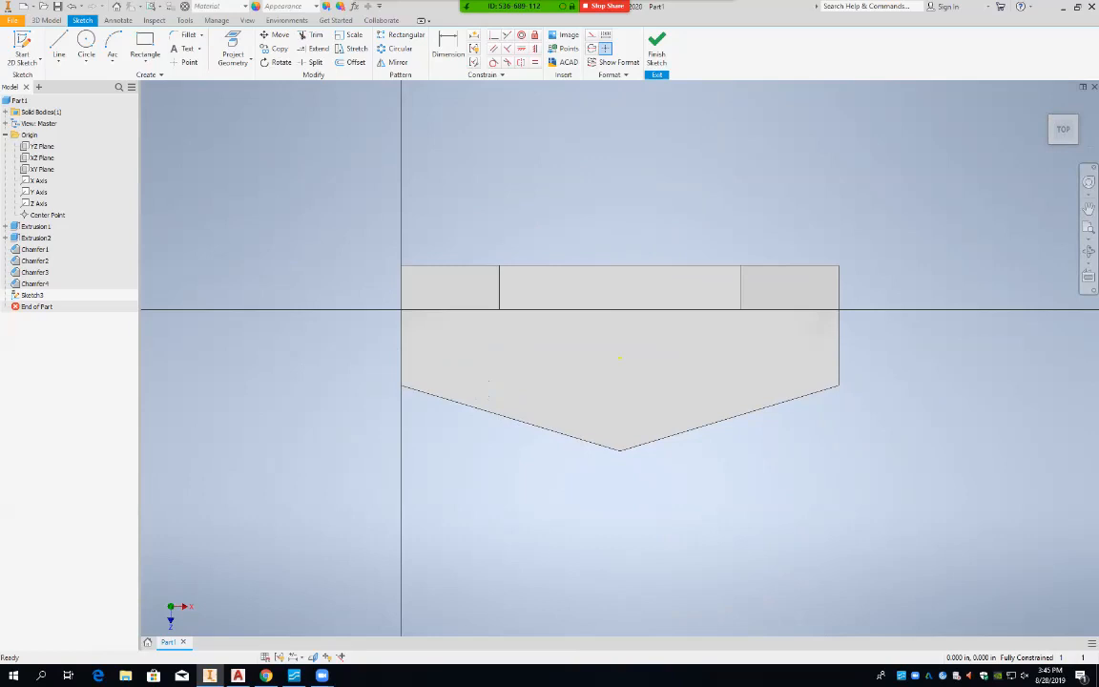
{"action": "scroll", "coordinate": [906, 343], "scroll_direction": "down", "scroll_amount": 2}
{"action": "scroll", "coordinate": [906, 343], "scroll_direction": "up", "scroll_amount": 5}
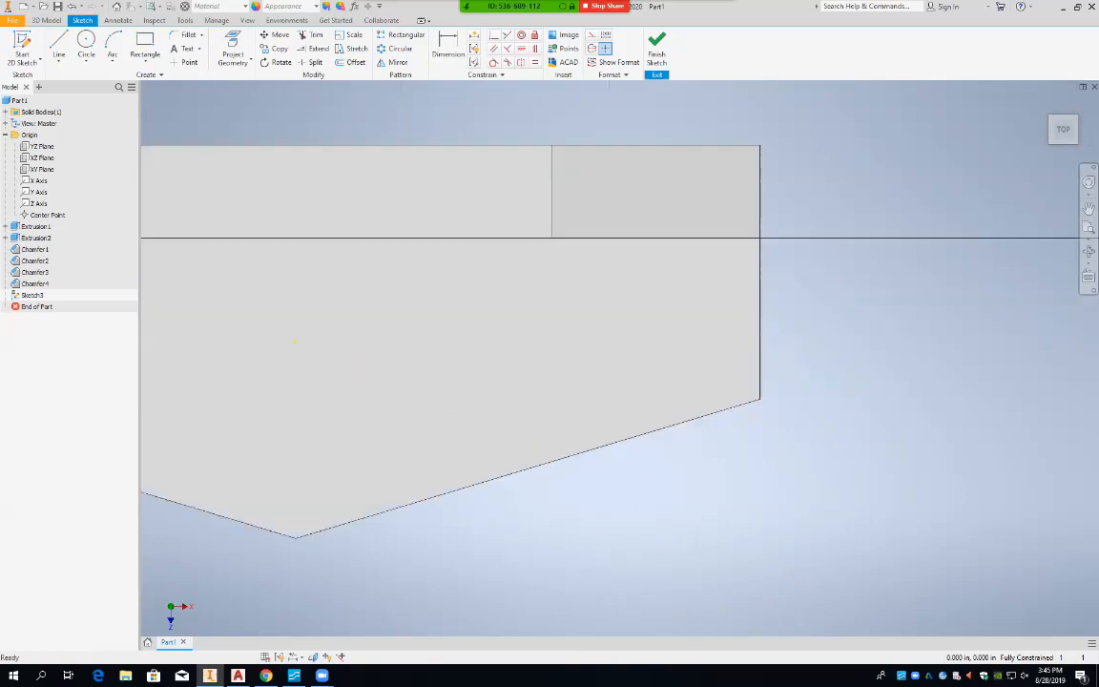
{"action": "key", "text": "Home"}
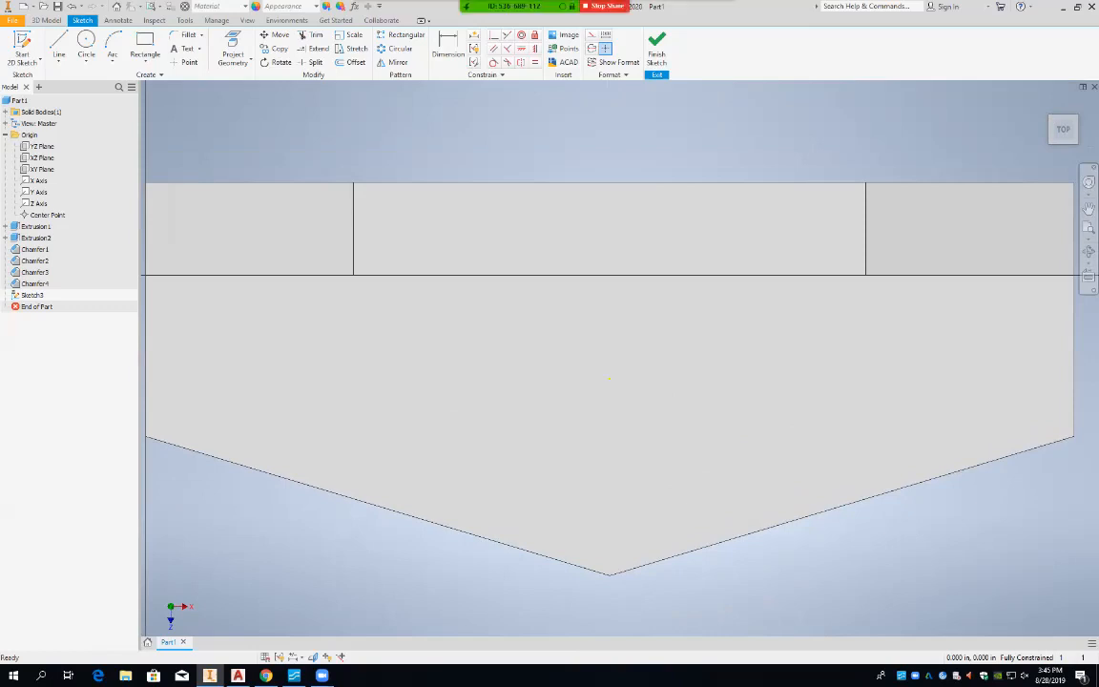
Draw a vertical line across the base near its right end and dimension it 0.5 in from the end edge.
{"action": "left_click", "coordinate": [58, 45]}
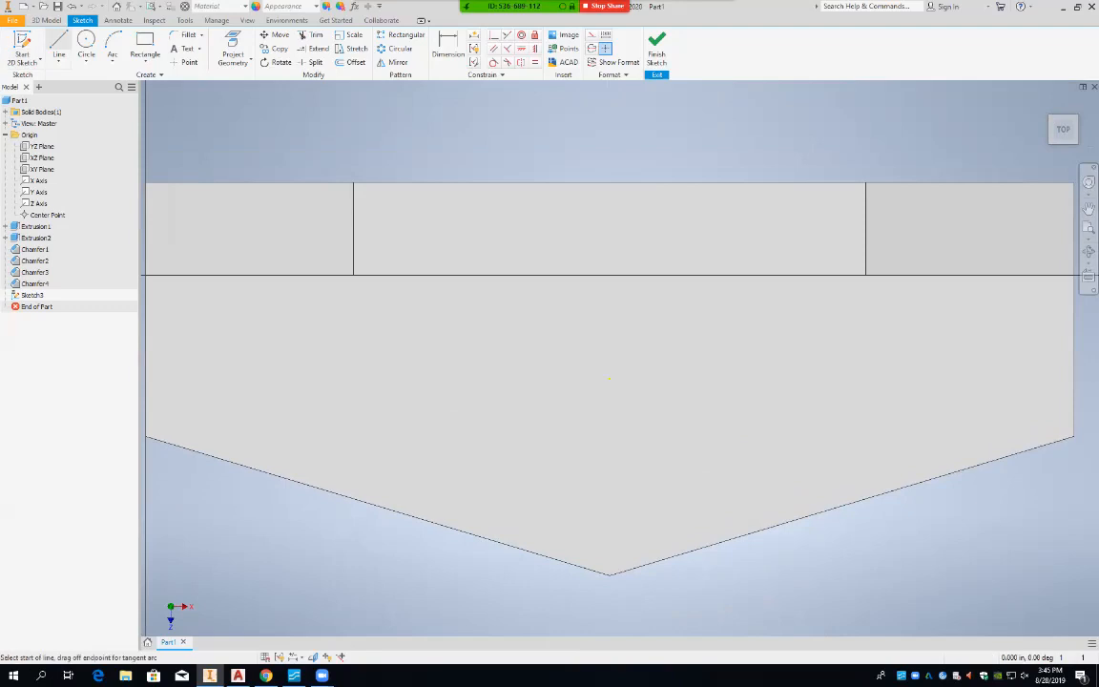
{"action": "left_click", "coordinate": [979, 128]}
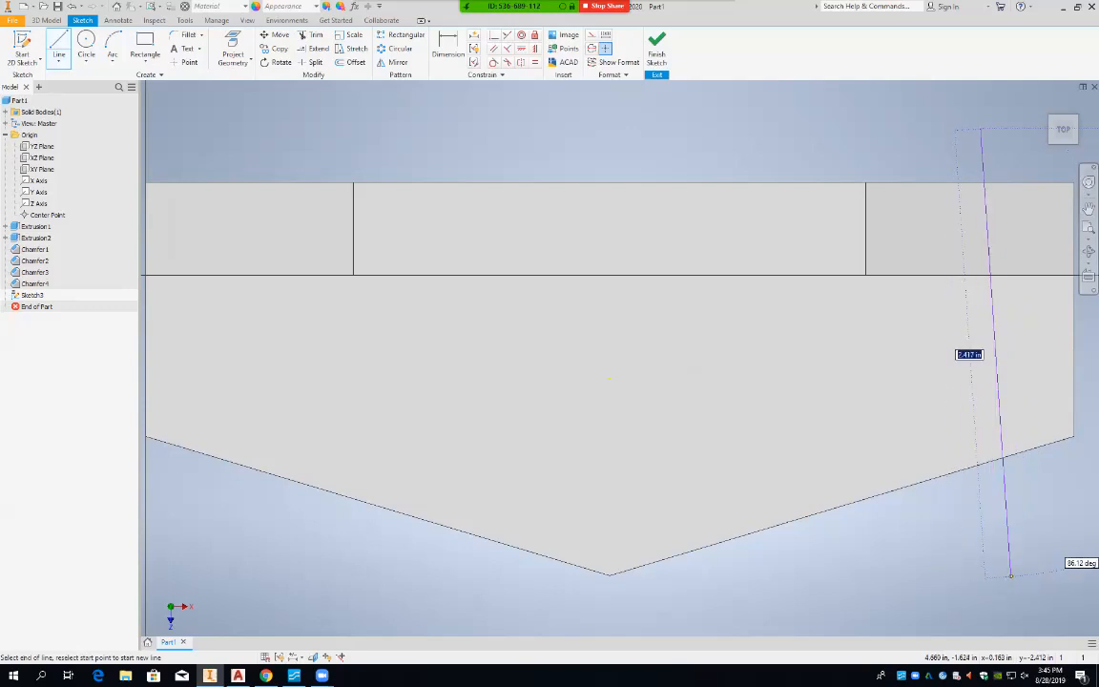
{"action": "left_click", "coordinate": [999, 560]}
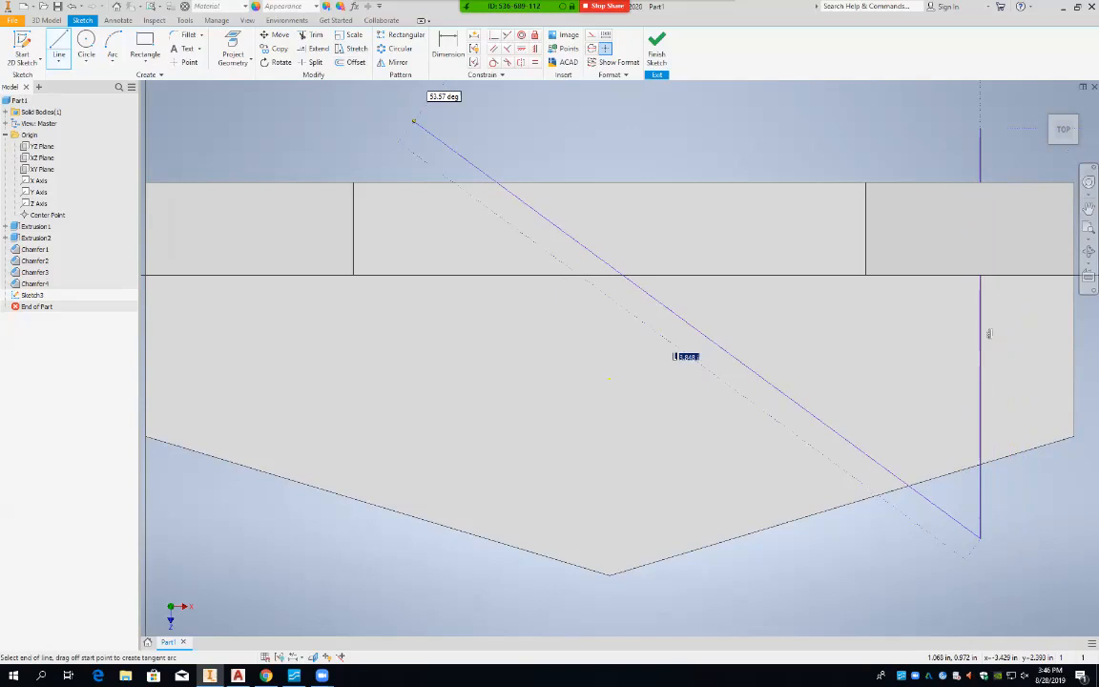
{"action": "key", "text": "Escape"}
{"action": "key", "text": "d"}
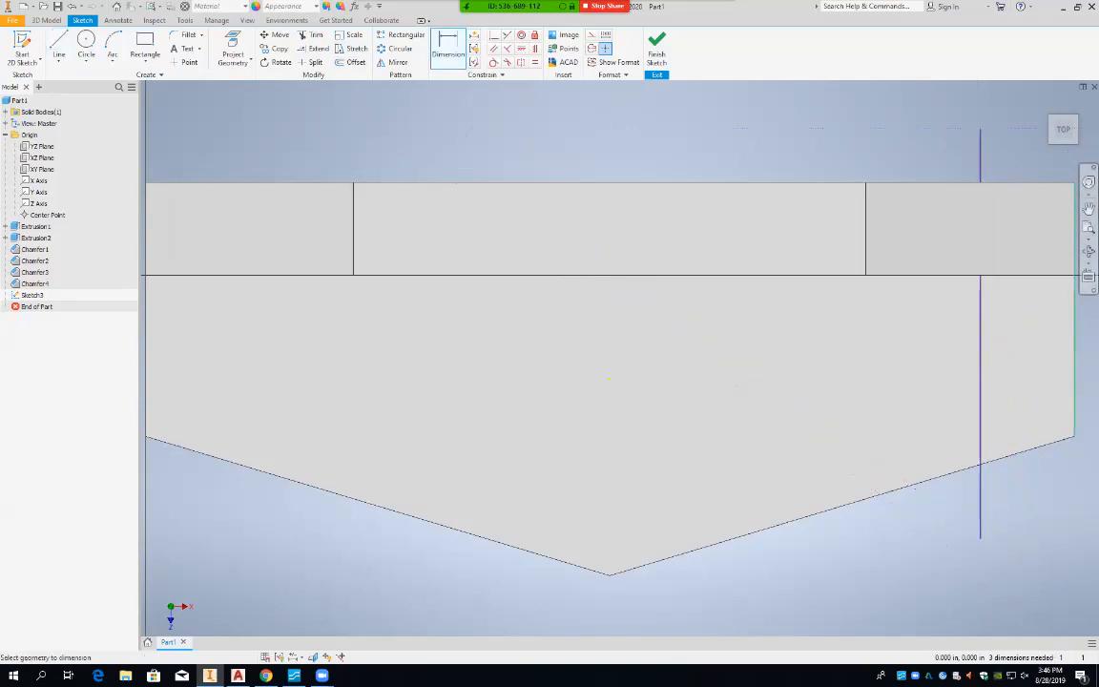
{"action": "left_click", "coordinate": [1073, 371]}
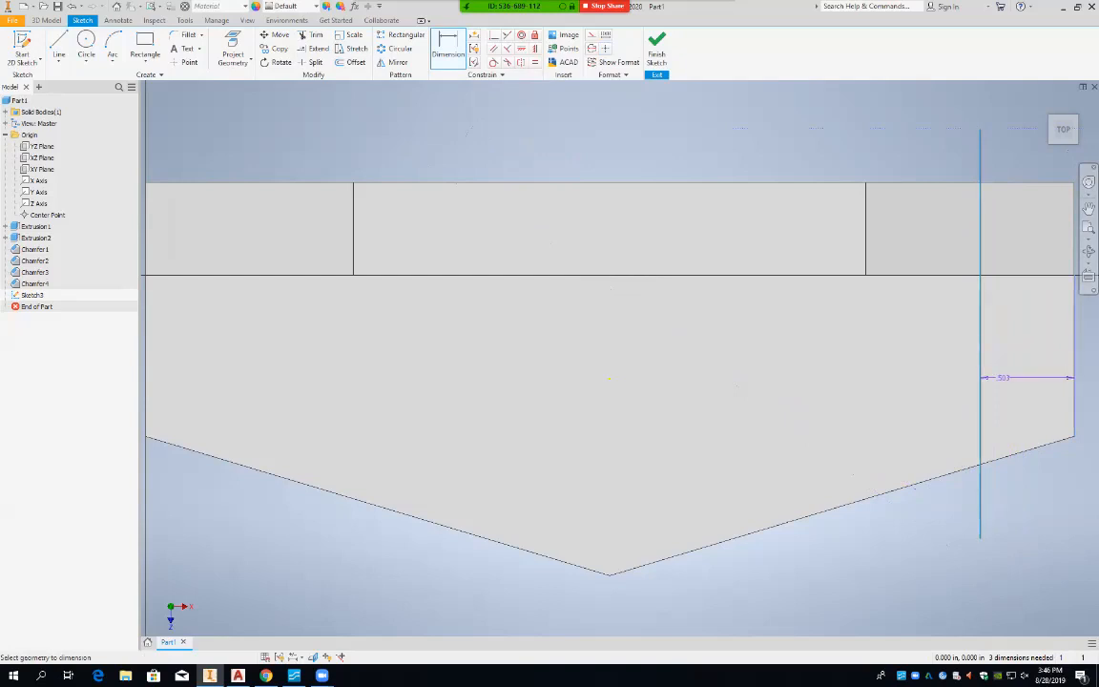
{"action": "left_click", "coordinate": [1028, 506]}
{"action": "type", "text": ".5"}
{"action": "key", "text": "Return"}
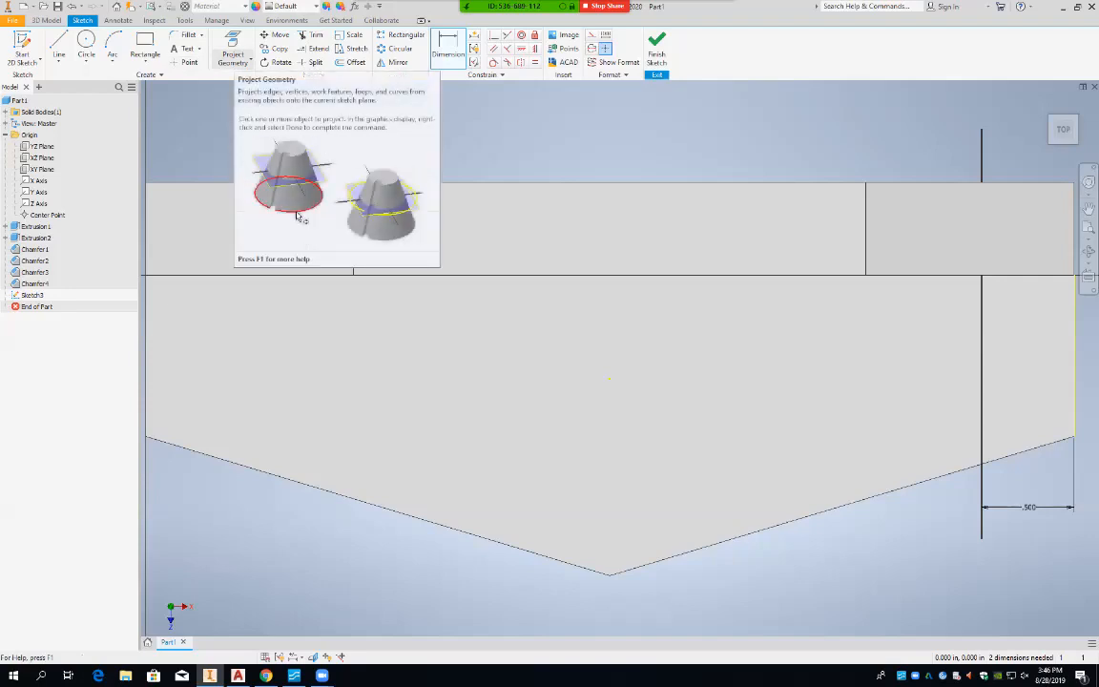
Project the base's right slanted front edge into the sketch and trim the vertical line's overhangs at the wall and slanted edge.
{"action": "left_click", "coordinate": [249, 59]}
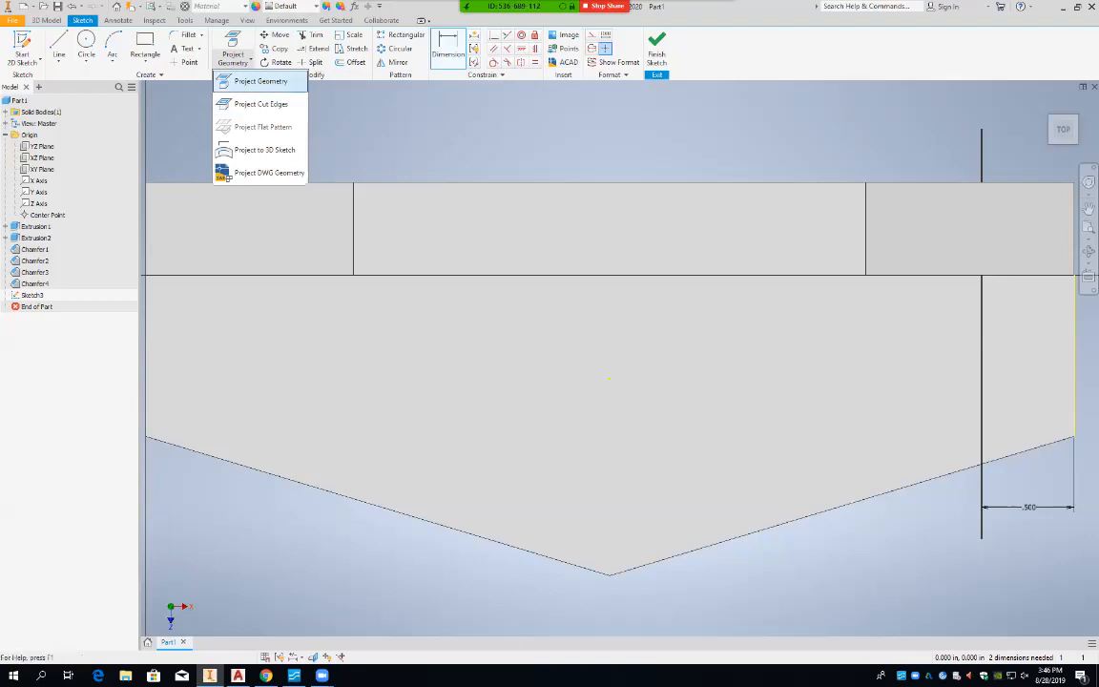
{"action": "left_click", "coordinate": [260, 81]}
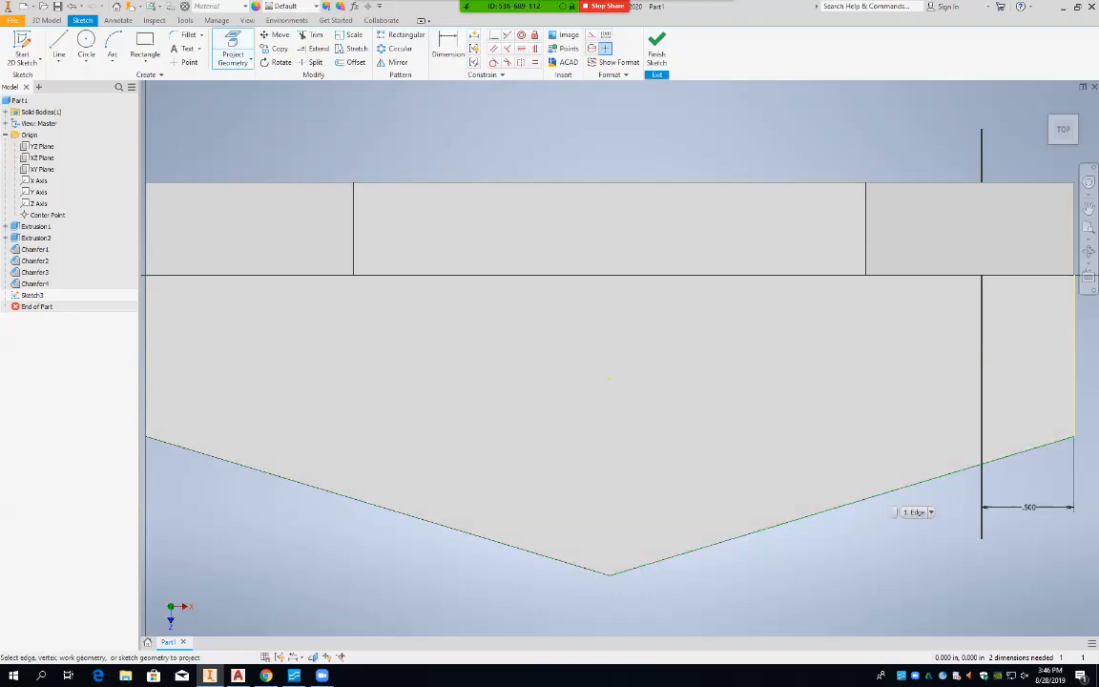
{"action": "left_click", "coordinate": [749, 533]}
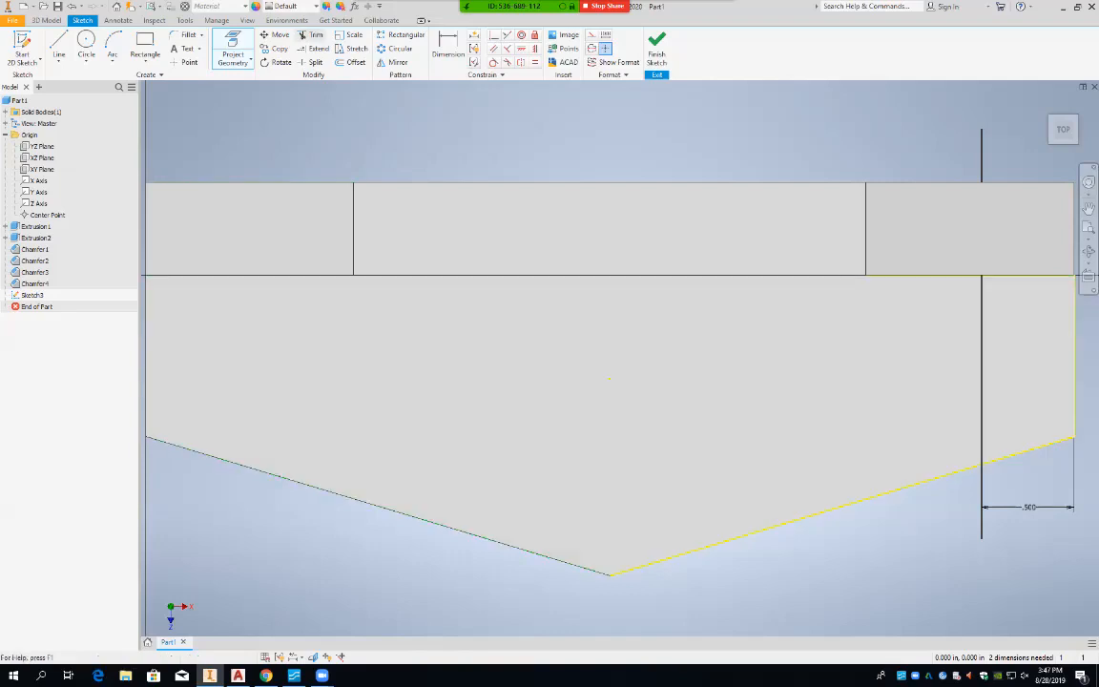
{"action": "left_click", "coordinate": [313, 35]}
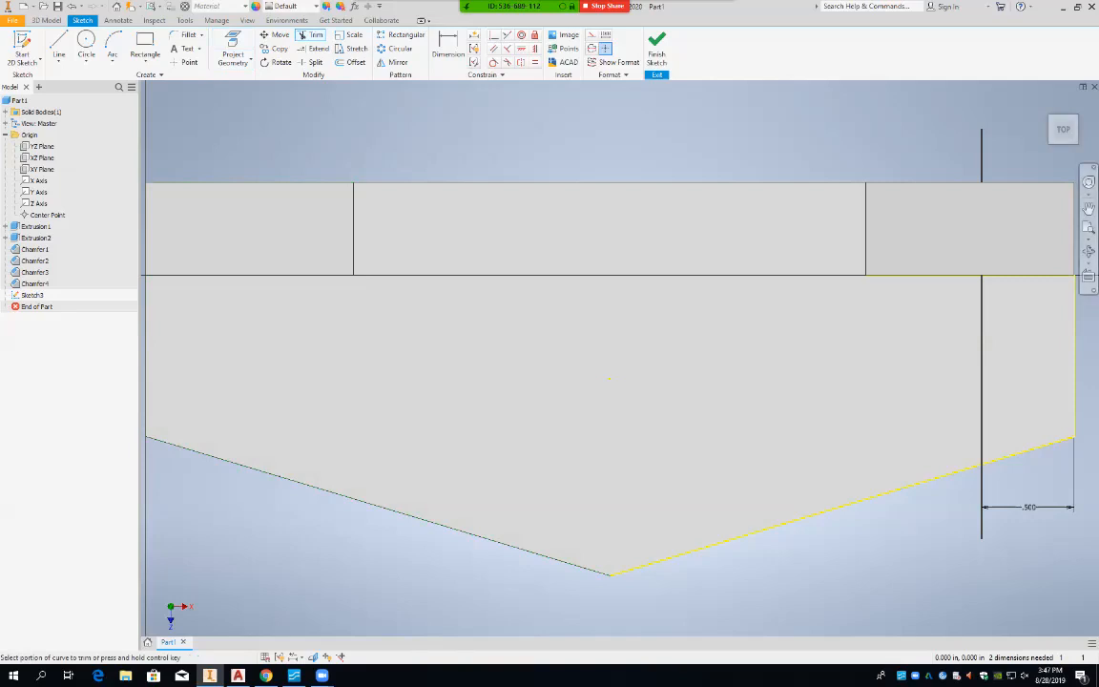
{"action": "left_click", "coordinate": [981, 205]}
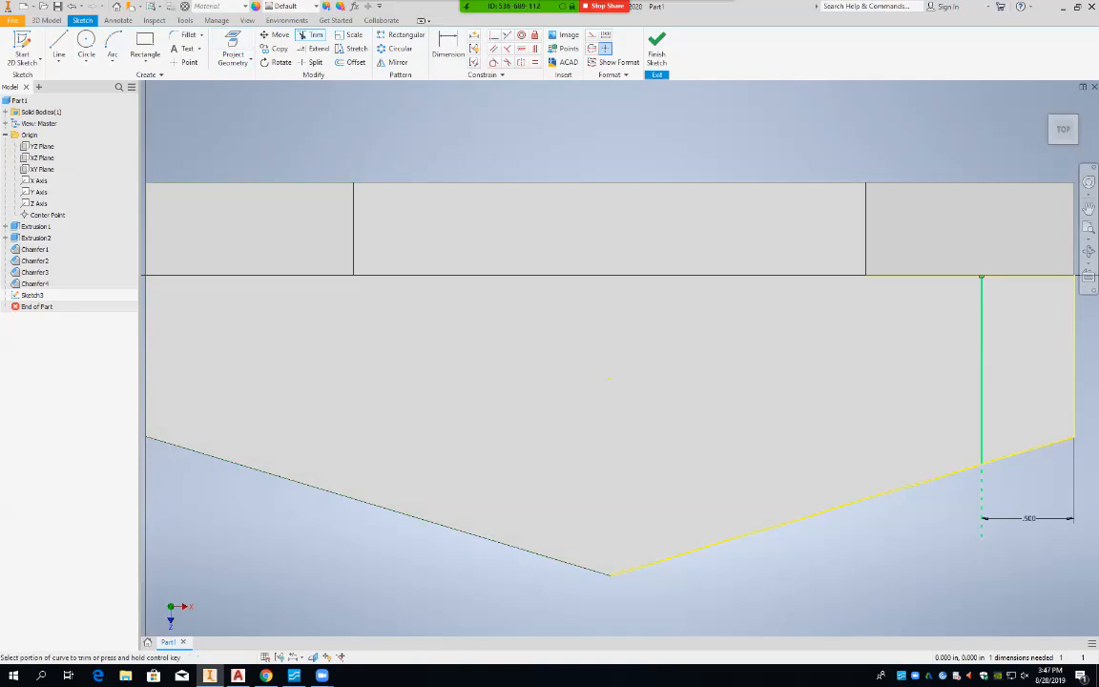
{"action": "left_click", "coordinate": [981, 498]}
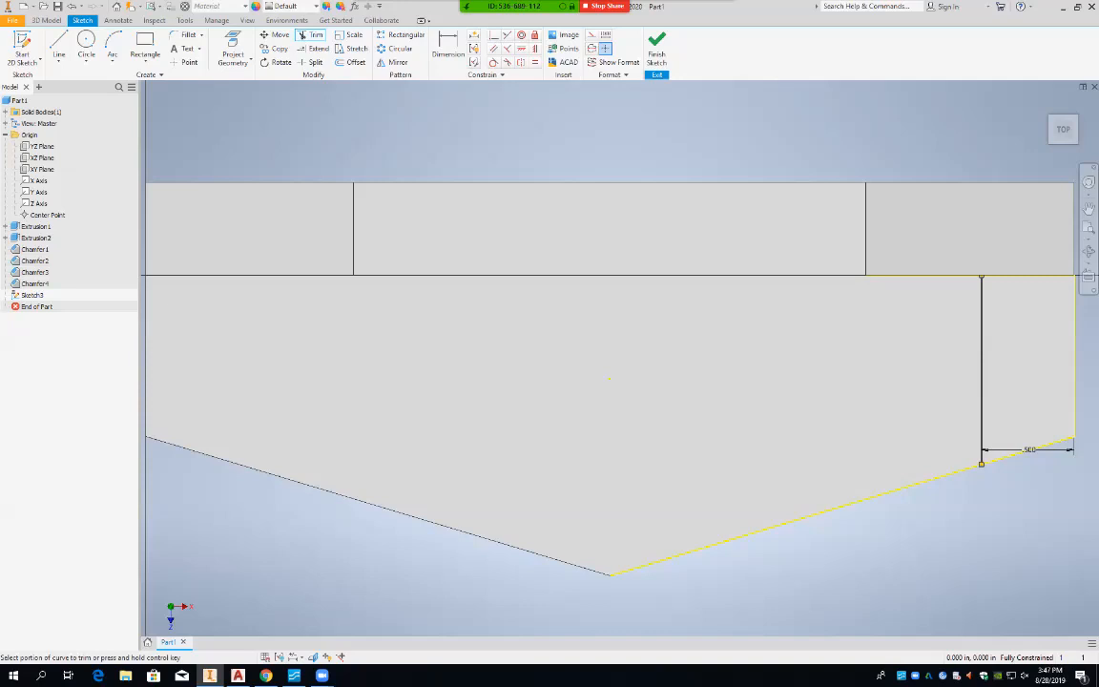
Draw a rectangle about 0.56 x 0.9 in, starting at the vertical line's wall end and extending towards the base's middle.
{"action": "left_click", "coordinate": [145, 43]}
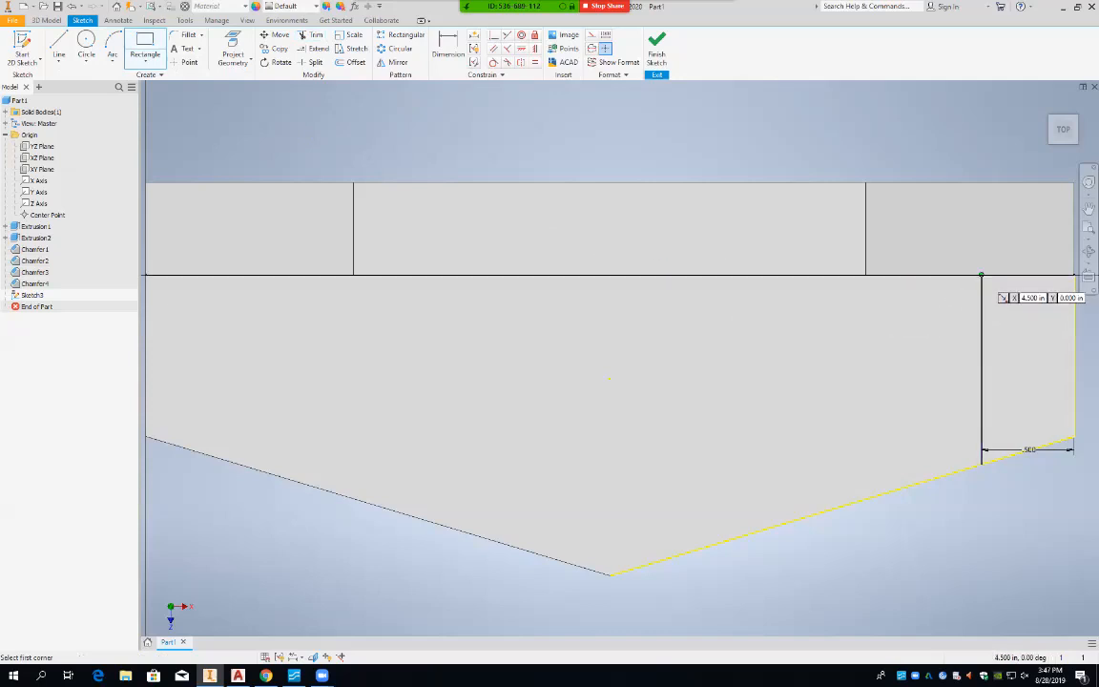
{"action": "left_click", "coordinate": [981, 276]}
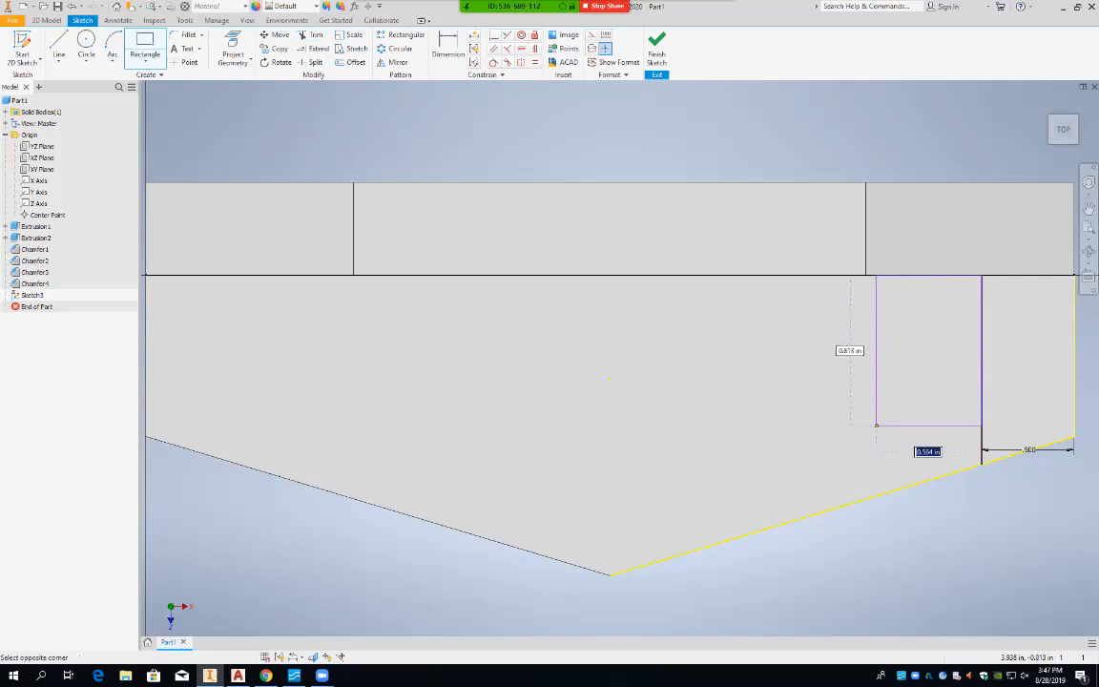
{"action": "left_click", "coordinate": [875, 440]}
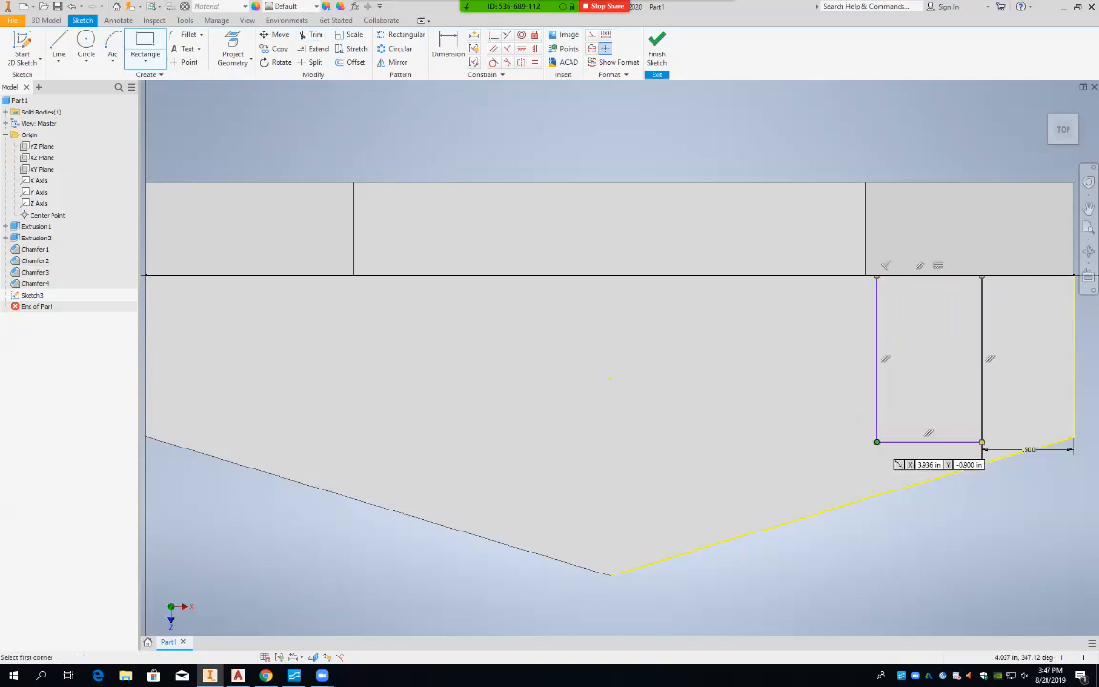
Dimension the rectangle's front edge 0 in from the vertical line's front end and set the rectangle's width to 0.5 in.
{"action": "left_click", "coordinate": [448, 47]}
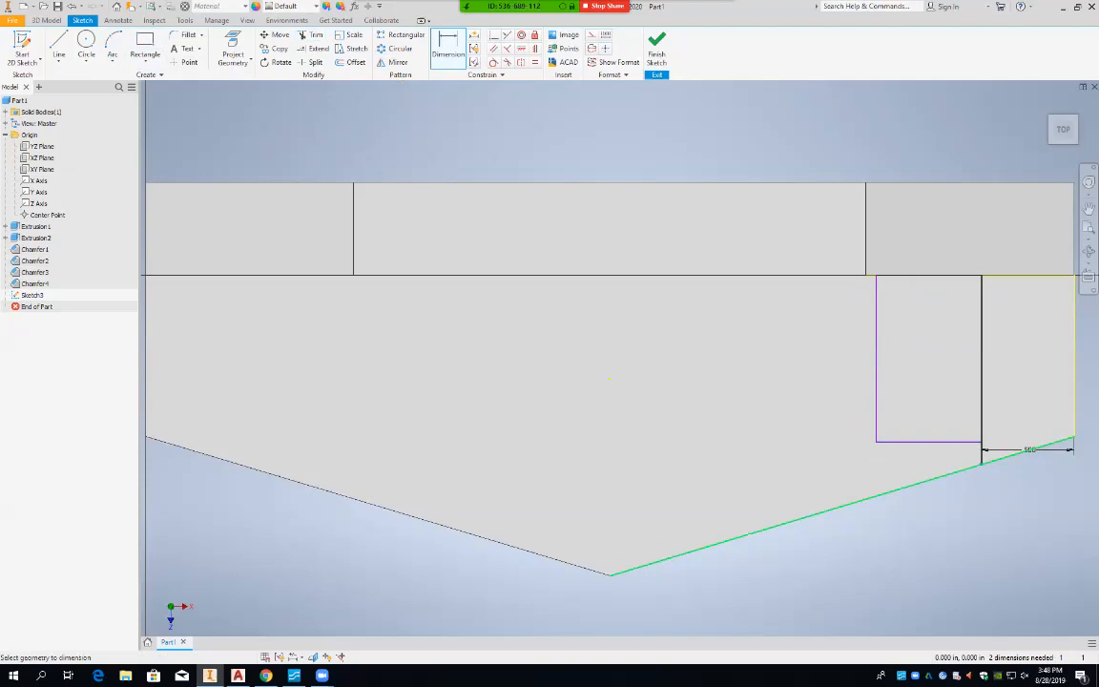
{"action": "left_click", "coordinate": [930, 441]}
{"action": "left_click", "coordinate": [1089, 450]}
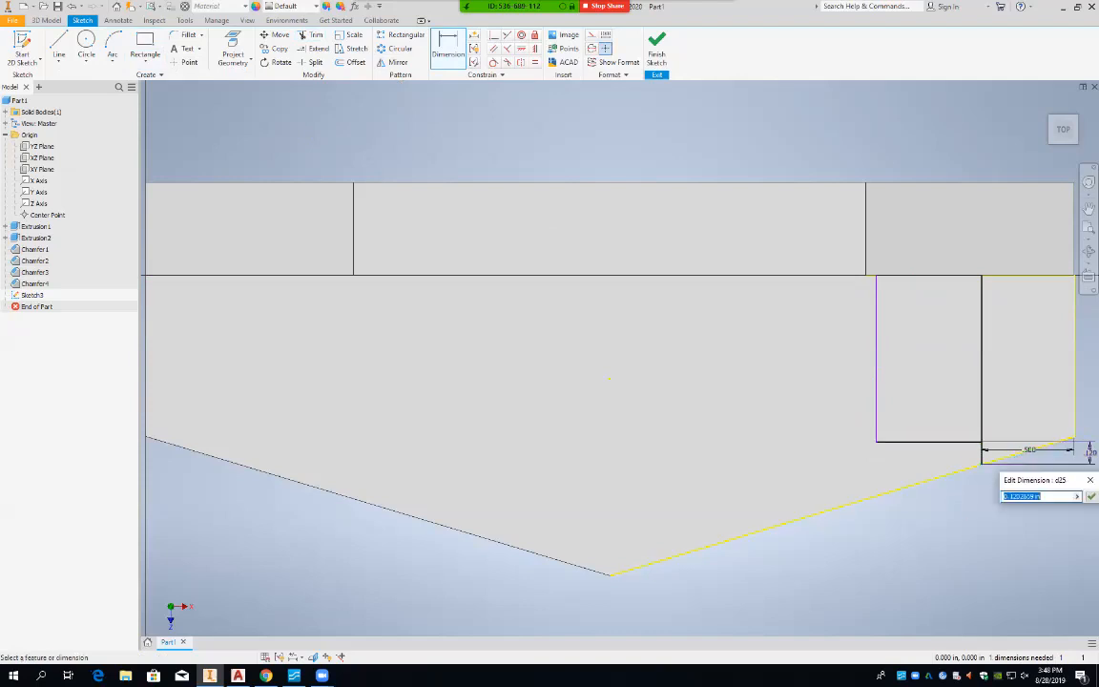
{"action": "type", "text": "0"}
{"action": "key", "text": "Return"}
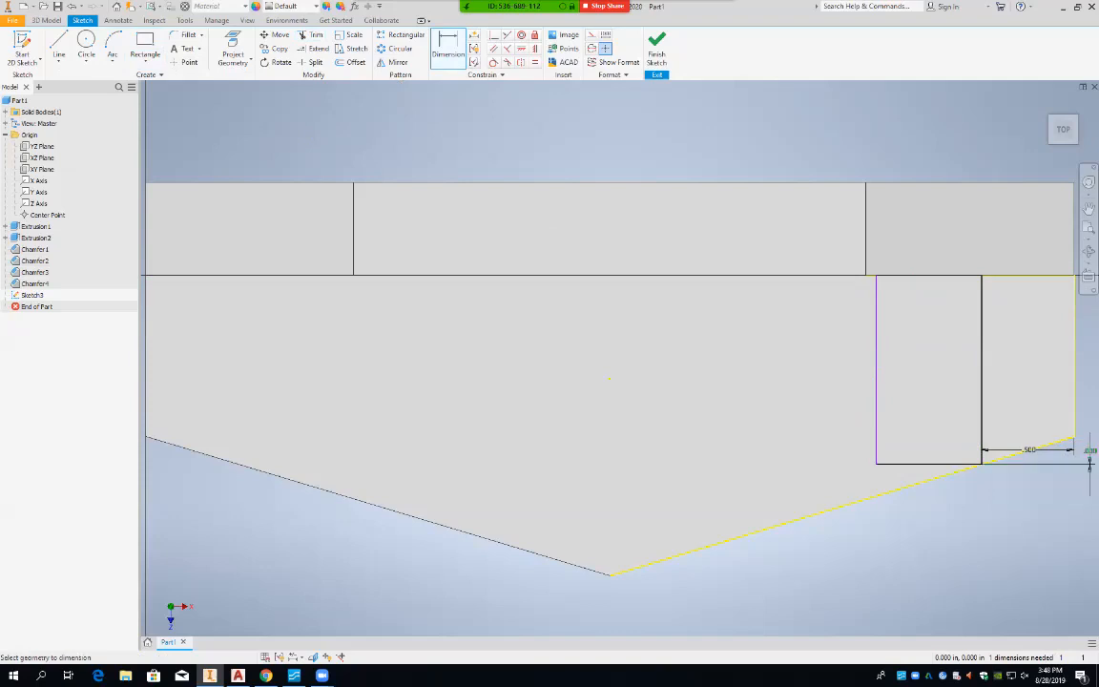
{"action": "left_click", "coordinate": [930, 464]}
{"action": "left_click", "coordinate": [928, 559]}
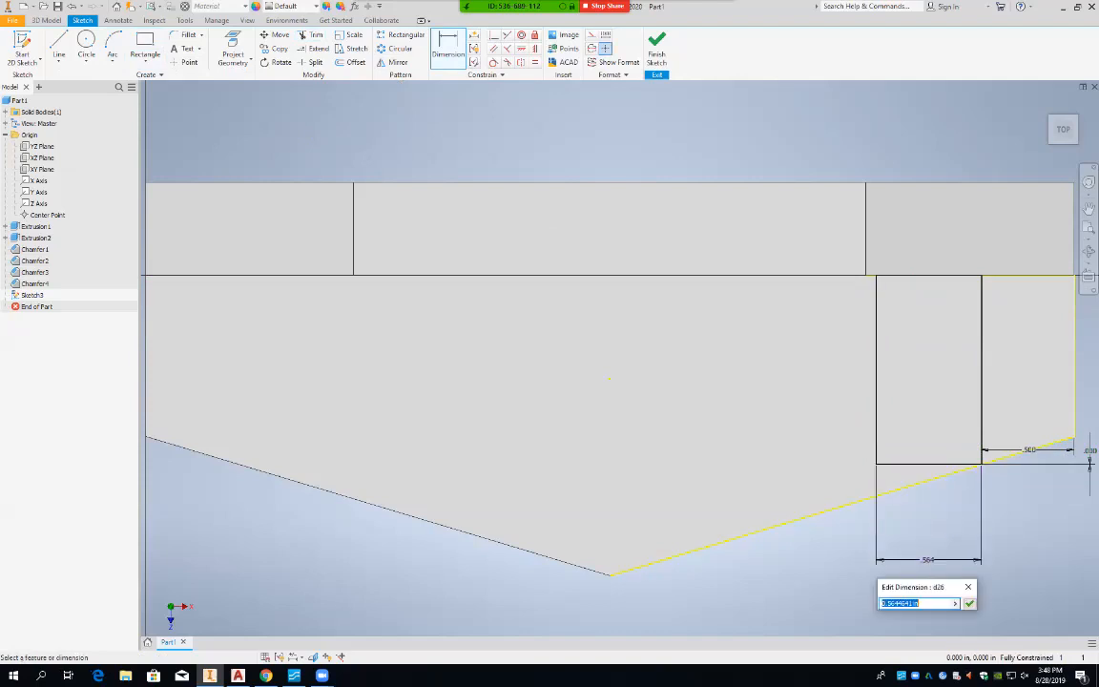
{"action": "type", "text": ".5"}
{"action": "key", "text": "Return"}
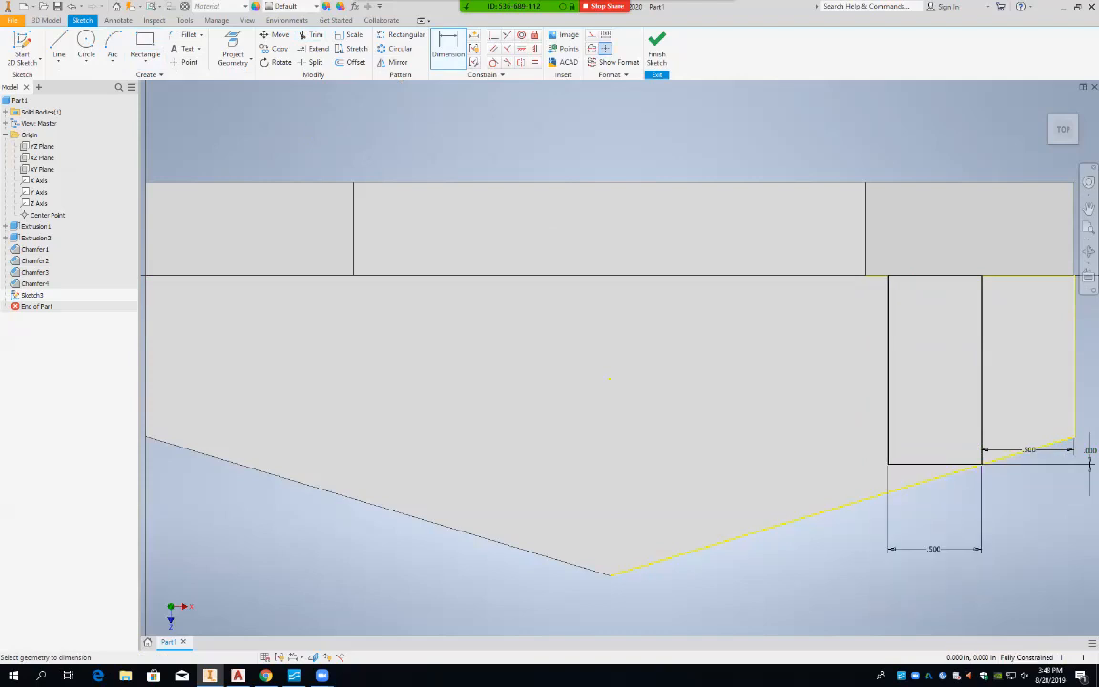
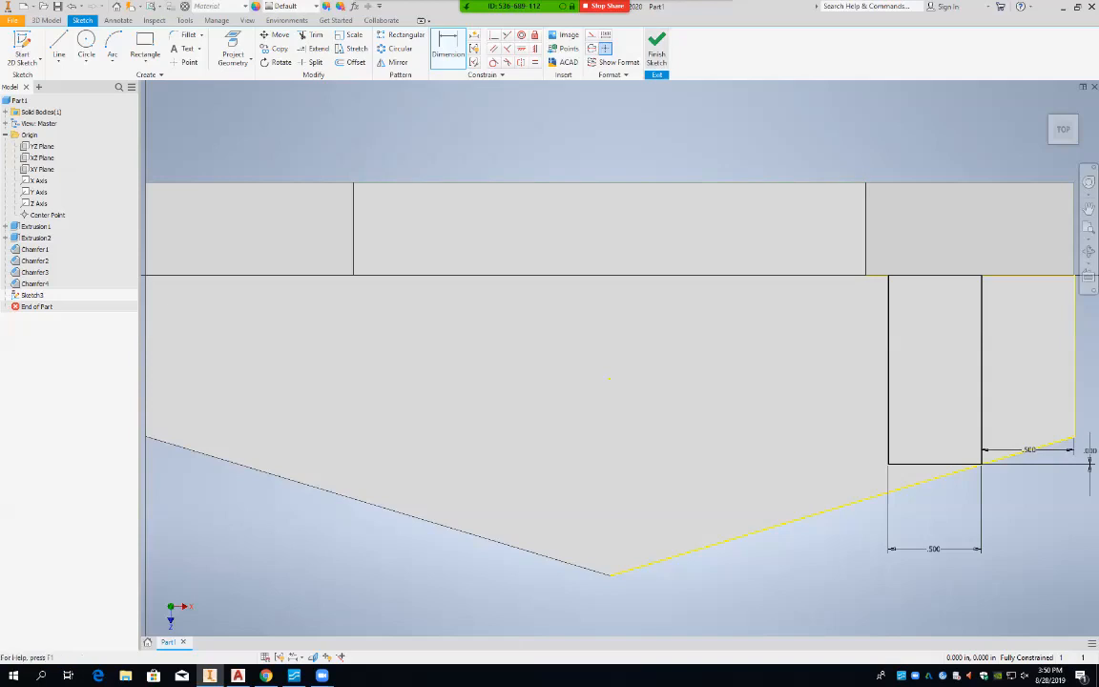
Finish the sketch and extrude the rectangle upward by 3-1.12-.5 in, joined to the base.
{"action": "left_click", "coordinate": [655, 53]}
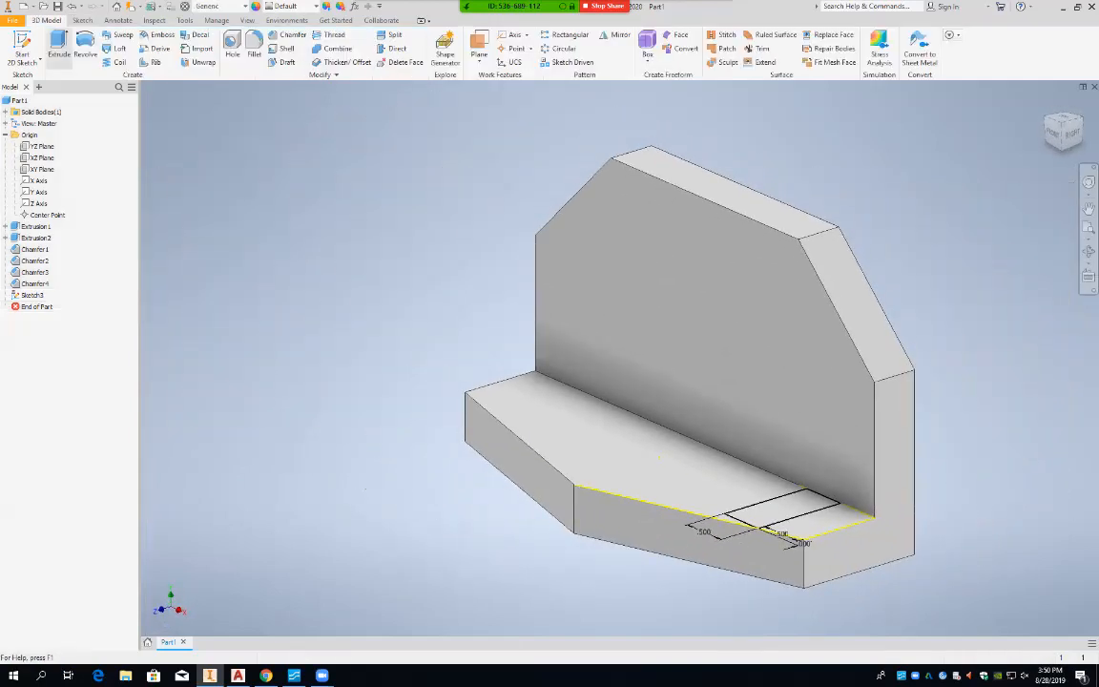
{"action": "left_click", "coordinate": [59, 45]}
{"action": "left_click", "coordinate": [782, 507]}
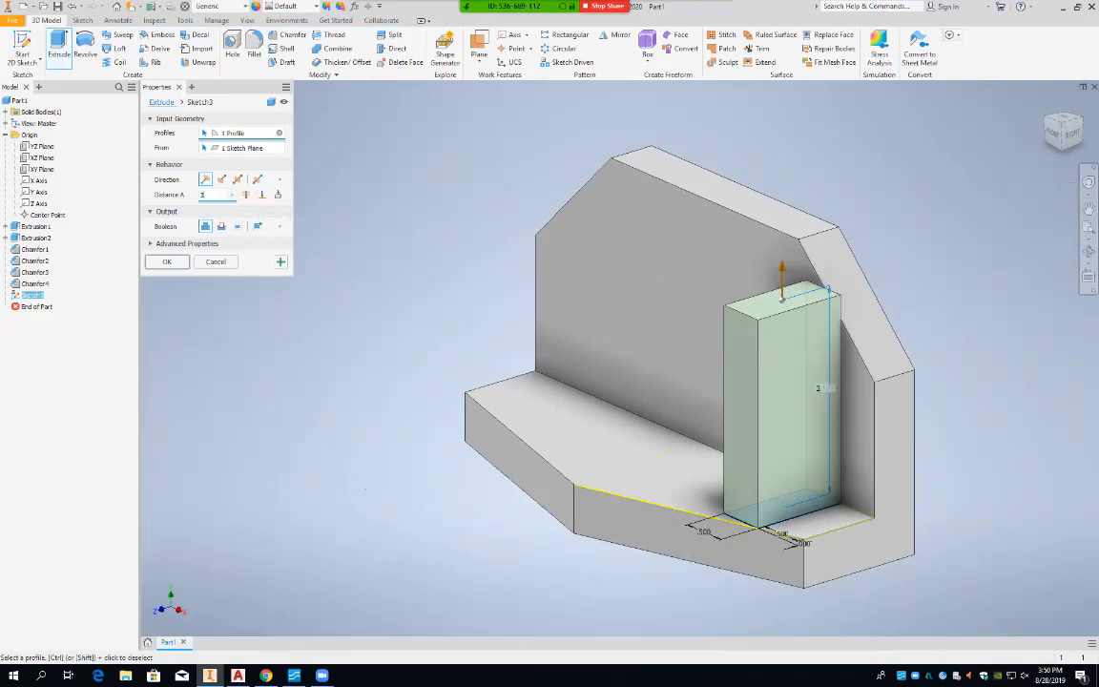
{"action": "type", "text": "3 in"}
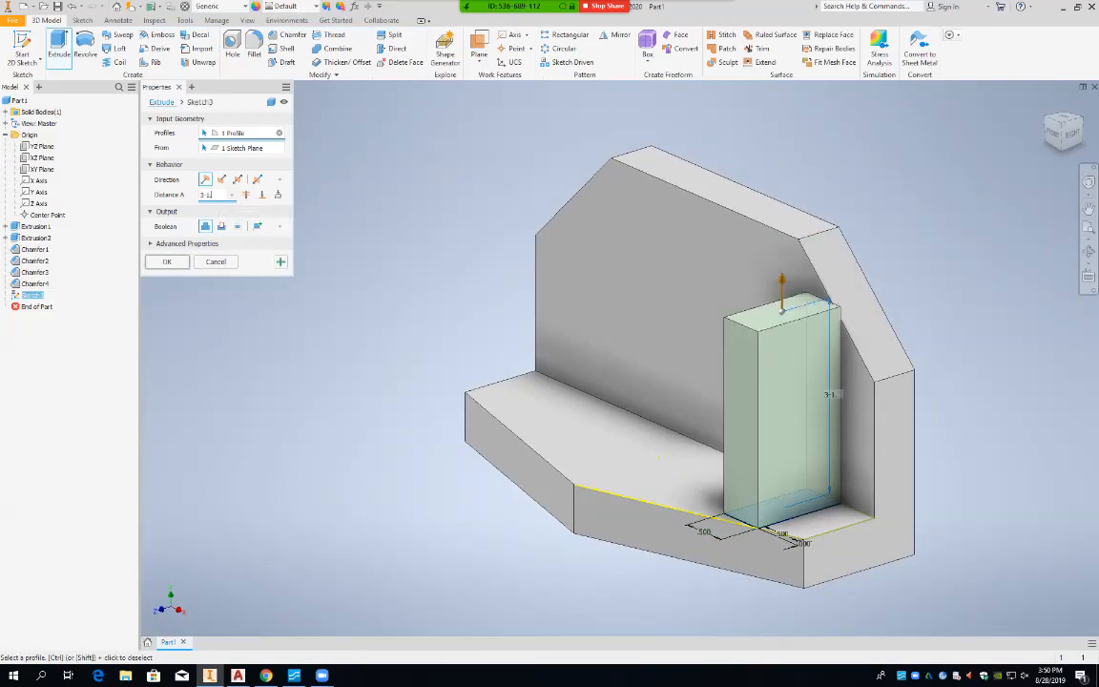
{"action": "type", "text": "2"}
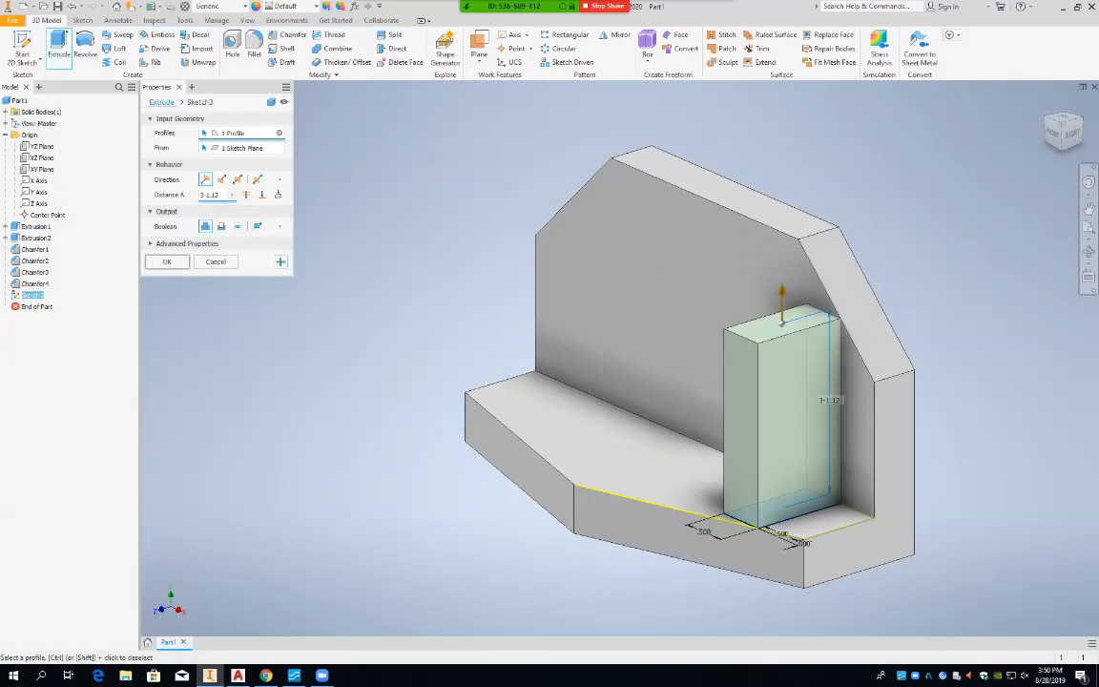
{"action": "type", "text": " i"}
{"action": "type", "text": ".5"}
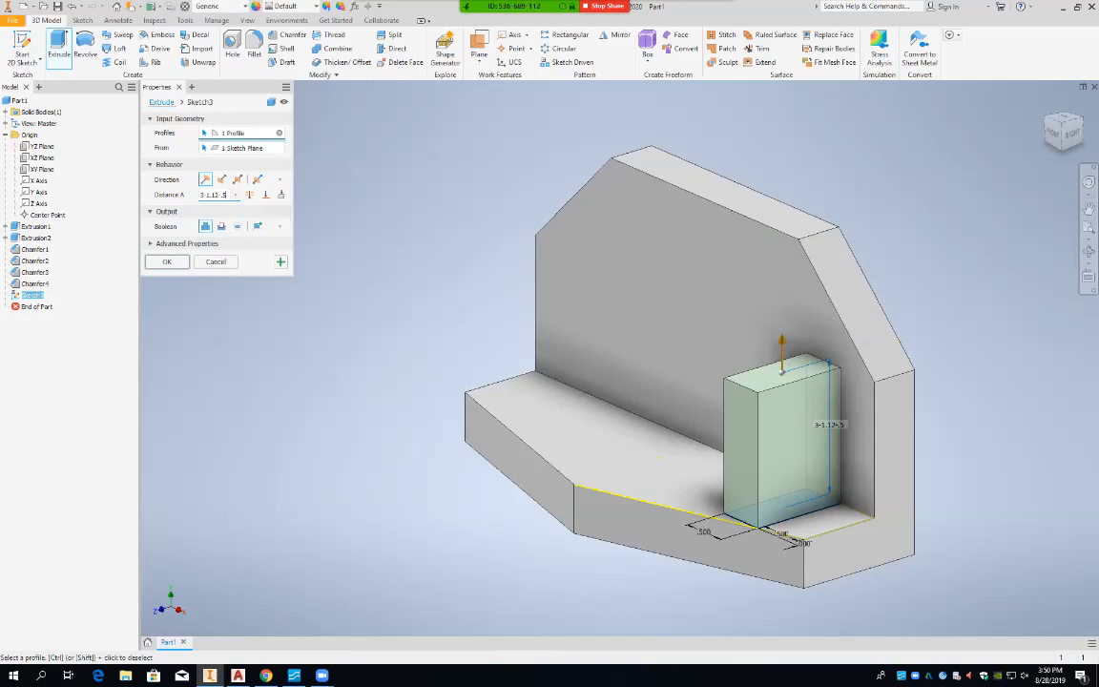
{"action": "key", "text": "Return"}
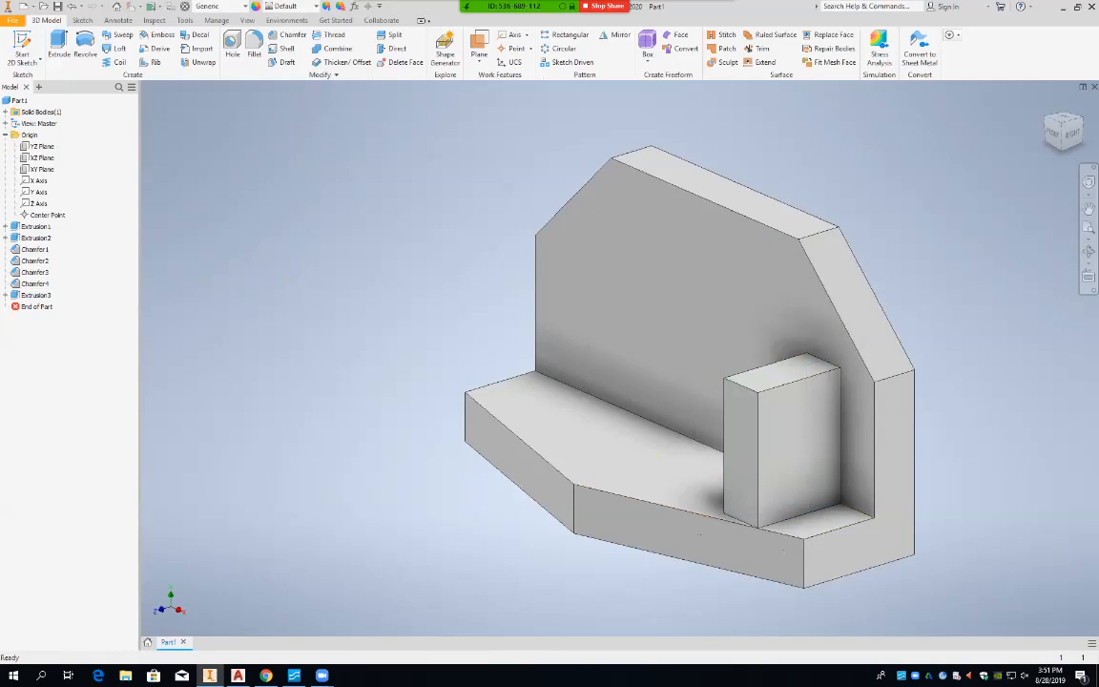
Measure the upper edge, the front vertical edge and the outer side face of the new rib block.
{"action": "left_click", "coordinate": [184, 20]}
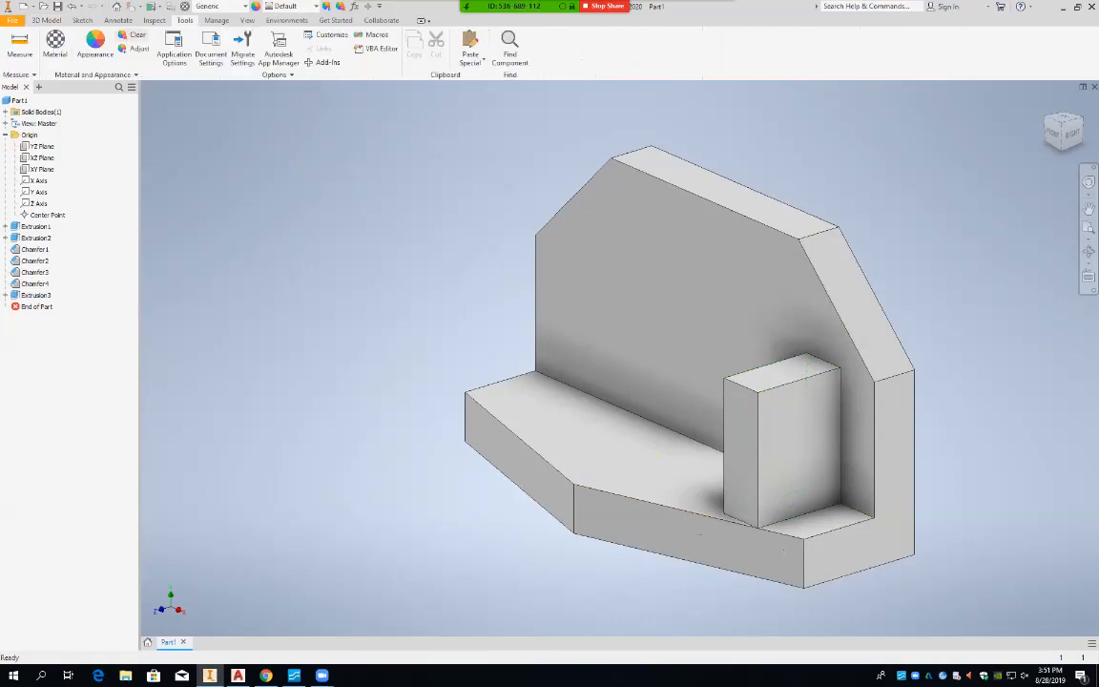
{"action": "left_click", "coordinate": [19, 42]}
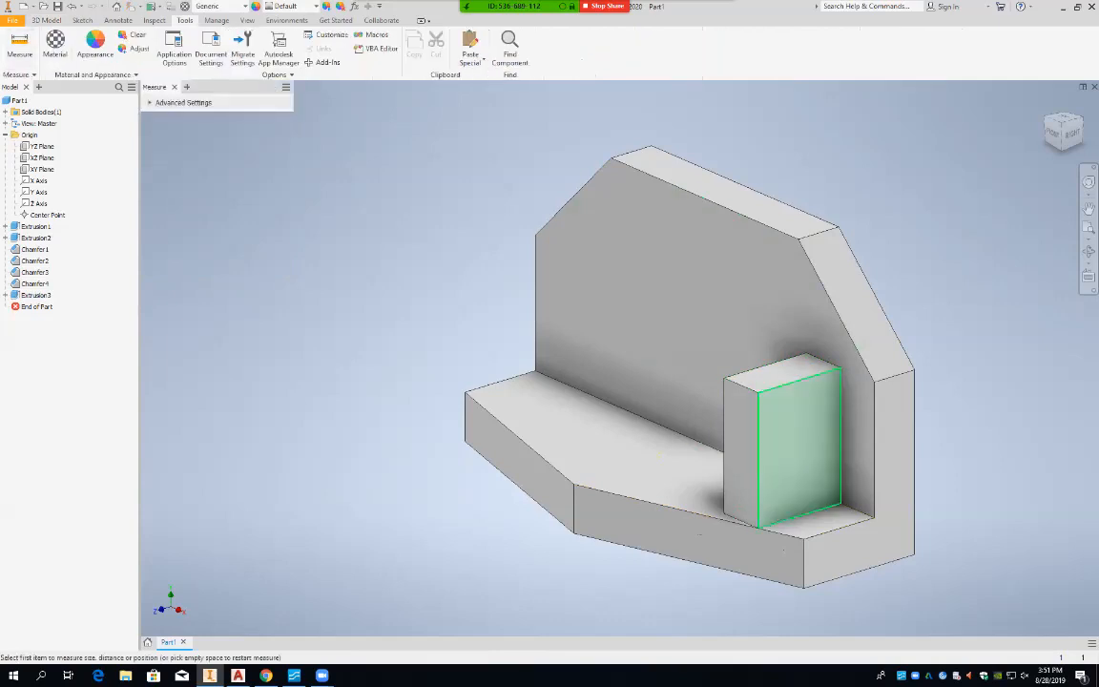
{"action": "left_click", "coordinate": [800, 379]}
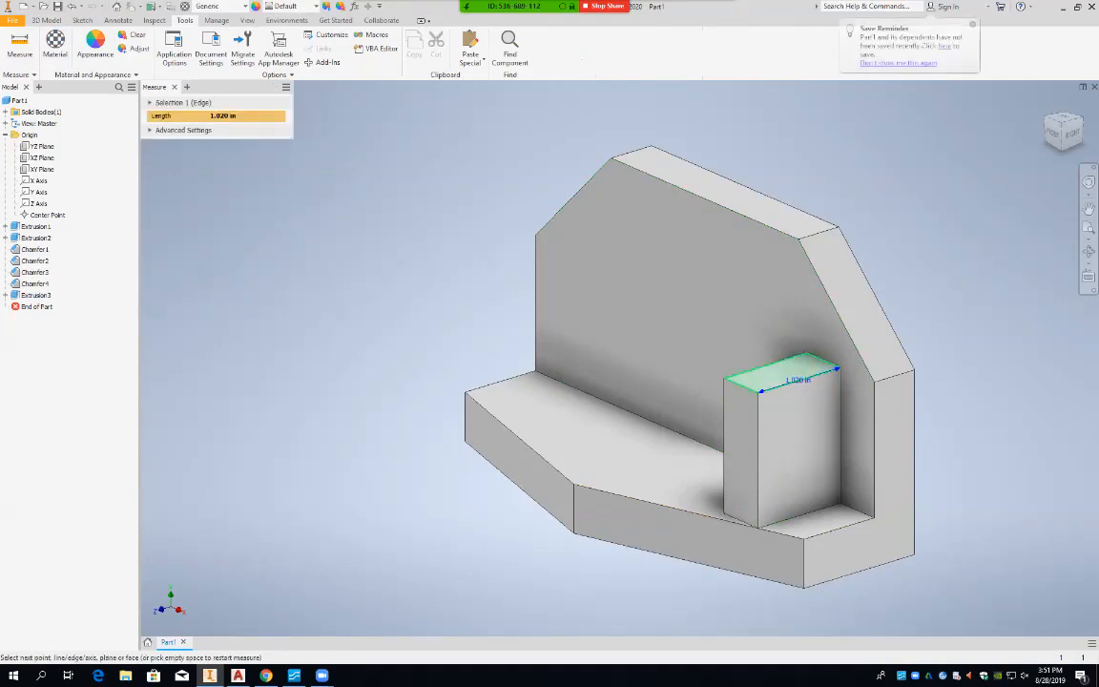
{"action": "mouse_move", "coordinate": [794, 401]}
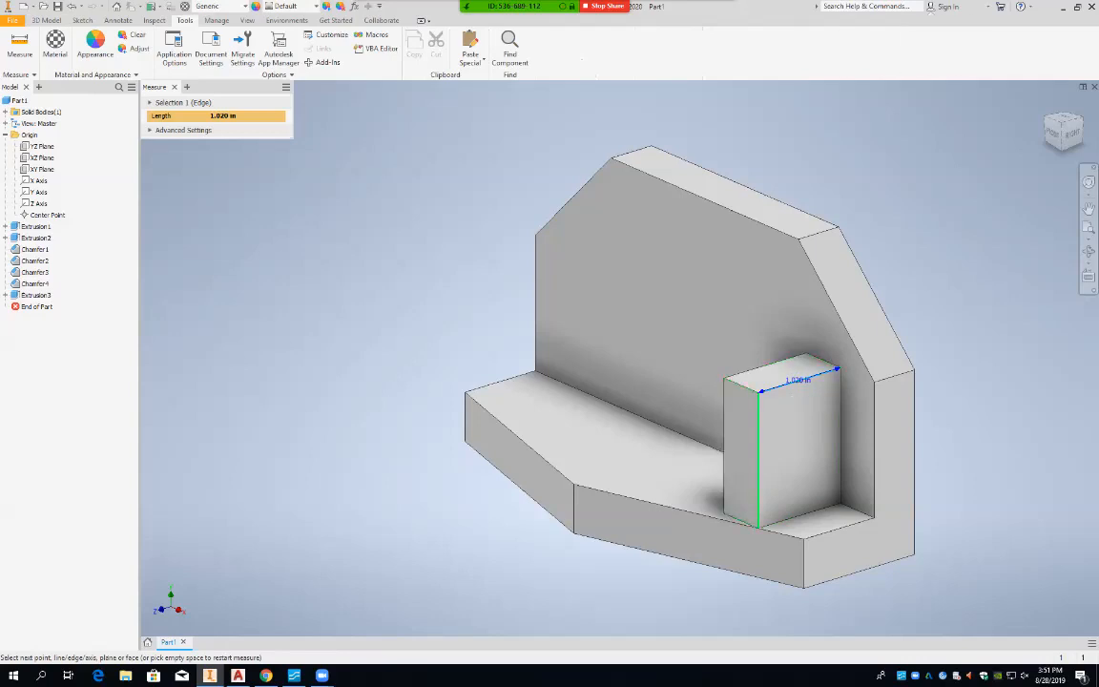
{"action": "left_click", "coordinate": [758, 458]}
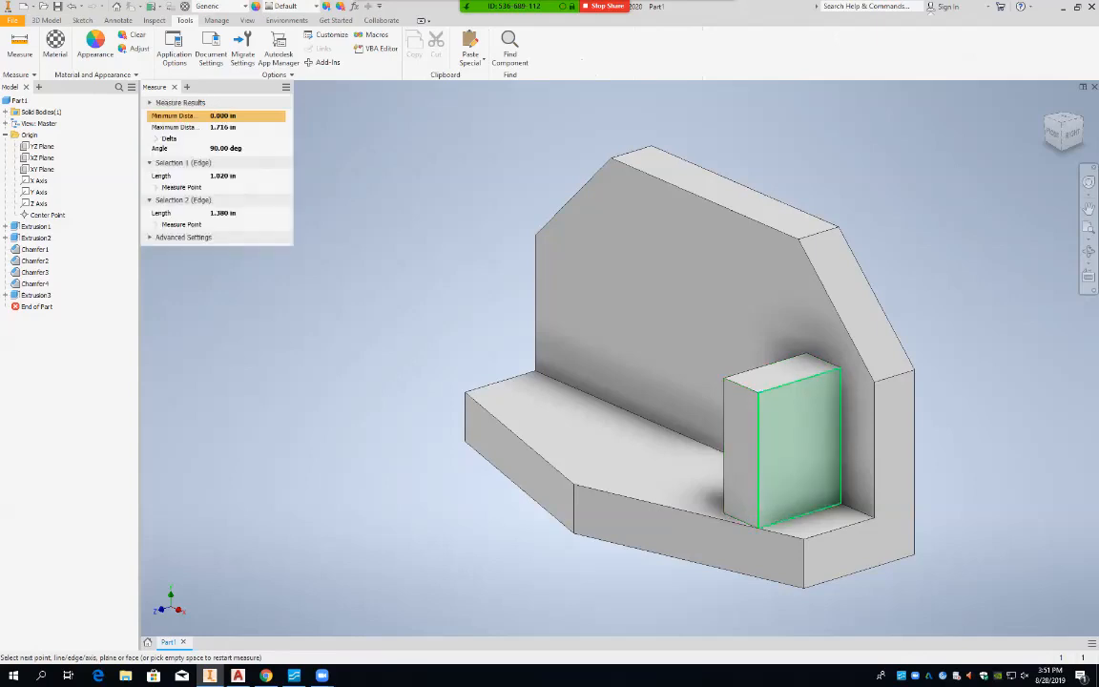
{"action": "left_click", "coordinate": [799, 443]}
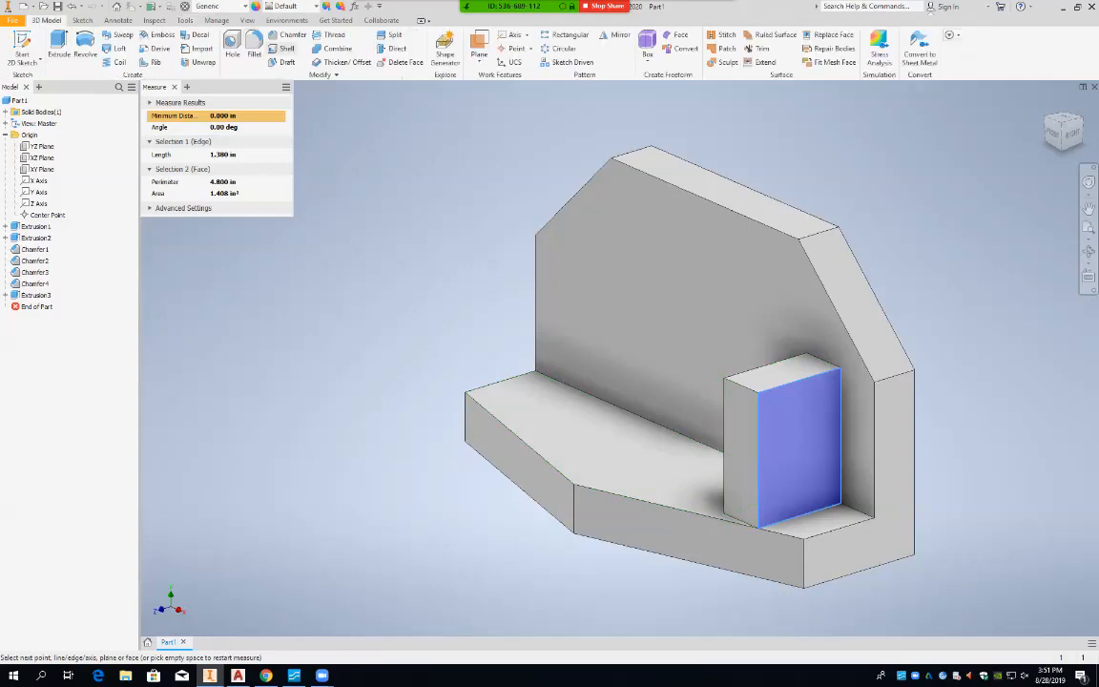
Chamfer the rib block's upper front edge with two distances, 1.02 in along the top and 1.38 in down the front.
{"action": "left_click", "coordinate": [288, 35]}
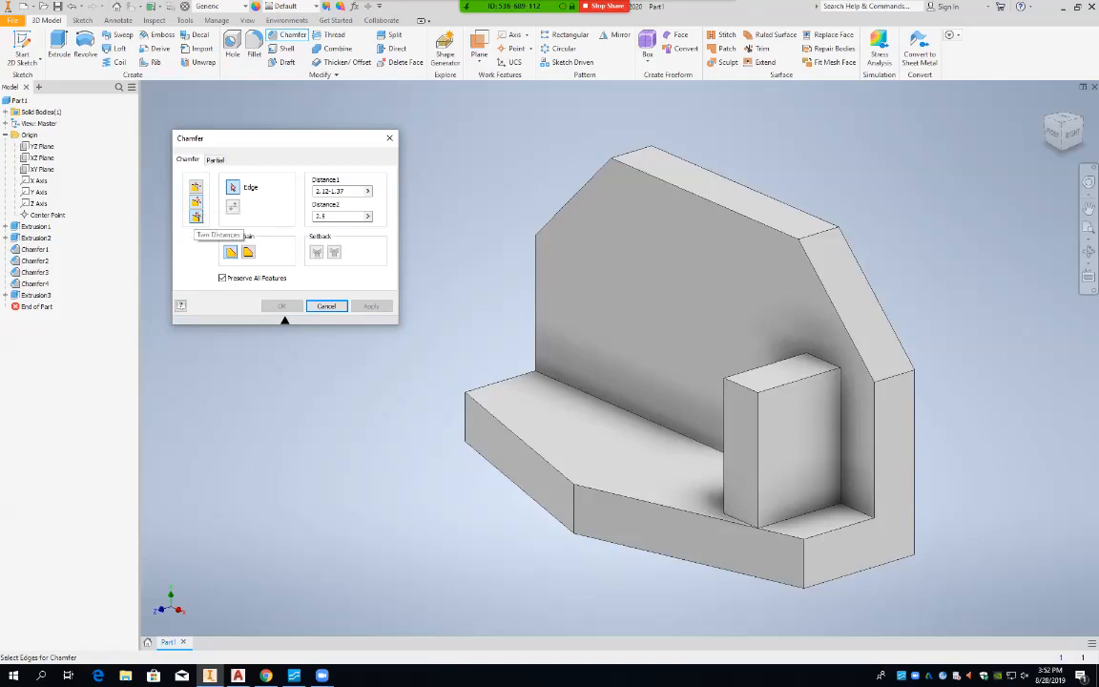
{"action": "left_click", "coordinate": [195, 216]}
{"action": "type", "text": "1/02"}
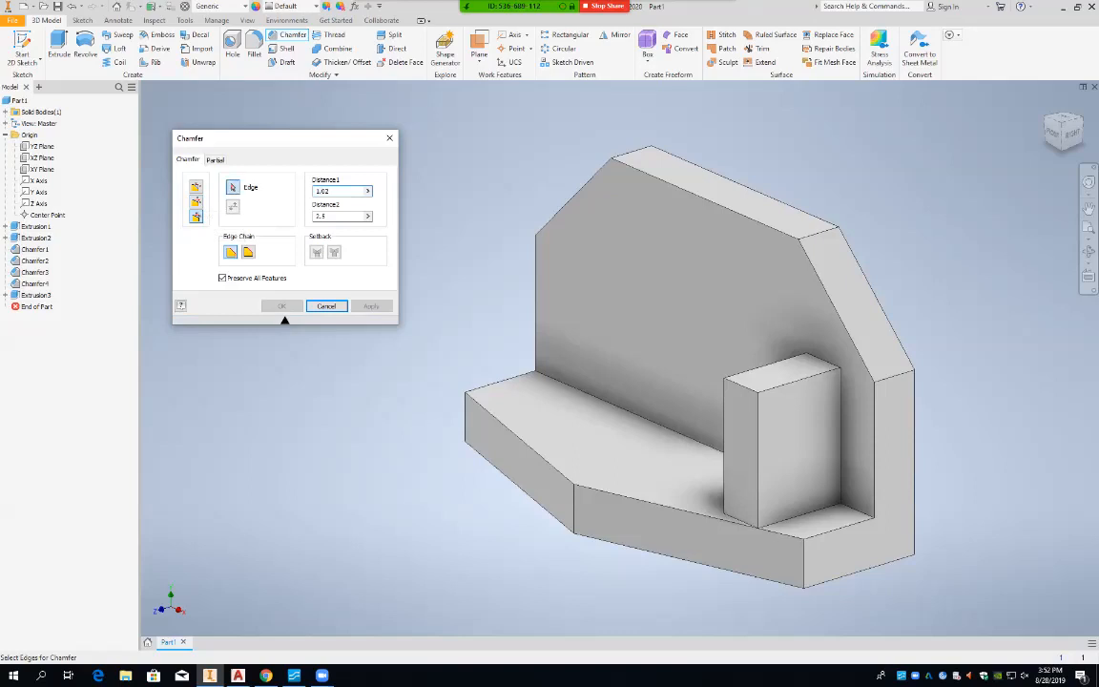
{"action": "key", "text": "Tab"}
{"action": "type", "text": "1.38"}
{"action": "left_click", "coordinate": [742, 385]}
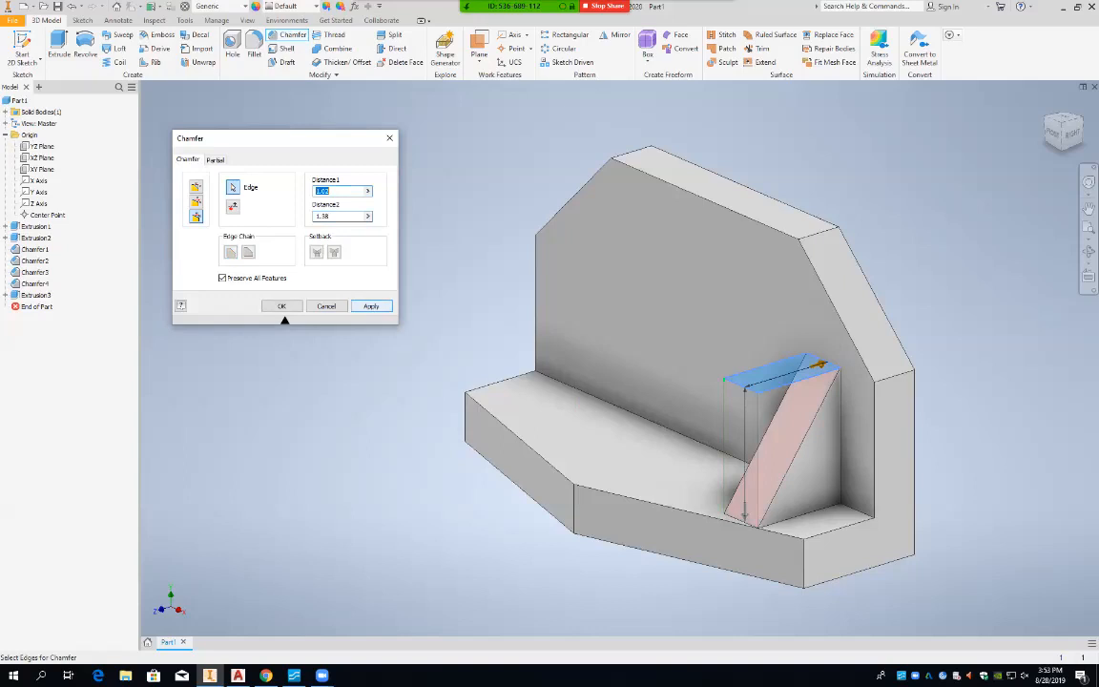
{"action": "key", "text": "Return"}
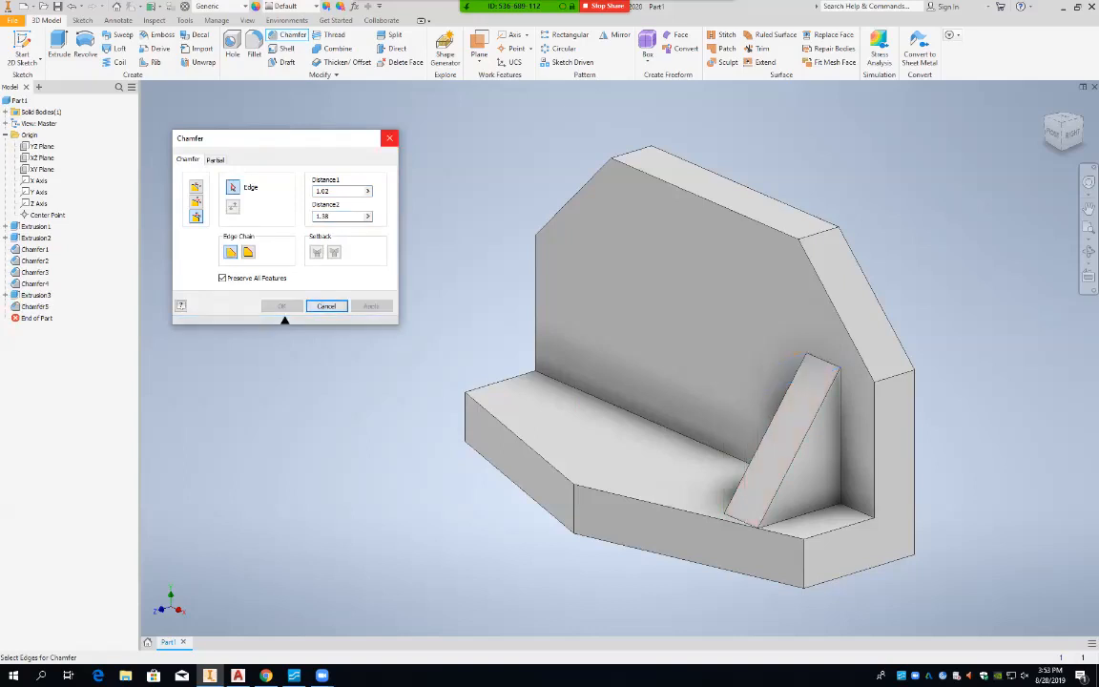
{"action": "key", "text": "Escape"}
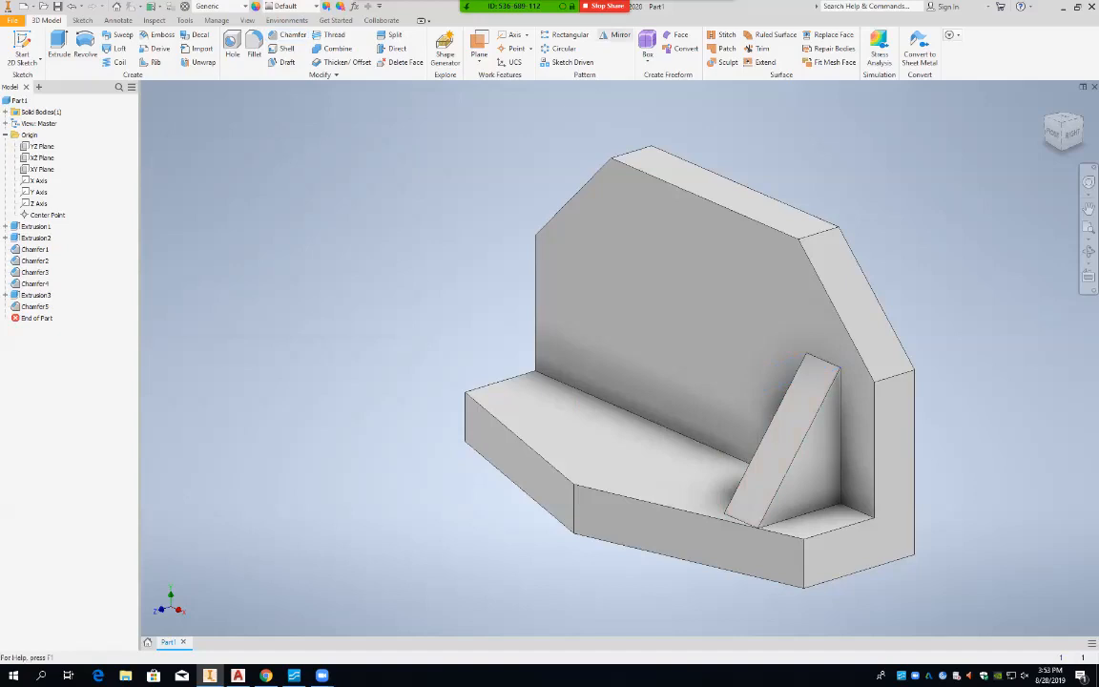
Mirror the rib block's extrusion, Extrusion3, about the YZ plane.
{"action": "key", "text": "m"}
{"action": "key", "text": "i"}
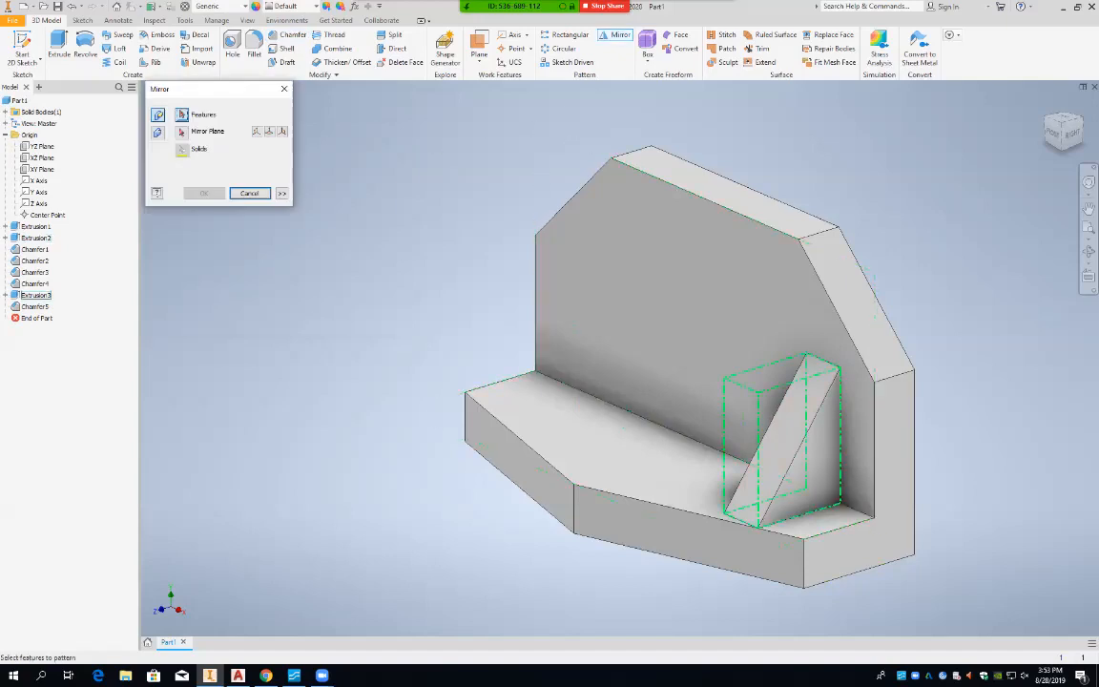
{"action": "left_click", "coordinate": [36, 295]}
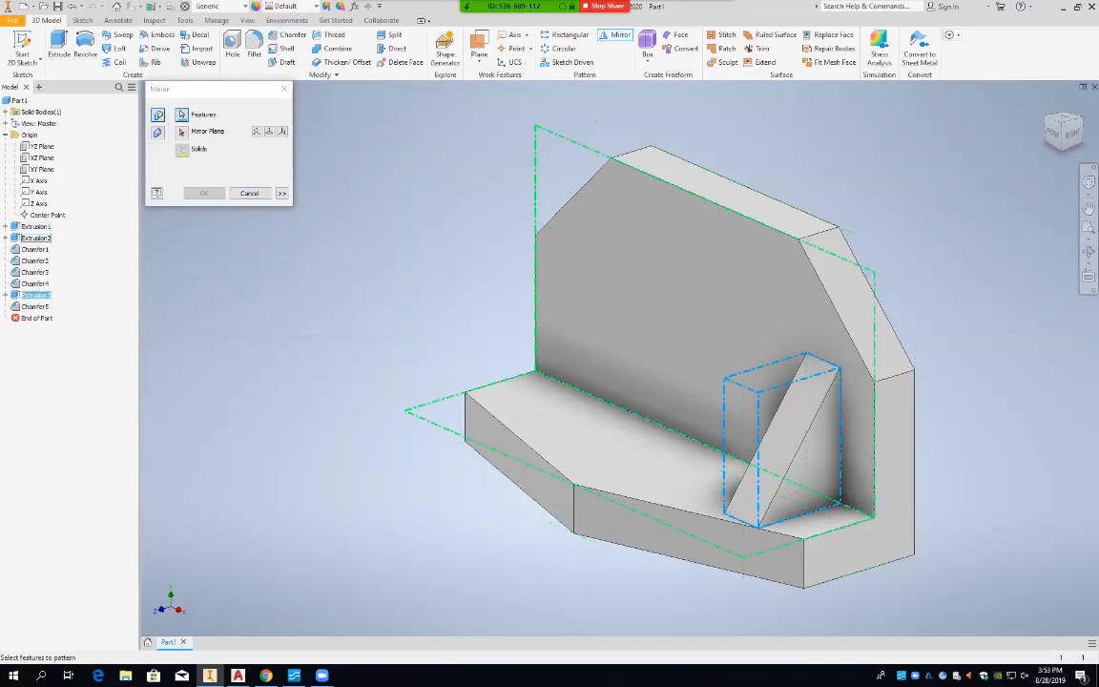
{"action": "left_click", "coordinate": [158, 131]}
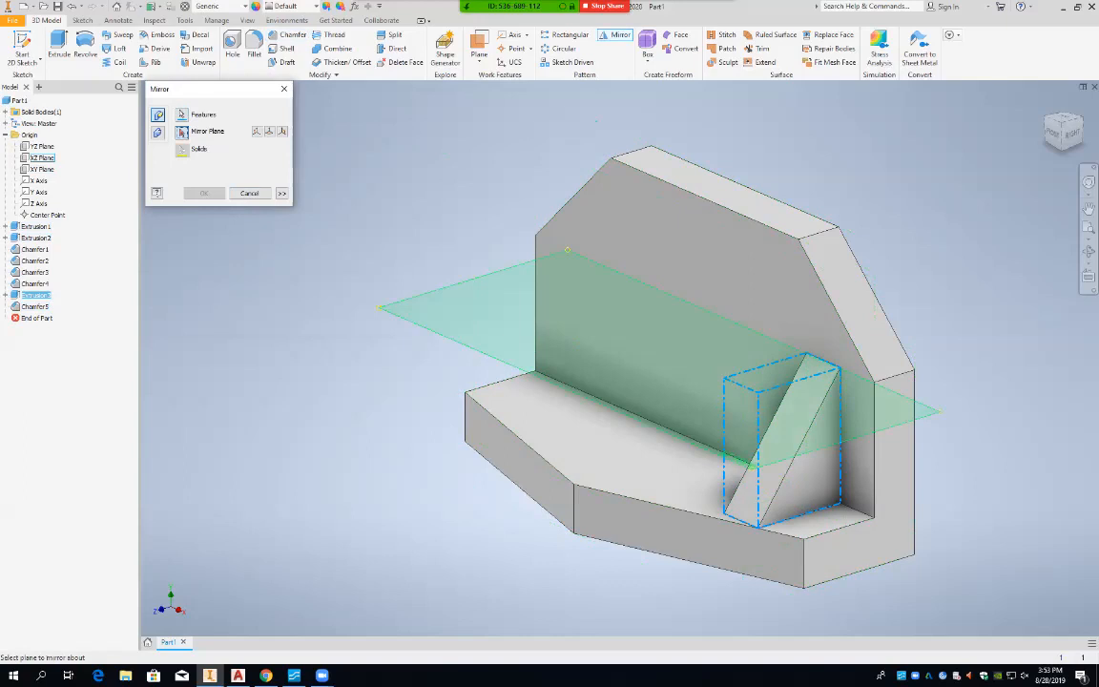
{"action": "left_click", "coordinate": [42, 146]}
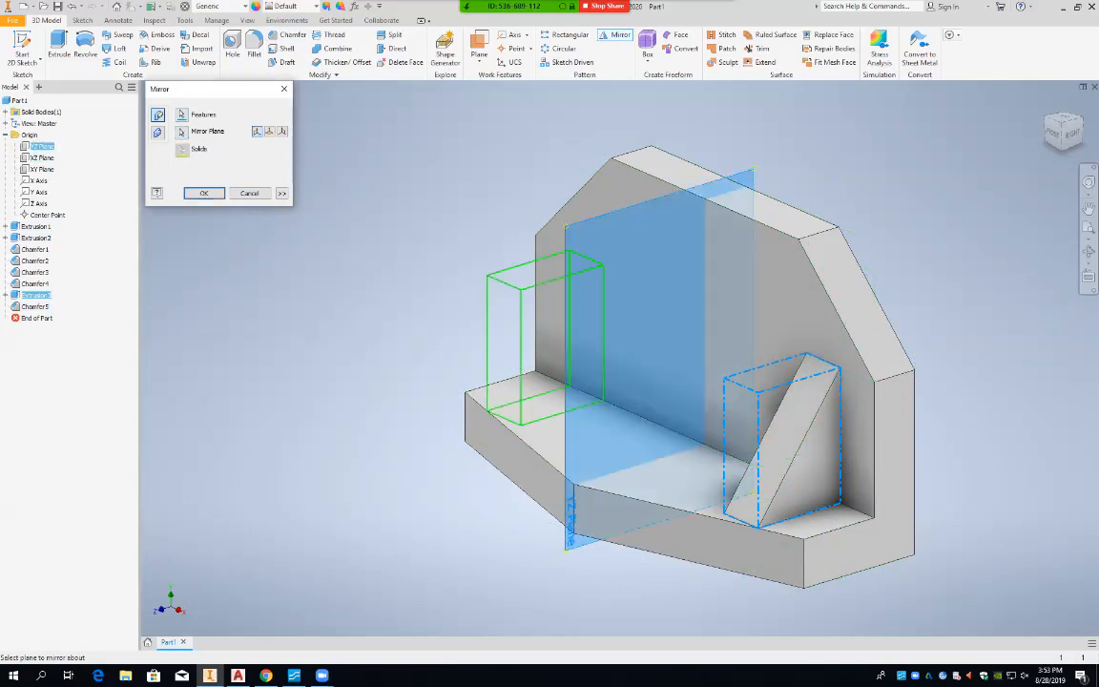
{"action": "left_click", "coordinate": [203, 192]}
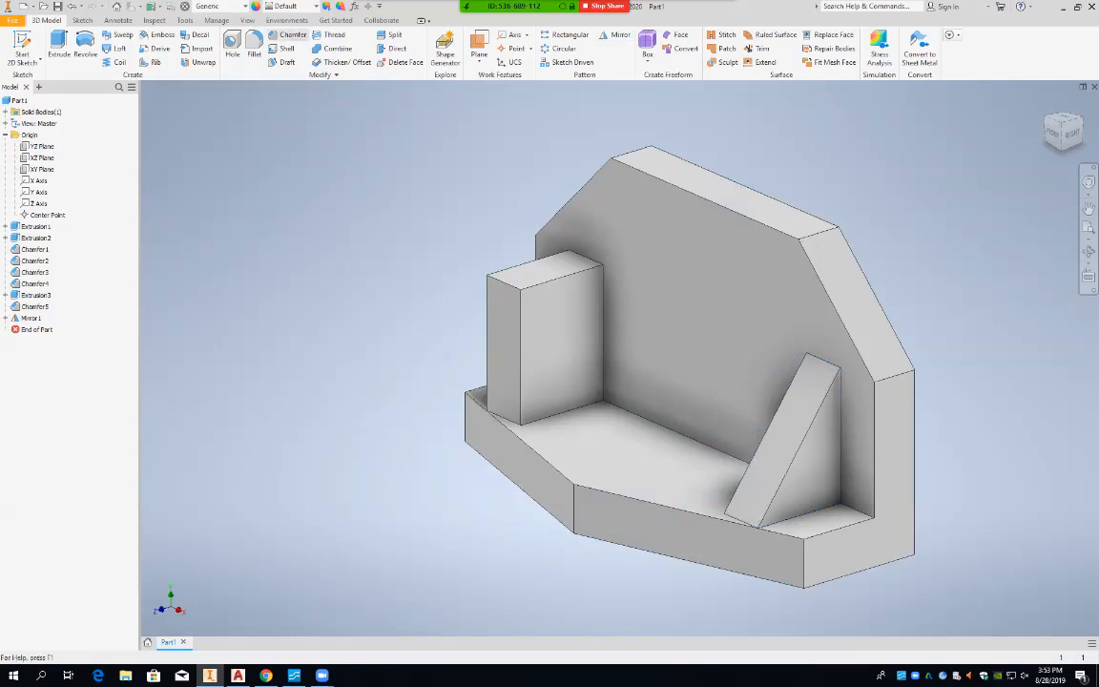
Chamfer the mirrored block's upper front edge with two distances, 1.38 in down the front and 1.02 in along the top.
{"action": "left_click", "coordinate": [286, 35]}
{"action": "left_click", "coordinate": [488, 344]}
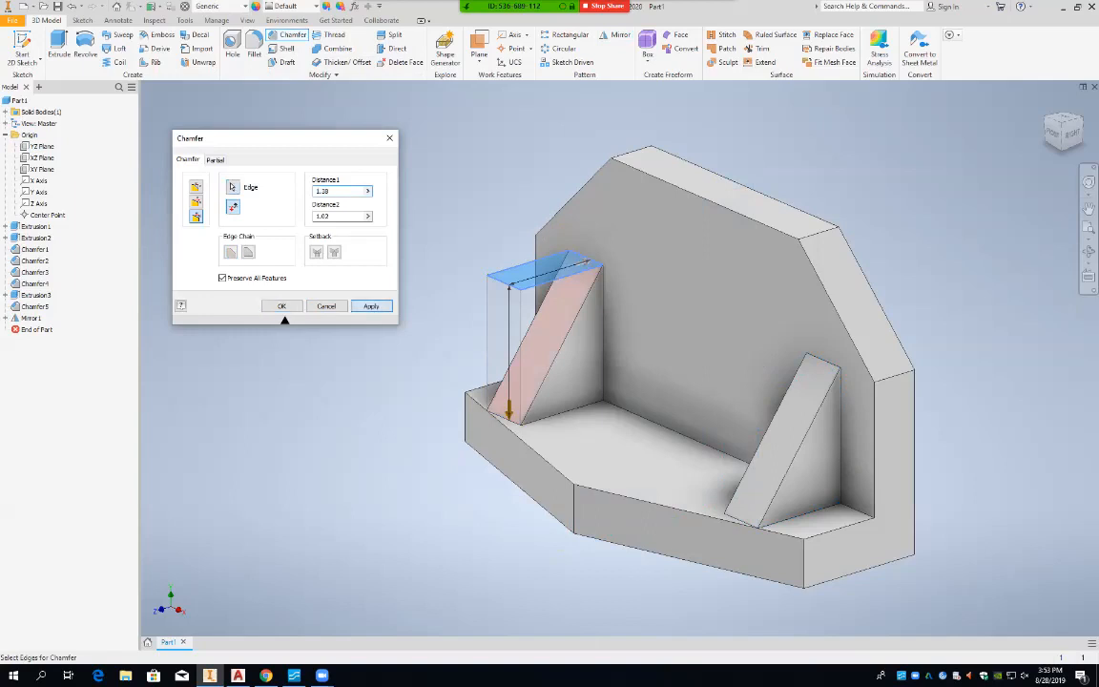
{"action": "left_click", "coordinate": [282, 306]}
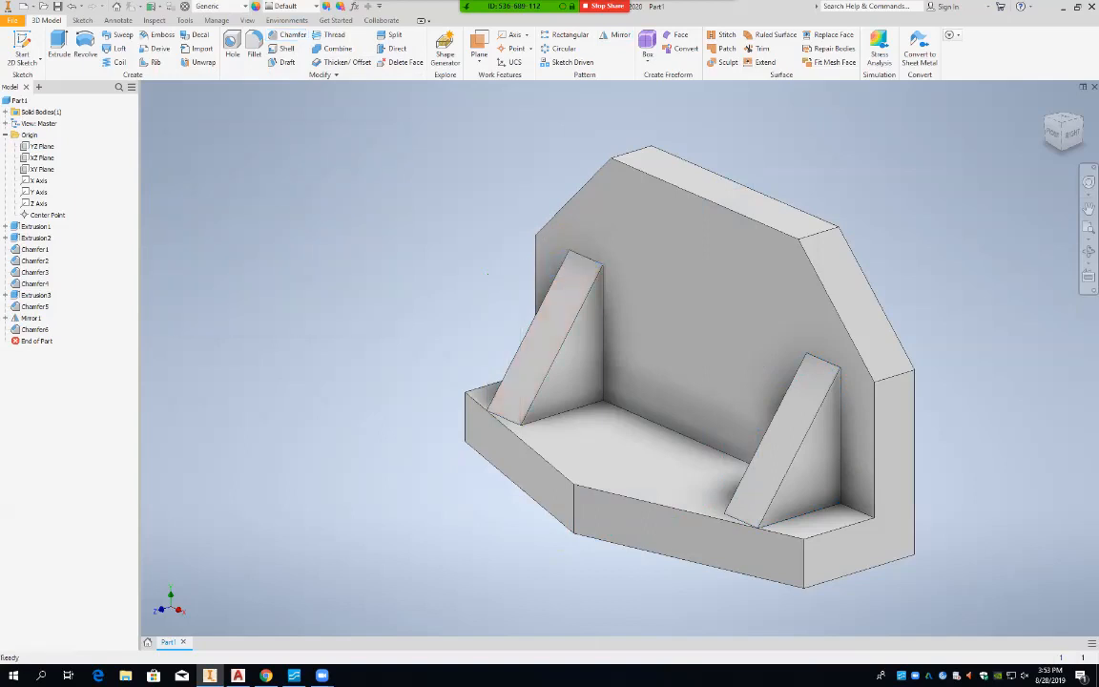
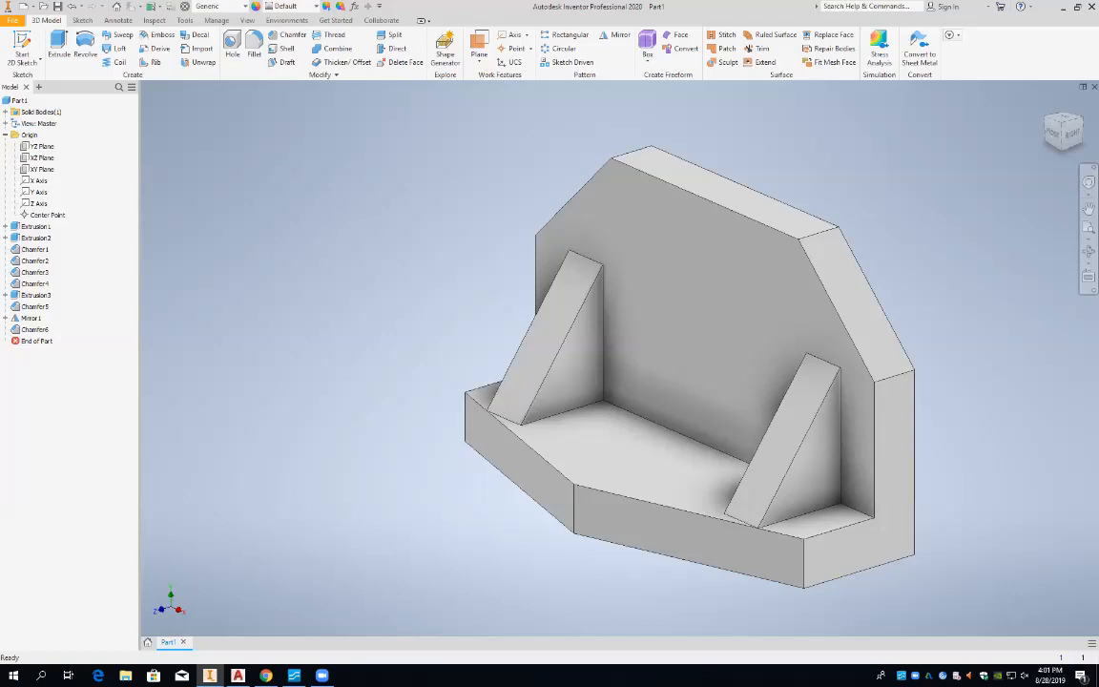
Start saving the part in EDDT > 3_2710_-_3D Modeling on the personal network drive, widening the file list to show full names.
{"action": "key", "text": "ctrl+s"}
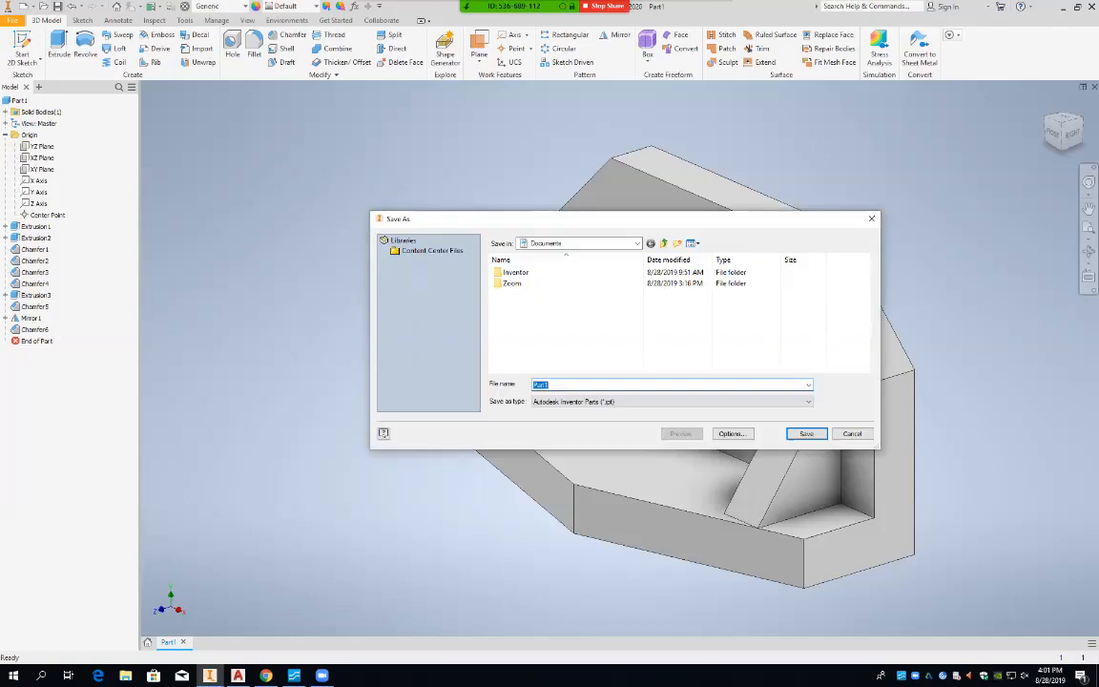
{"action": "left_click", "coordinate": [577, 244]}
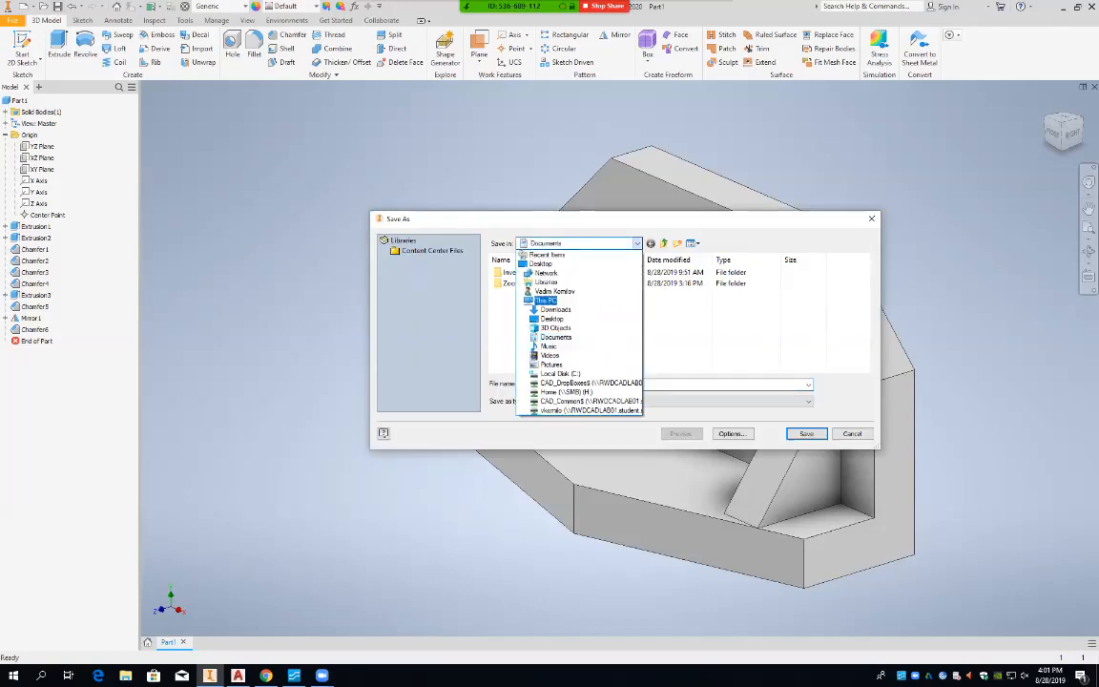
{"action": "left_click", "coordinate": [577, 409]}
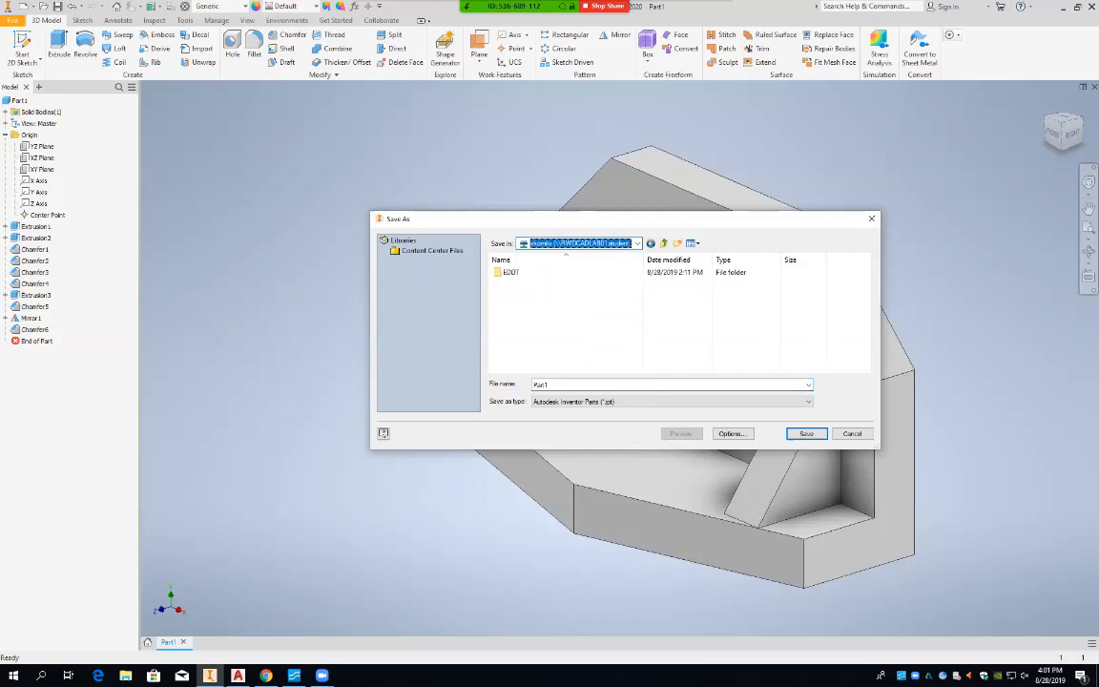
{"action": "key", "text": "Tab"}
{"action": "key", "text": "Return"}
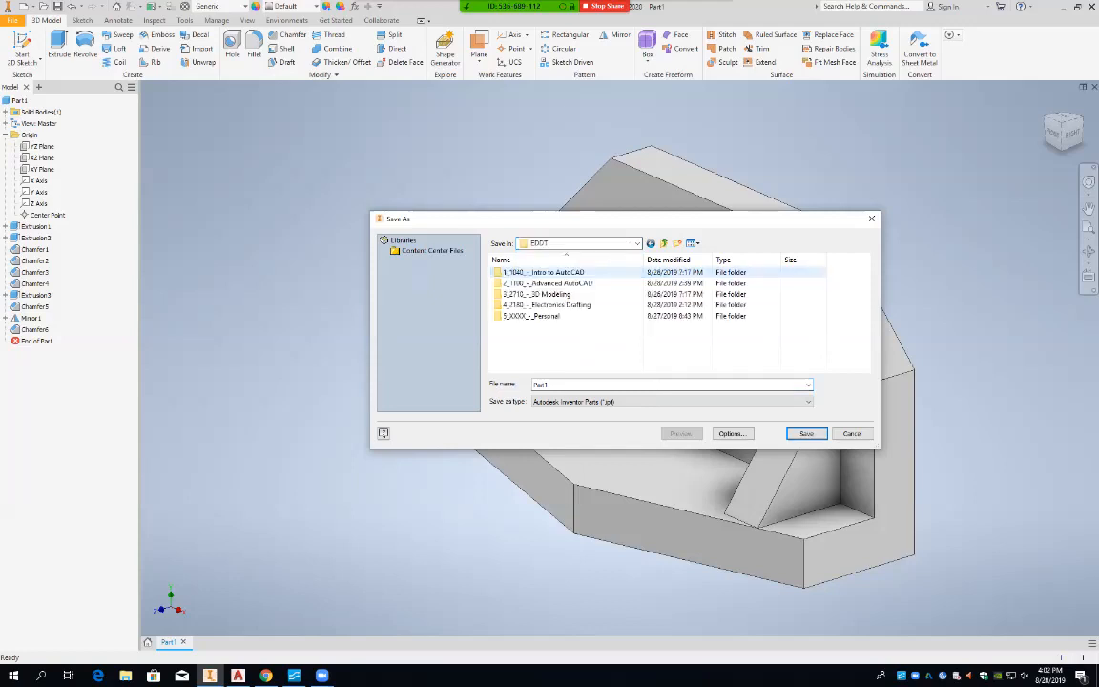
{"action": "double_click", "coordinate": [536, 294]}
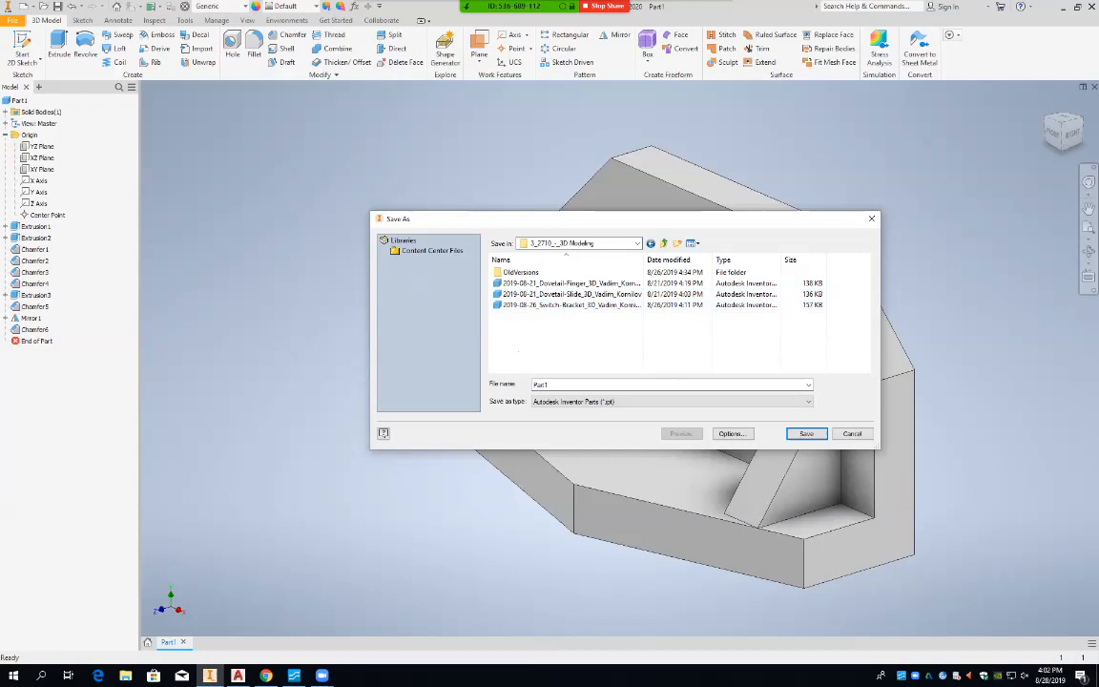
{"action": "left_click_drag", "start_coordinate": [877, 310], "coordinate": [1037, 310]}
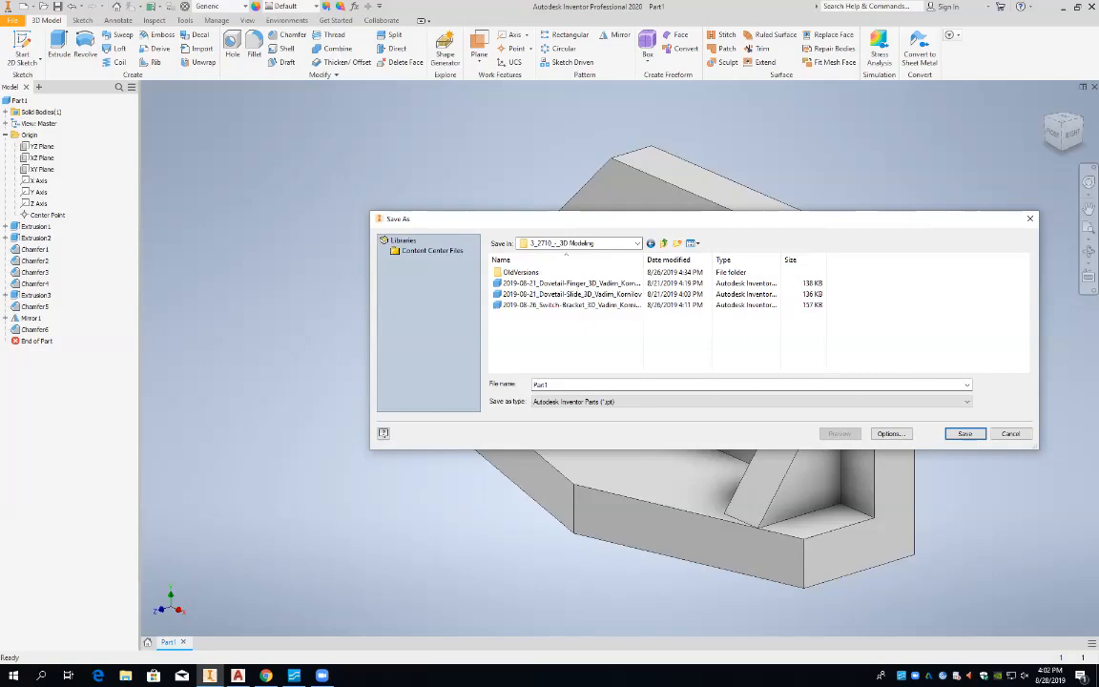
{"action": "left_click_drag", "start_coordinate": [643, 259], "coordinate": [716, 259]}
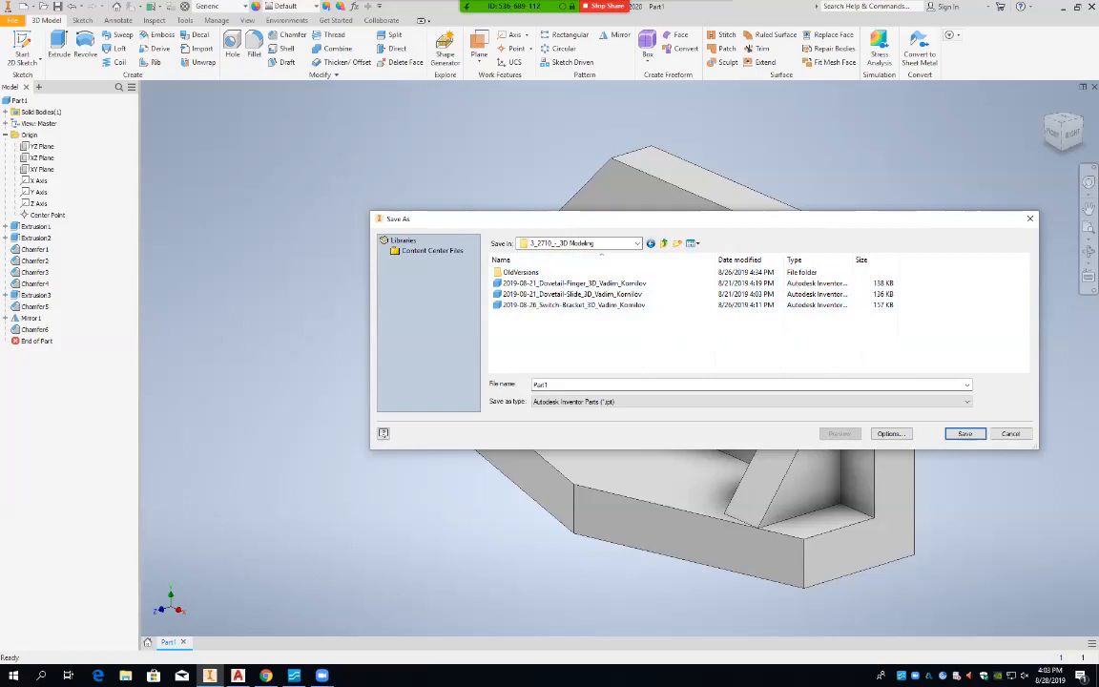
Save the part as 2019-08-28_Book-End_3D_ followed by the author's name, reusing the existing Switch-Bracket file name as the pattern.
{"action": "left_click", "coordinate": [573, 304]}
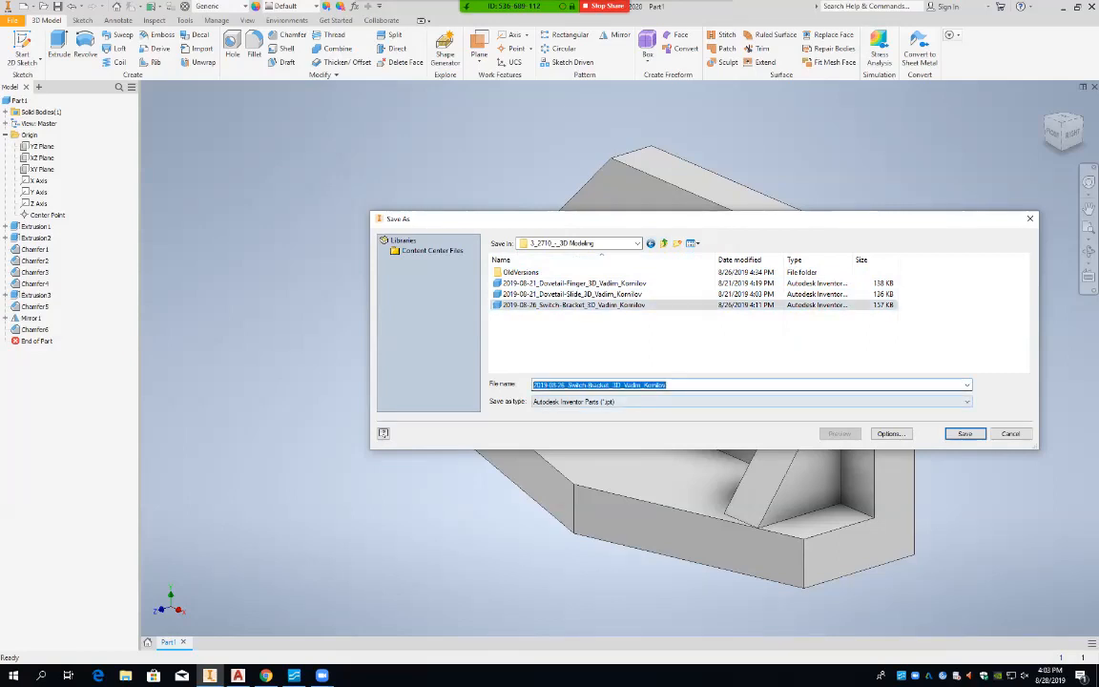
{"action": "left_click", "coordinate": [563, 384]}
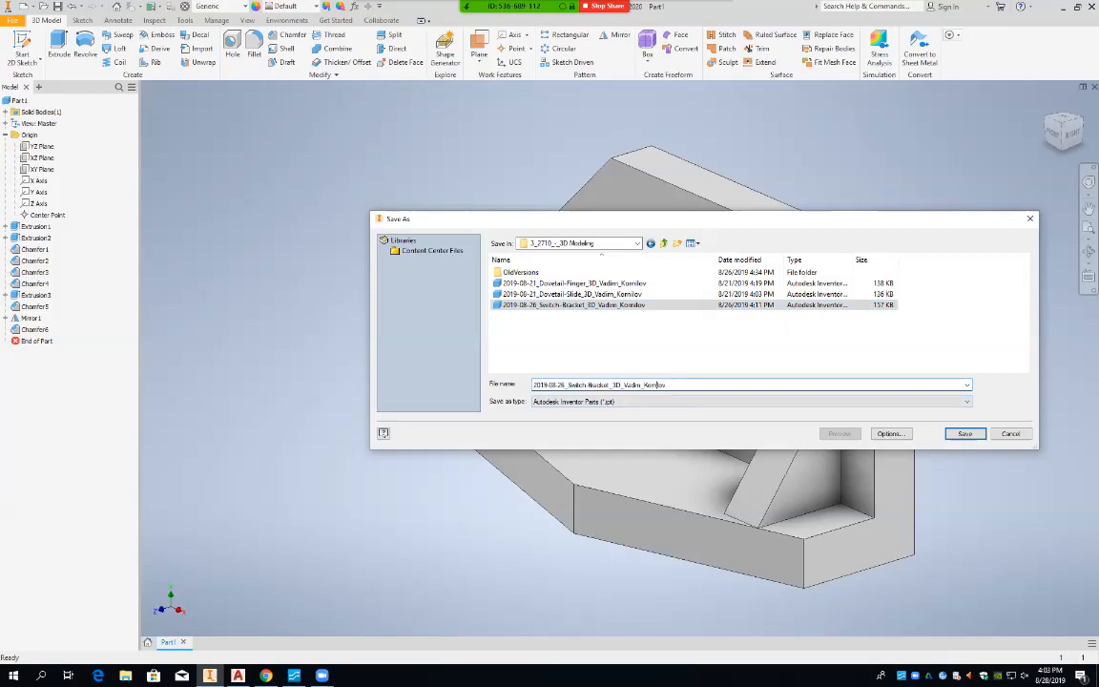
{"action": "key", "text": "BackSpace"}
{"action": "type", "text": "6"}
{"action": "key", "text": "BackSpace"}
{"action": "type", "text": "8"}
{"action": "key", "text": "BackSpace"}
{"action": "key", "text": "BackSpace"}
{"action": "key", "text": "BackSpace"}
{"action": "key", "text": "BackSpace"}
{"action": "key", "text": "BackSpace"}
{"action": "key", "text": "BackSpace"}
{"action": "key", "text": "BackSpace"}
{"action": "key", "text": "BackSpace"}
{"action": "key", "text": "BackSpace"}
{"action": "key", "text": "BackSpace"}
{"action": "key", "text": "BackSpace"}
{"action": "key", "text": "BackSpace"}
{"action": "key", "text": "BackSpace"}
{"action": "key", "text": "BackSpace"}
{"action": "type", "text": "Basic-End"}
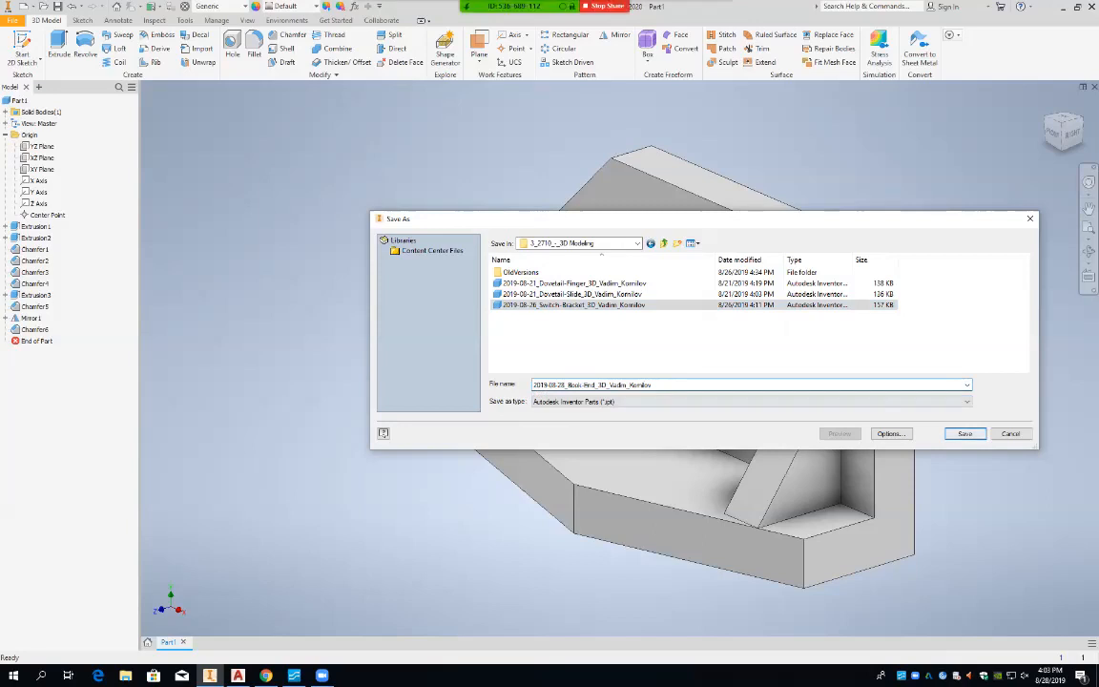
{"action": "key", "text": "Return"}
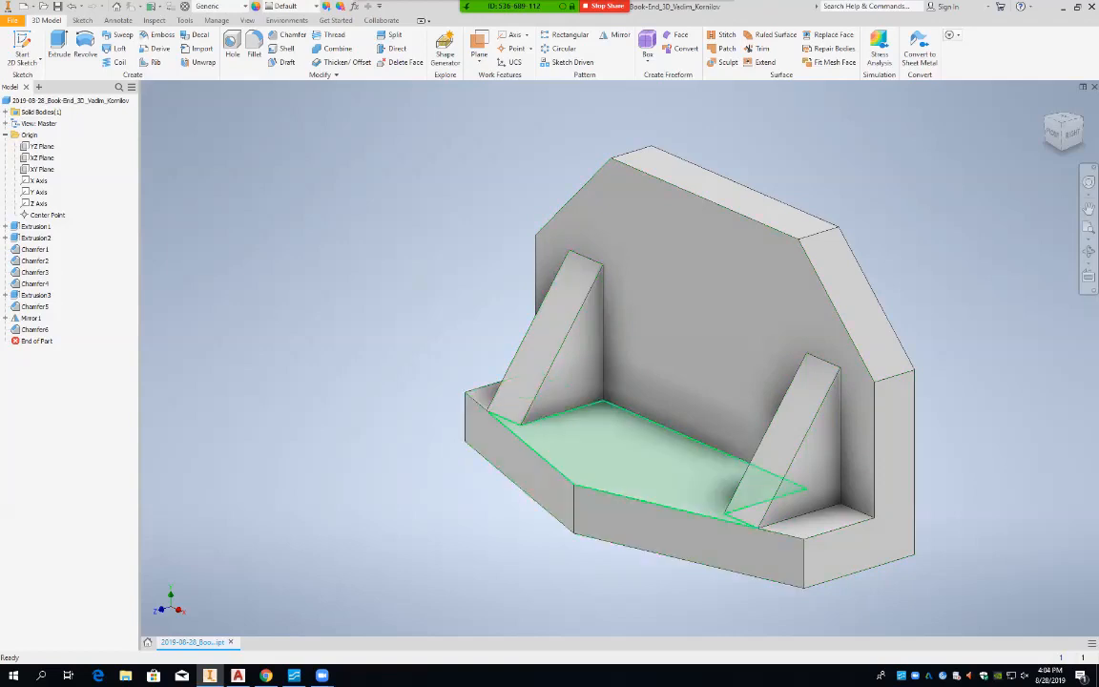
Create a new part from the metric Standard (mm).ipt template.
{"action": "mouse_move", "coordinate": [658, 474]}
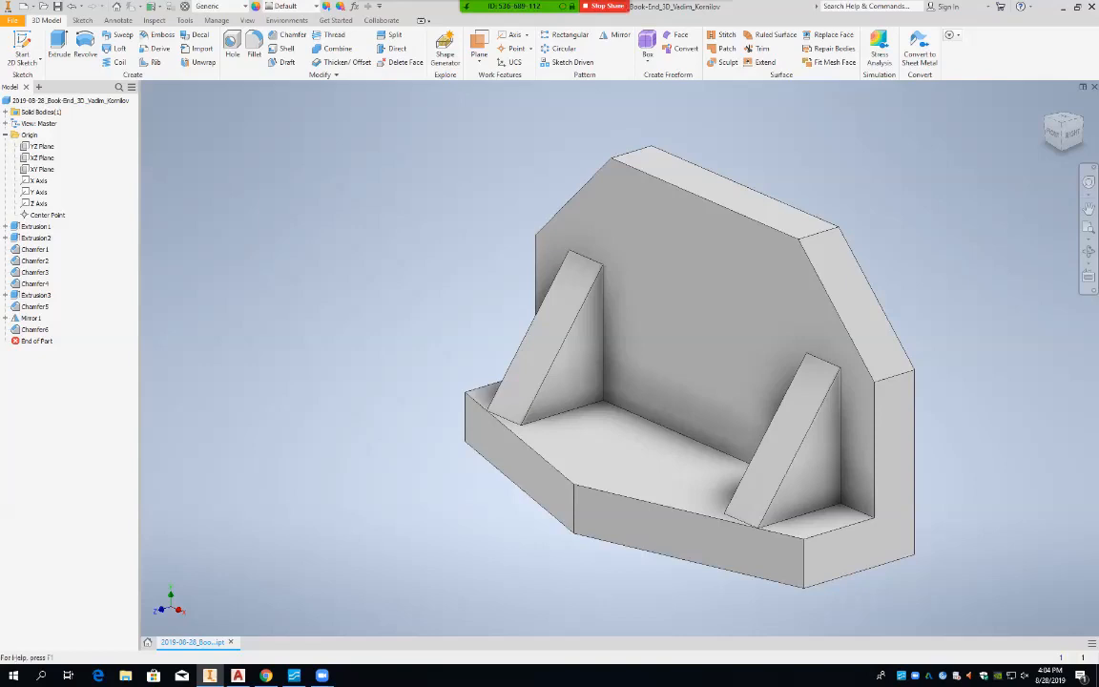
{"action": "left_click", "coordinate": [13, 20]}
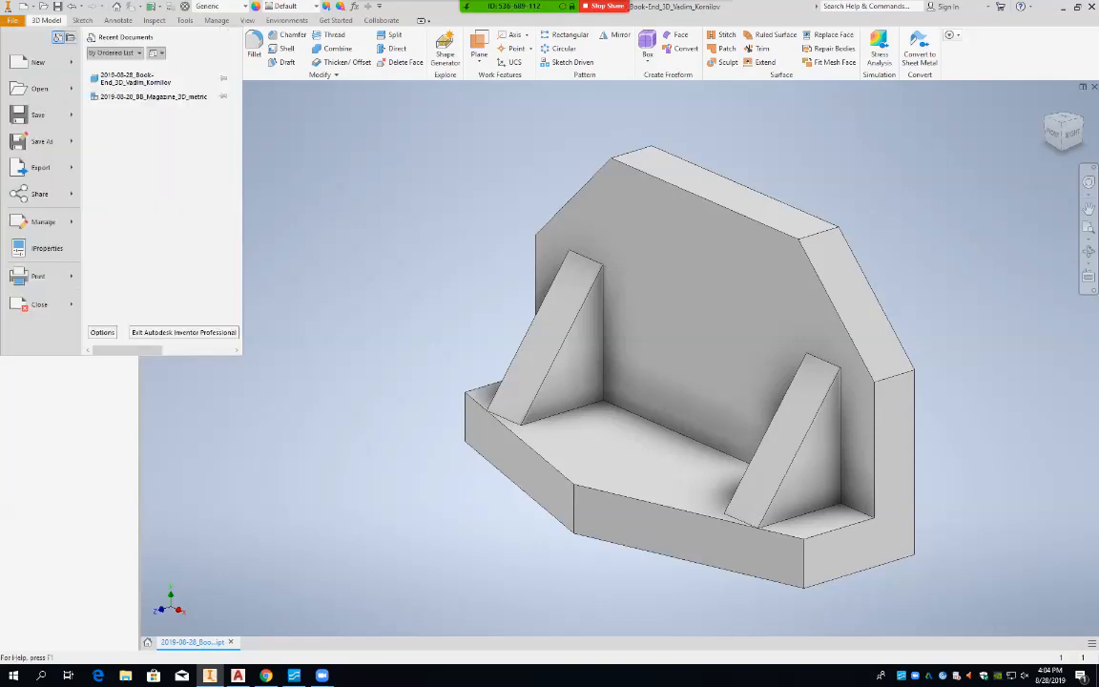
{"action": "key", "text": "ctrl+n"}
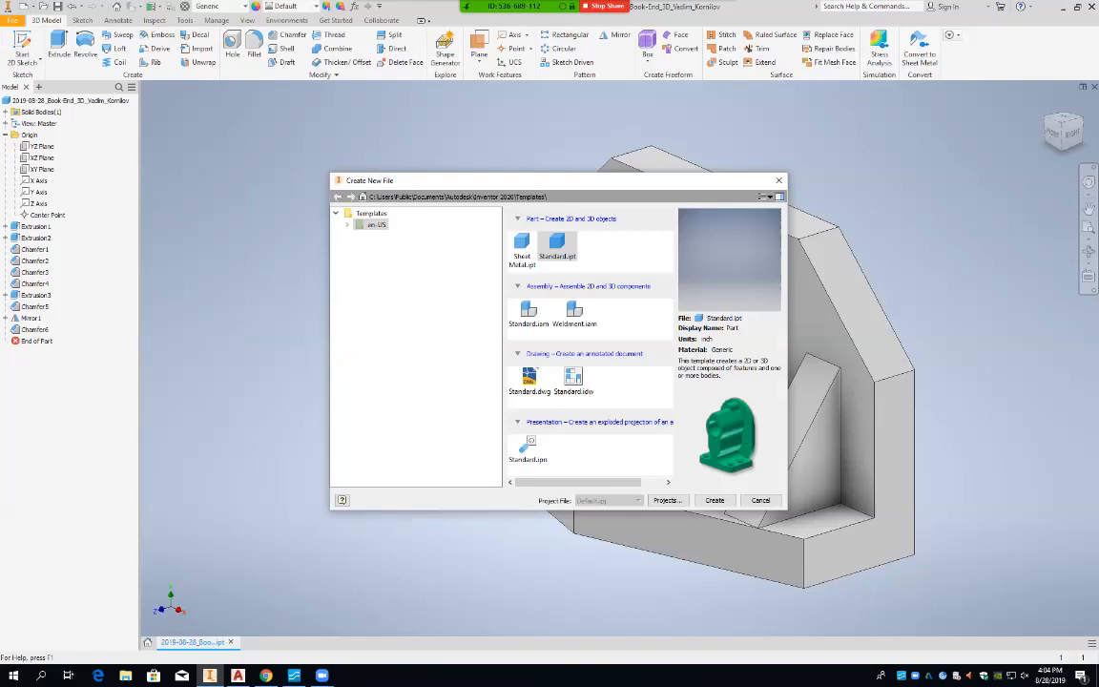
{"action": "left_click", "coordinate": [347, 224]}
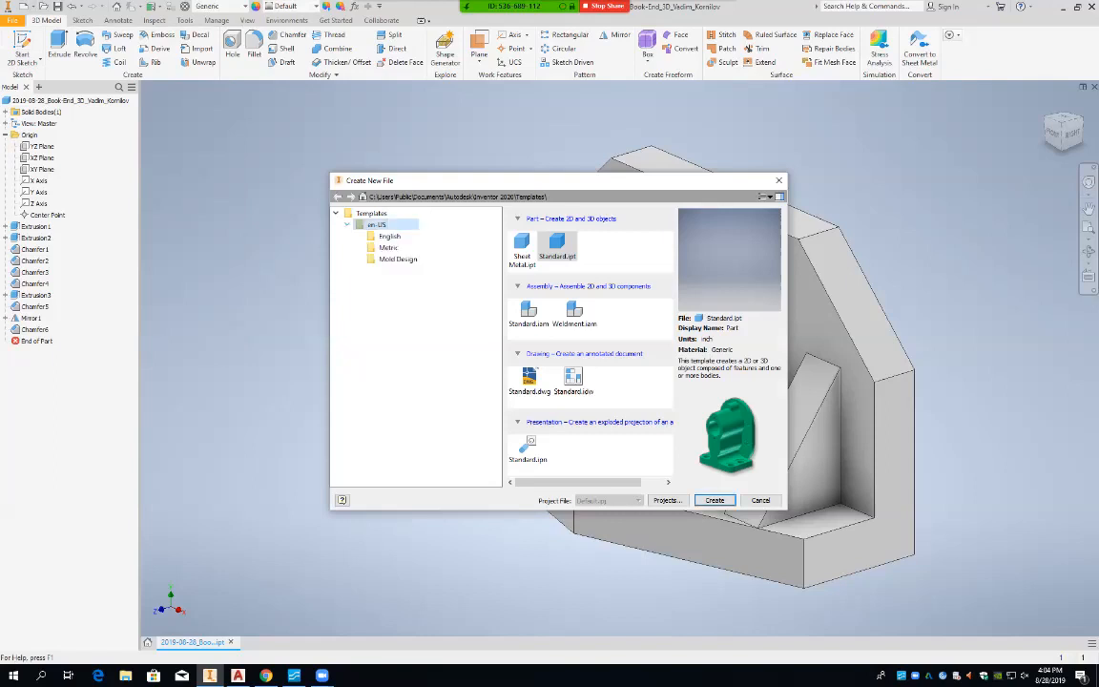
{"action": "left_click", "coordinate": [388, 247]}
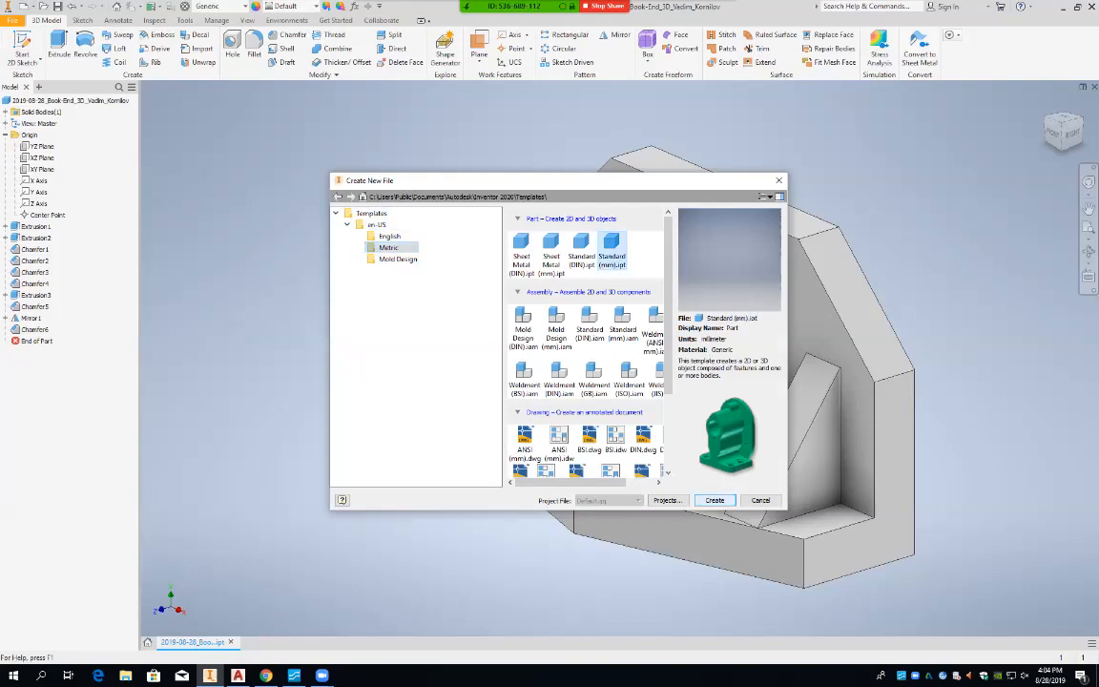
{"action": "key", "text": "Return"}
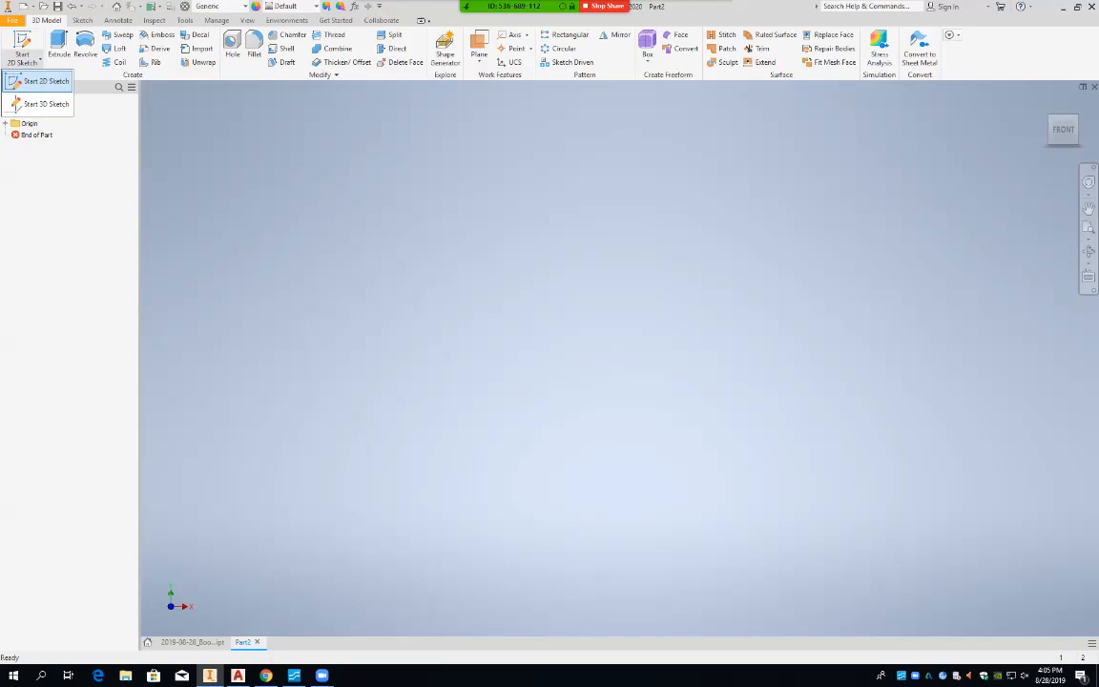
Start a 2D sketch on the right-side (YZ) plane and draw a vertical line about 52 mm tall just left of the origin.
{"action": "left_click", "coordinate": [22, 49]}
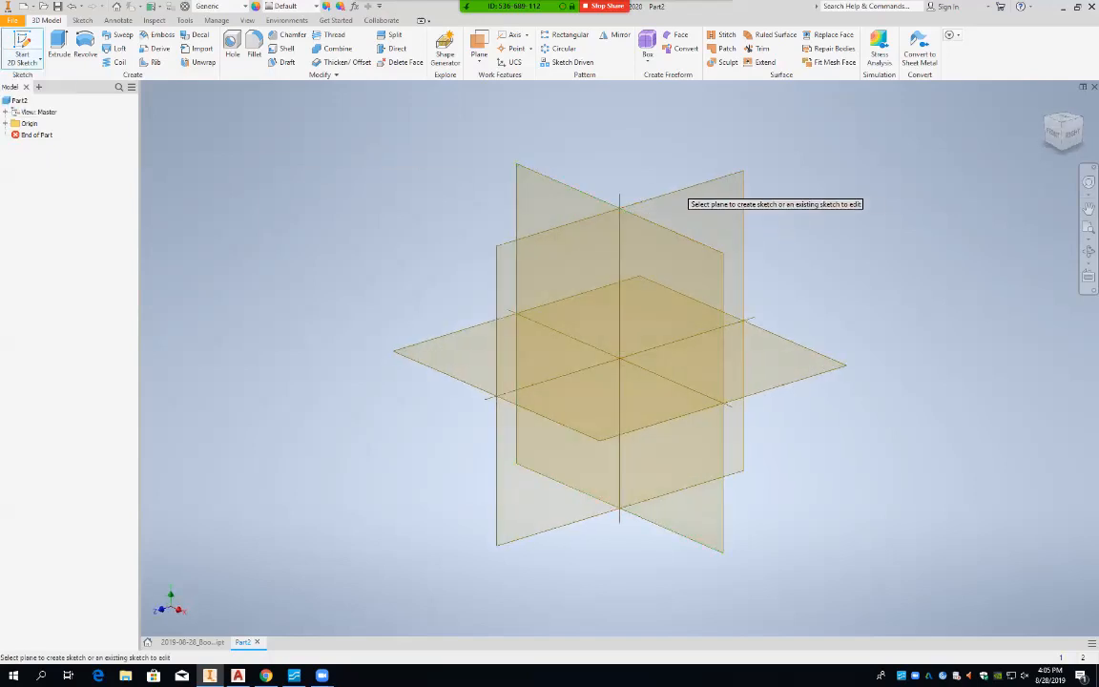
{"action": "left_click", "coordinate": [714, 217]}
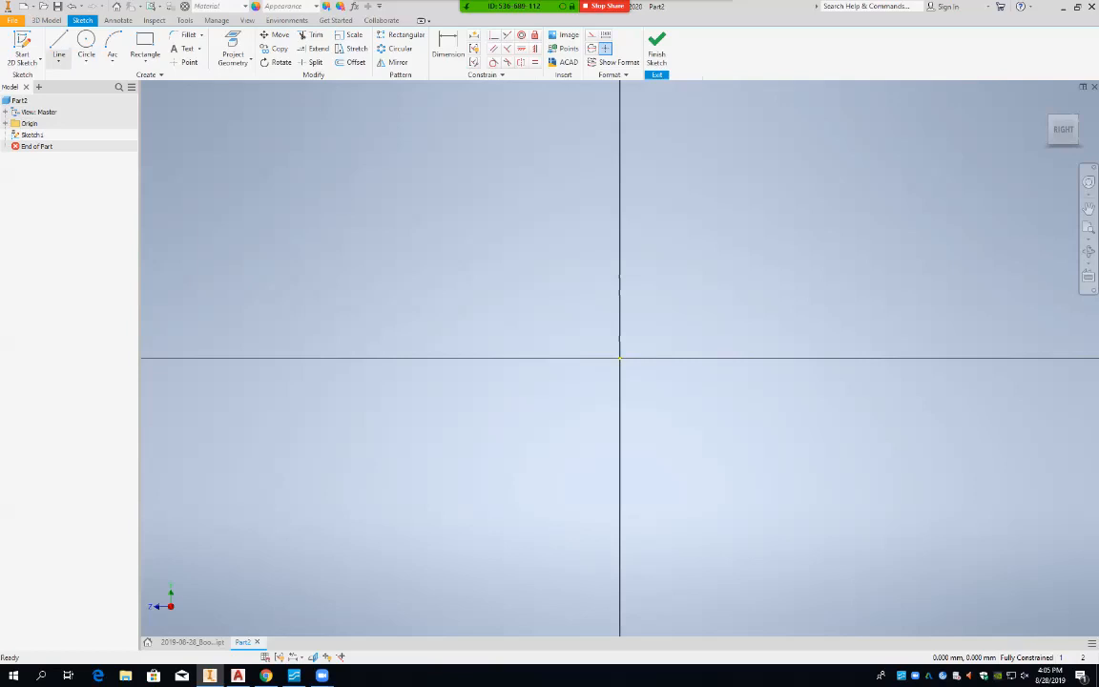
{"action": "left_click", "coordinate": [59, 44]}
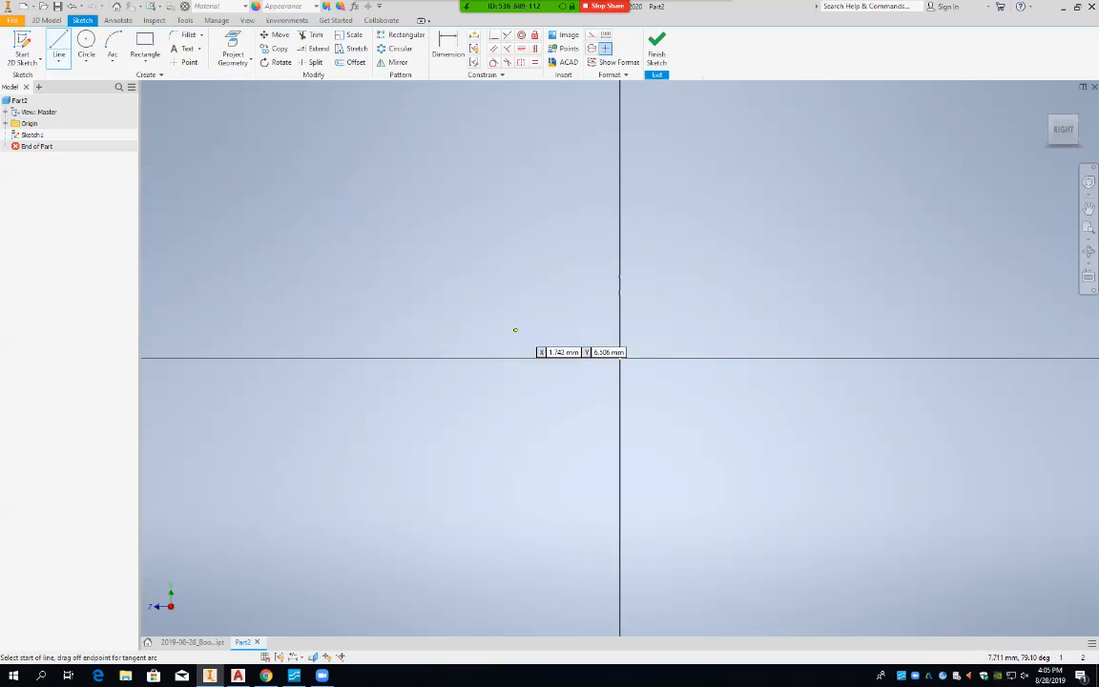
{"action": "left_click", "coordinate": [569, 340]}
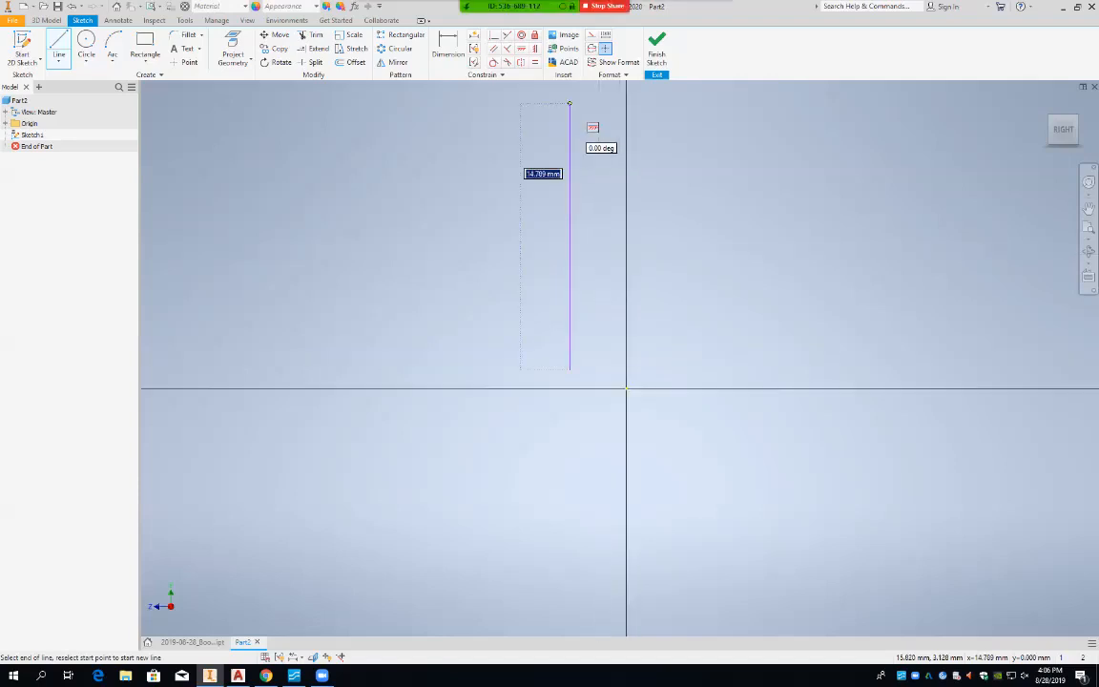
{"action": "middle_click_drag", "start_coordinate": [568, 103], "coordinate": [583, 359]}
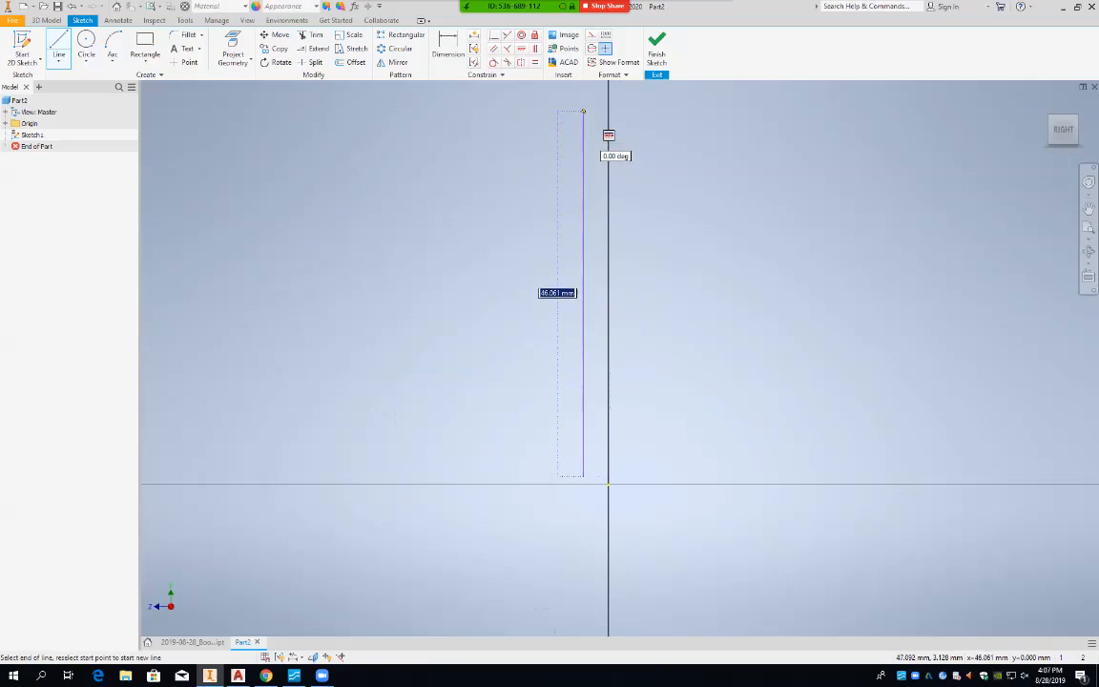
{"action": "middle_click_drag", "start_coordinate": [581, 100], "coordinate": [600, 280]}
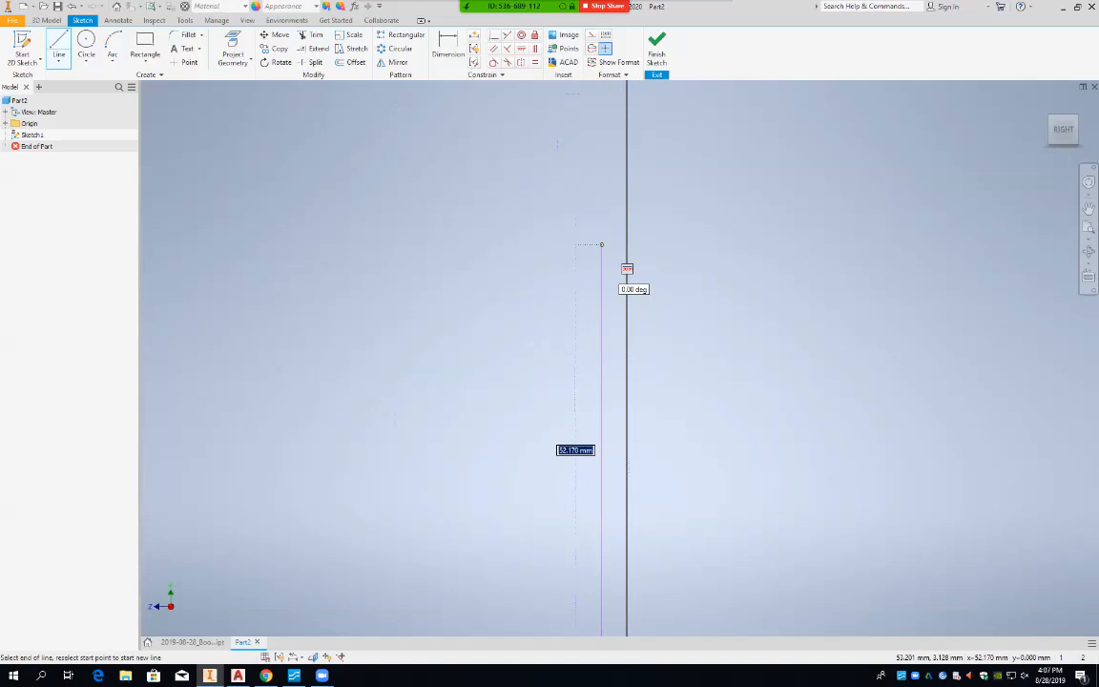
{"action": "left_click", "coordinate": [601, 244]}
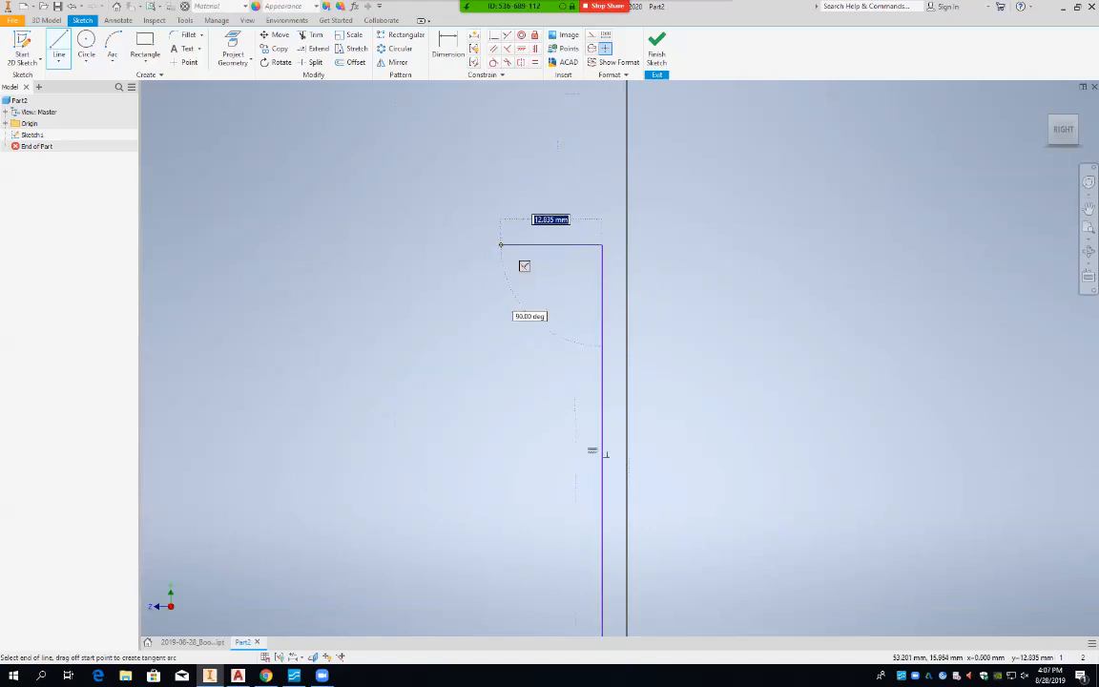
Continue the outline with a top edge about 13 mm wide, a drop of about 18 mm, and a ledge containing a notch about 5 by 2 mm.
{"action": "left_click", "coordinate": [500, 244]}
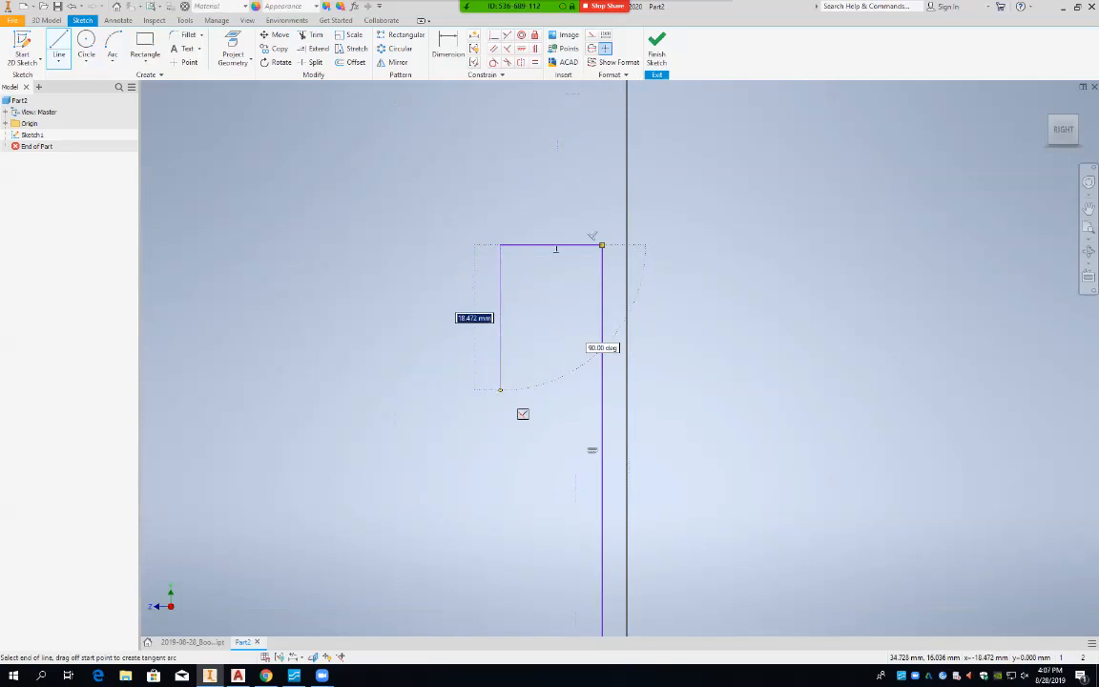
{"action": "left_click", "coordinate": [500, 389]}
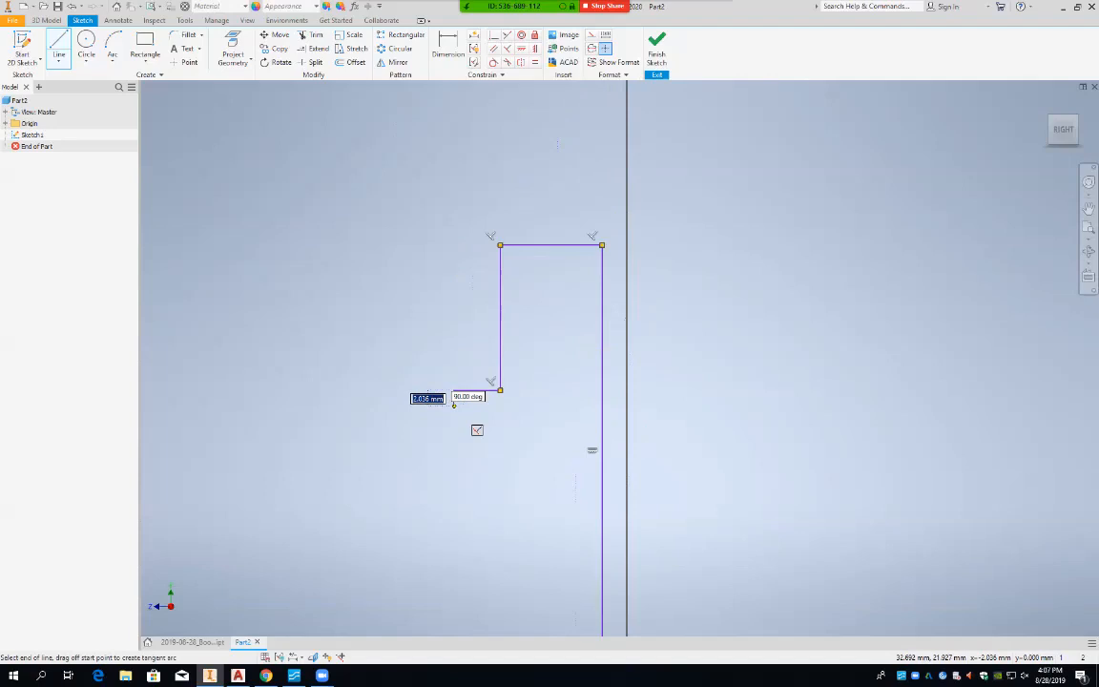
{"action": "left_click", "coordinate": [454, 402]}
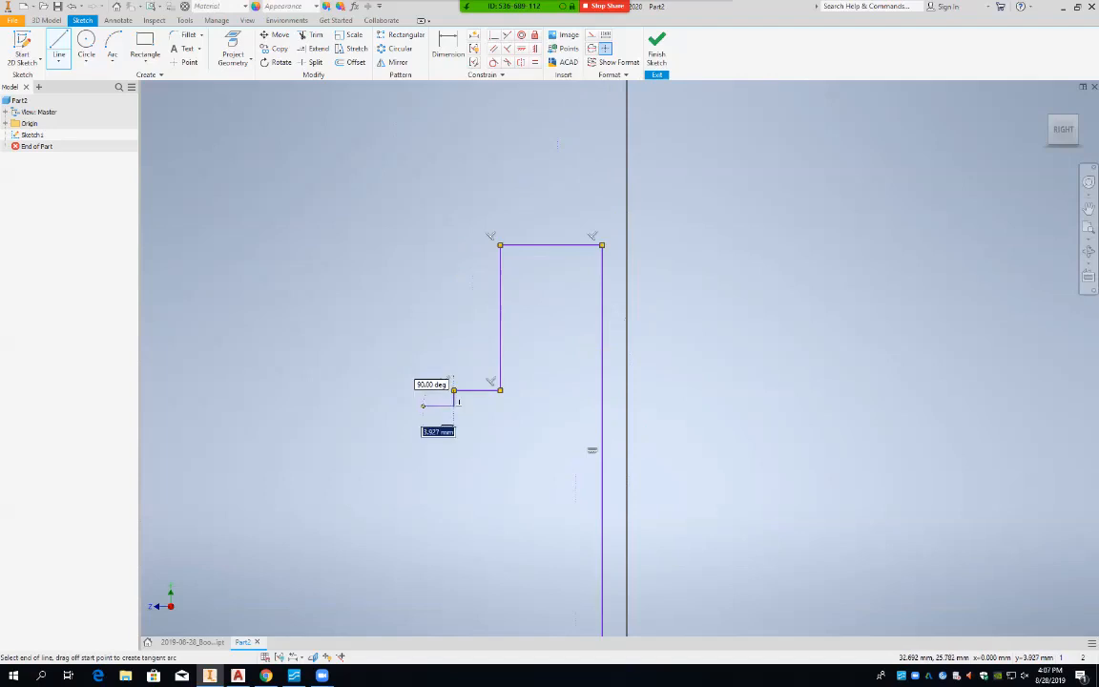
{"action": "left_click", "coordinate": [455, 405]}
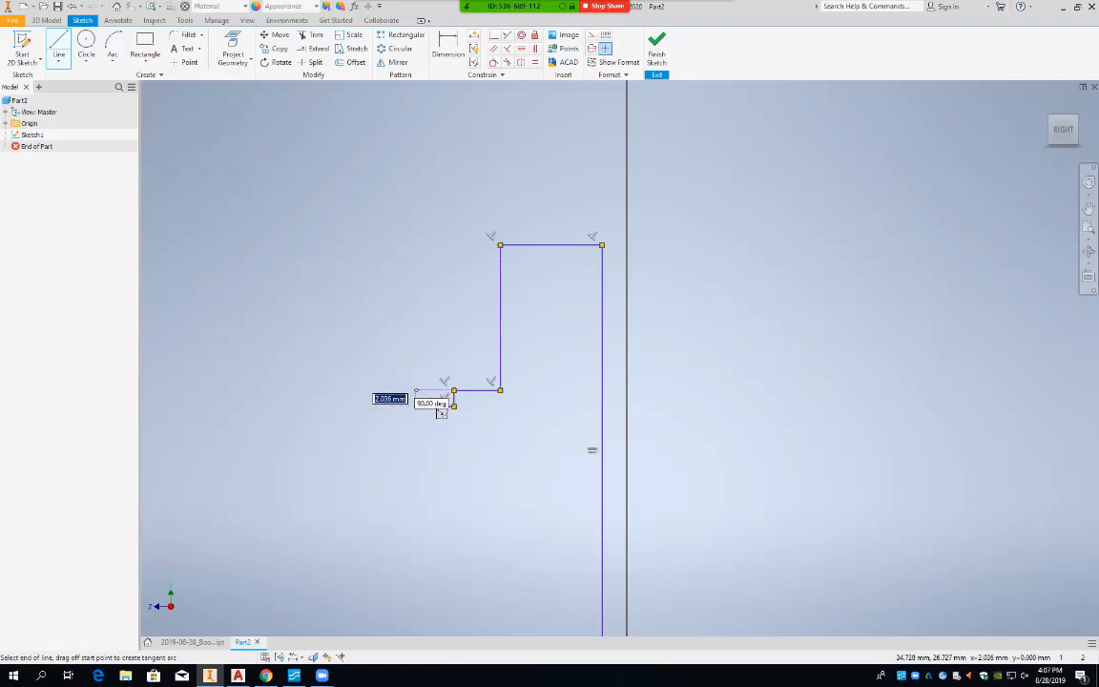
{"action": "left_click", "coordinate": [416, 406]}
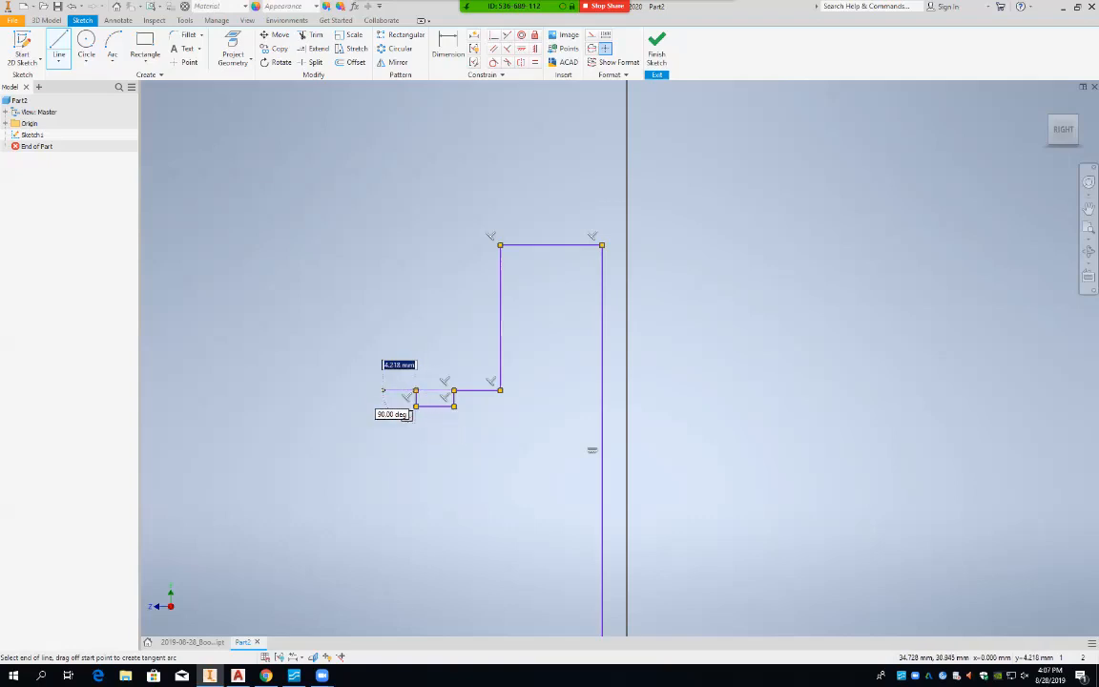
{"action": "left_click", "coordinate": [383, 390]}
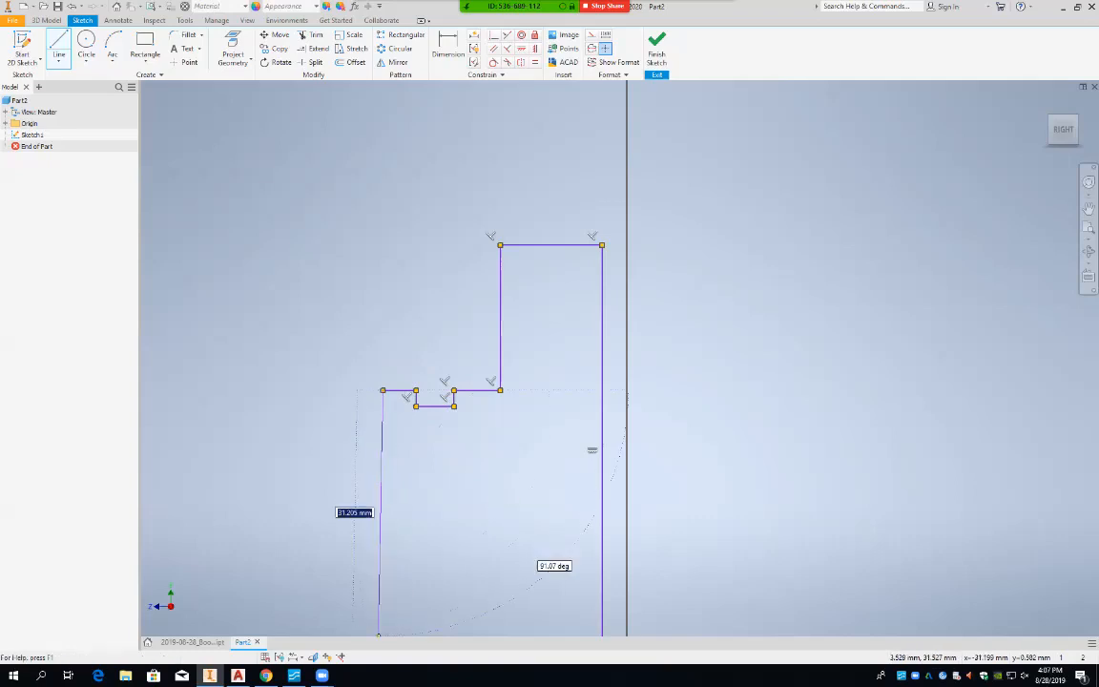
Draw the outline's left edge about 34 mm down, level with the start point, and close the profile along its base.
{"action": "middle_click_drag", "start_coordinate": [375, 622], "coordinate": [401, 476]}
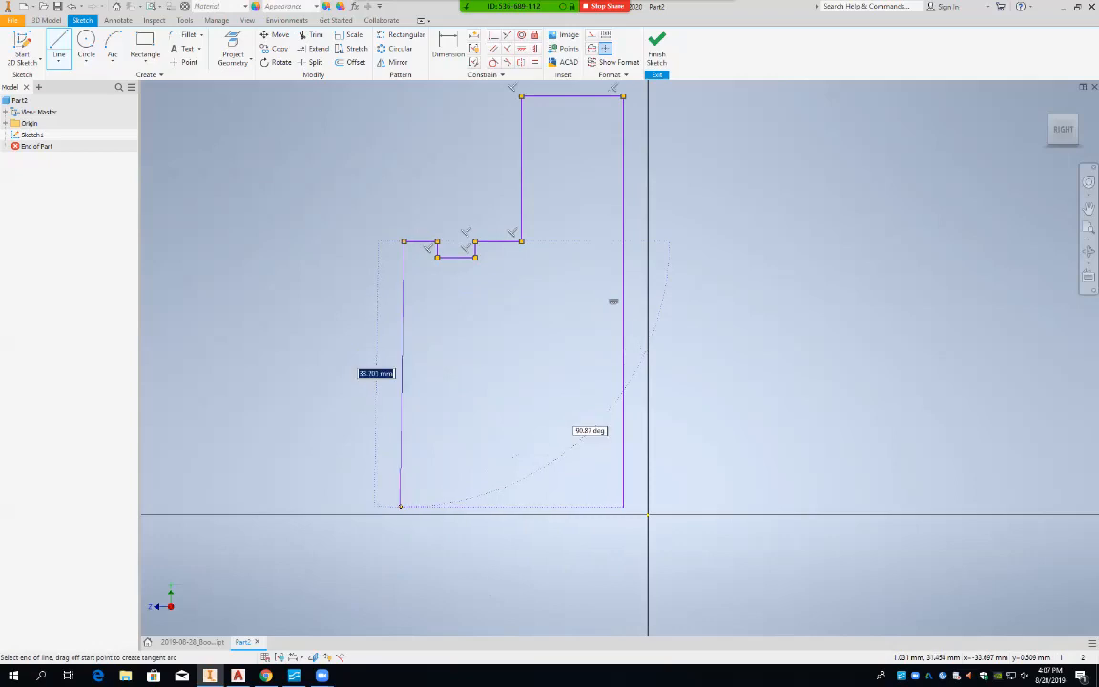
{"action": "left_click", "coordinate": [405, 506]}
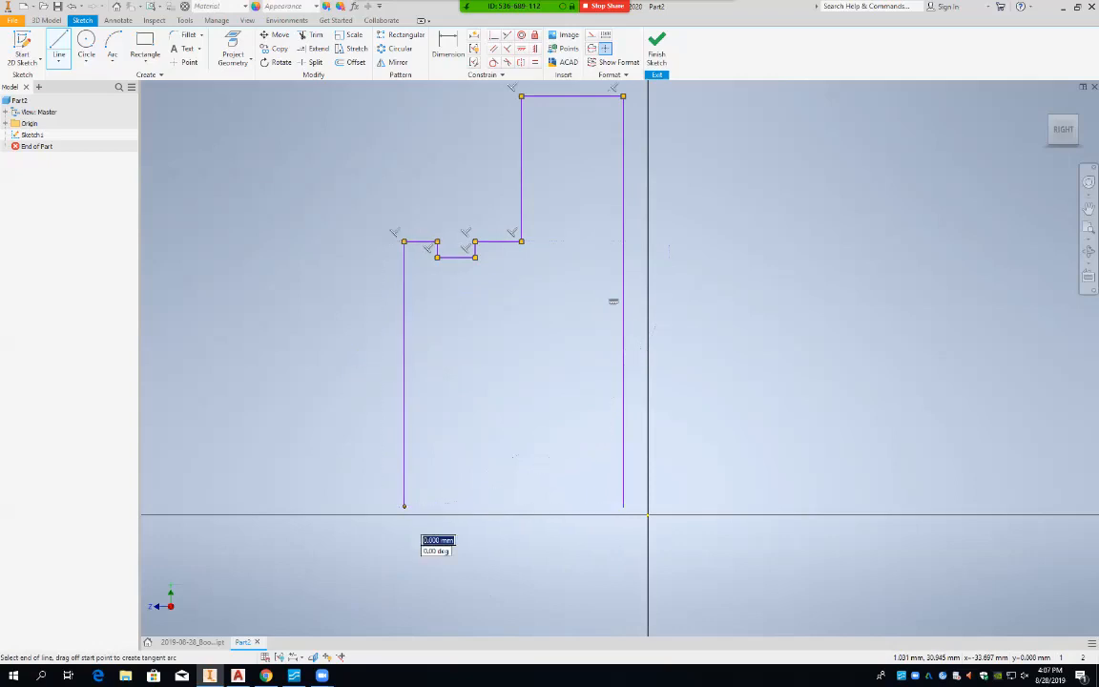
{"action": "left_click", "coordinate": [623, 507]}
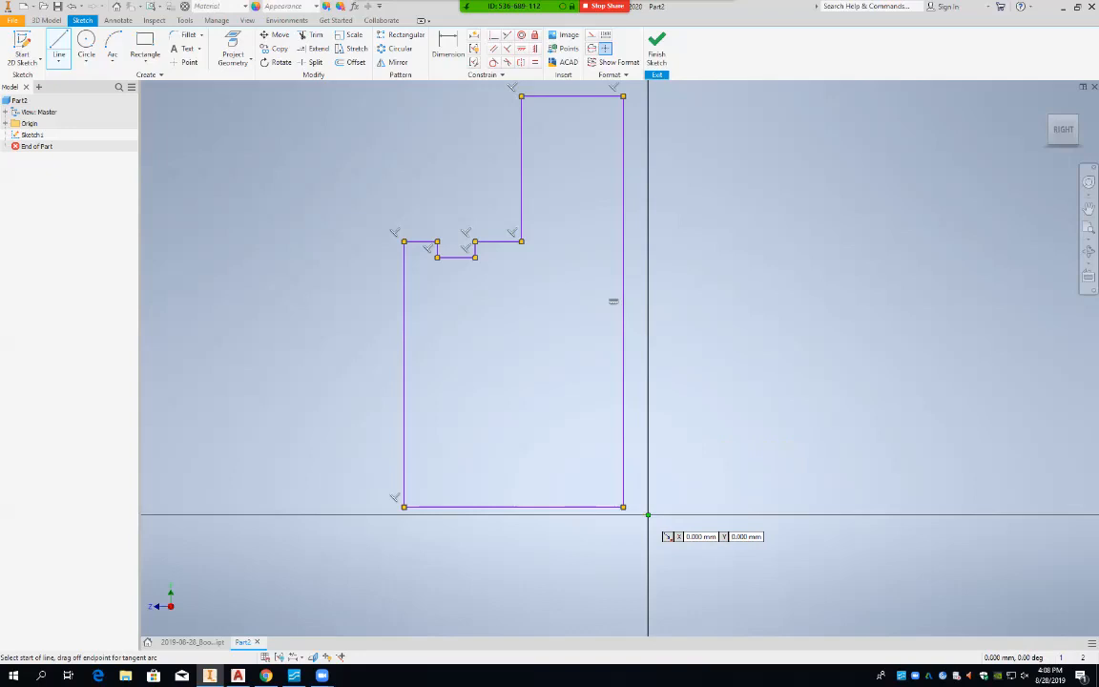
{"action": "left_click", "coordinate": [648, 515]}
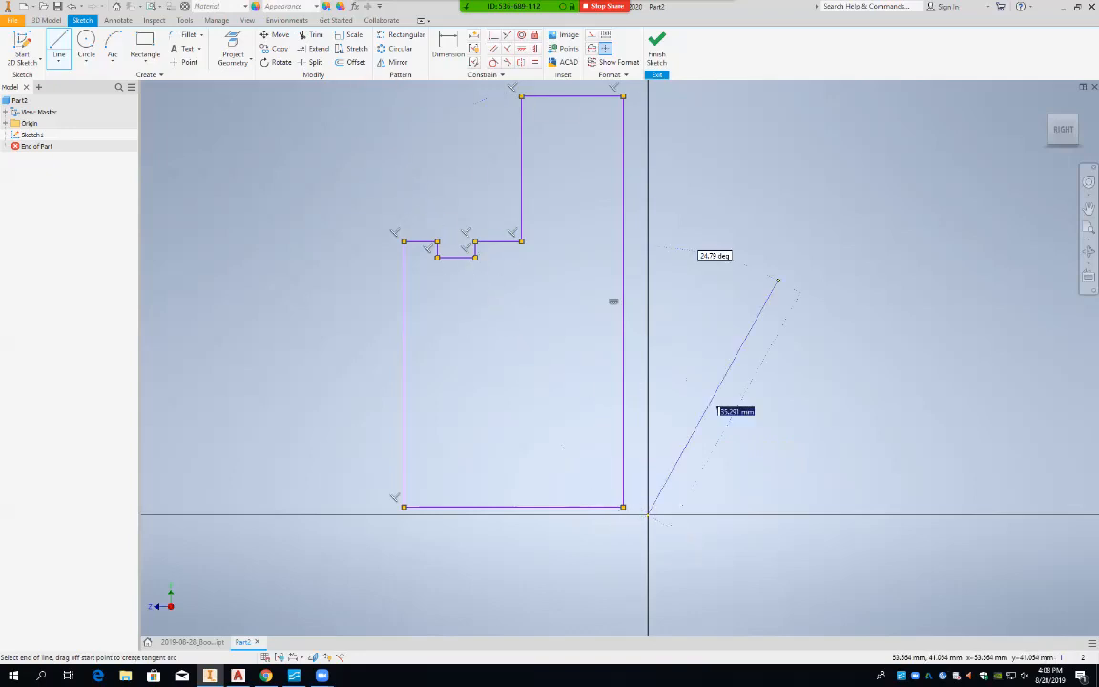
{"action": "key", "text": "Escape"}
{"action": "key", "text": "Escape"}
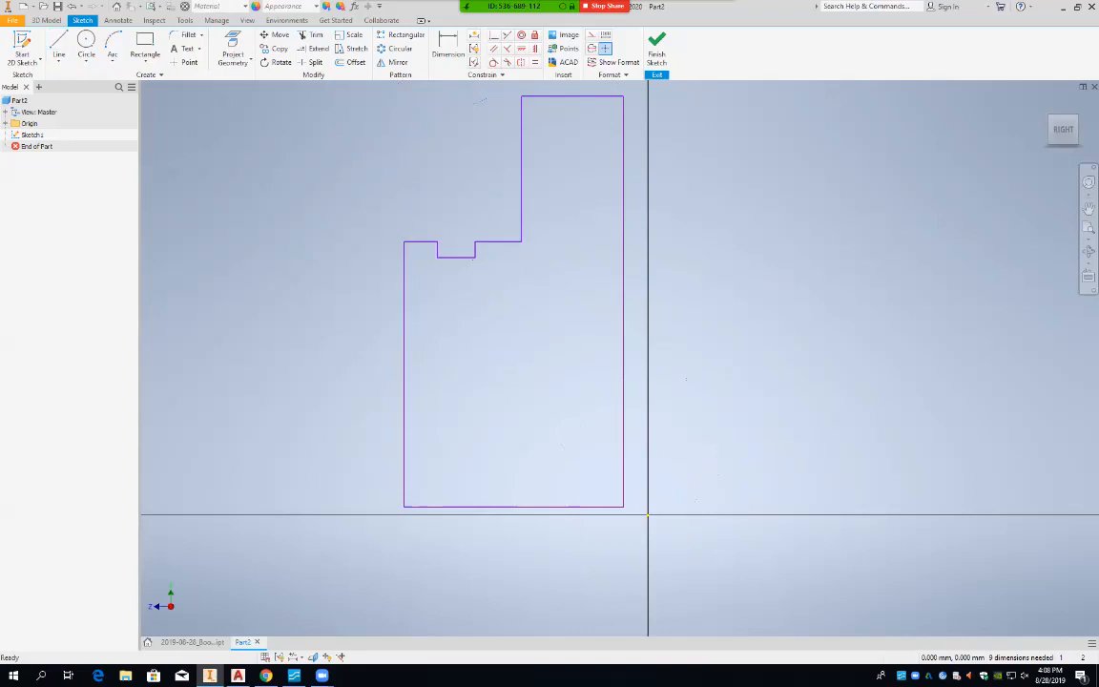
Locate the profile on the origin by dimensioning both its base edge and its tall right edge 0 mm from the origin.
{"action": "key", "text": "d"}
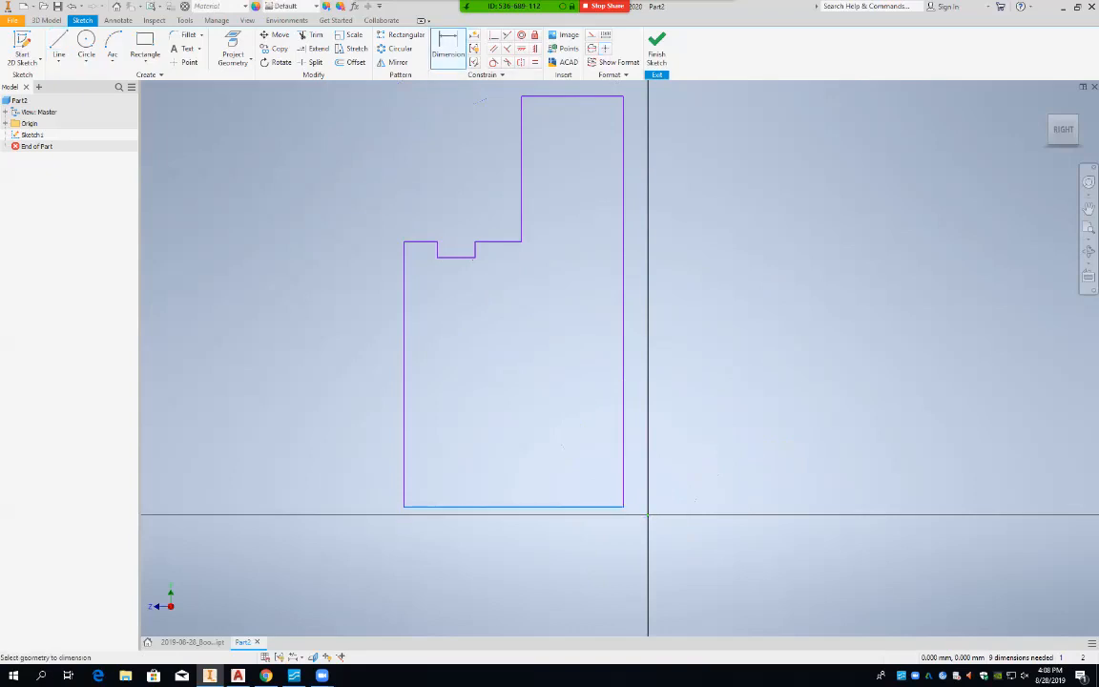
{"action": "left_click", "coordinate": [687, 503]}
{"action": "type", "text": "0"}
{"action": "key", "text": "Return"}
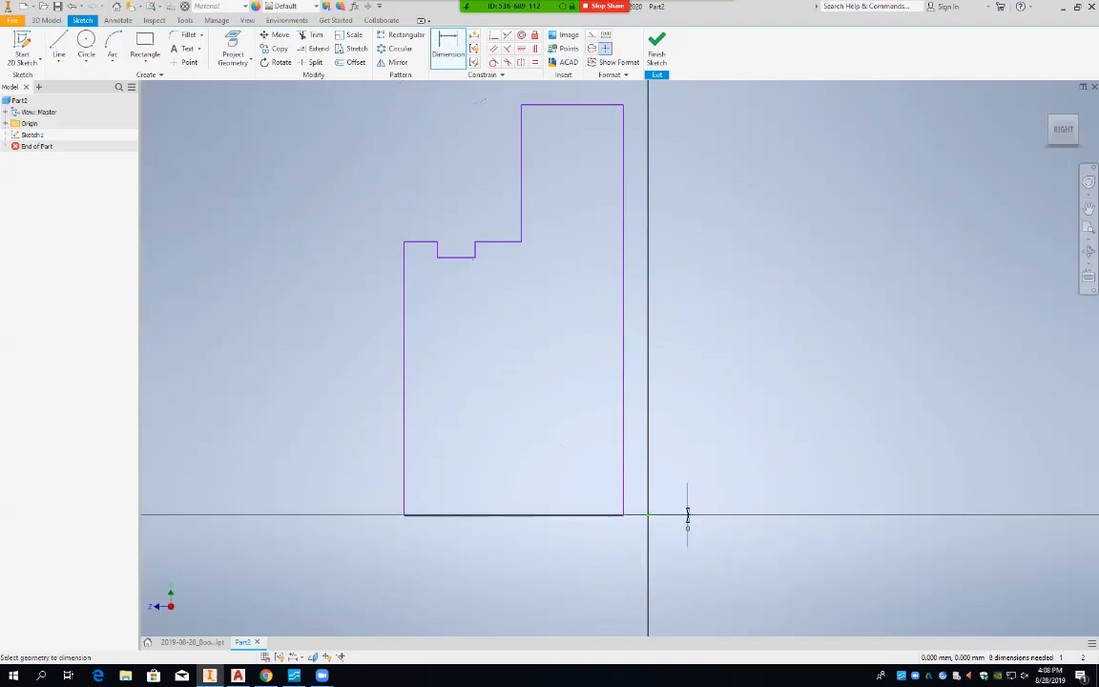
{"action": "left_click", "coordinate": [623, 467]}
{"action": "left_click", "coordinate": [686, 515]}
{"action": "key", "text": "Return"}
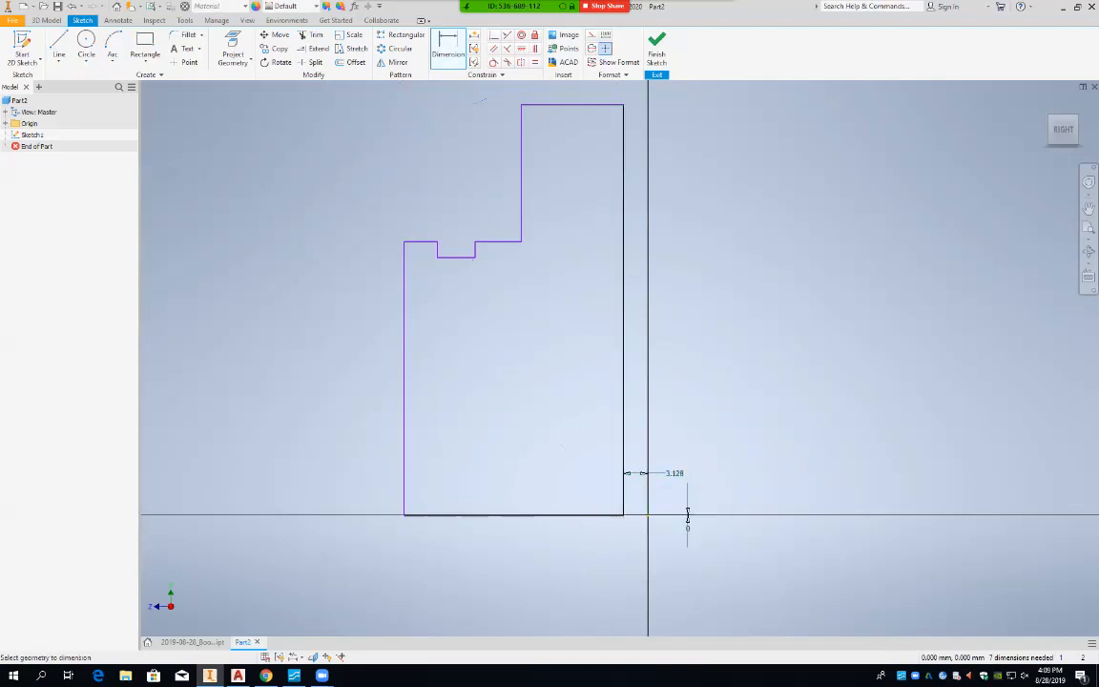
{"action": "left_click", "coordinate": [687, 515]}
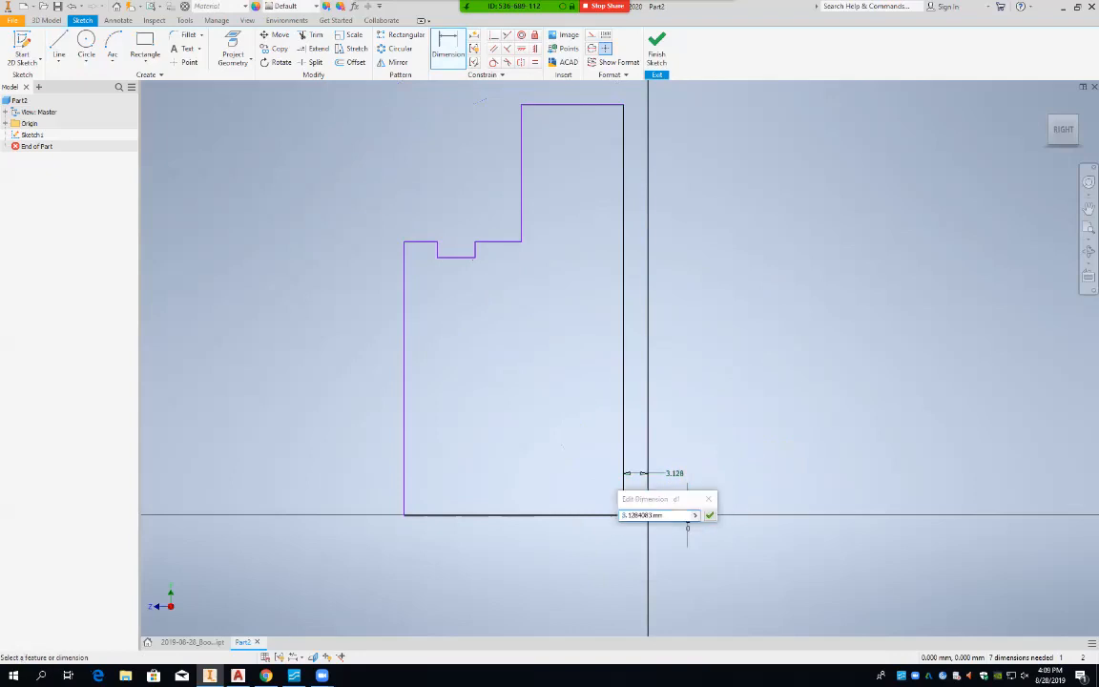
{"action": "type", "text": "0"}
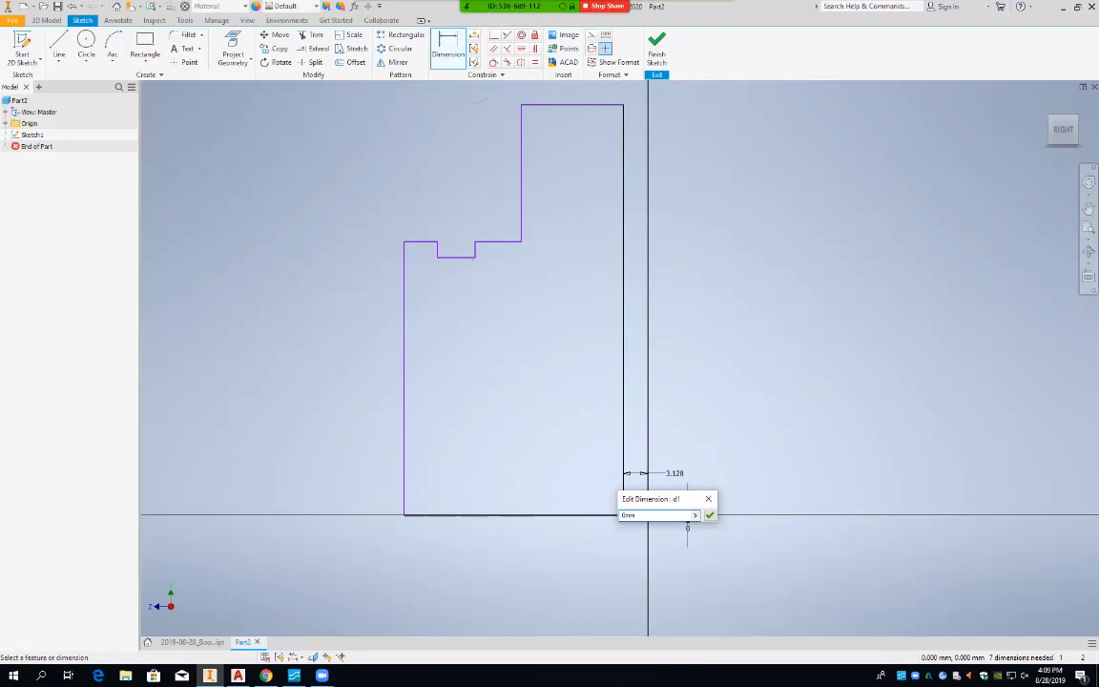
{"action": "key", "text": "Return"}
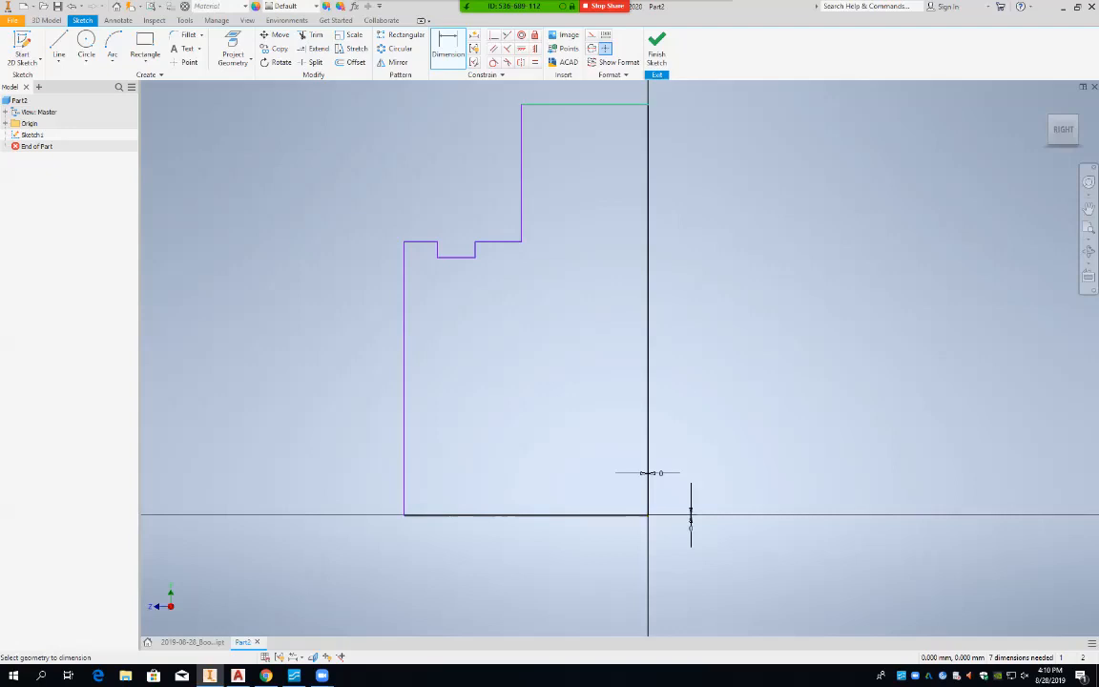
Dimension the profile's top edge to 16 mm and its base edge to 62 mm.
{"action": "left_click", "coordinate": [584, 104]}
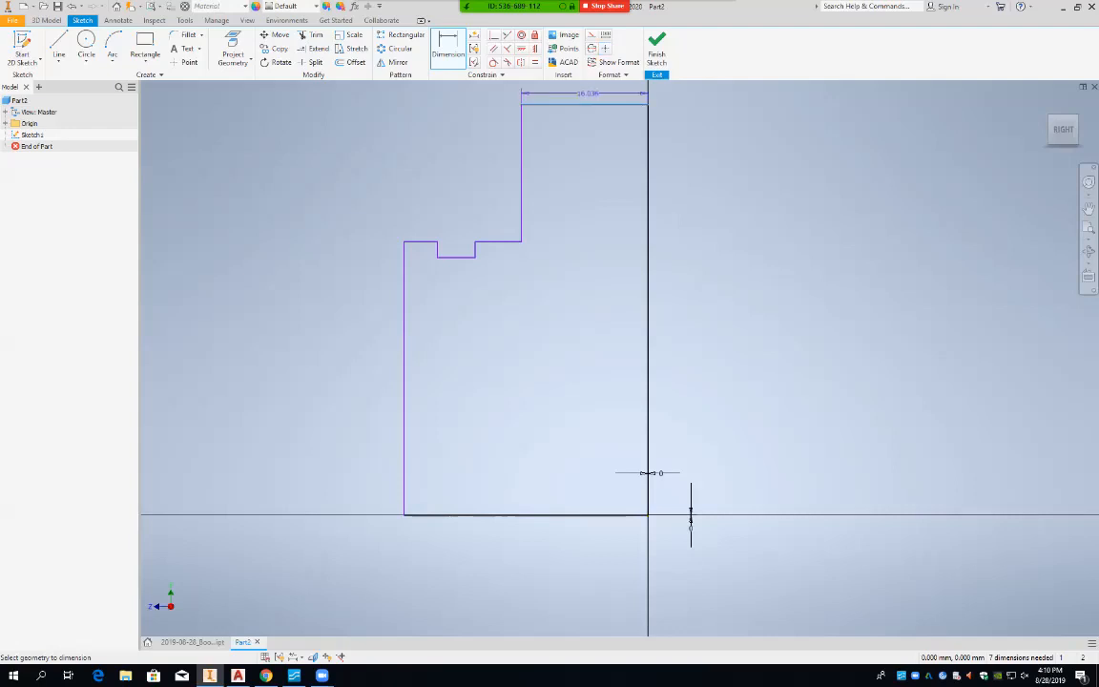
{"action": "left_click", "coordinate": [583, 87]}
{"action": "type", "text": "15"}
{"action": "key", "text": "Return"}
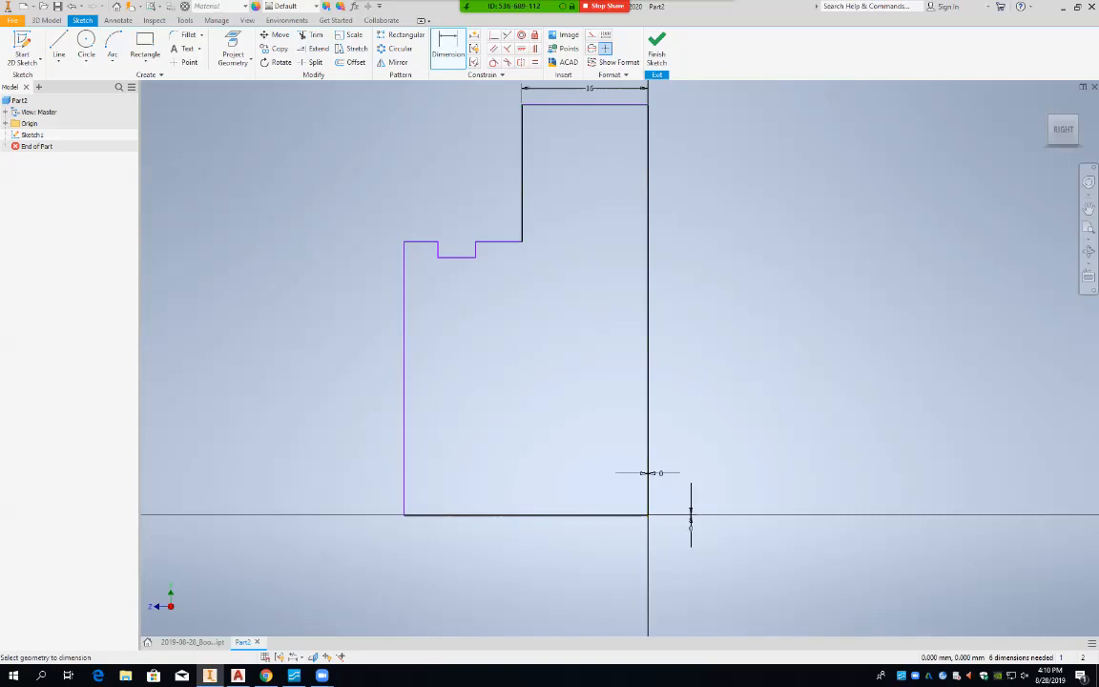
{"action": "left_click", "coordinate": [525, 515]}
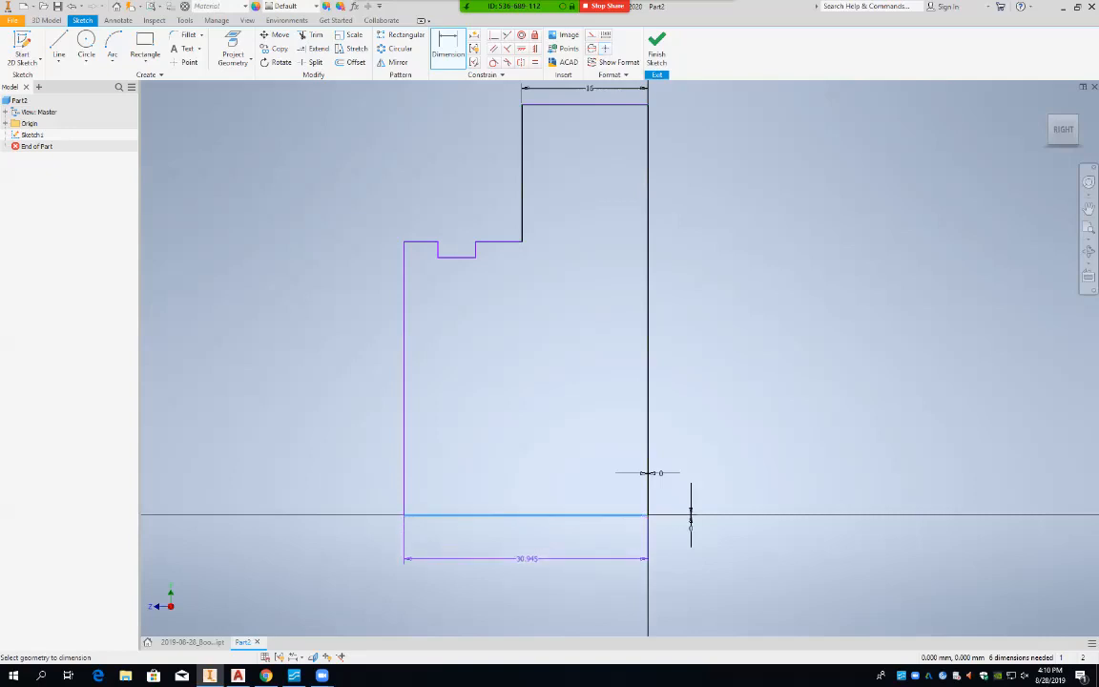
{"action": "left_click", "coordinate": [533, 568]}
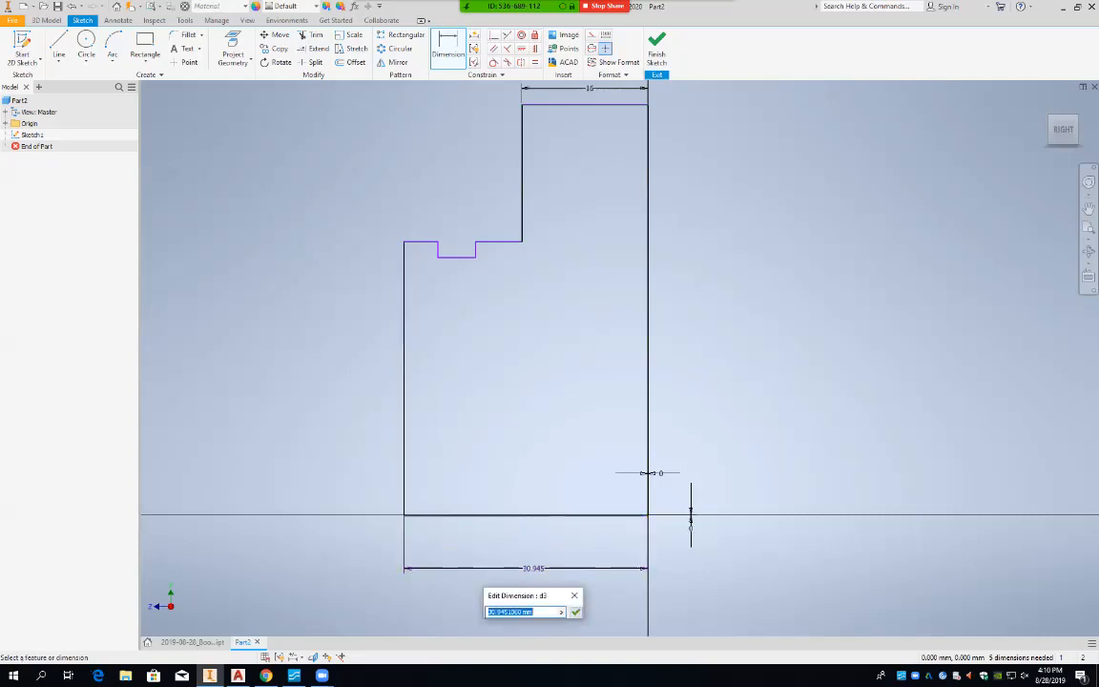
{"action": "type", "text": "62"}
{"action": "key", "text": "Return"}
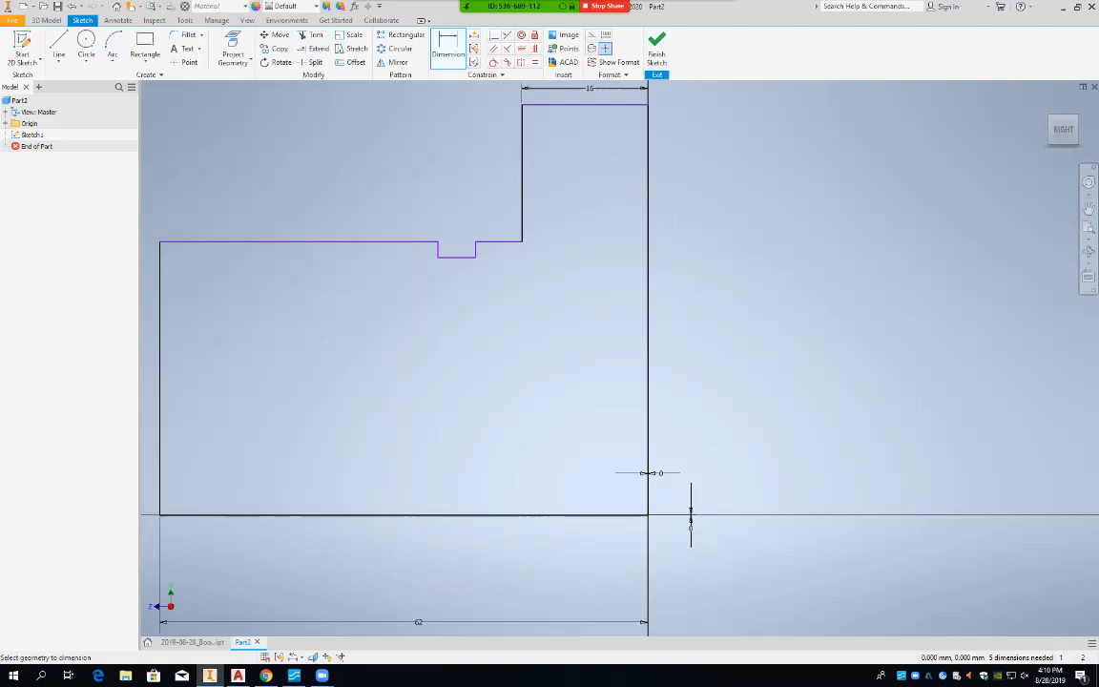
Dimension the ledge segment left of the notch to 16 mm.
{"action": "middle_click_drag", "start_coordinate": [691, 515], "coordinate": [910, 526]}
{"action": "scroll", "coordinate": [910, 529], "scroll_direction": "down", "scroll_amount": 2}
{"action": "scroll", "coordinate": [925, 548], "scroll_direction": "up", "scroll_amount": 5}
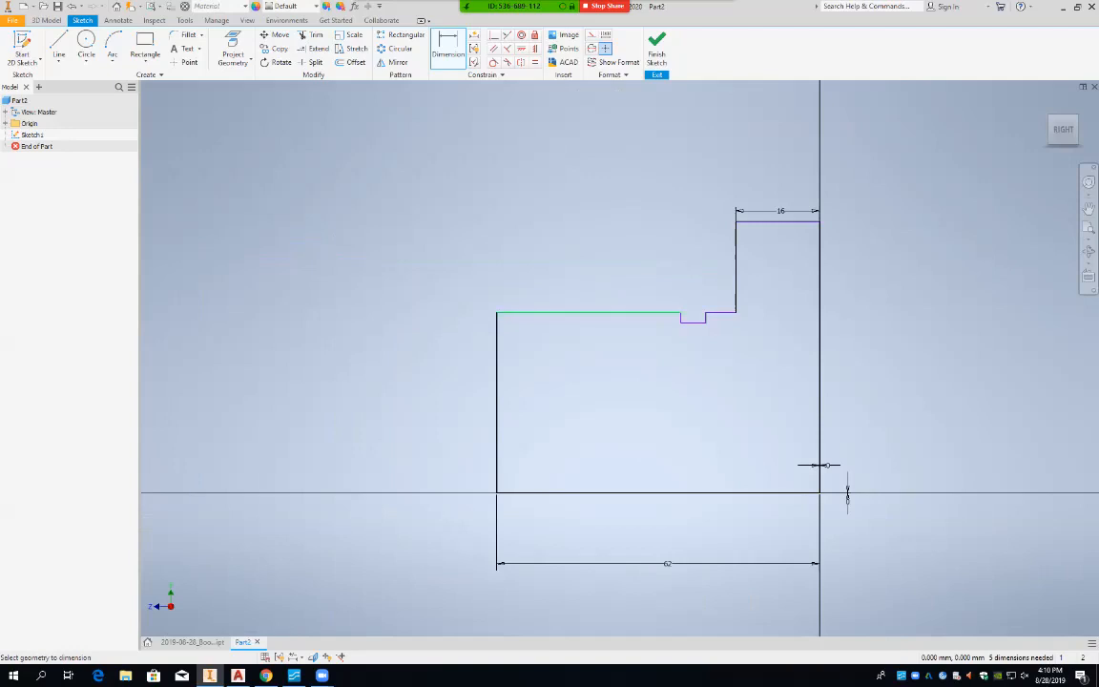
{"action": "left_click", "coordinate": [591, 313]}
{"action": "left_click", "coordinate": [591, 276]}
{"action": "type", "text": "46"}
{"action": "key", "text": "Return"}
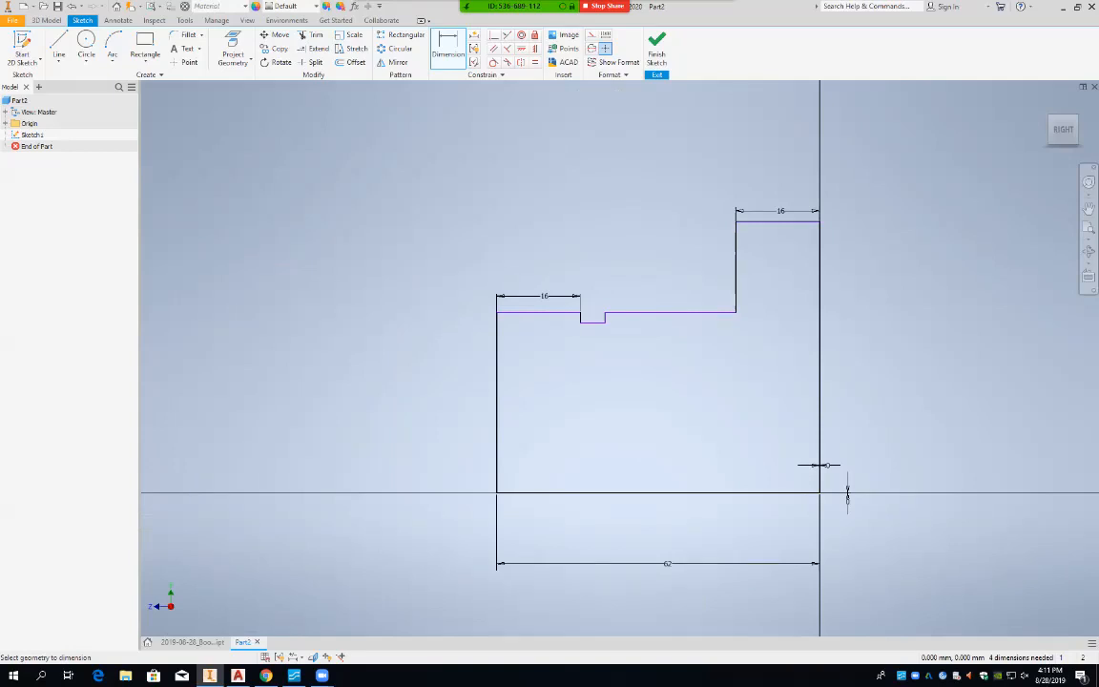
Set the width of the notch in the ledge to 16 mm.
{"action": "left_click", "coordinate": [591, 321]}
{"action": "left_click", "coordinate": [591, 279]}
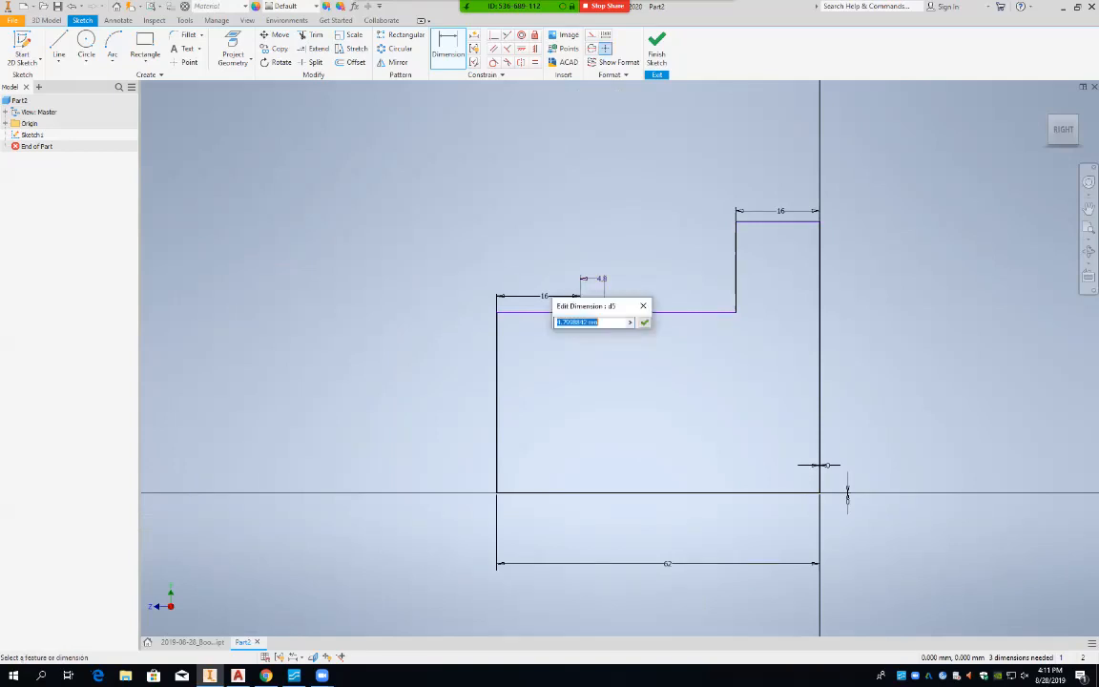
{"action": "type", "text": "16"}
{"action": "key", "text": "Return"}
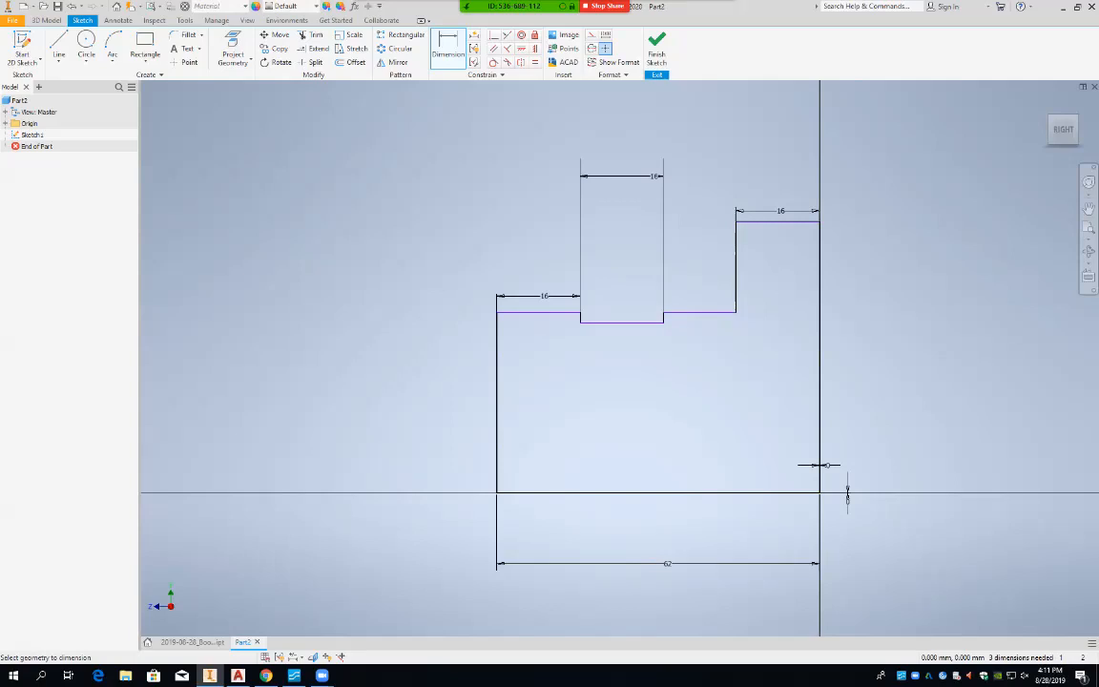
Dimension the height of the profile's tall right edge as 114/2 mm.
{"action": "left_click", "coordinate": [818, 368]}
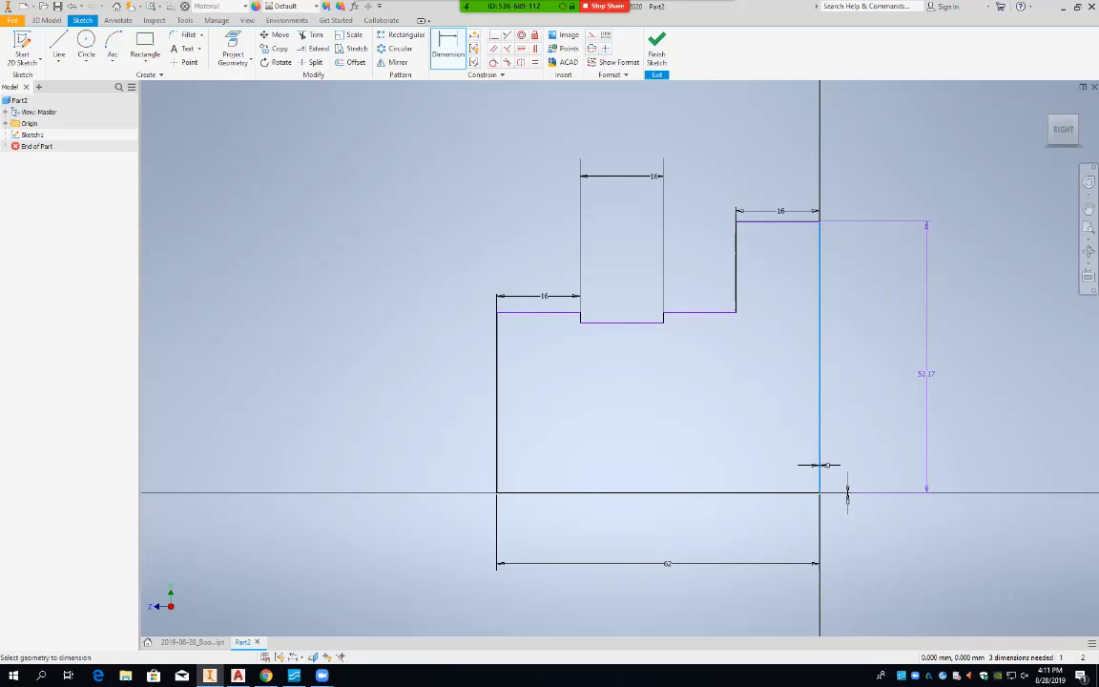
{"action": "left_click", "coordinate": [926, 374]}
{"action": "type", "text": "114/2"}
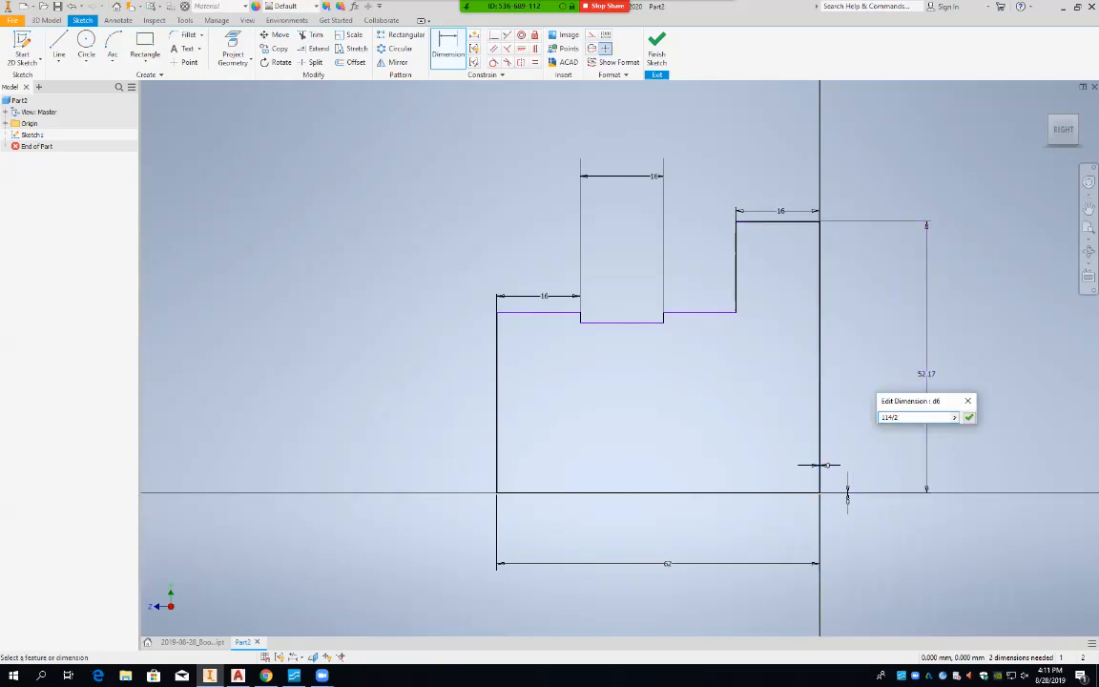
{"action": "key", "text": "Return"}
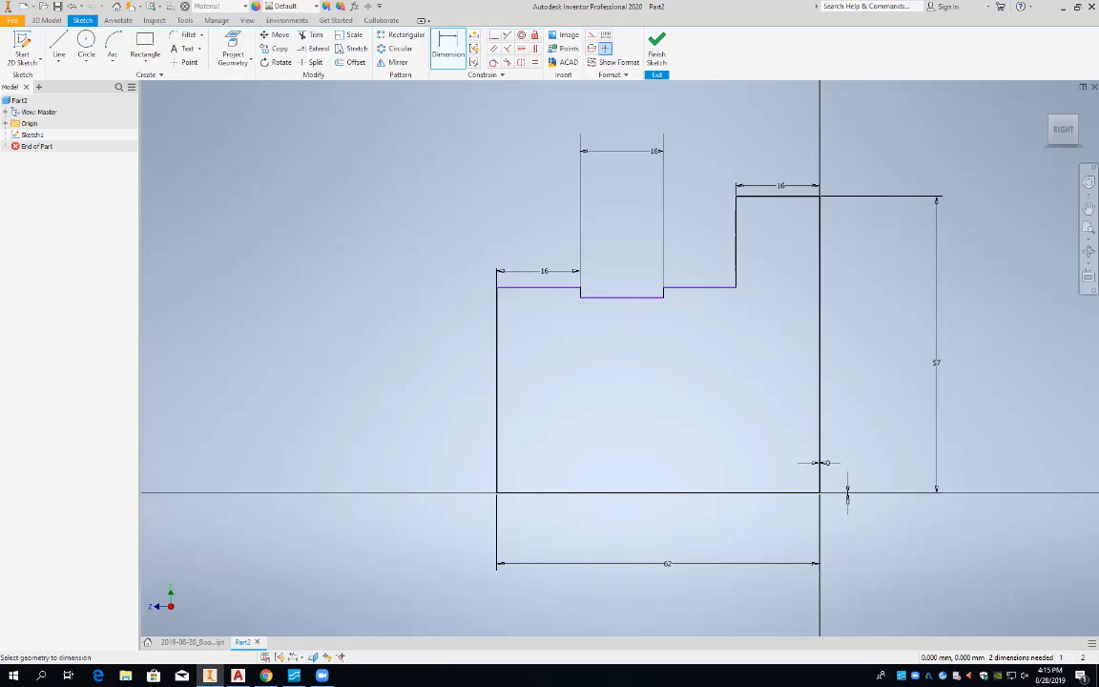
Dimension the height of the profile's short left edge as 65/2 mm.
{"action": "left_click", "coordinate": [496, 381]}
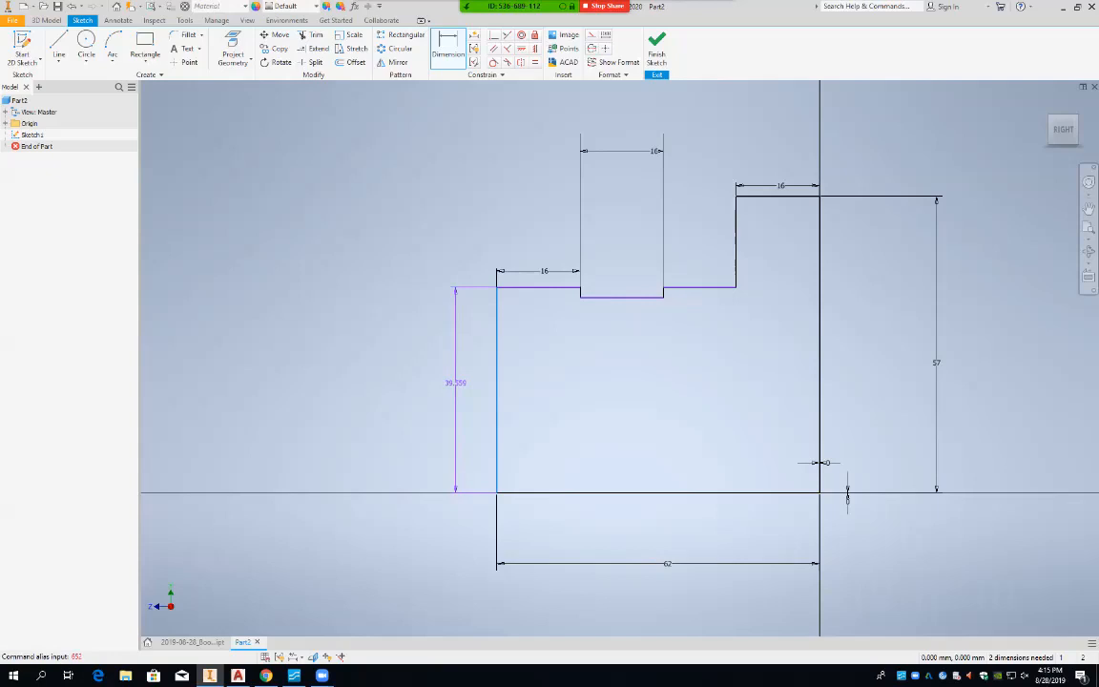
{"action": "left_click", "coordinate": [454, 381]}
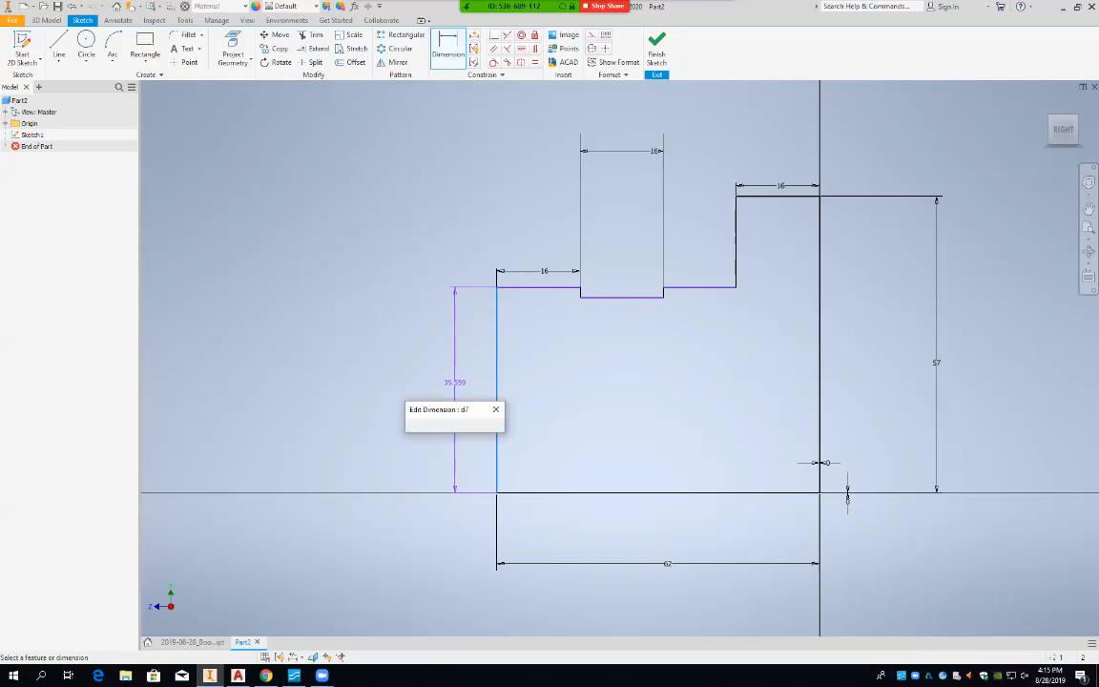
{"action": "type", "text": "65"}
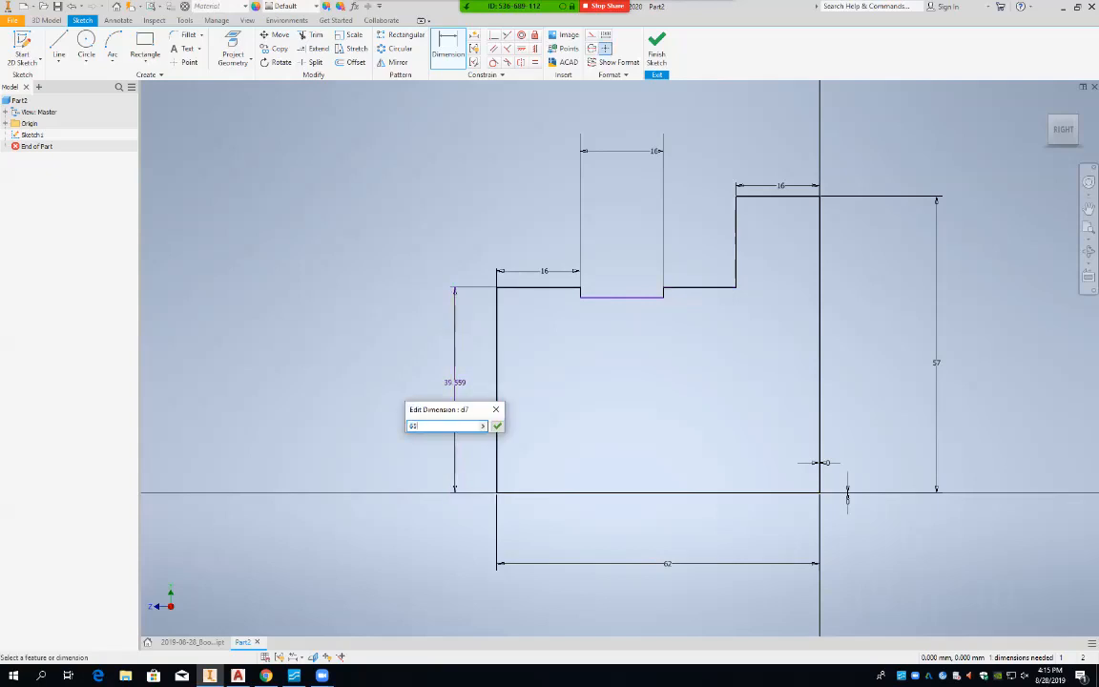
{"action": "key", "text": "BackSpace"}
{"action": "type", "text": "5/2"}
{"action": "key", "text": "Return"}
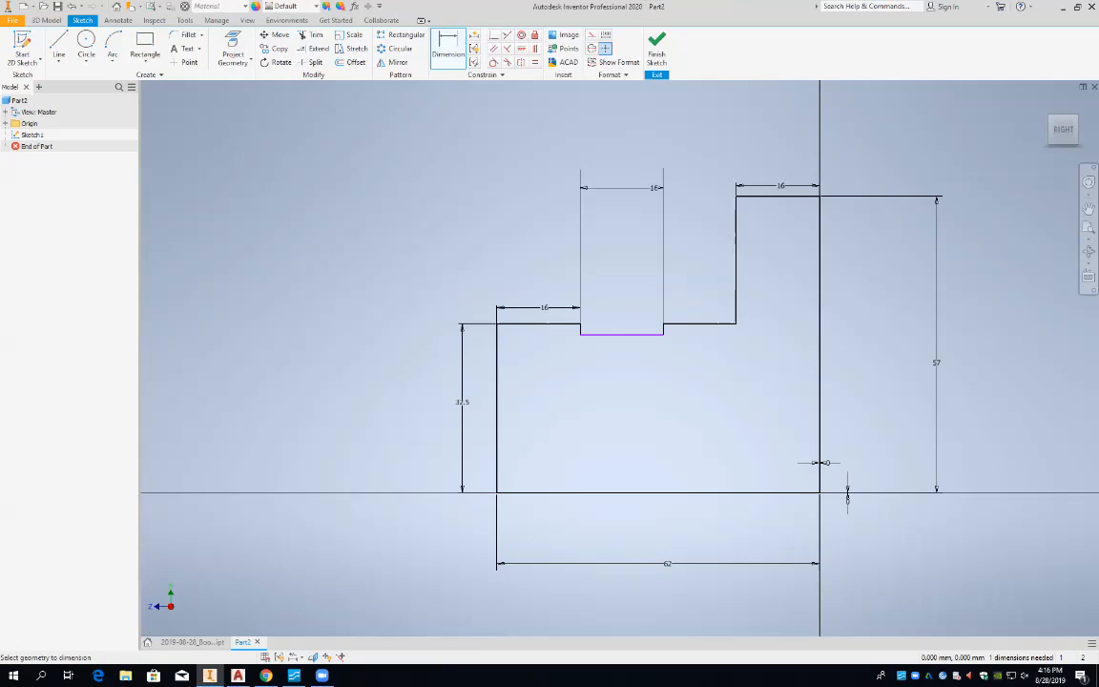
{"action": "left_click", "coordinate": [699, 323]}
{"action": "left_click", "coordinate": [537, 324]}
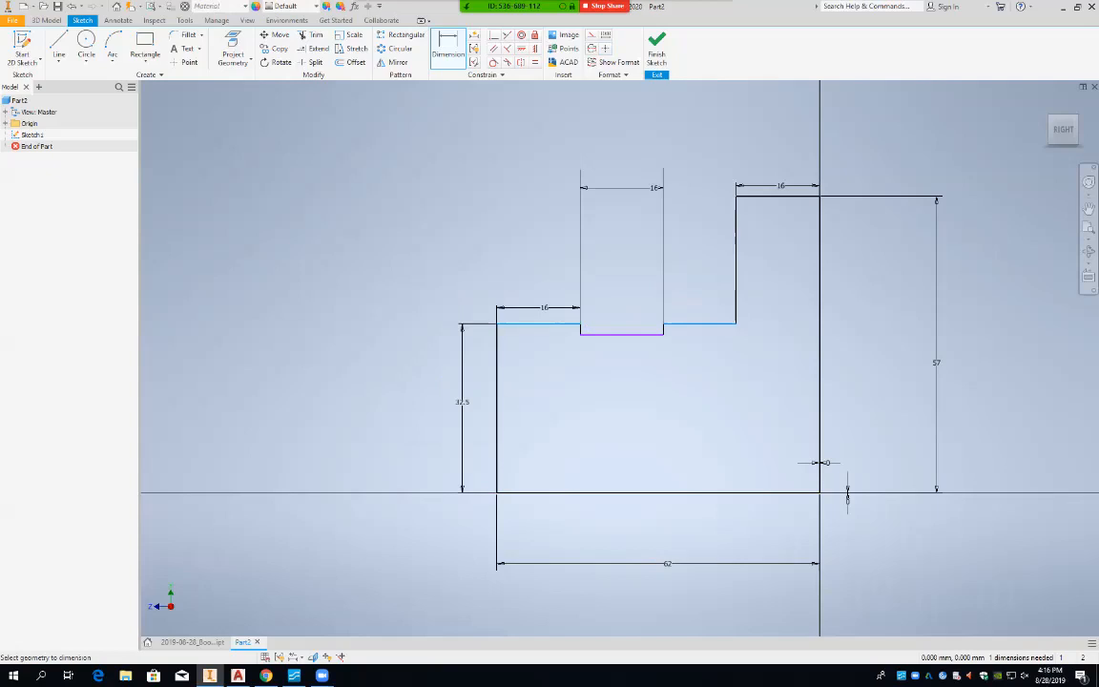
{"action": "key", "text": "Escape"}
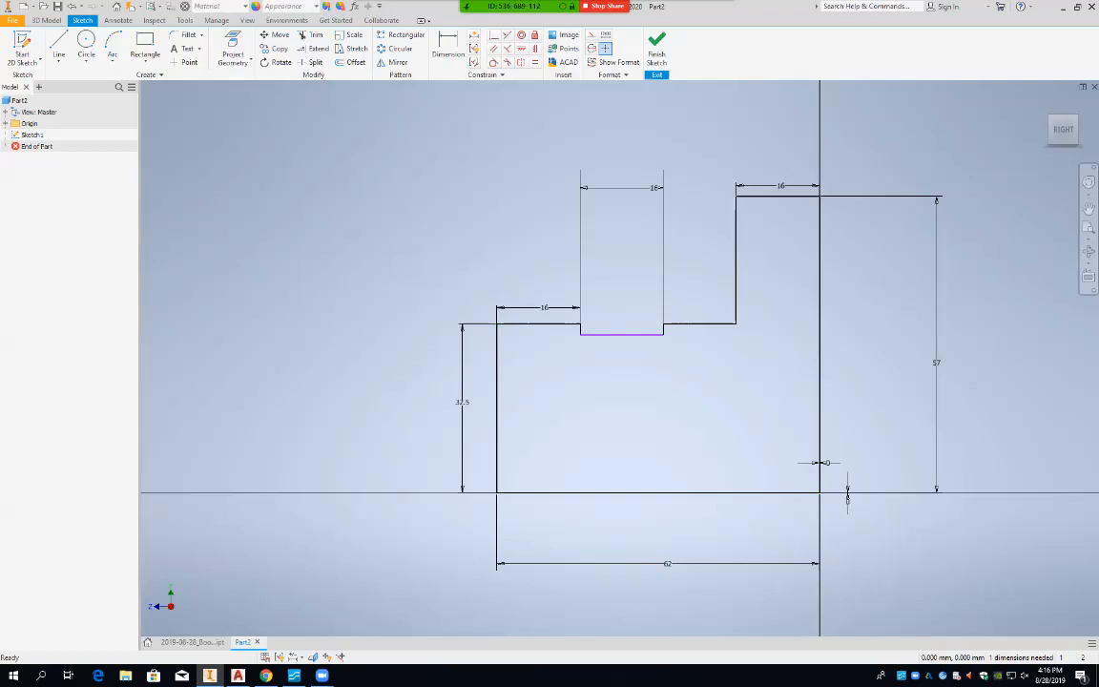
Dimension the notch floor's height above the base edge as 54/2 mm.
{"action": "left_click", "coordinate": [488, 484]}
{"action": "left_click", "coordinate": [653, 330]}
{"action": "left_click", "coordinate": [447, 44]}
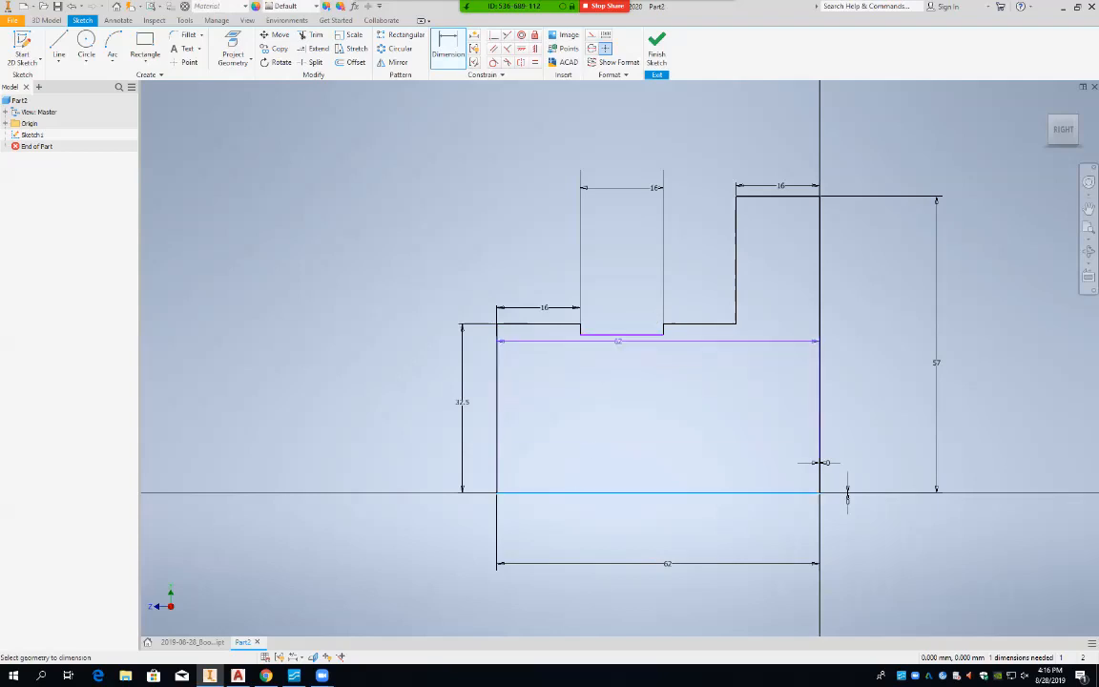
{"action": "left_click", "coordinate": [610, 334]}
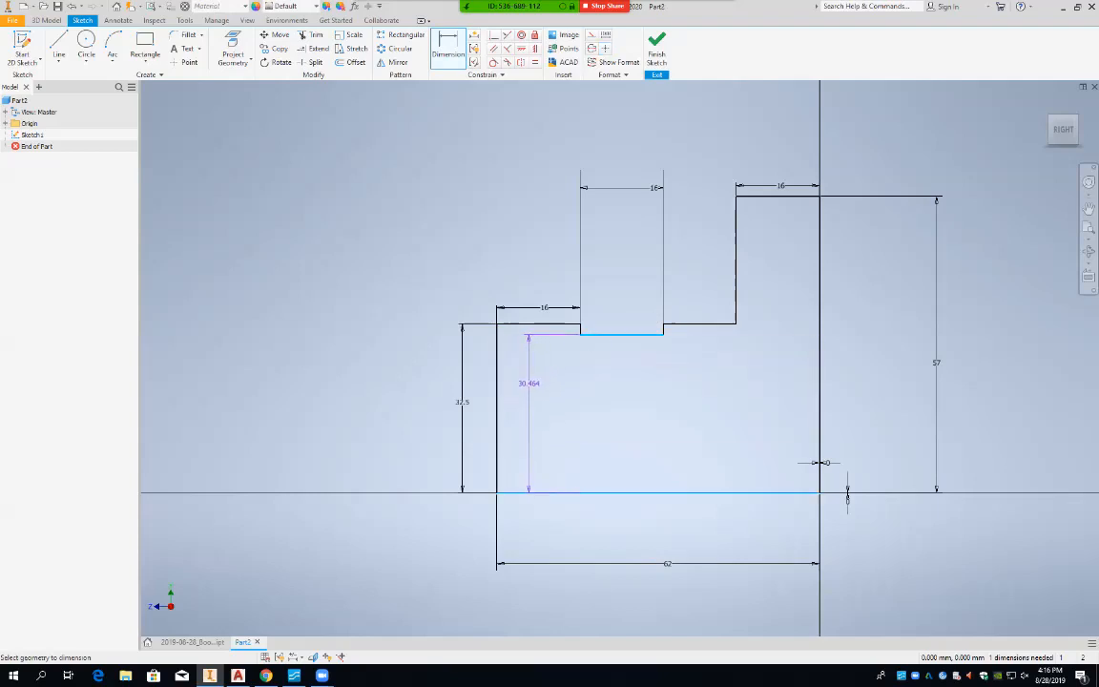
{"action": "left_click", "coordinate": [482, 420]}
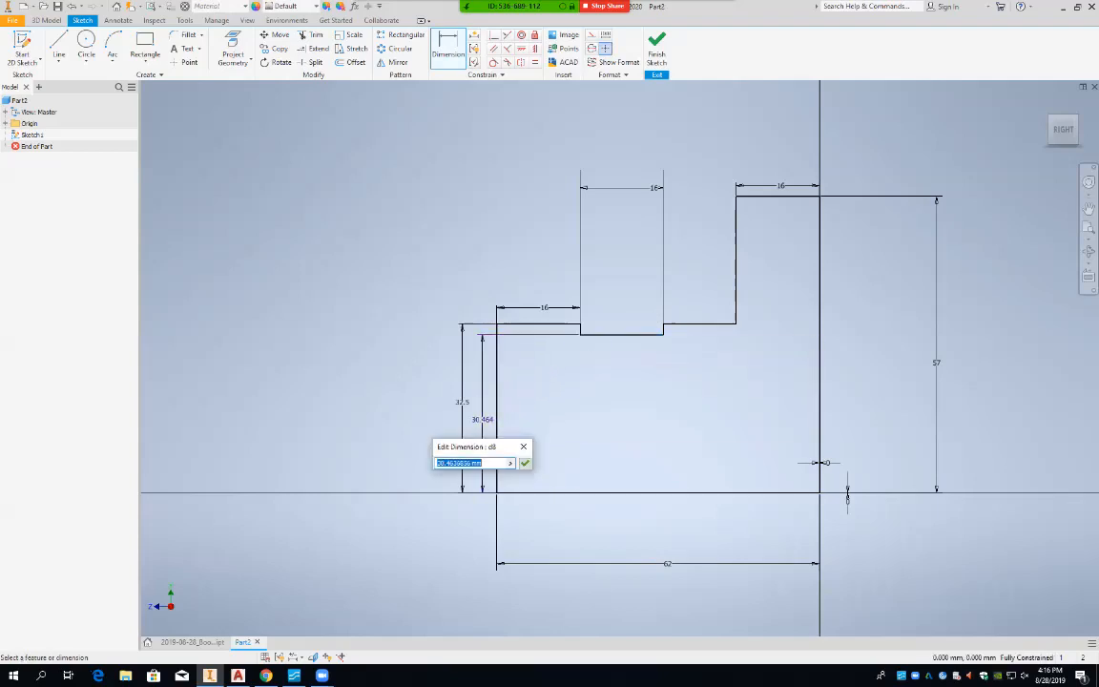
{"action": "type", "text": "54/2"}
{"action": "key", "text": "Return"}
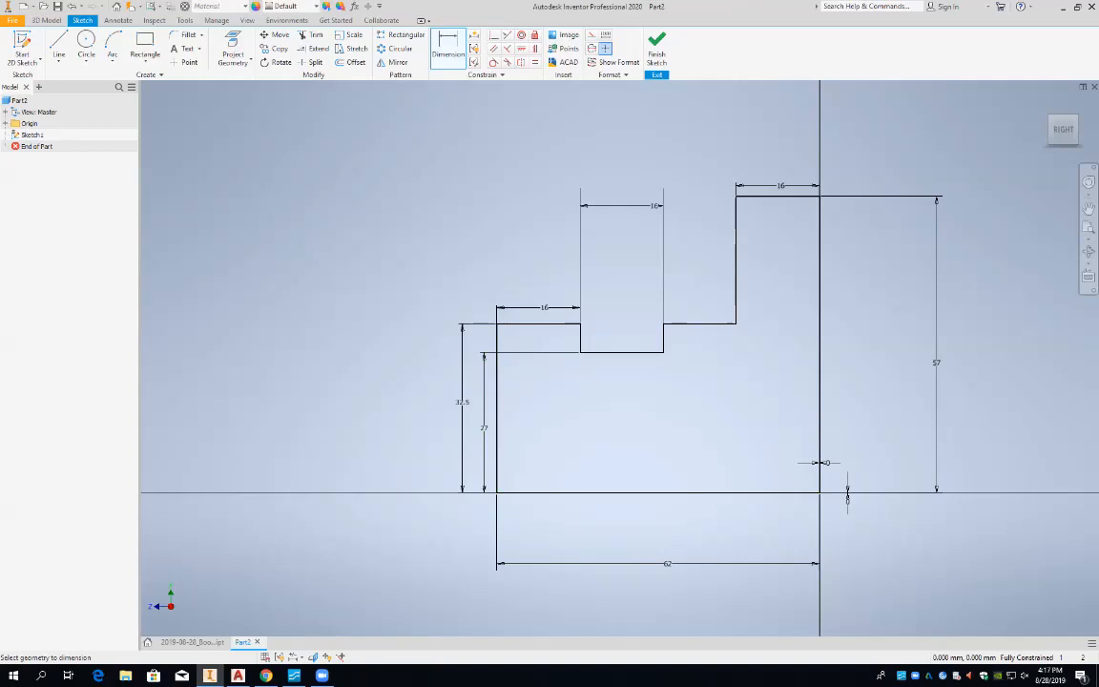
Finish the sketch and revolve the profile a full 360 degrees around its 62 mm base edge.
{"action": "left_click", "coordinate": [656, 47]}
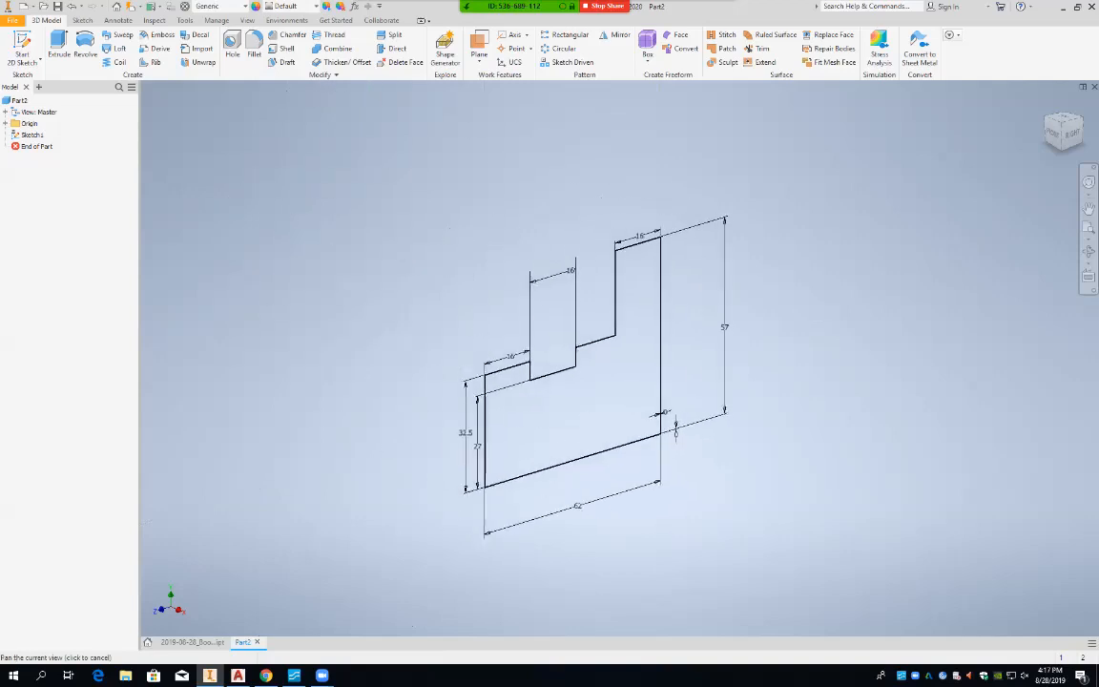
{"action": "left_click", "coordinate": [85, 48]}
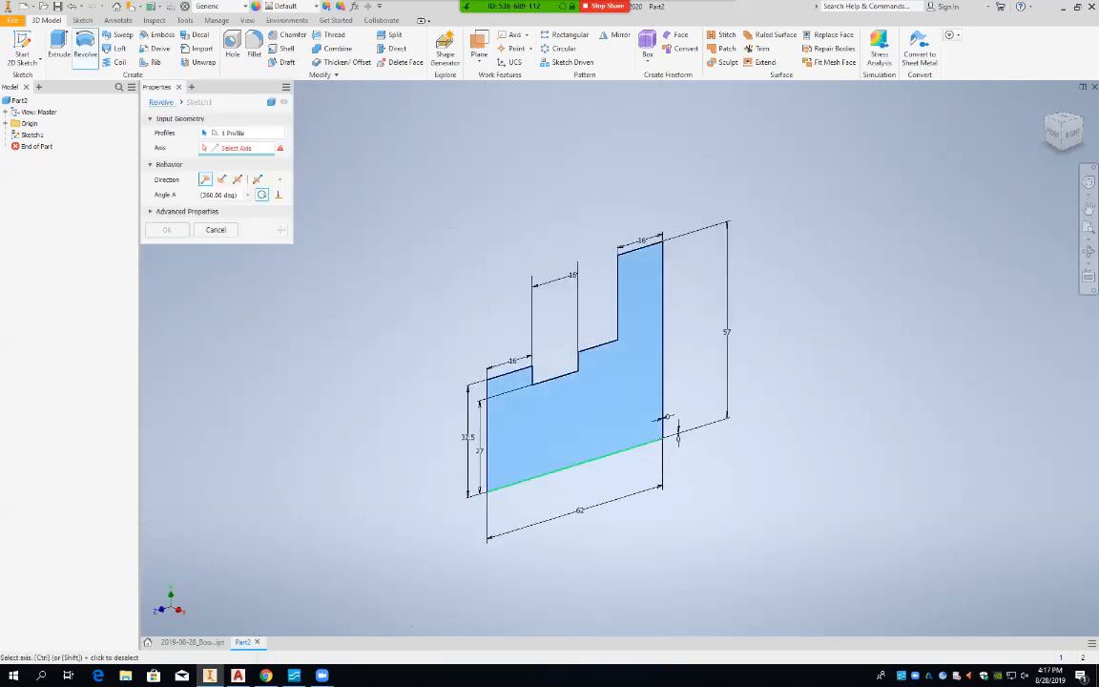
{"action": "left_click", "coordinate": [673, 435]}
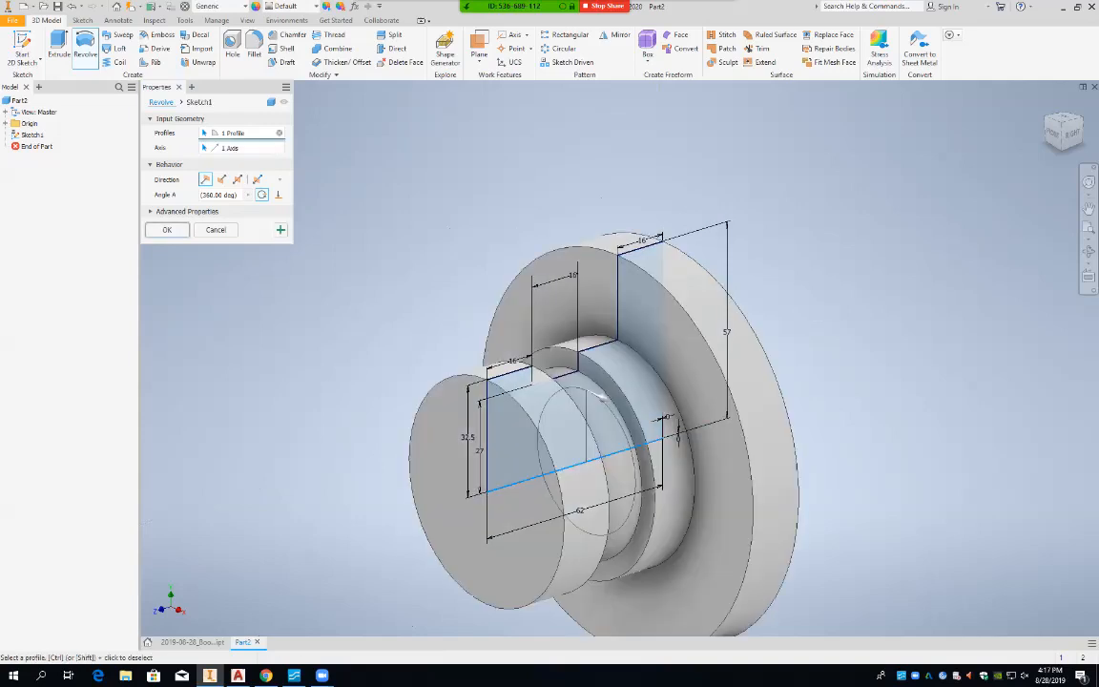
{"action": "left_click", "coordinate": [166, 230]}
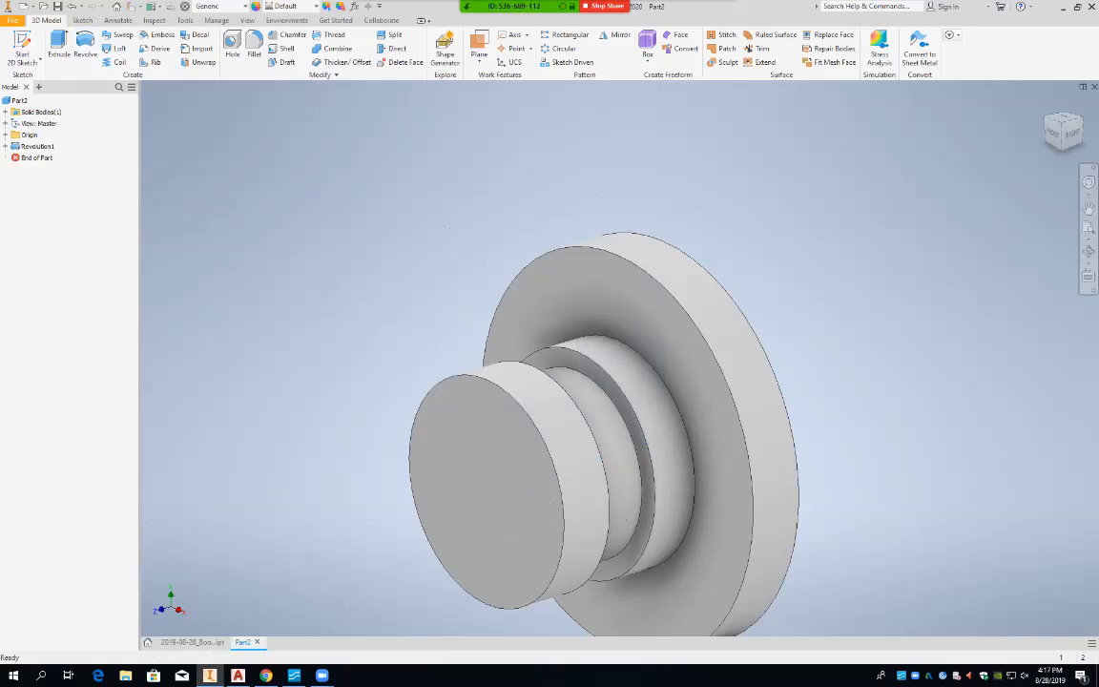
Start a sketch on the smaller end face and place a point about 11 mm left of and 12 mm above its centre.
{"action": "left_click", "coordinate": [22, 59]}
{"action": "left_click", "coordinate": [39, 77]}
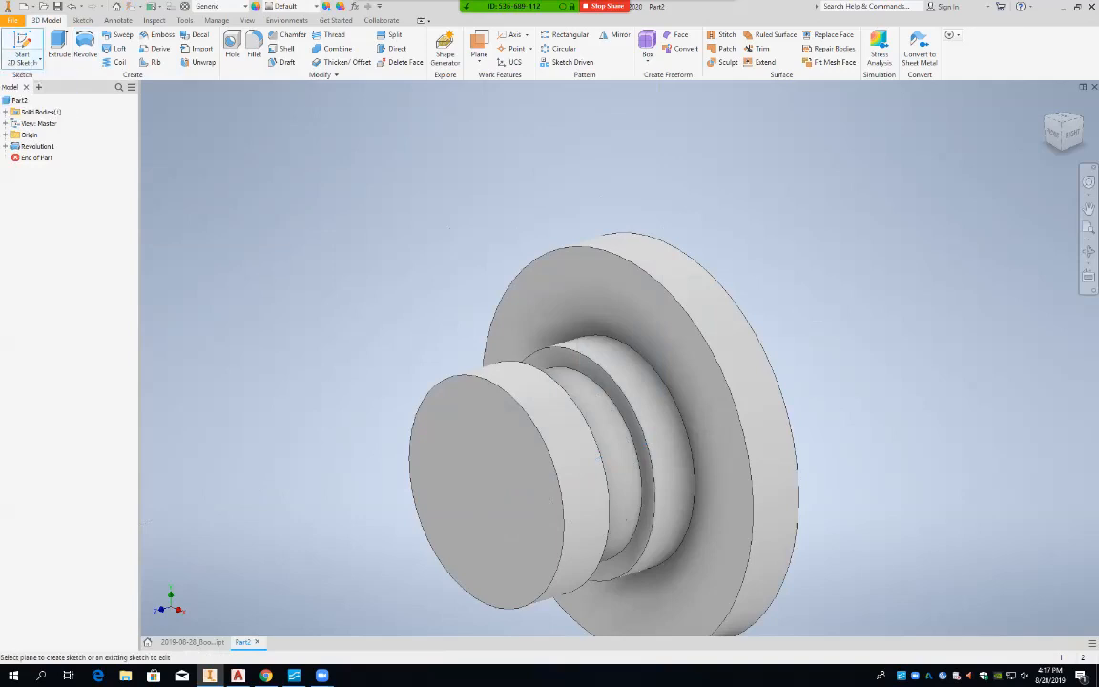
{"action": "left_click", "coordinate": [486, 492]}
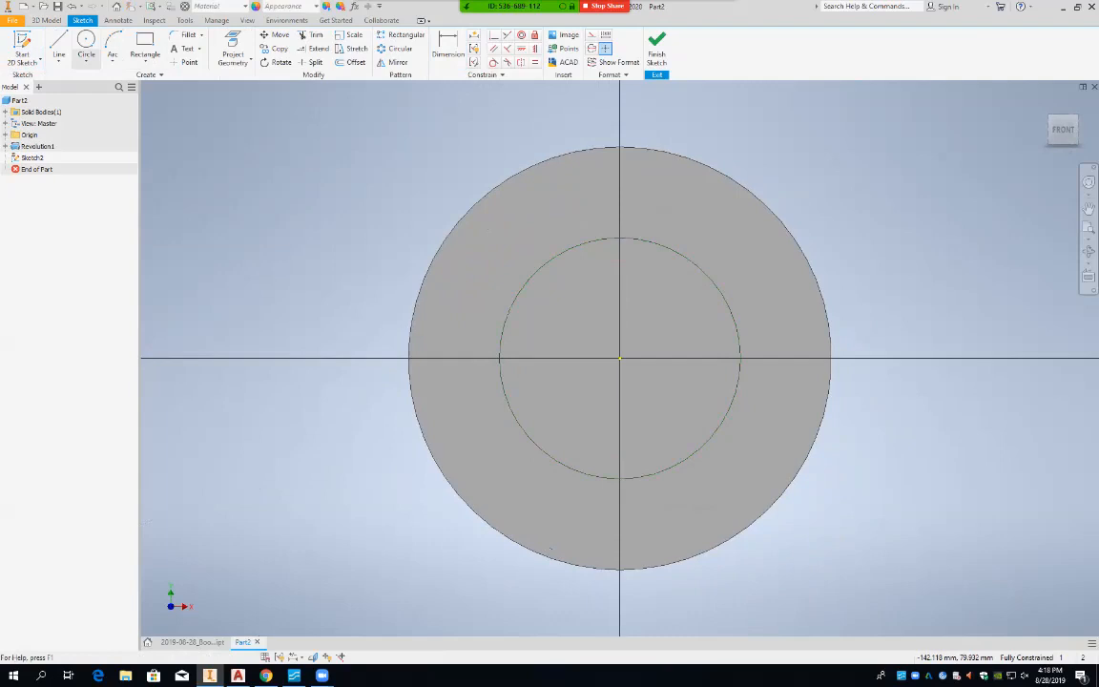
{"action": "left_click", "coordinate": [184, 62]}
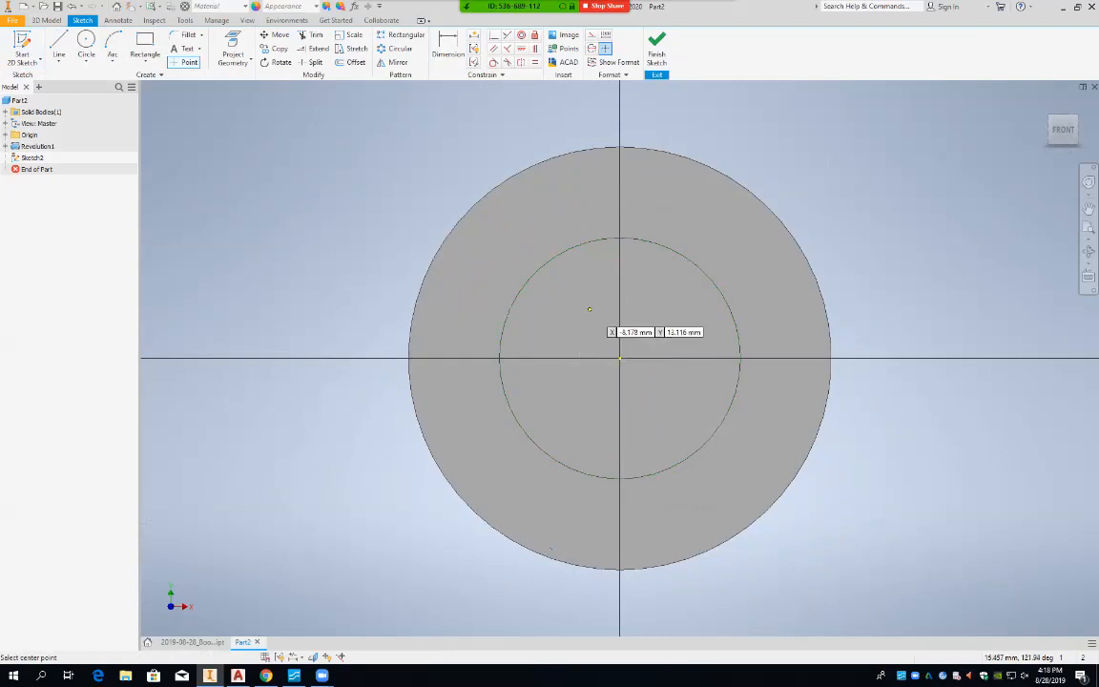
{"action": "left_click", "coordinate": [579, 313]}
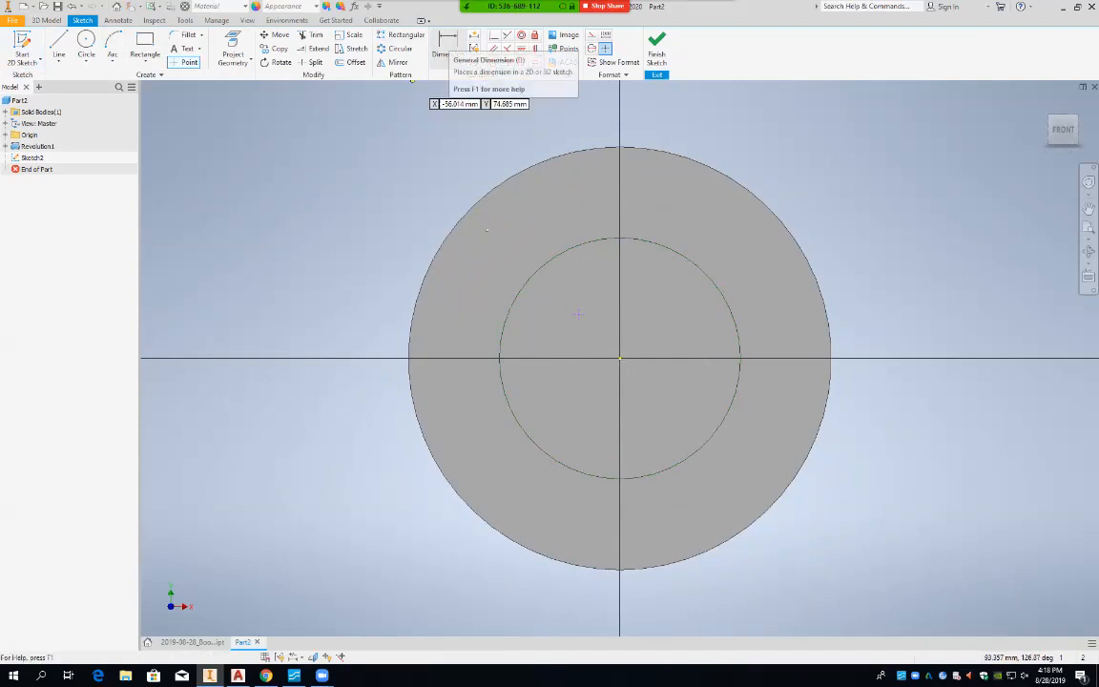
Dimension the point's horizontal distance from the face centre as 0 mm.
{"action": "left_click", "coordinate": [447, 44]}
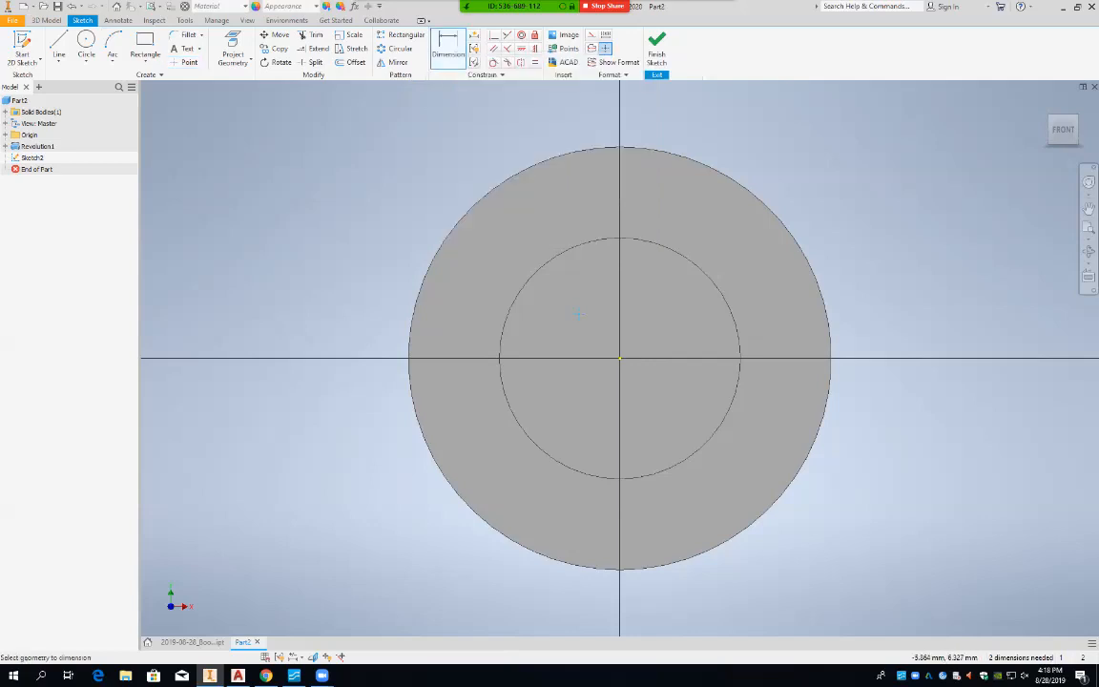
{"action": "left_click", "coordinate": [621, 359]}
{"action": "left_click", "coordinate": [577, 315]}
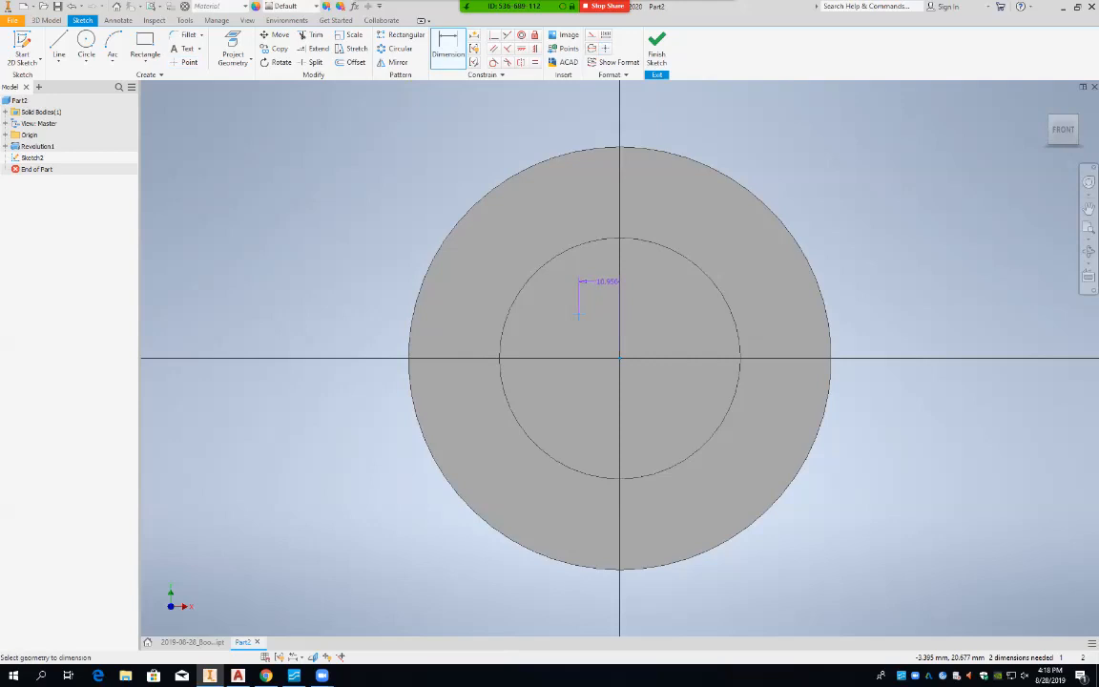
{"action": "left_click", "coordinate": [601, 283]}
{"action": "type", "text": "0"}
{"action": "key", "text": "Return"}
Dimension the point vertically from the origin so it coincides with the face centre, and finish the sketch.
{"action": "left_click", "coordinate": [619, 313]}
{"action": "left_click", "coordinate": [620, 358]}
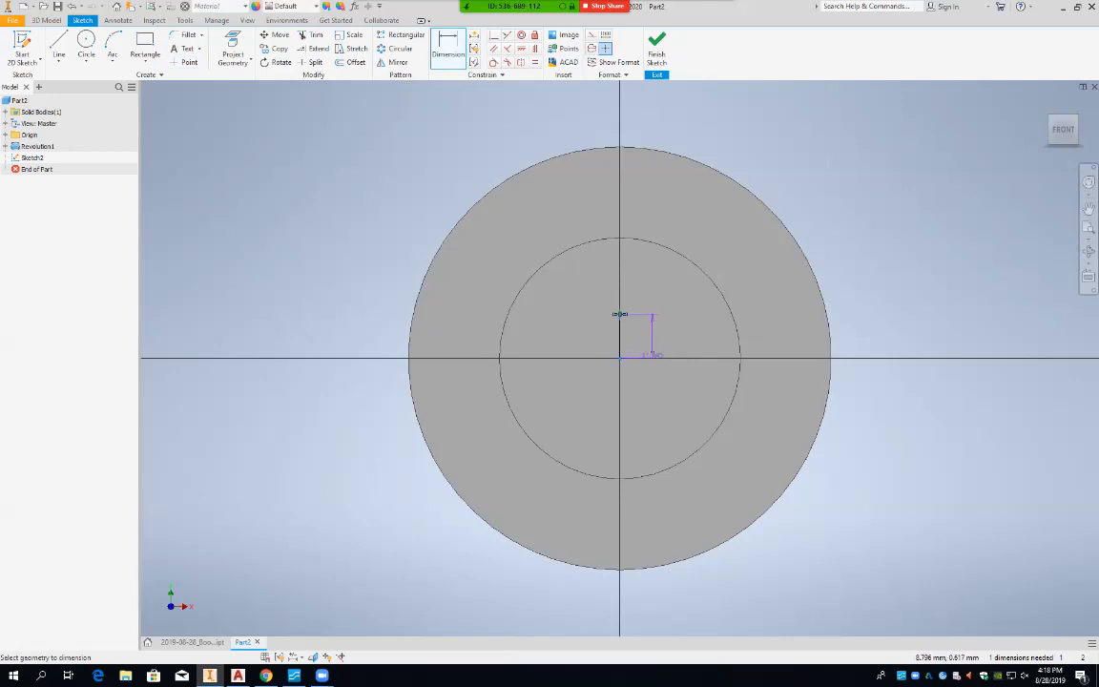
{"action": "left_click", "coordinate": [680, 334]}
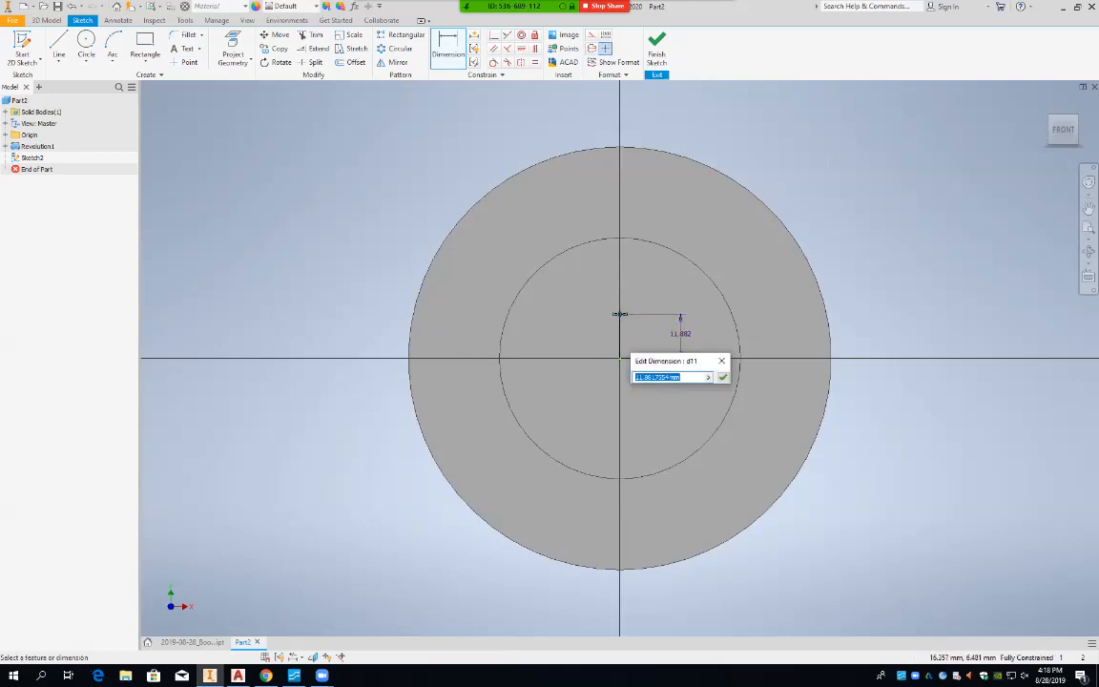
{"action": "key", "text": "Escape"}
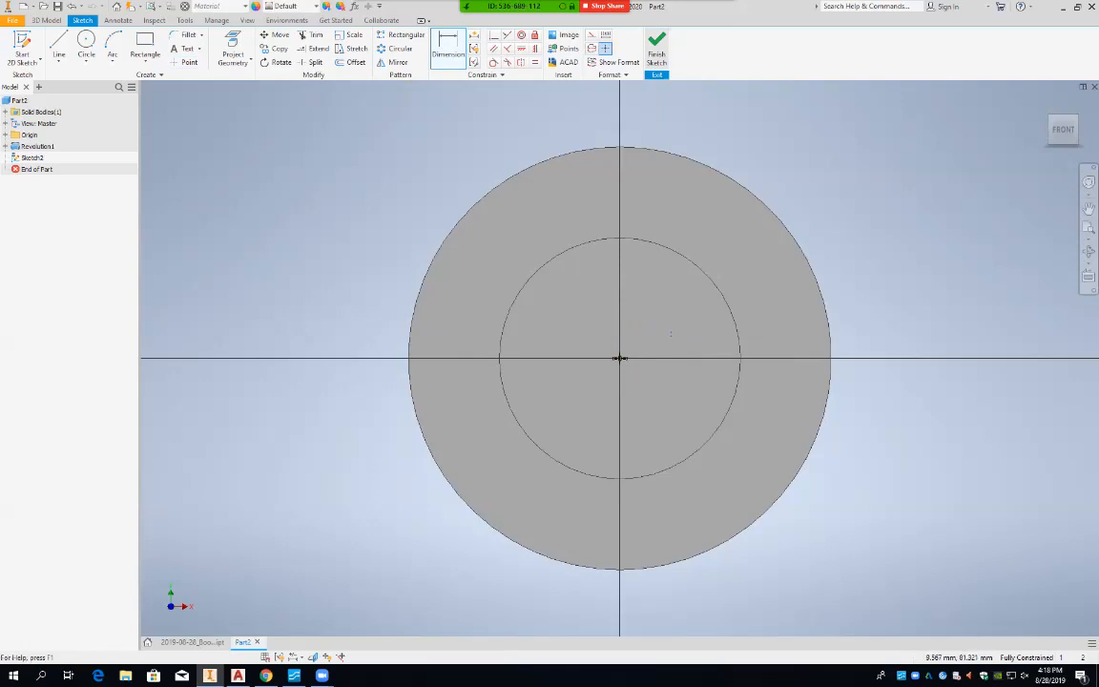
{"action": "key", "text": "F6"}
{"action": "key", "text": "ctrl+Return"}
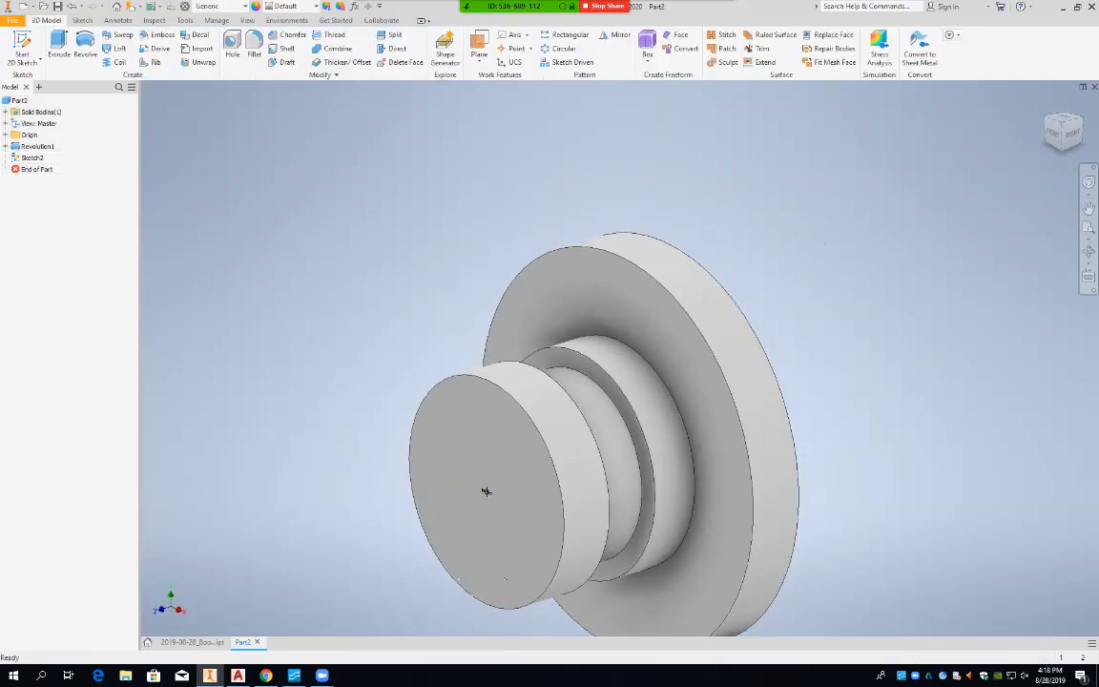
Cut a simple 41 mm diameter hole through the whole part at the sketched centre point.
{"action": "key", "text": "h"}
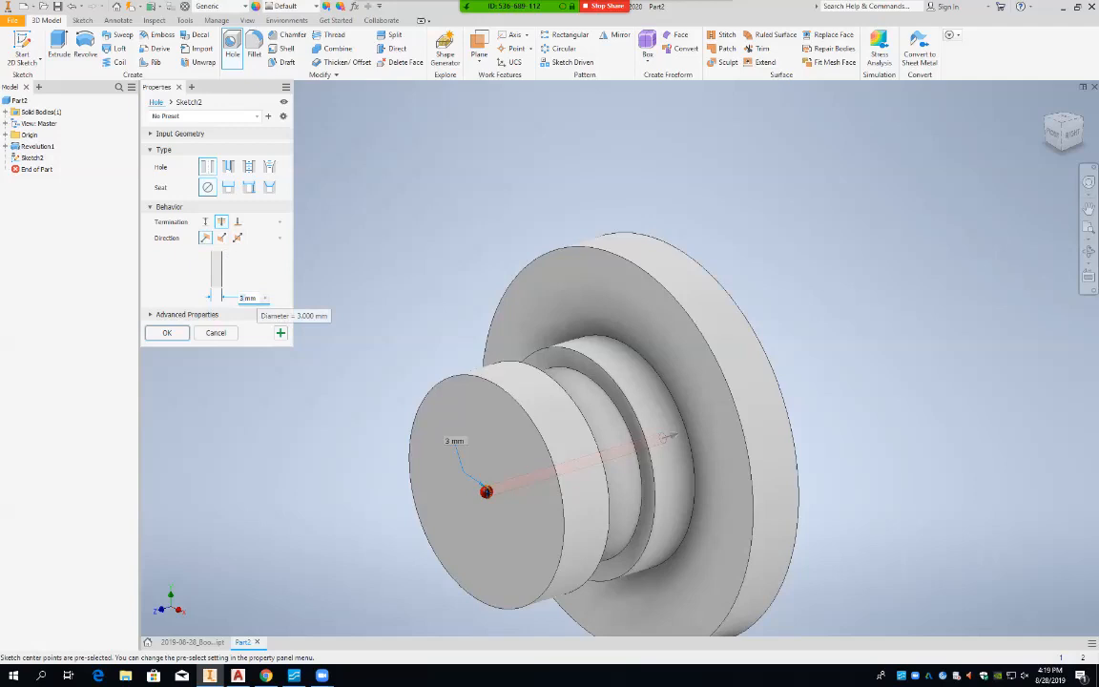
{"action": "type", "text": "41"}
{"action": "key", "text": "Return"}
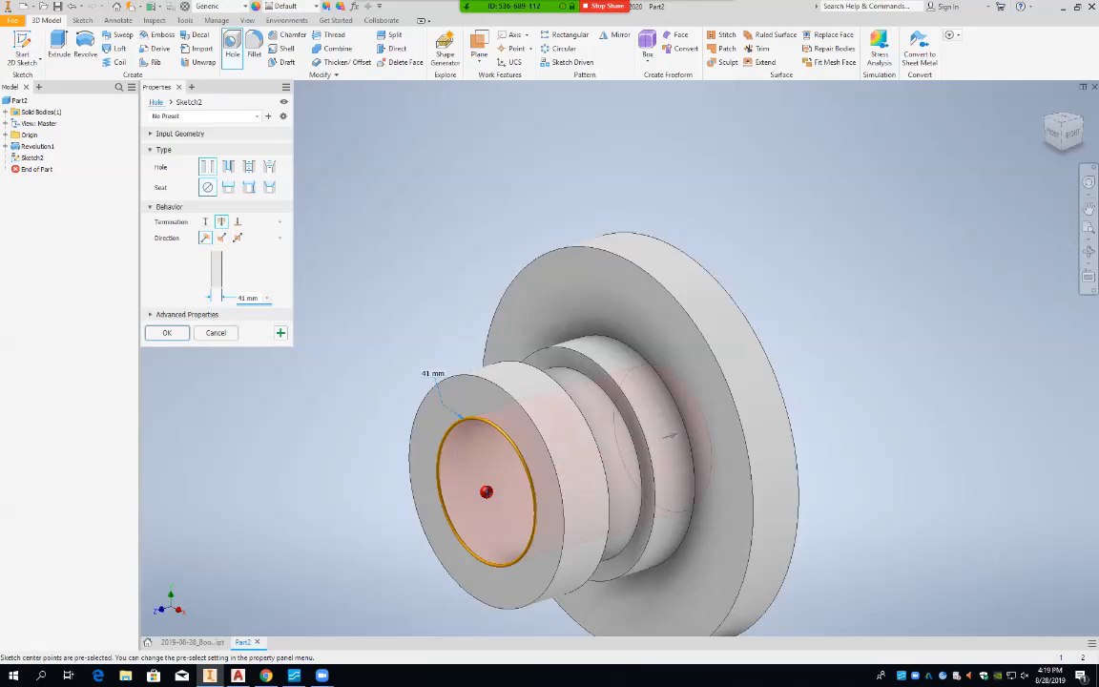
{"action": "left_click", "coordinate": [167, 332]}
{"action": "key", "text": "F2"}
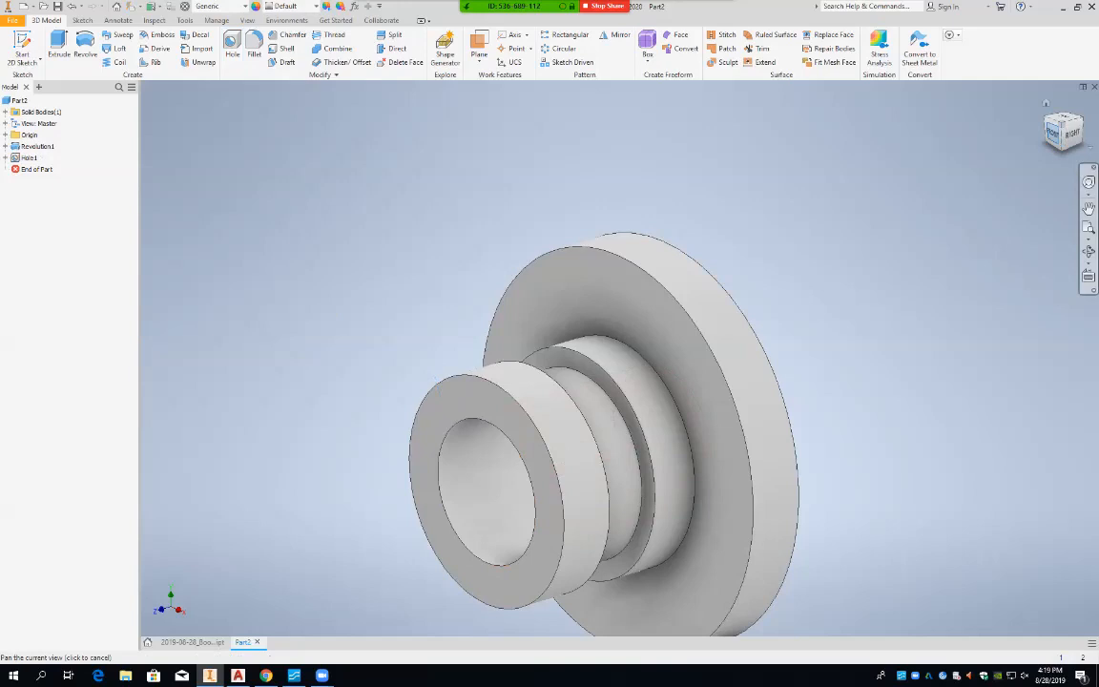
{"action": "middle_click_drag", "start_coordinate": [426, 467], "coordinate": [428, 416], "text": "shift"}
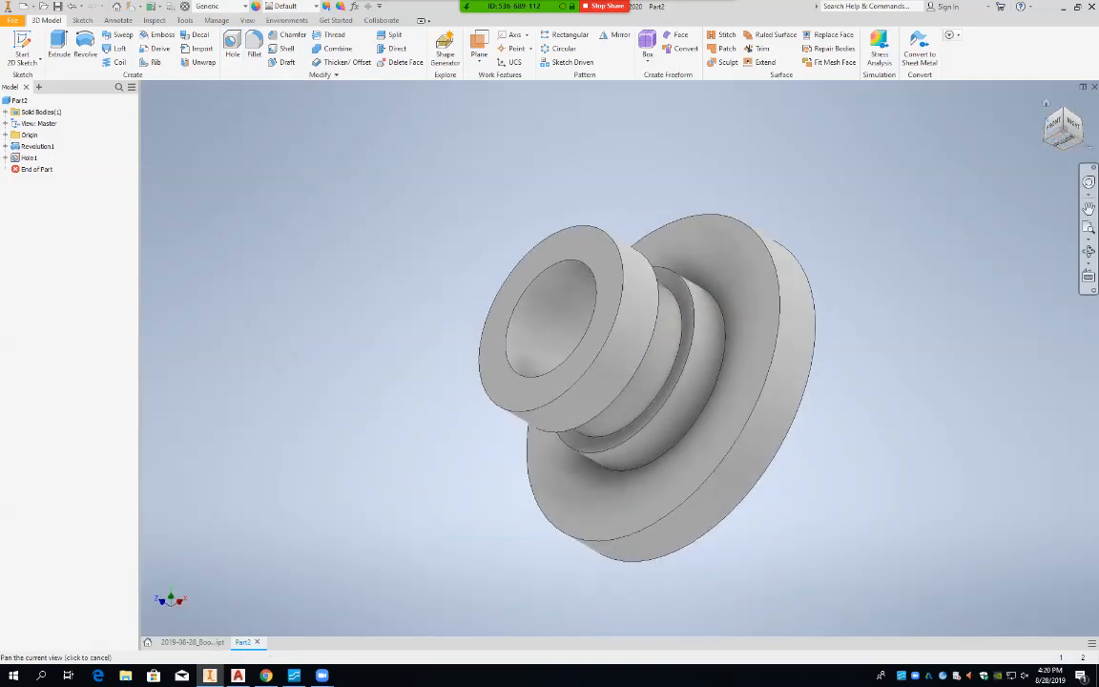
{"action": "key", "text": "F6"}
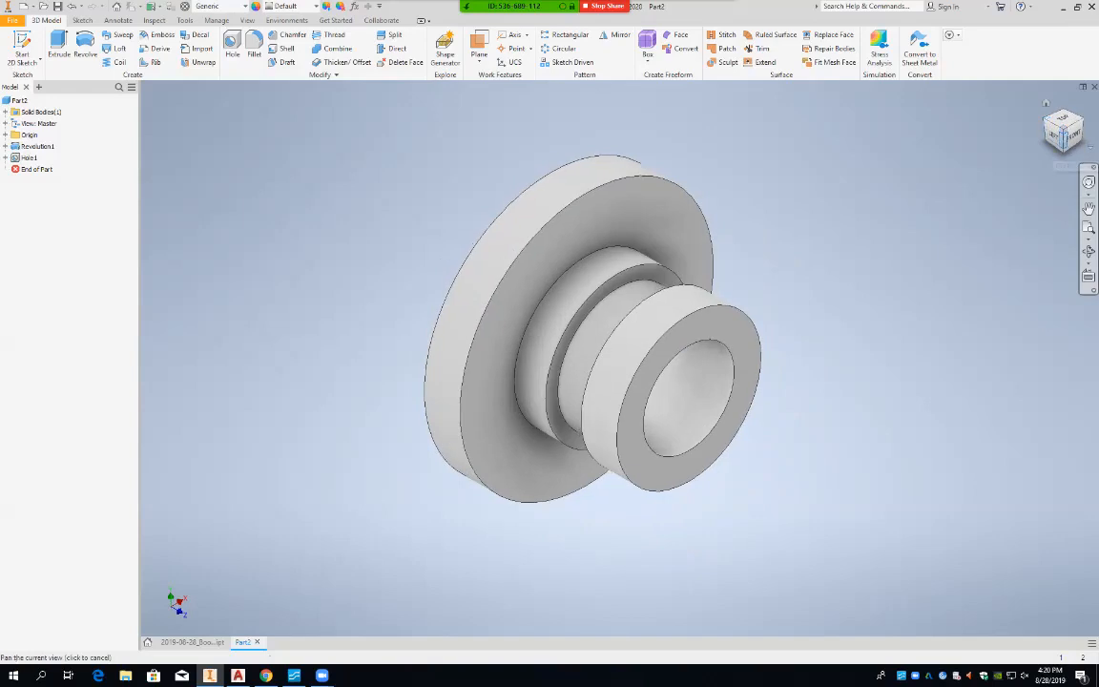
{"action": "left_click", "coordinate": [1063, 140]}
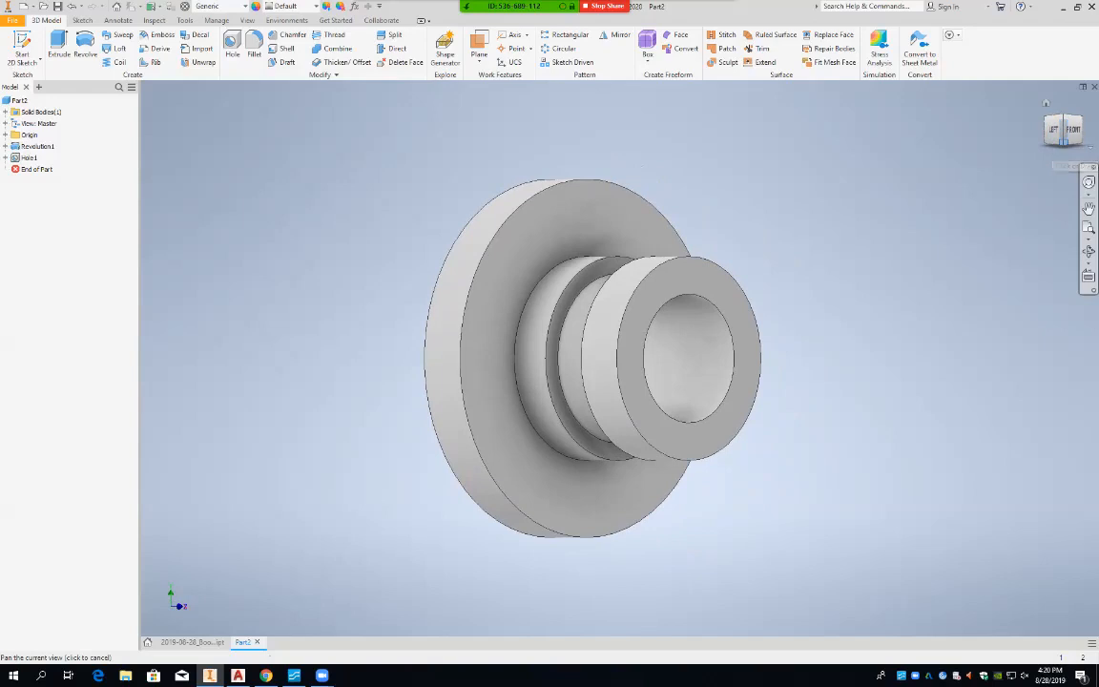
{"action": "key", "text": "Escape"}
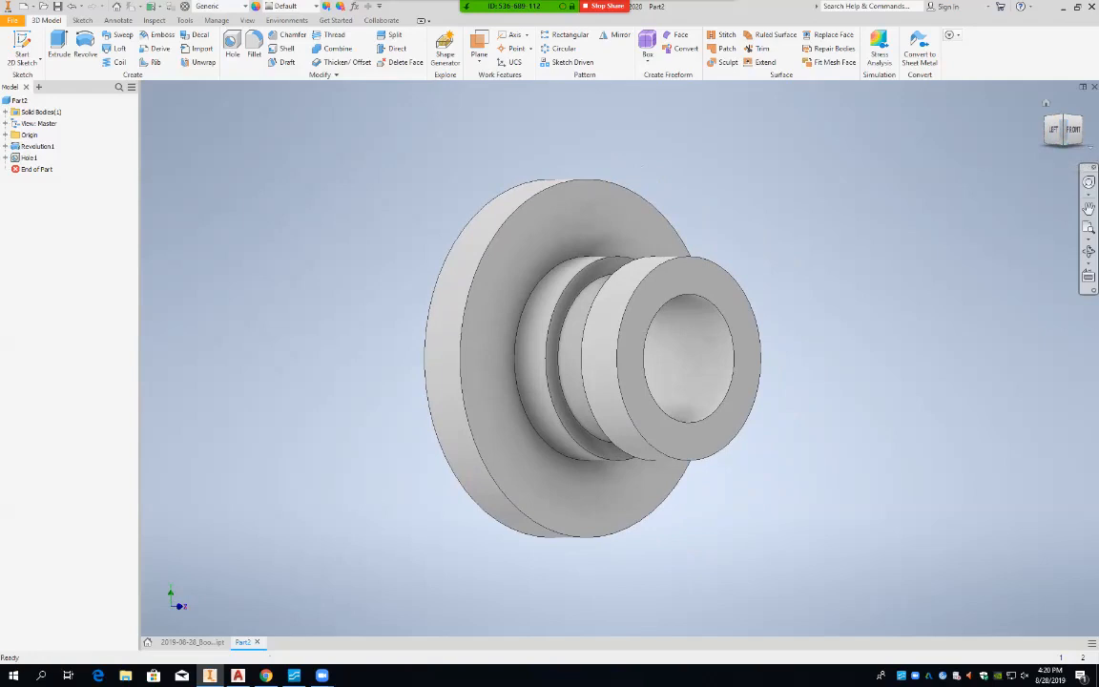
{"action": "left_click_drag", "start_coordinate": [1056, 132], "coordinate": [1042, 116]}
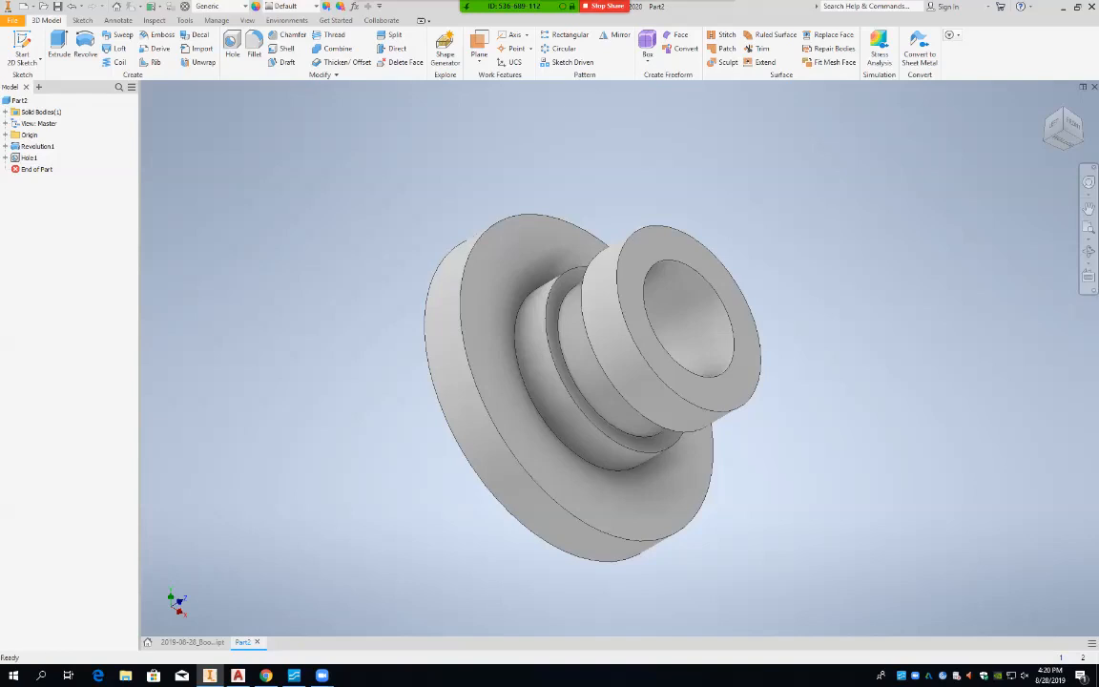
Edit the central through hole to set its diameter to 30 mm.
{"action": "left_click", "coordinate": [668, 324]}
{"action": "right_click", "coordinate": [32, 158]}
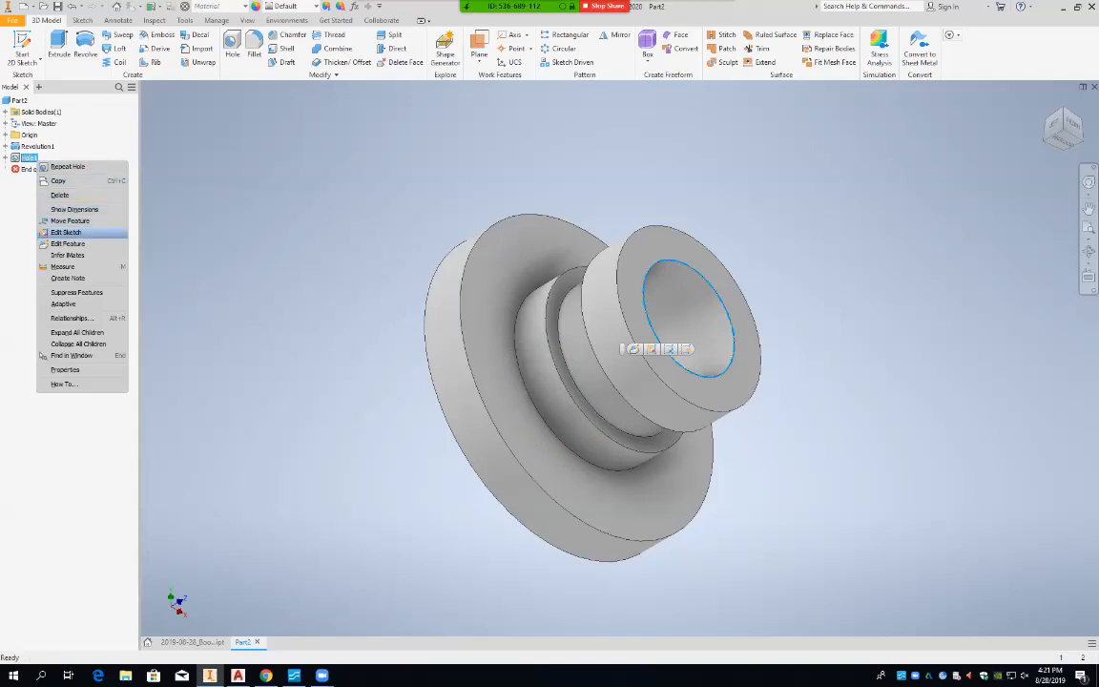
{"action": "left_click", "coordinate": [67, 243]}
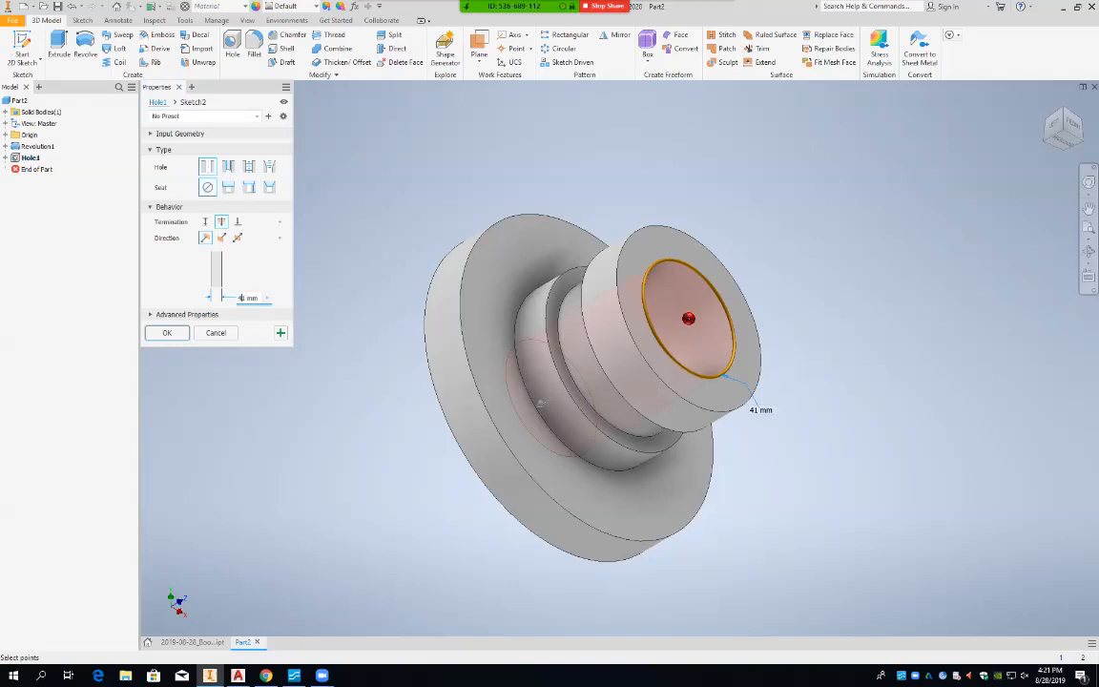
{"action": "type", "text": "30"}
{"action": "key", "text": "Return"}
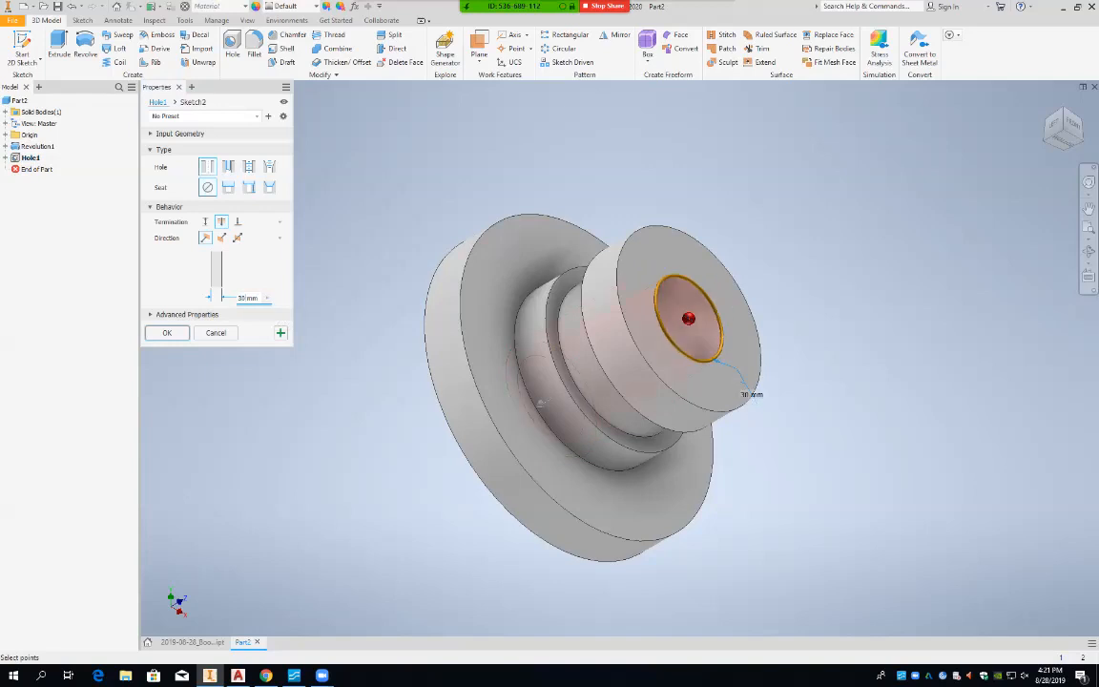
{"action": "key", "text": "Return"}
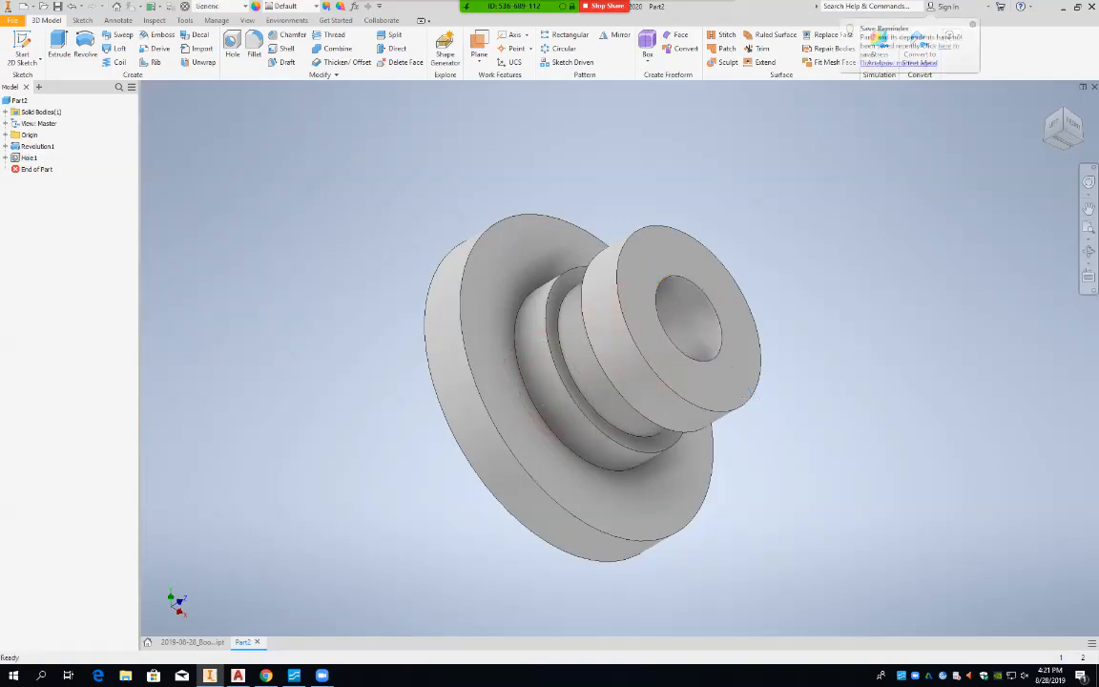
Start a sketch on the smaller end face and place a point about 13 mm left of and 14 mm above its centre.
{"action": "key", "text": "F2"}
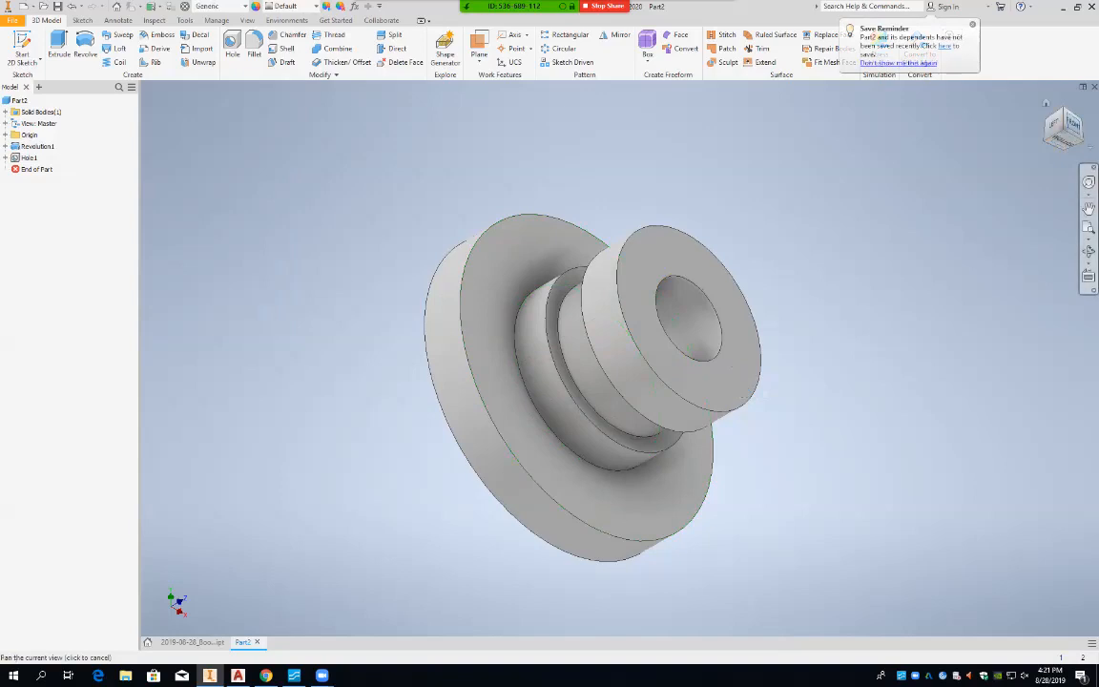
{"action": "left_click", "coordinate": [1065, 127]}
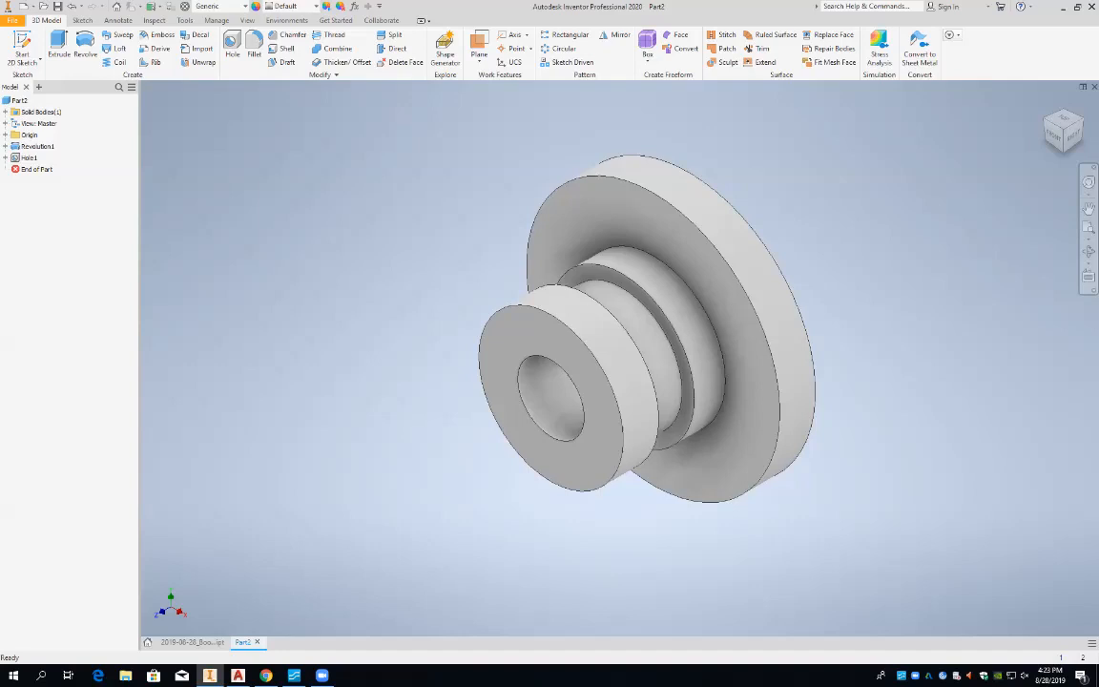
{"action": "left_click", "coordinate": [22, 59]}
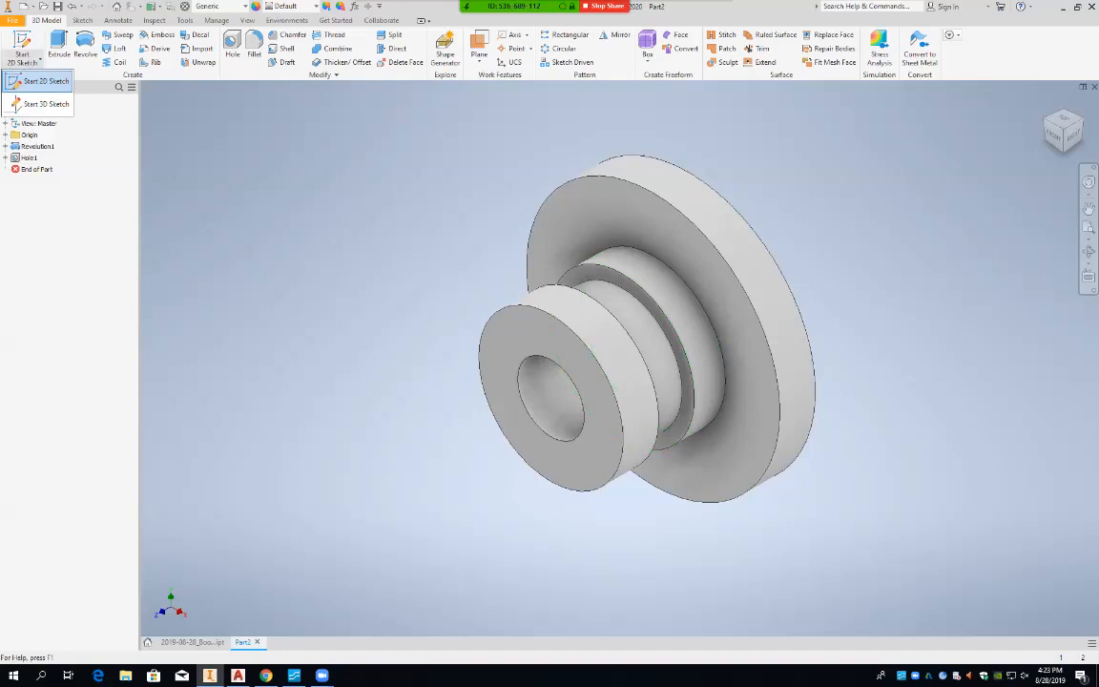
{"action": "left_click", "coordinate": [38, 81]}
{"action": "left_click", "coordinate": [503, 355]}
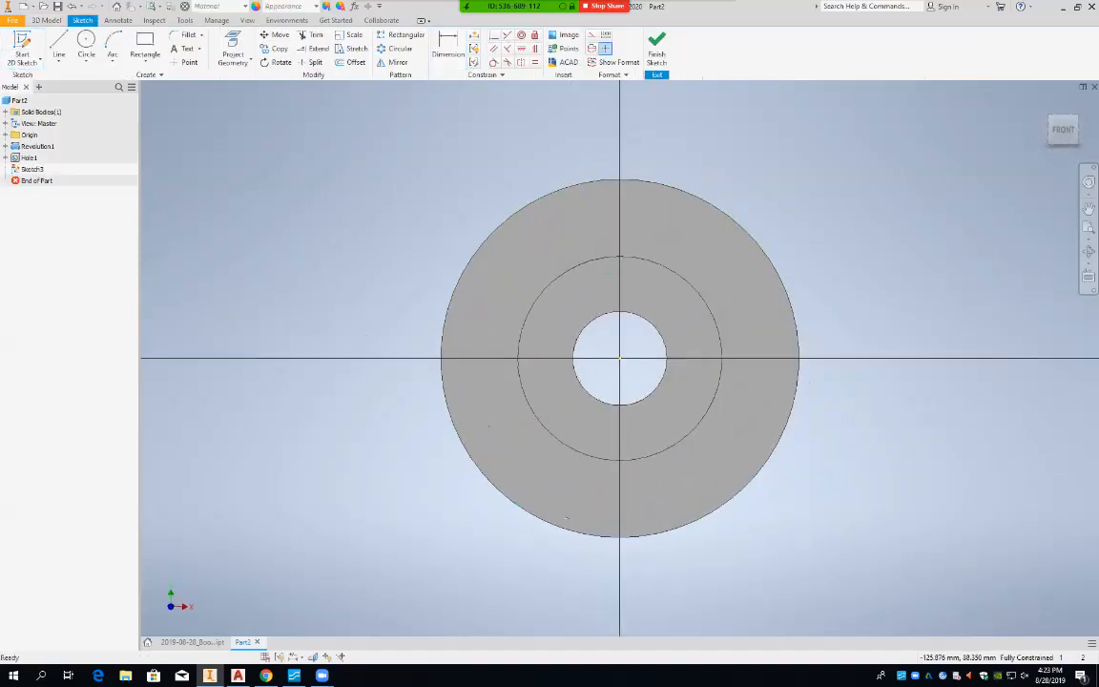
{"action": "left_click", "coordinate": [186, 62]}
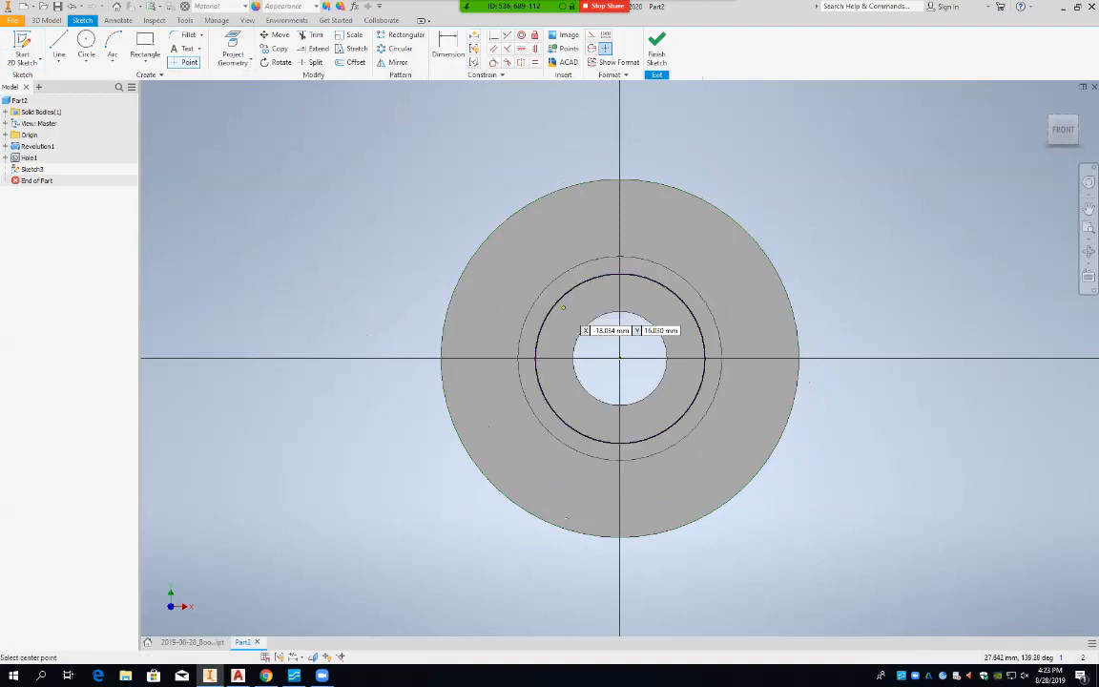
{"action": "left_click", "coordinate": [576, 313]}
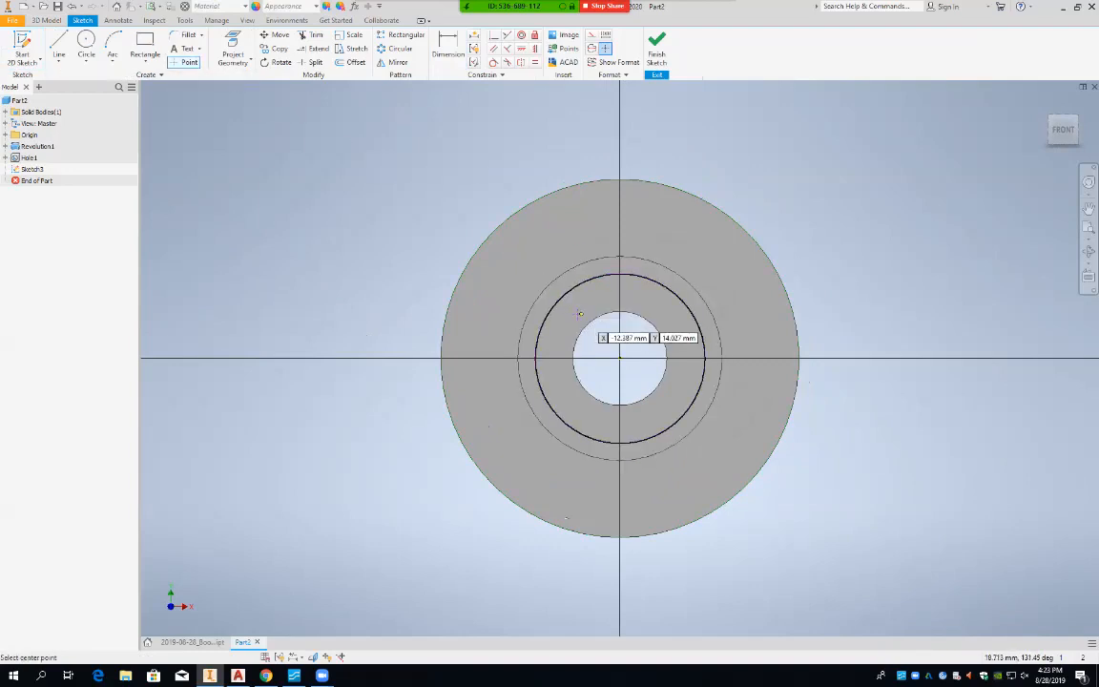
Dimension the new point's vertical distance from the origin as 0 mm.
{"action": "left_click", "coordinate": [447, 45]}
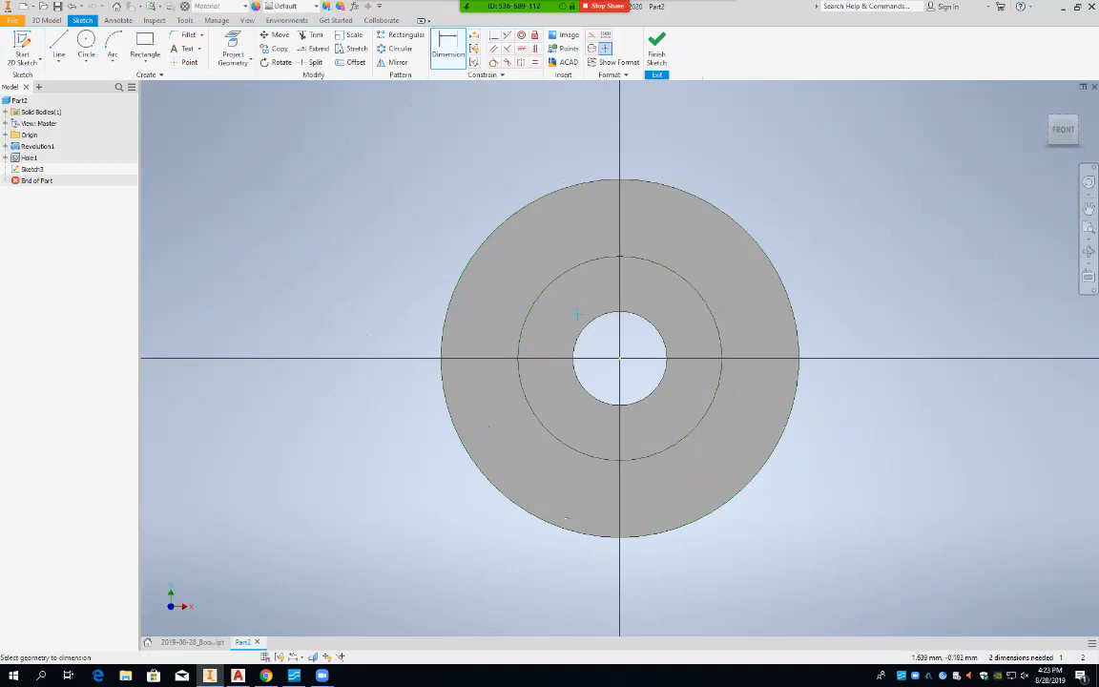
{"action": "left_click", "coordinate": [576, 313]}
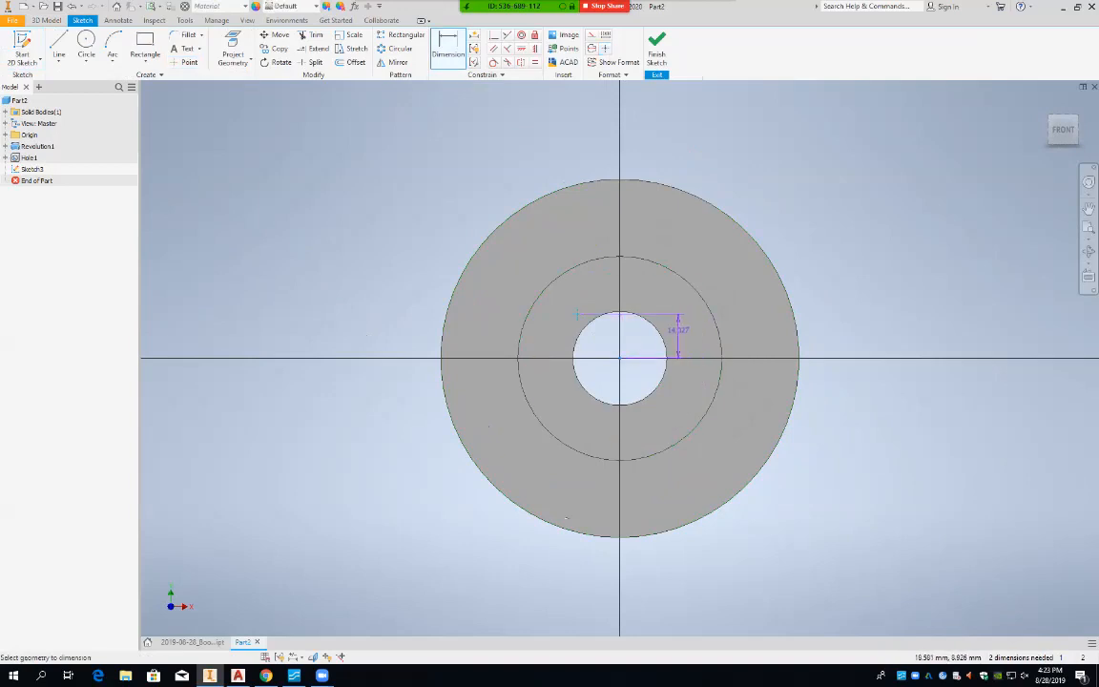
{"action": "left_click", "coordinate": [677, 326]}
{"action": "type", "text": "0"}
{"action": "key", "text": "Return"}
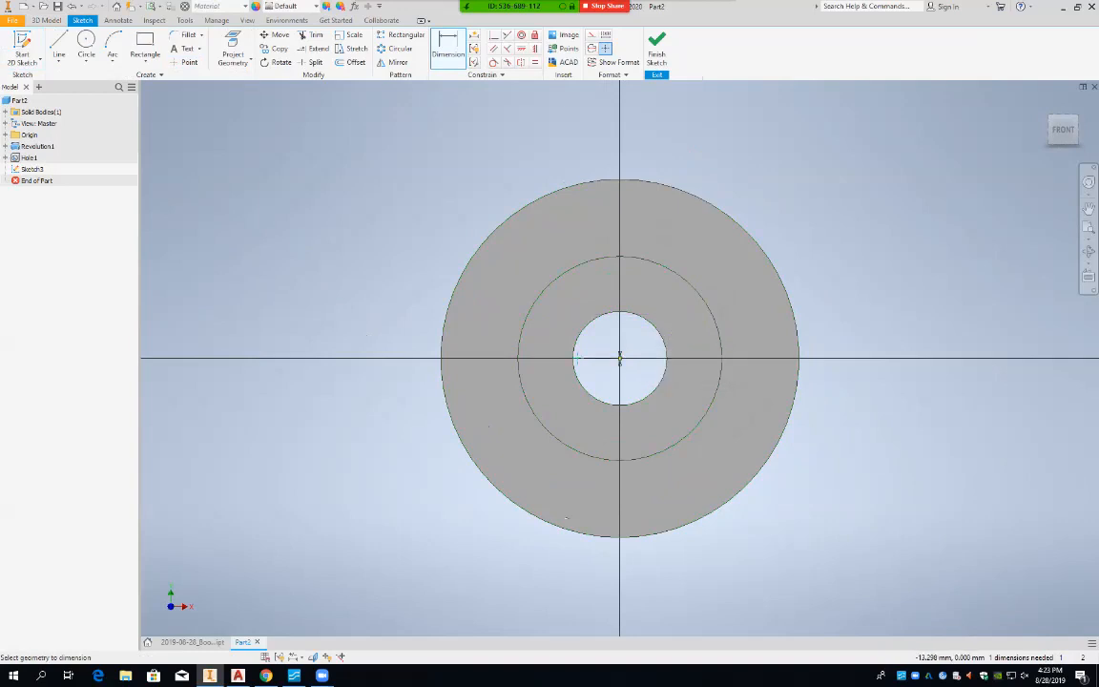
Dimension the new point's horizontal distance from the origin as 0 mm and finish the sketch.
{"action": "left_click", "coordinate": [577, 359]}
{"action": "left_click", "coordinate": [580, 382]}
{"action": "type", "text": "0"}
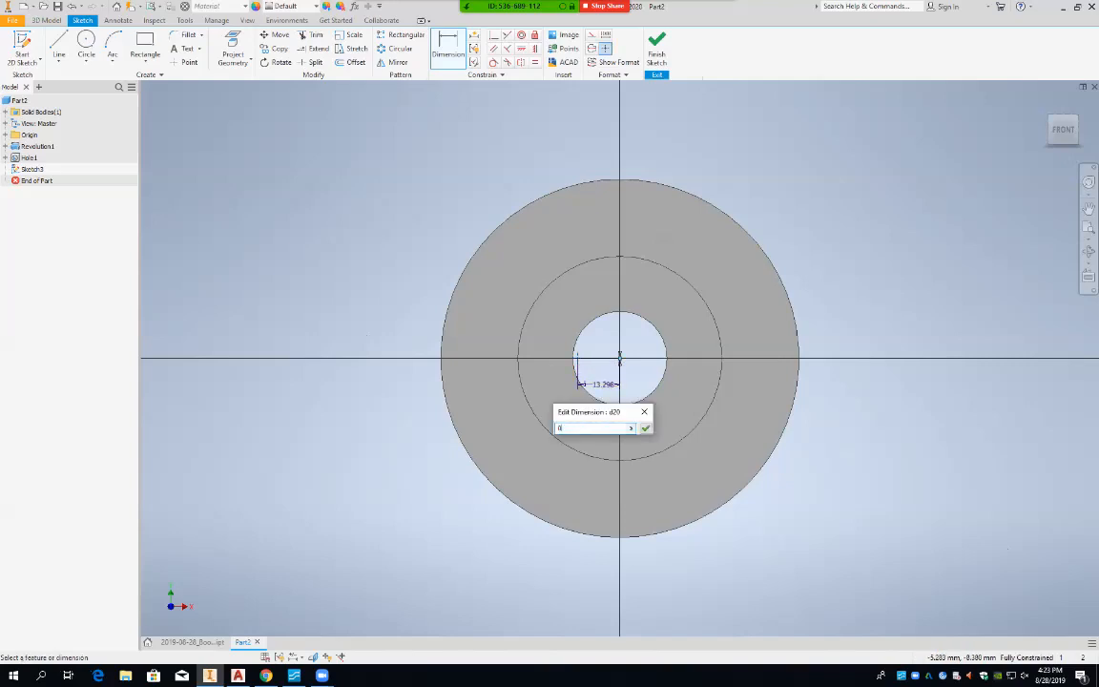
{"action": "key", "text": "Return"}
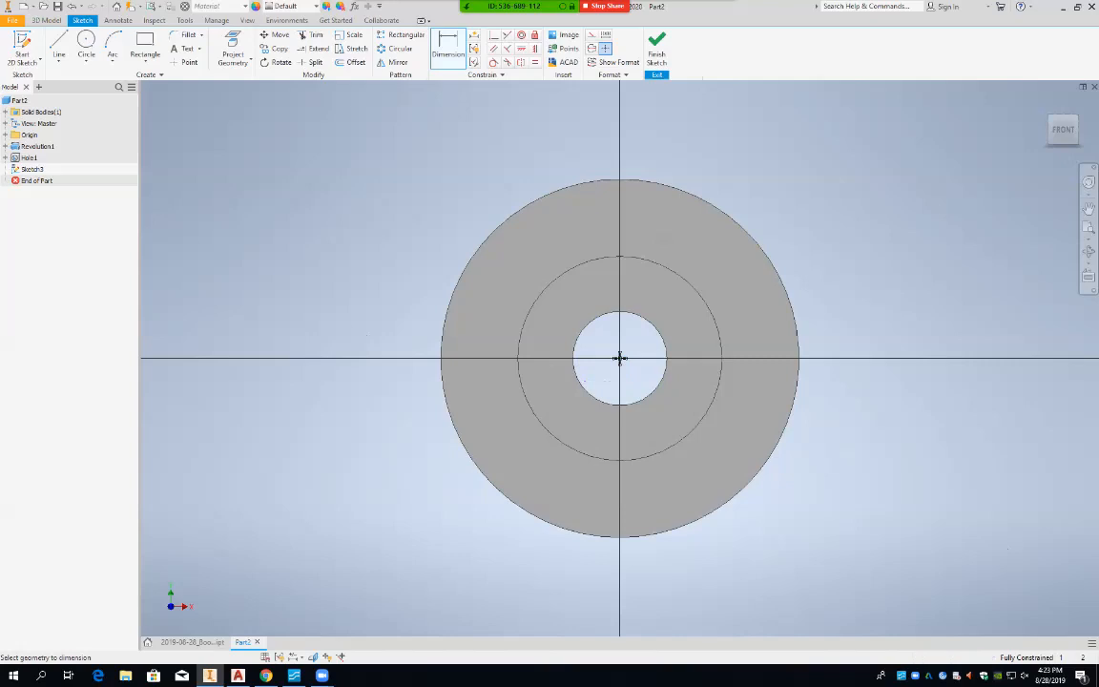
{"action": "left_click", "coordinate": [656, 48]}
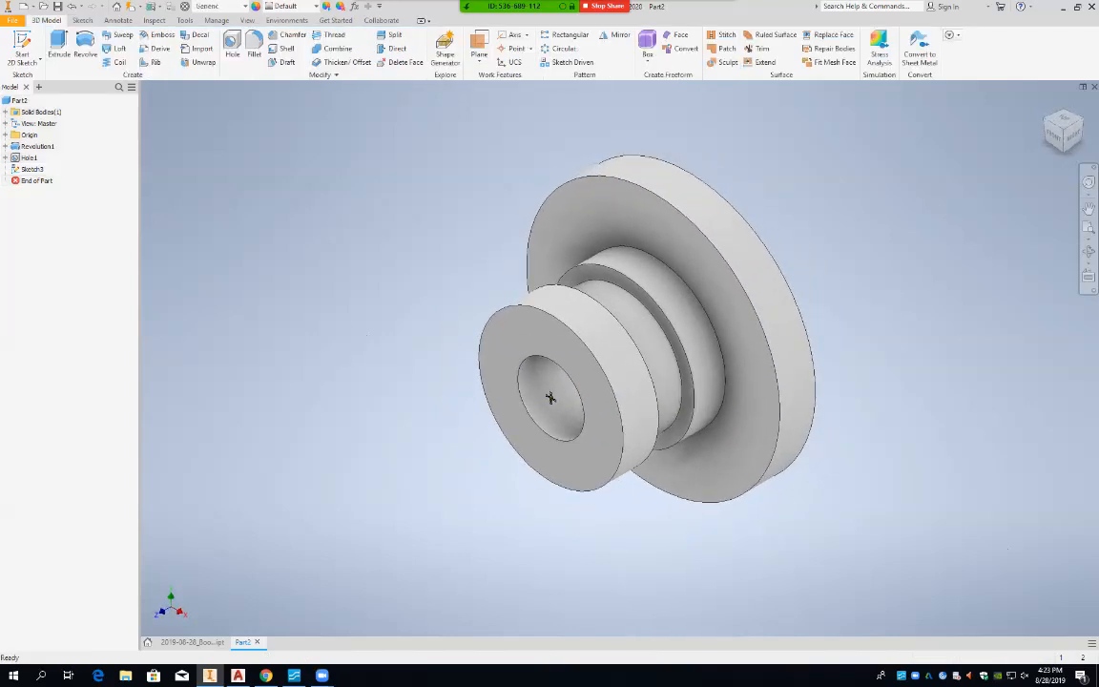
Cut a simple blind hole at the sketched centre point, 41 mm in diameter and 35 mm deep, with a 90-degree drill point.
{"action": "key", "text": "h"}
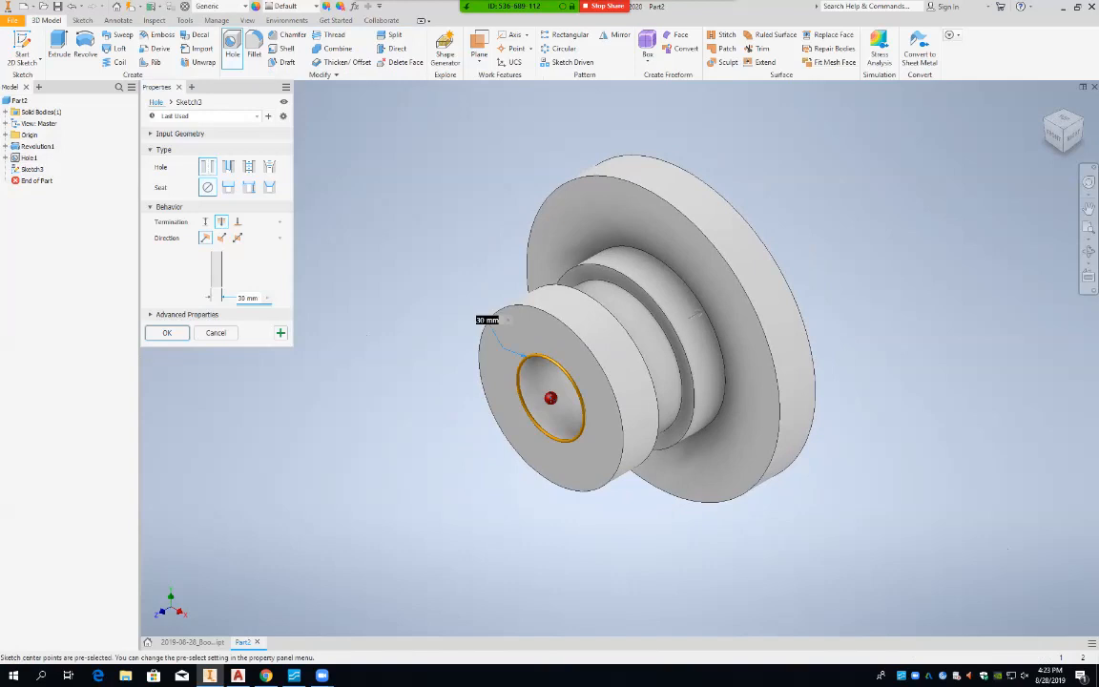
{"action": "left_click", "coordinate": [205, 222]}
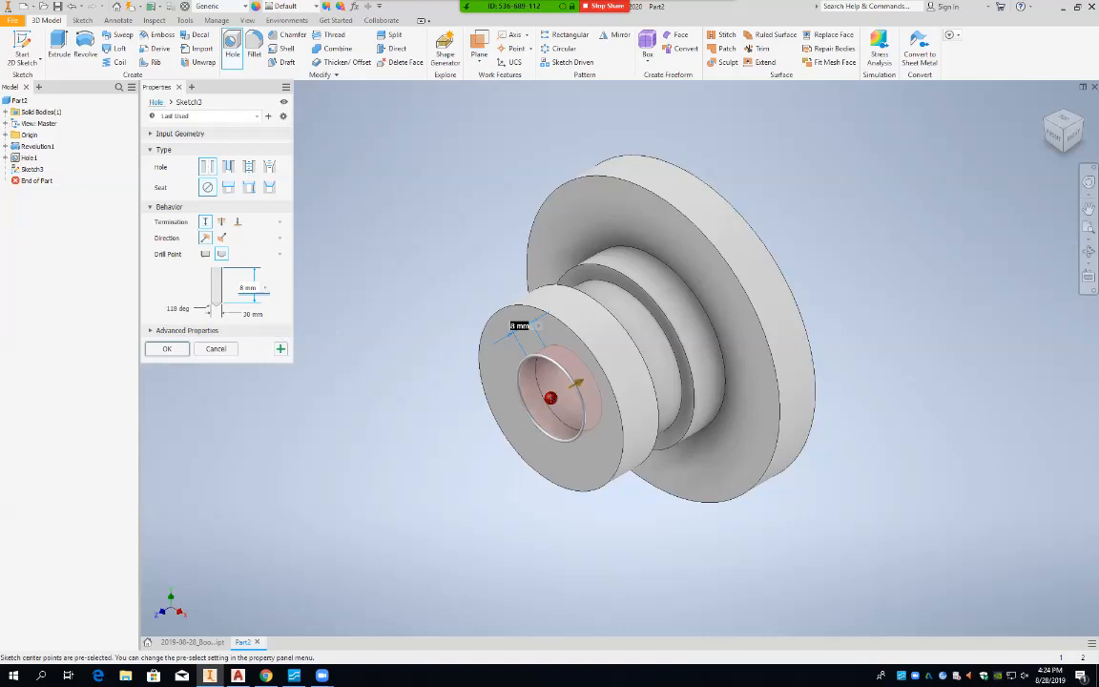
{"action": "left_click", "coordinate": [247, 287]}
{"action": "key", "text": "BackSpace"}
{"action": "type", "text": "35"}
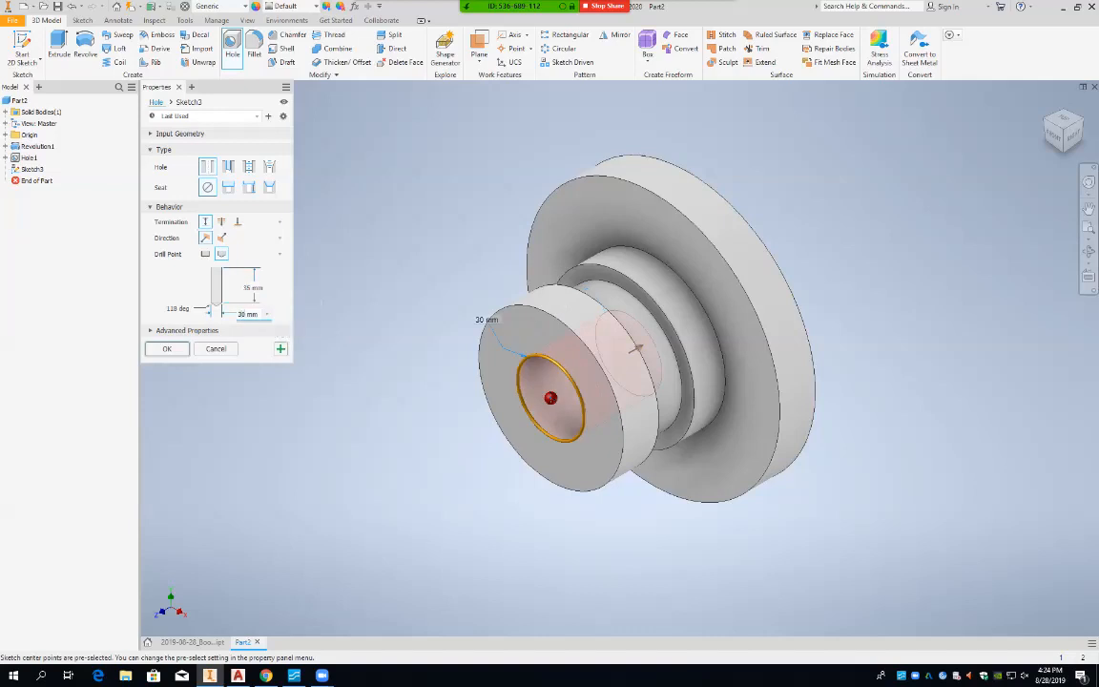
{"action": "left_click_drag", "start_coordinate": [523, 359], "coordinate": [510, 341]}
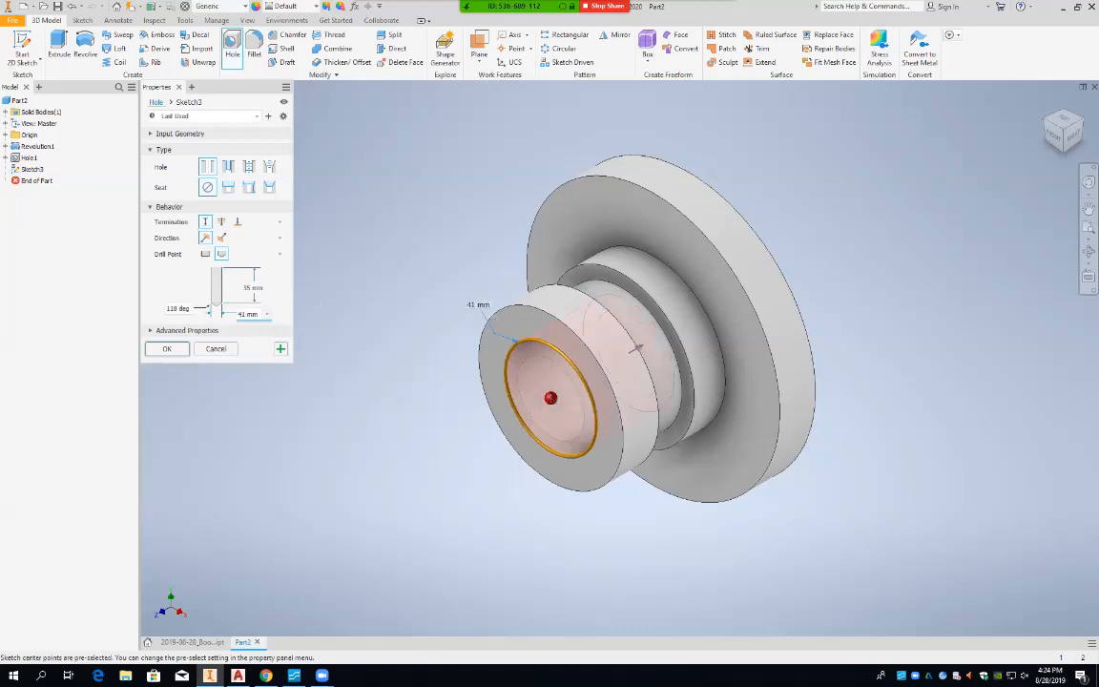
{"action": "key", "text": "Tab"}
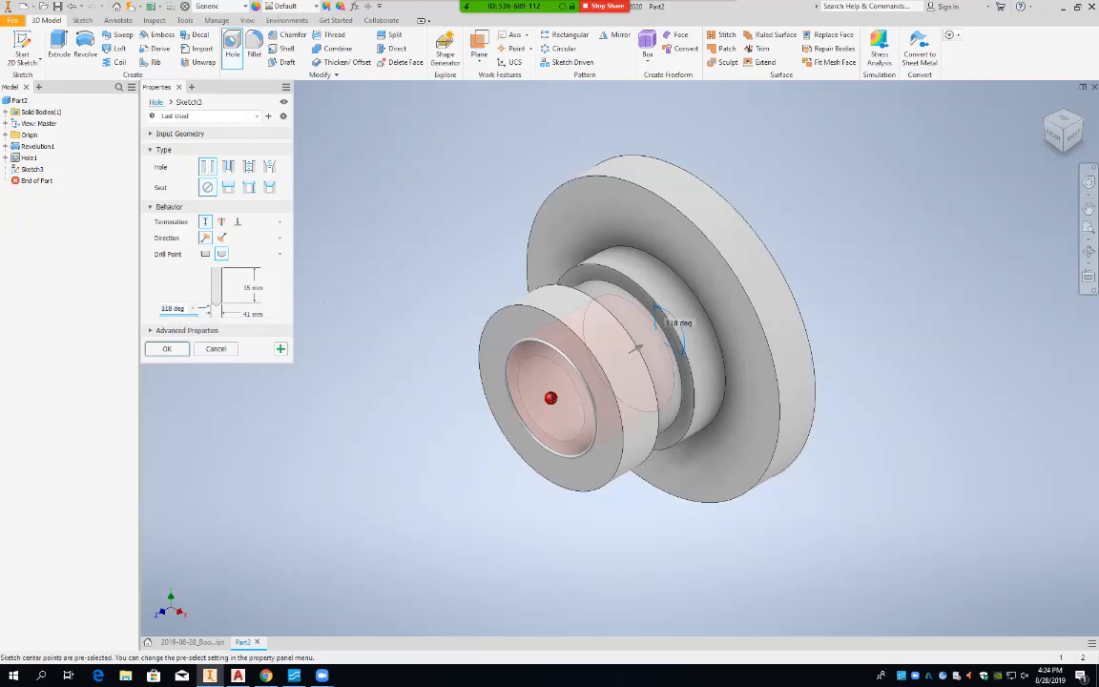
{"action": "type", "text": "90"}
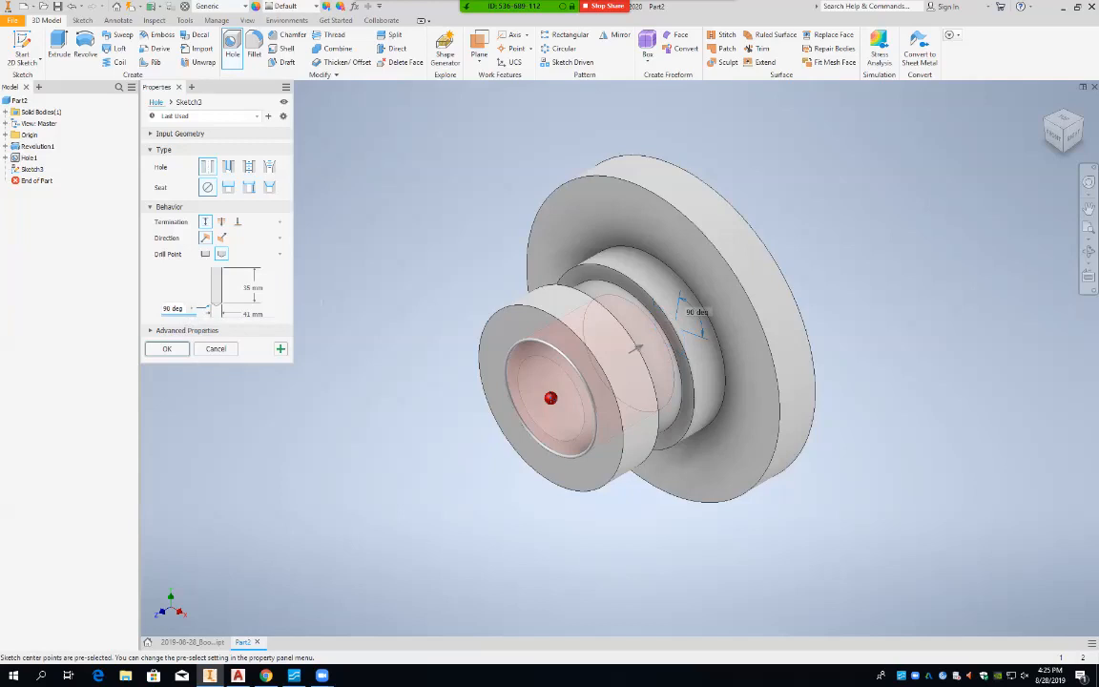
{"action": "key", "text": "Return"}
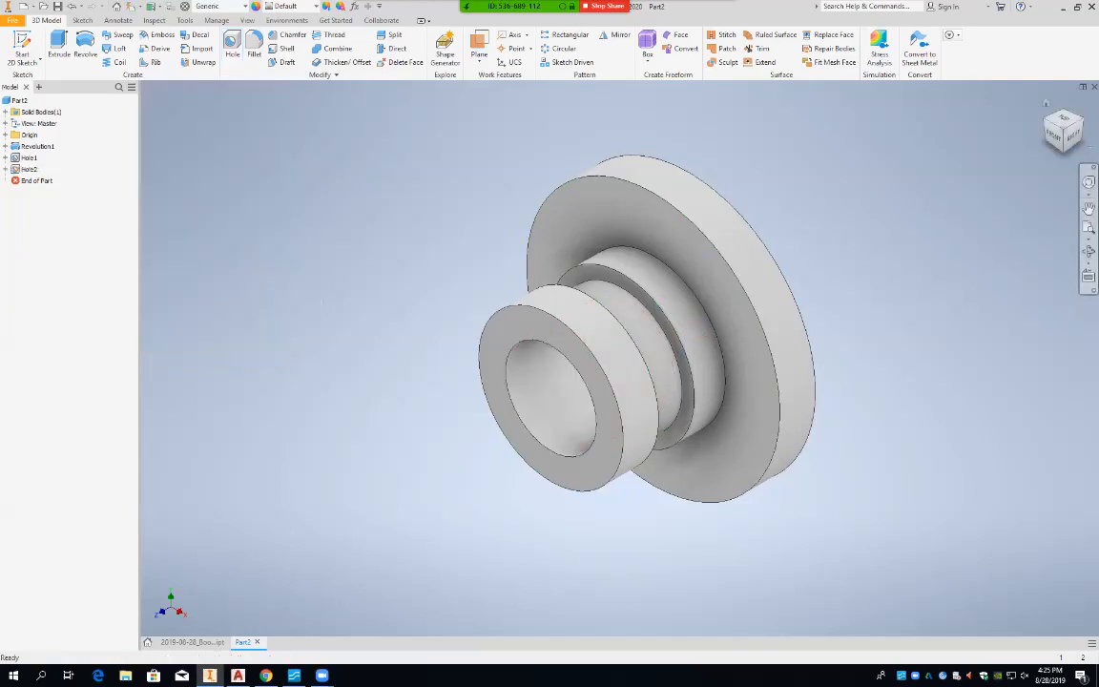
Save the part in the 3D Modeling folder as 2019-08-28_Stuffing-Box_3D followed by the author's name, reusing the Book-End file's naming pattern.
{"action": "left_click", "coordinate": [1063, 139]}
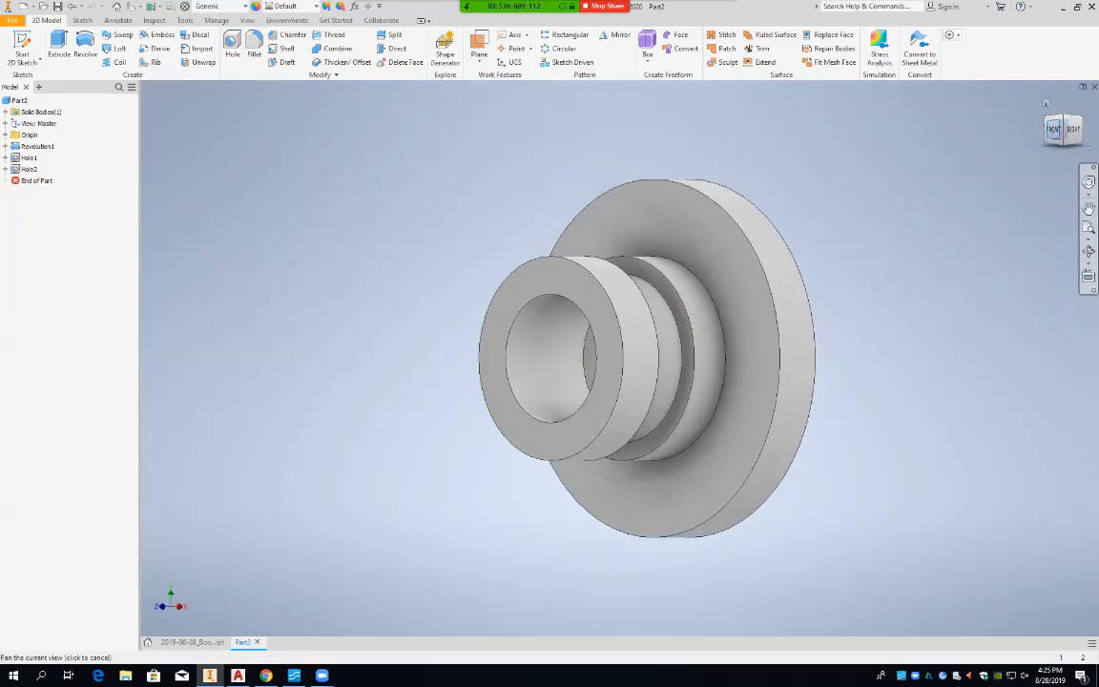
{"action": "left_click", "coordinate": [1053, 129]}
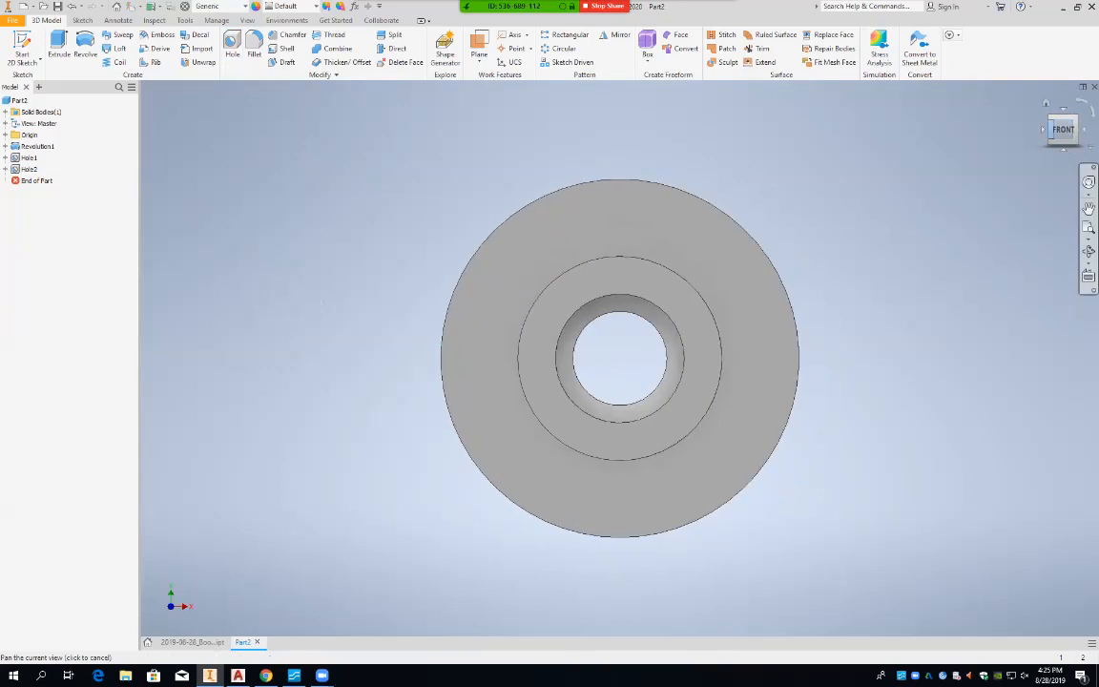
{"action": "mouse_move", "coordinate": [620, 357]}
{"action": "middle_mouse_down", "text": "shift"}
{"action": "mouse_move", "coordinate": [577, 358]}
{"action": "mouse_move", "coordinate": [622, 355]}
{"action": "middle_mouse_up", "text": "shift"}
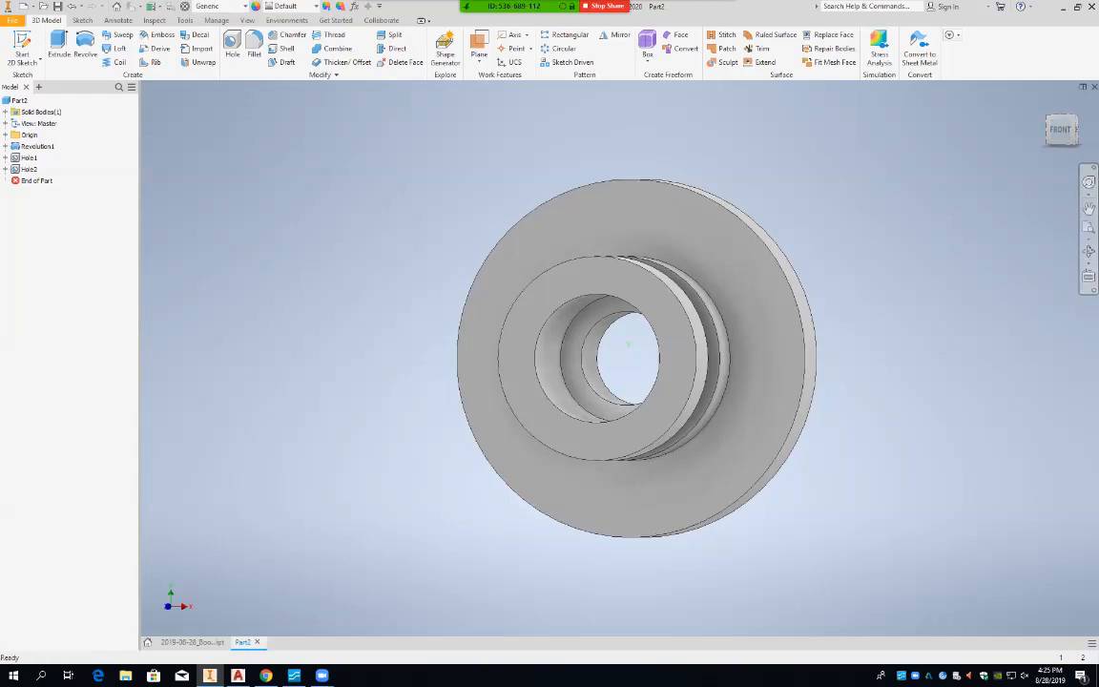
{"action": "key", "text": "ctrl+s"}
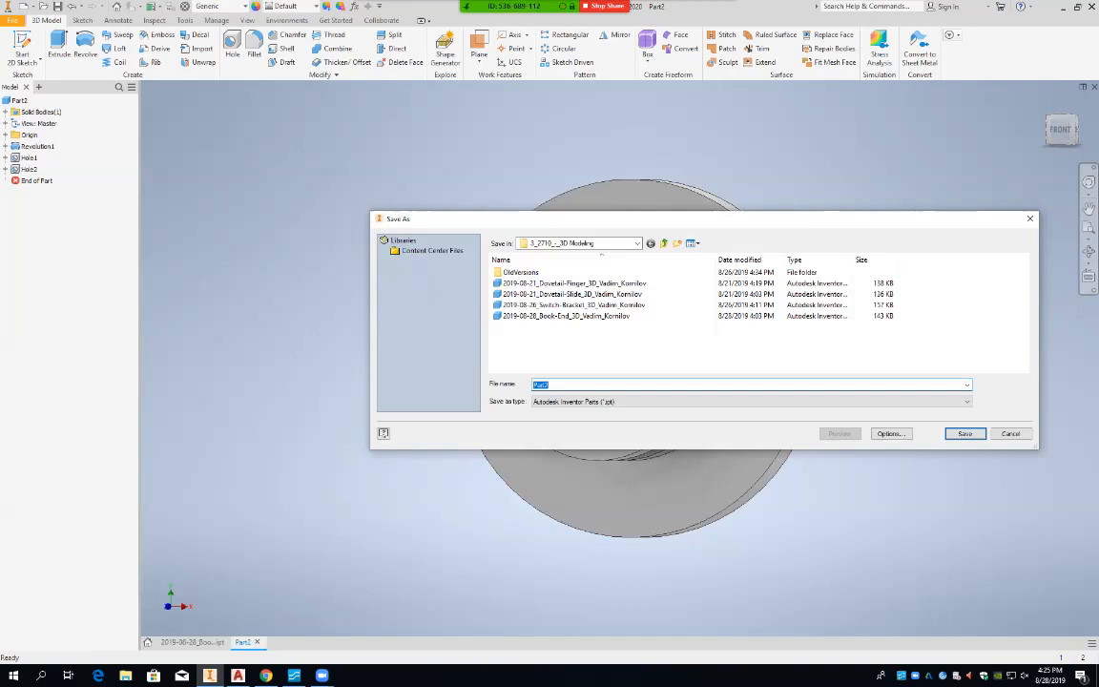
{"action": "left_click", "coordinate": [565, 314]}
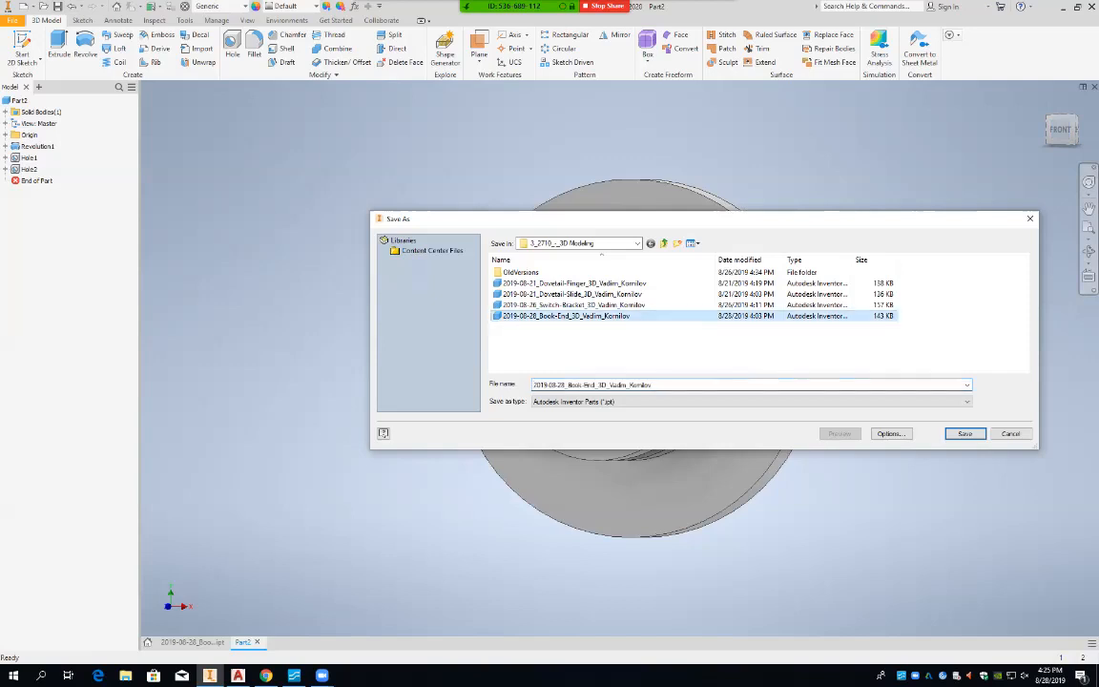
{"action": "left_click", "coordinate": [594, 385]}
{"action": "left_click", "coordinate": [595, 385]}
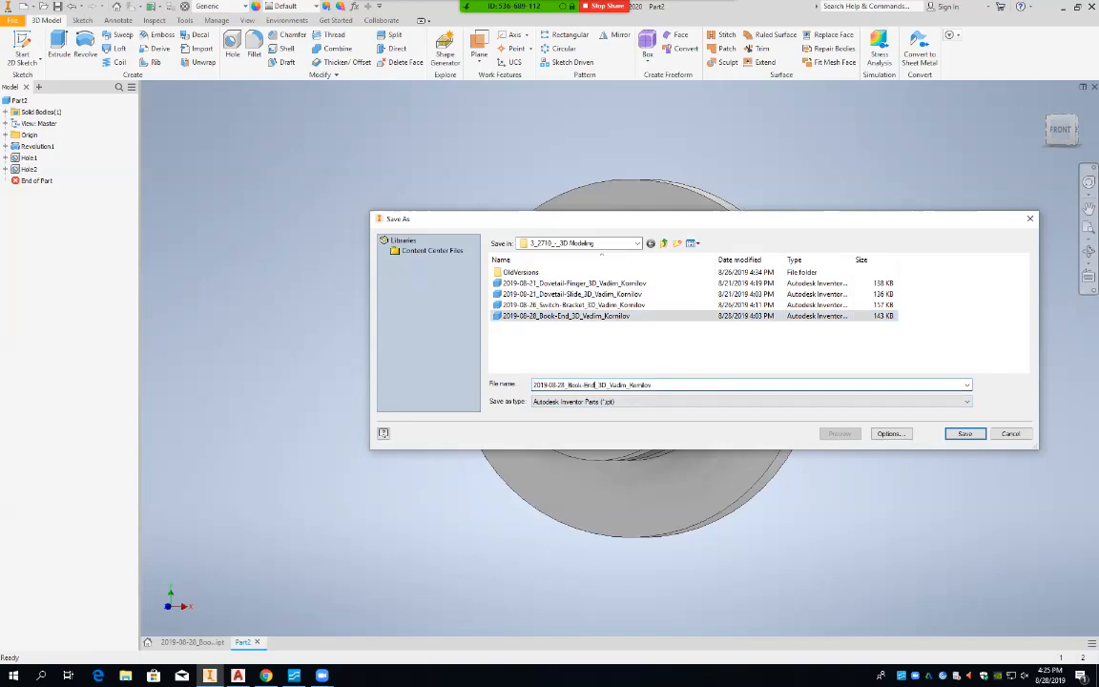
{"action": "key", "text": "BackSpace"}
{"action": "key", "text": "BackSpace"}
{"action": "key", "text": "BackSpace"}
{"action": "key", "text": "BackSpace"}
{"action": "key", "text": "BackSpace"}
{"action": "key", "text": "BackSpace"}
{"action": "key", "text": "BackSpace"}
{"action": "key", "text": "BackSpace"}
{"action": "type", "text": "Stuffing Box"}
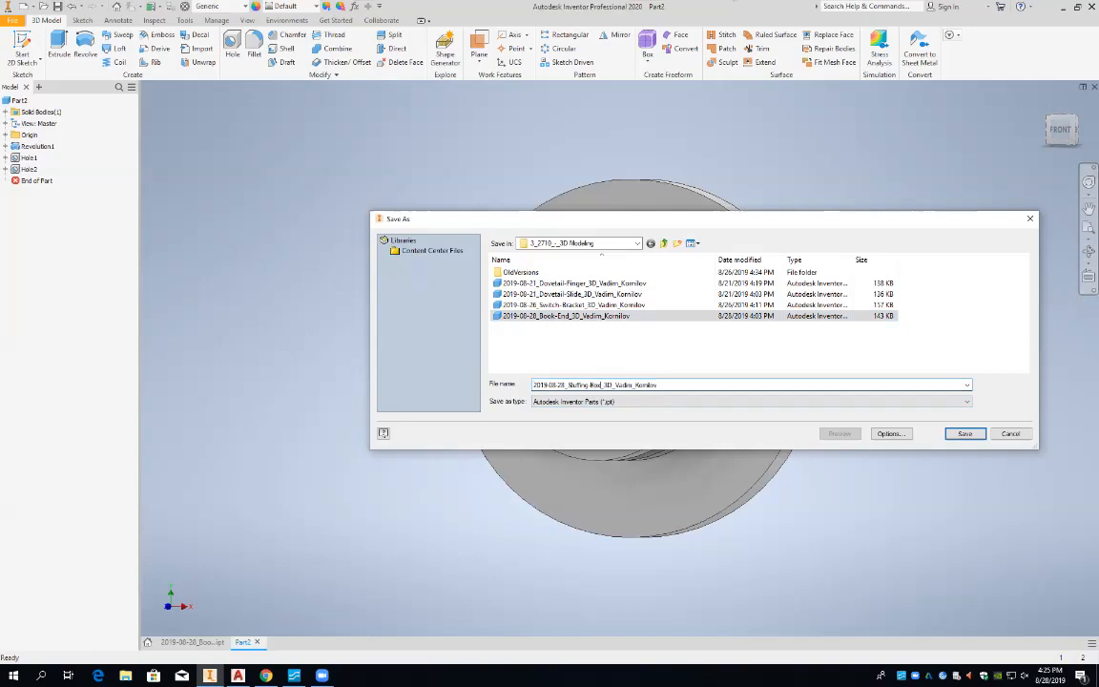
{"action": "key", "text": "Return"}
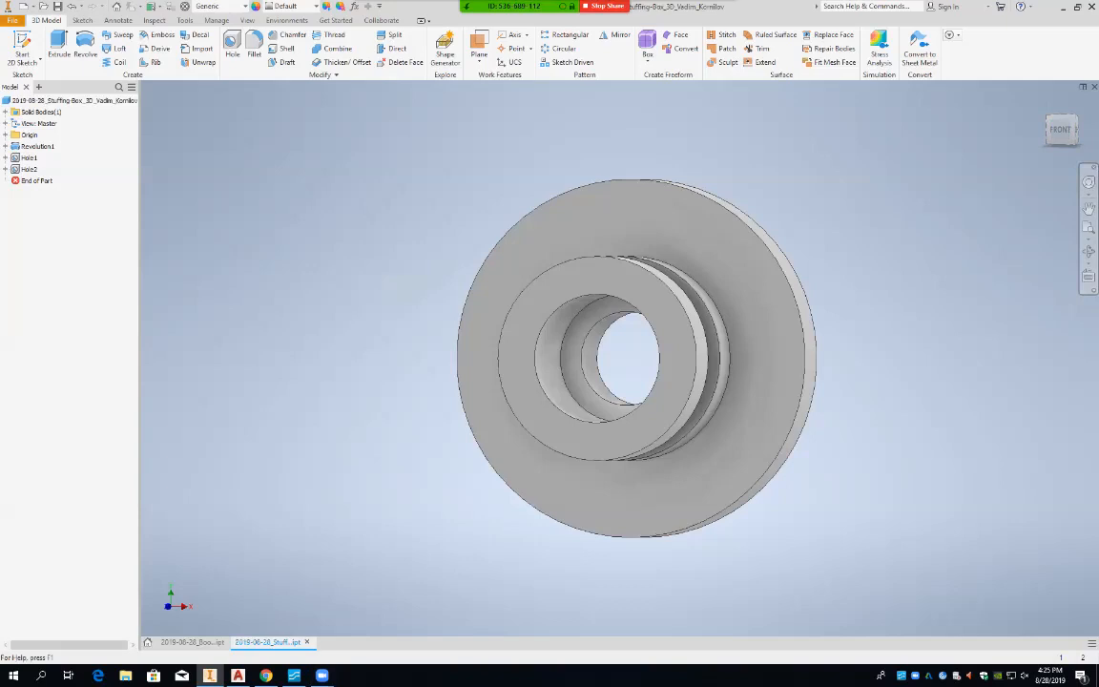
Create a new drawing from the metric ANSI (mm).dwg template.
{"action": "left_click", "coordinate": [12, 20]}
{"action": "left_click", "coordinate": [38, 62]}
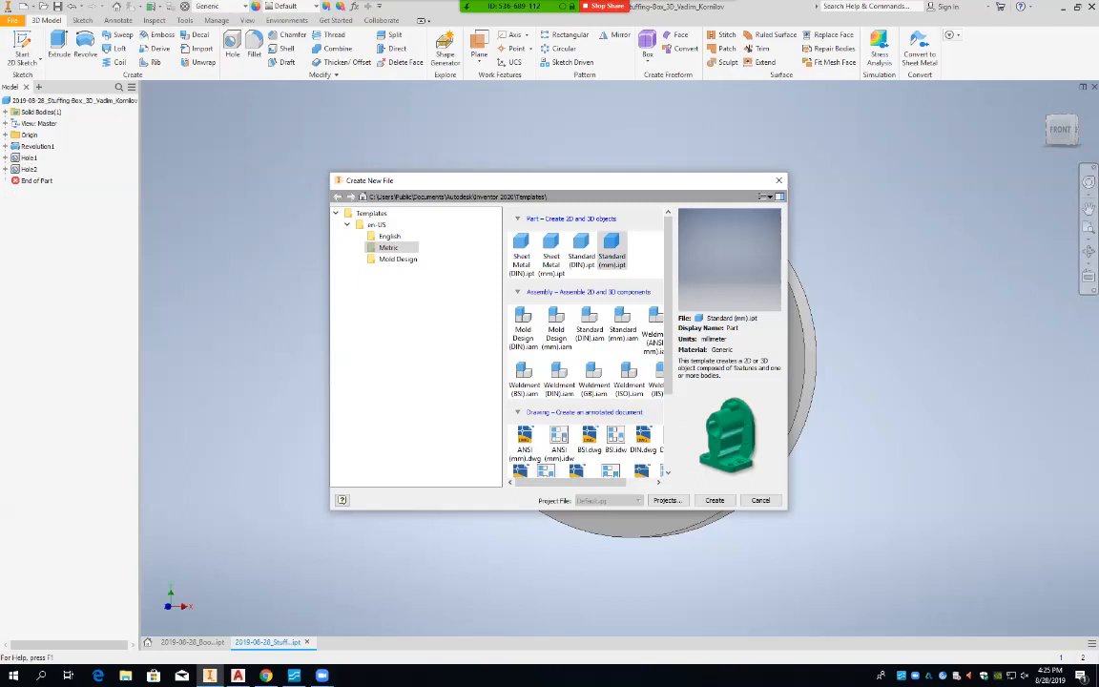
{"action": "left_click_drag", "start_coordinate": [787, 343], "coordinate": [1051, 343]}
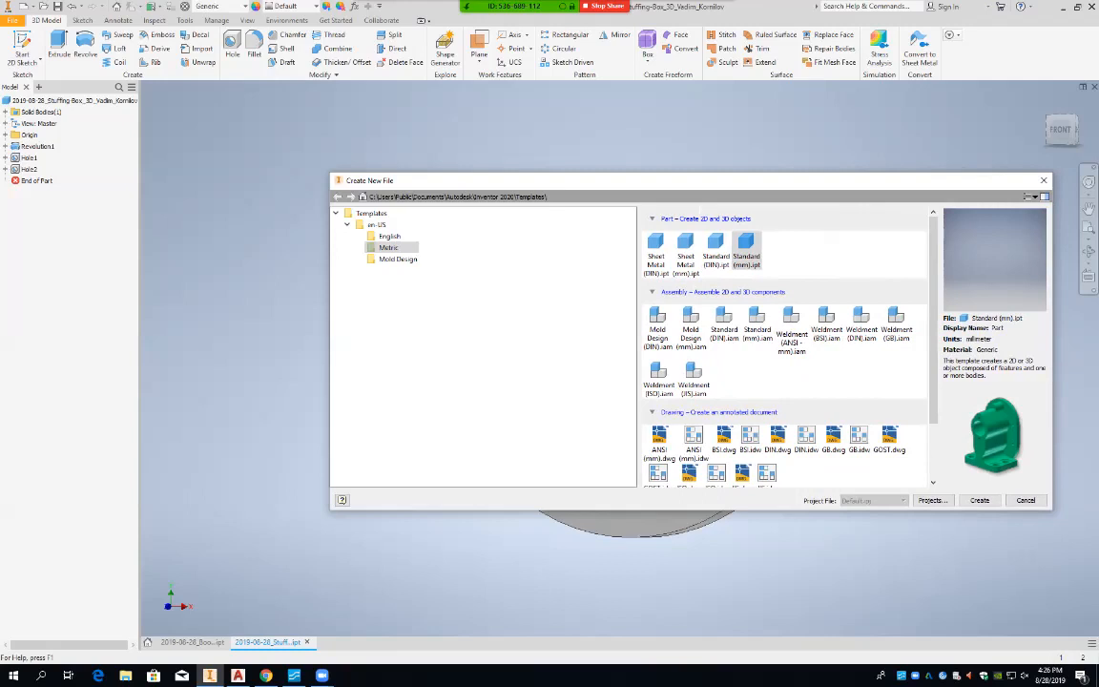
{"action": "left_click_drag", "start_coordinate": [641, 510], "coordinate": [641, 615]}
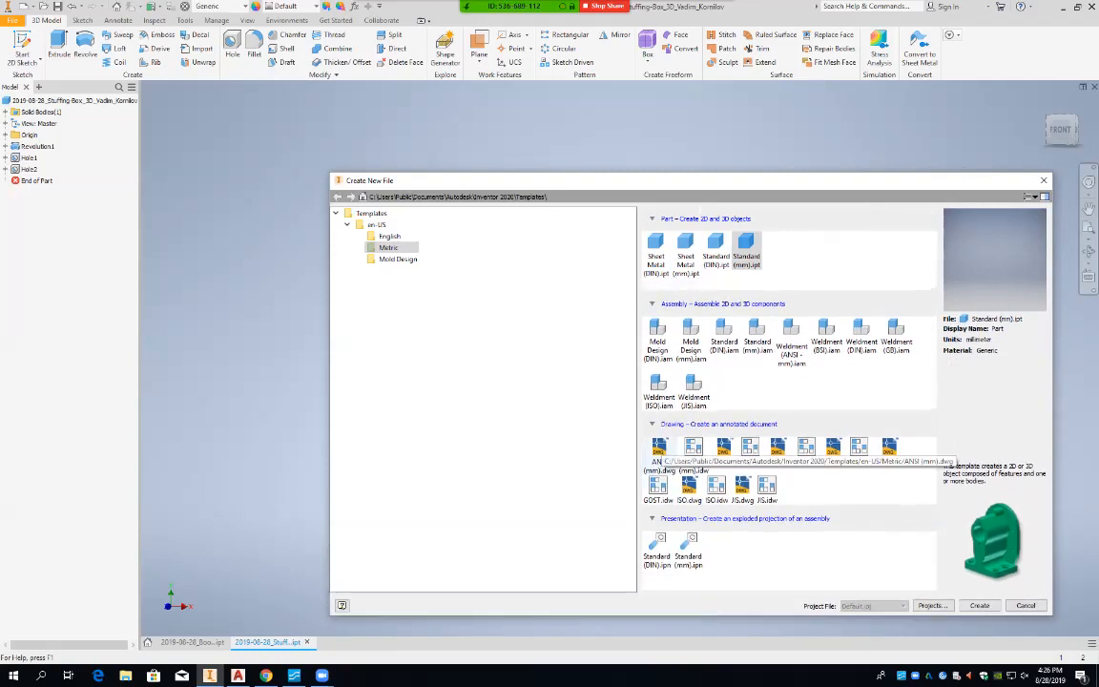
{"action": "key", "text": "Return"}
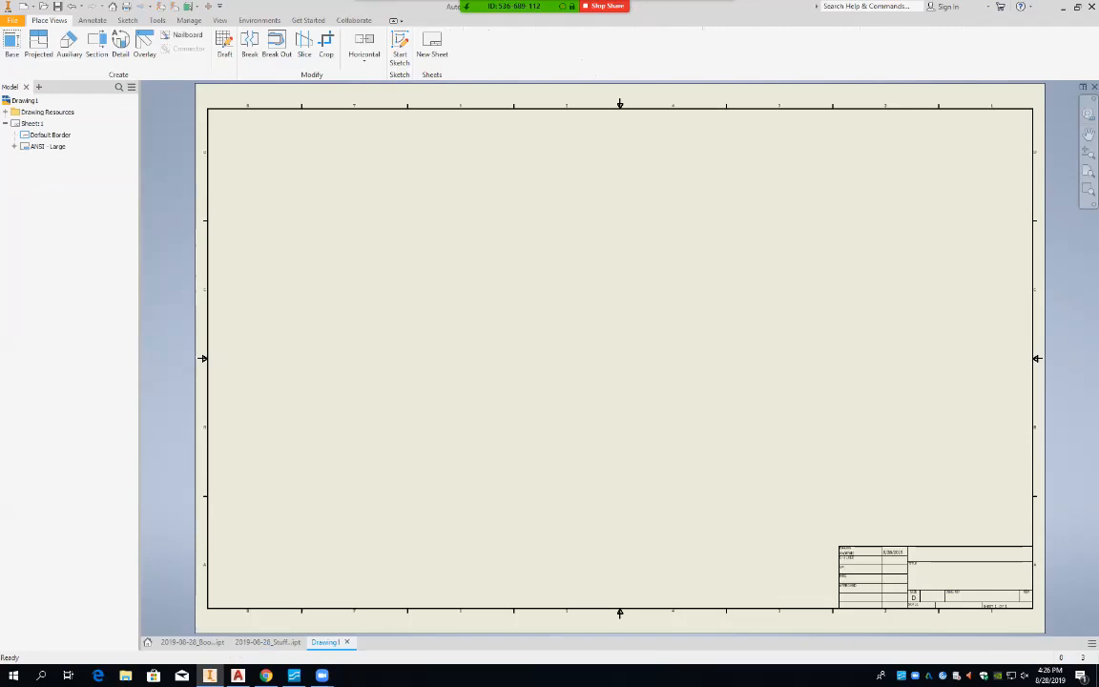
Place a front base view of the Stuffing Box at 1:1 scale and move it higher on the sheet.
{"action": "left_click", "coordinate": [12, 43]}
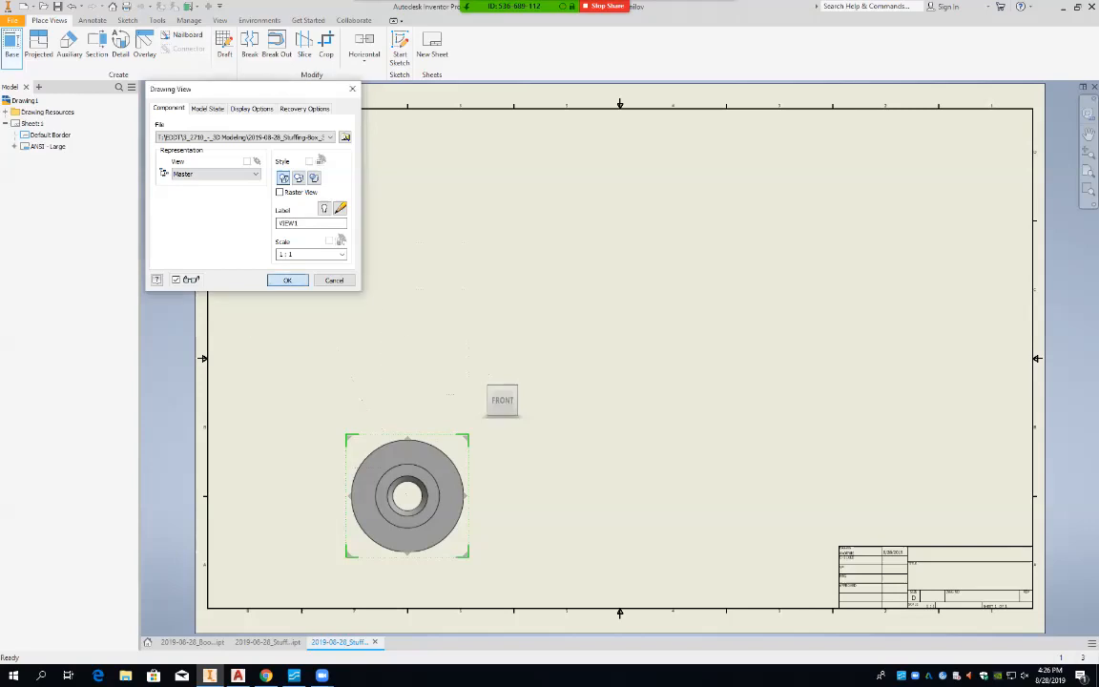
{"action": "left_click", "coordinate": [287, 279]}
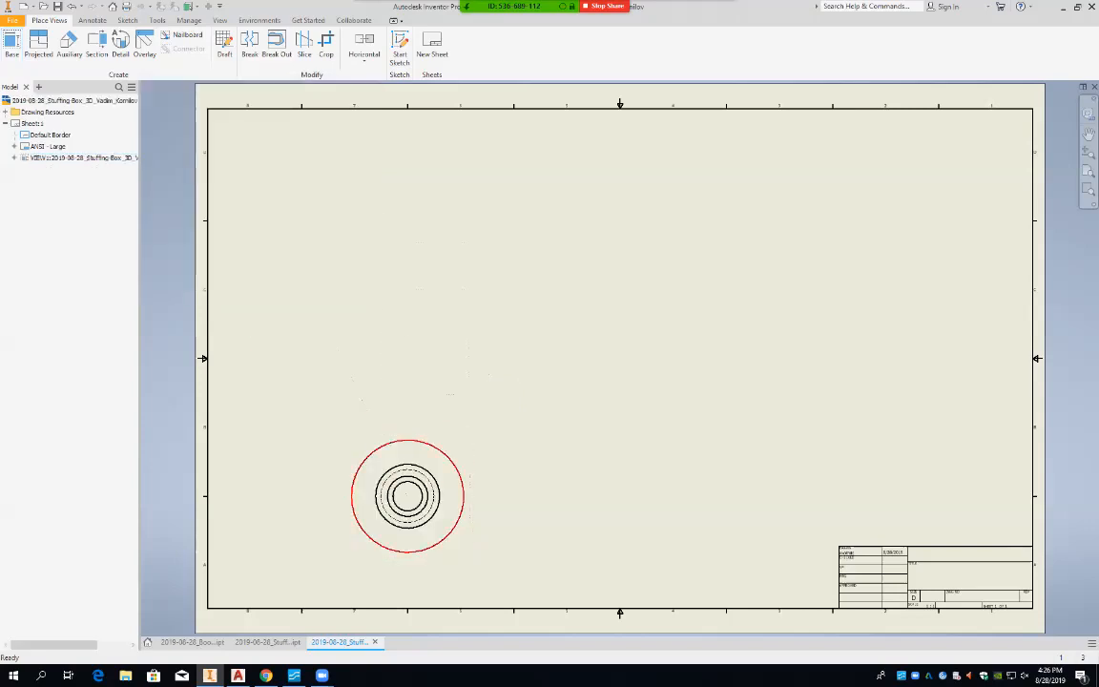
{"action": "mouse_move", "coordinate": [407, 495]}
{"action": "left_mouse_down"}
{"action": "mouse_move", "coordinate": [392, 429]}
{"action": "mouse_move", "coordinate": [409, 312]}
{"action": "left_mouse_up"}
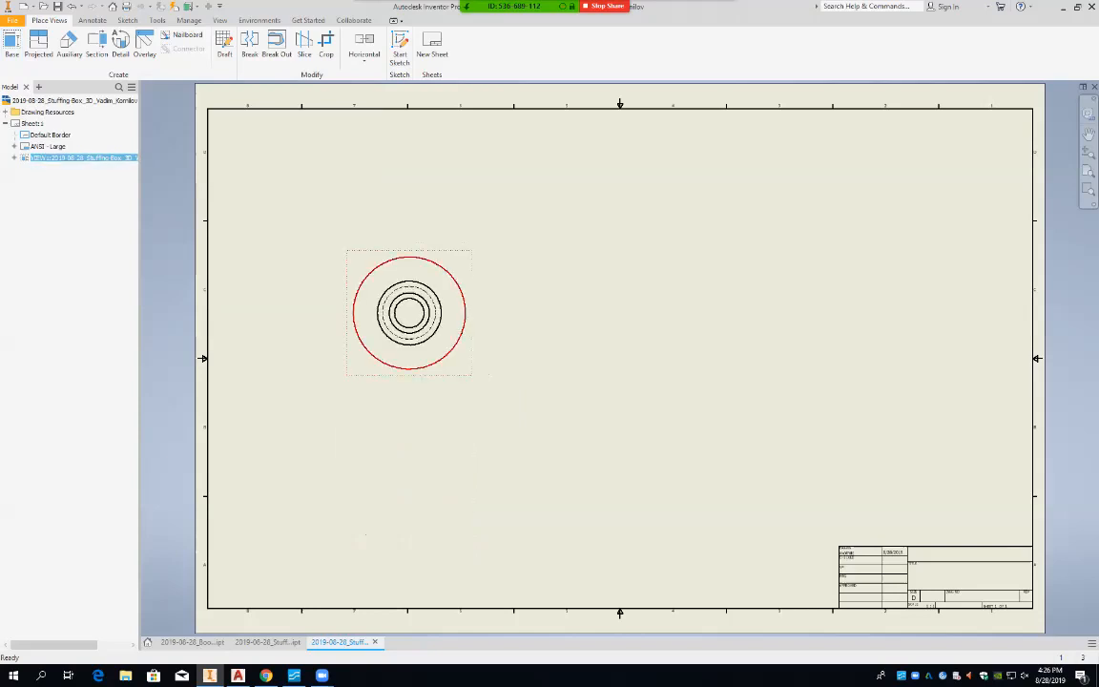
{"action": "mouse_move", "coordinate": [409, 312]}
{"action": "left_mouse_down"}
{"action": "mouse_move", "coordinate": [429, 331]}
{"action": "mouse_move", "coordinate": [413, 315]}
{"action": "left_mouse_up"}
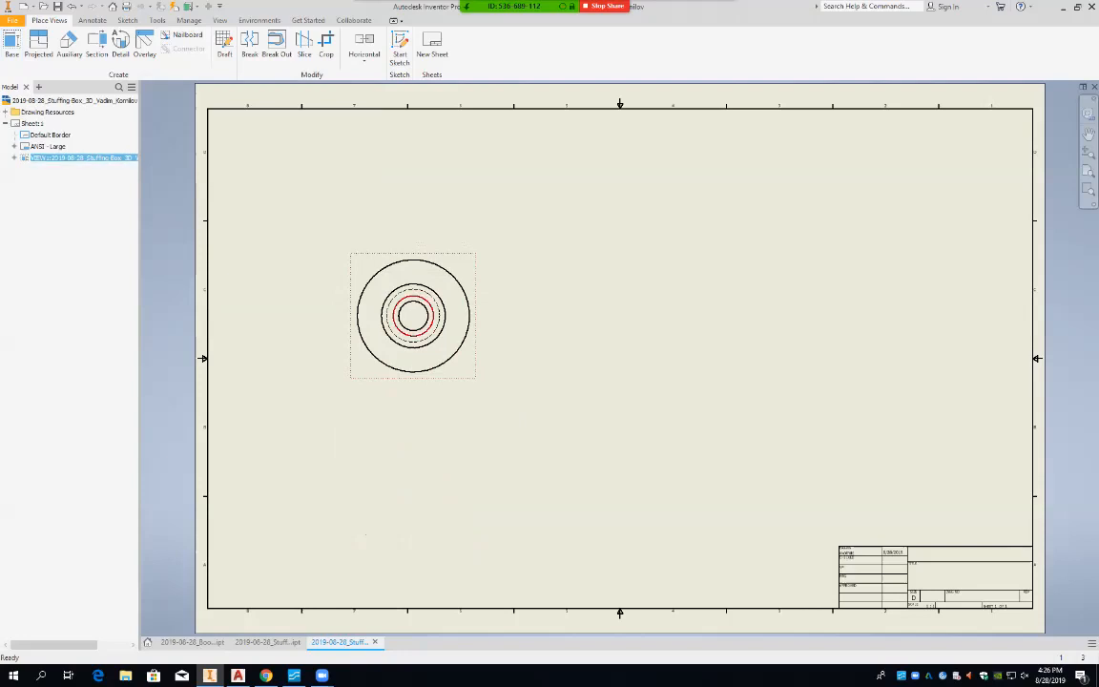
{"action": "right_click", "coordinate": [463, 371]}
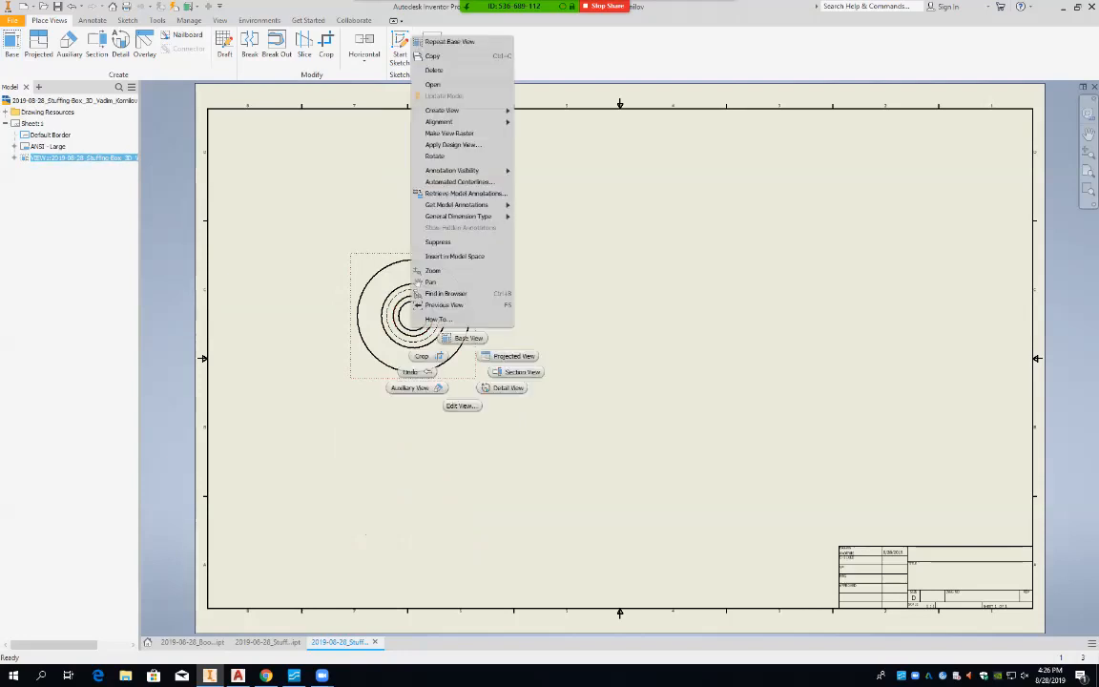
{"action": "key", "text": "Escape"}
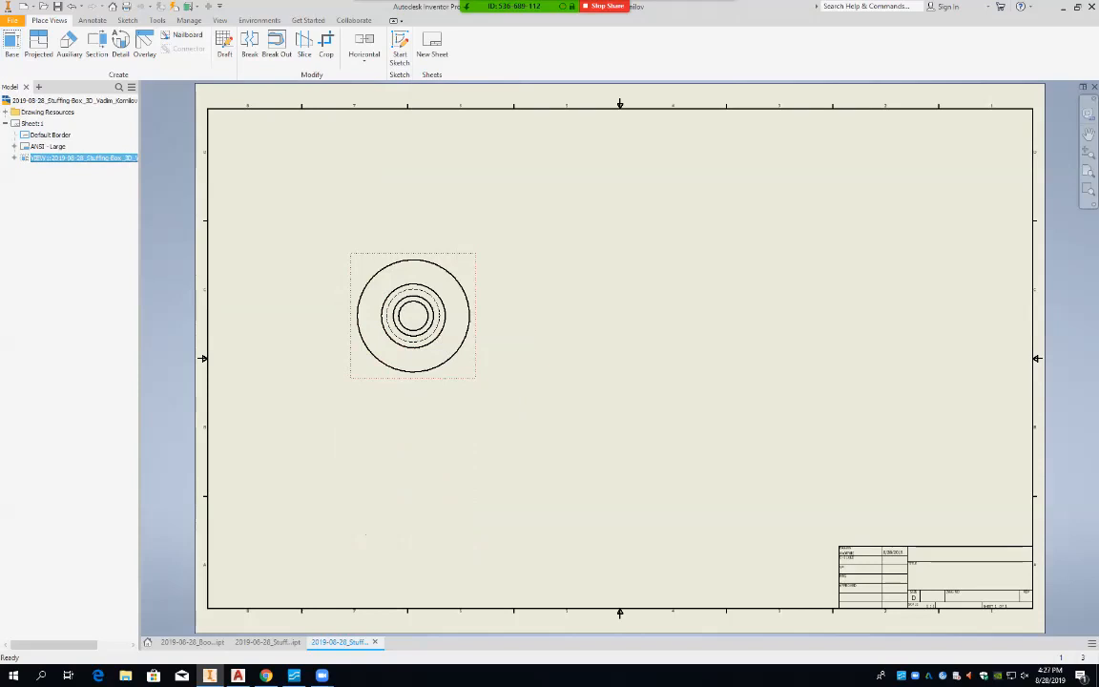
{"action": "right_click", "coordinate": [474, 378]}
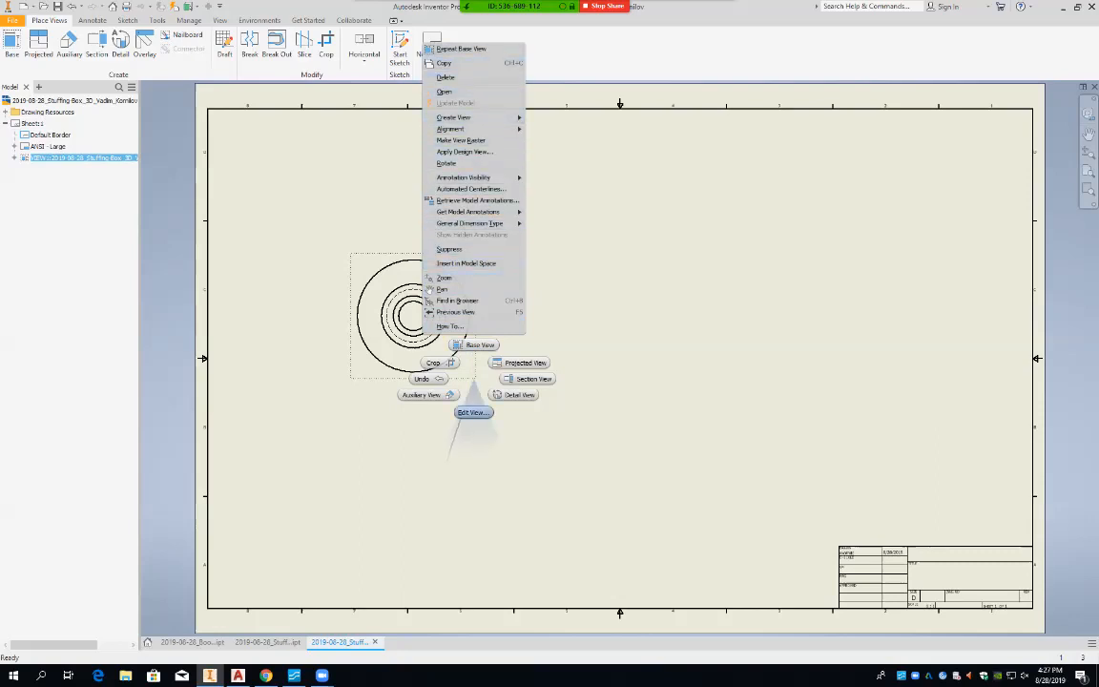
{"action": "key", "text": "Escape"}
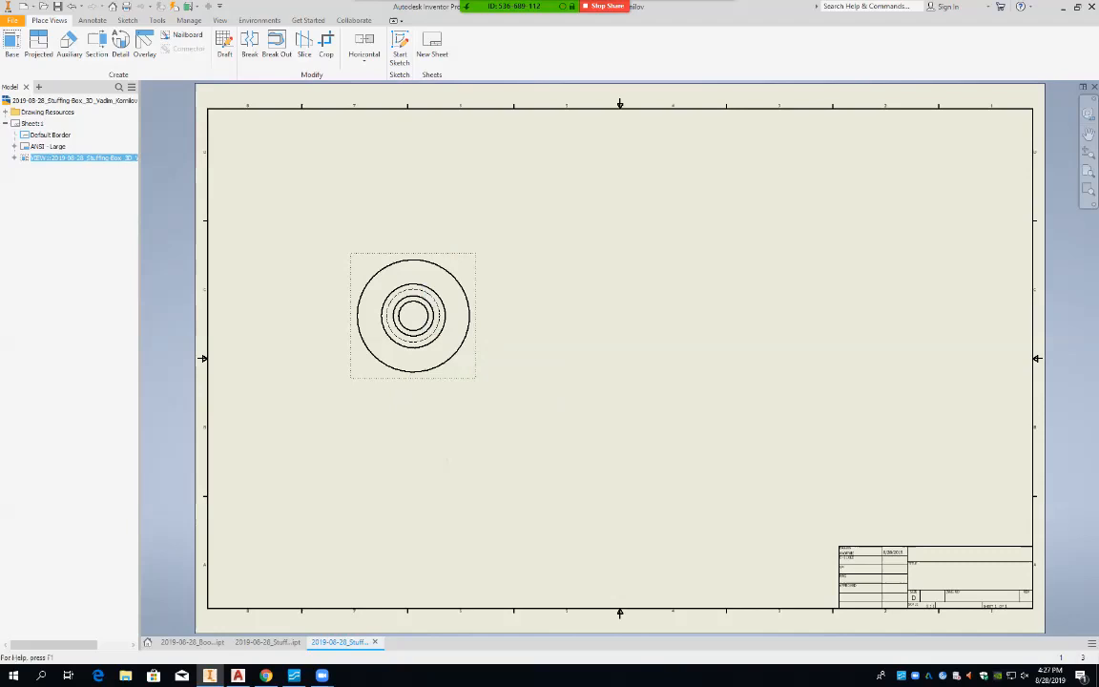
Undo the moves and the placement of the 1:1 base view.
{"action": "left_click", "coordinate": [72, 5]}
{"action": "left_click", "coordinate": [71, 6]}
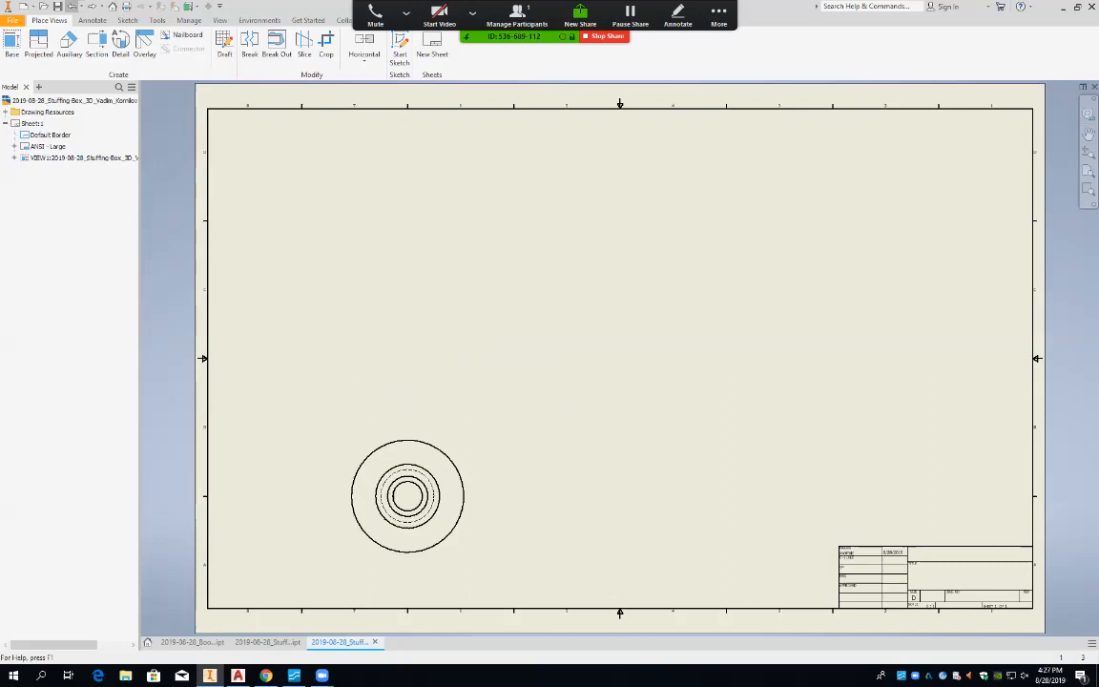
{"action": "left_click", "coordinate": [71, 6]}
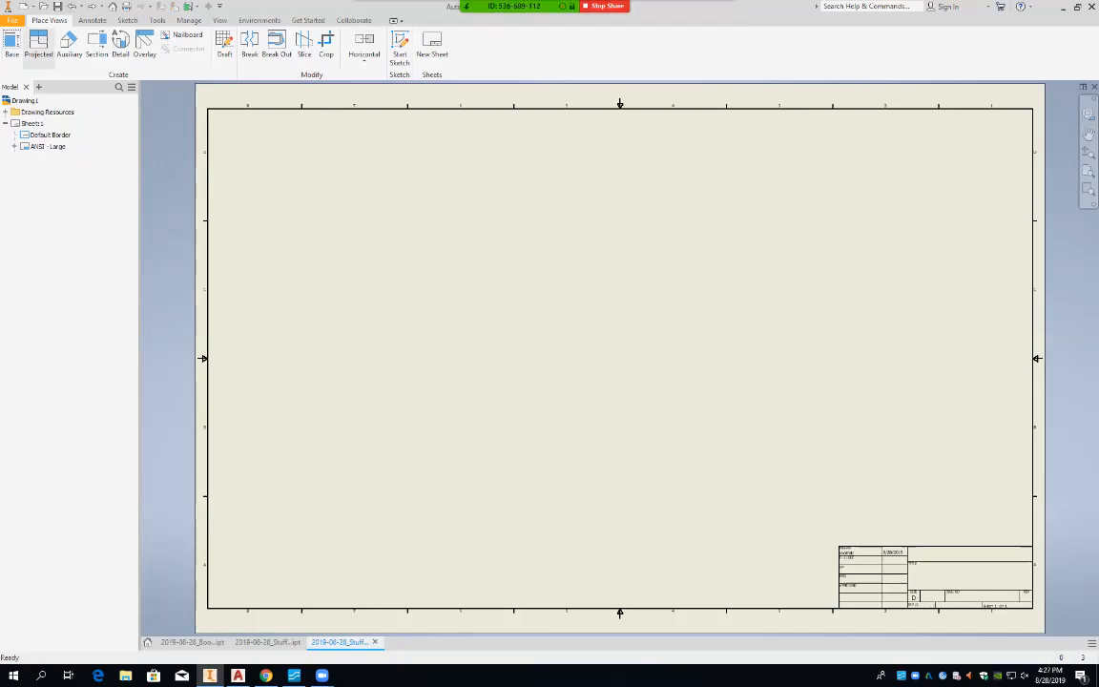
Place a front base view of the Stuffing Box at 2:1 scale and move it up inside the sheet border.
{"action": "left_click", "coordinate": [12, 45]}
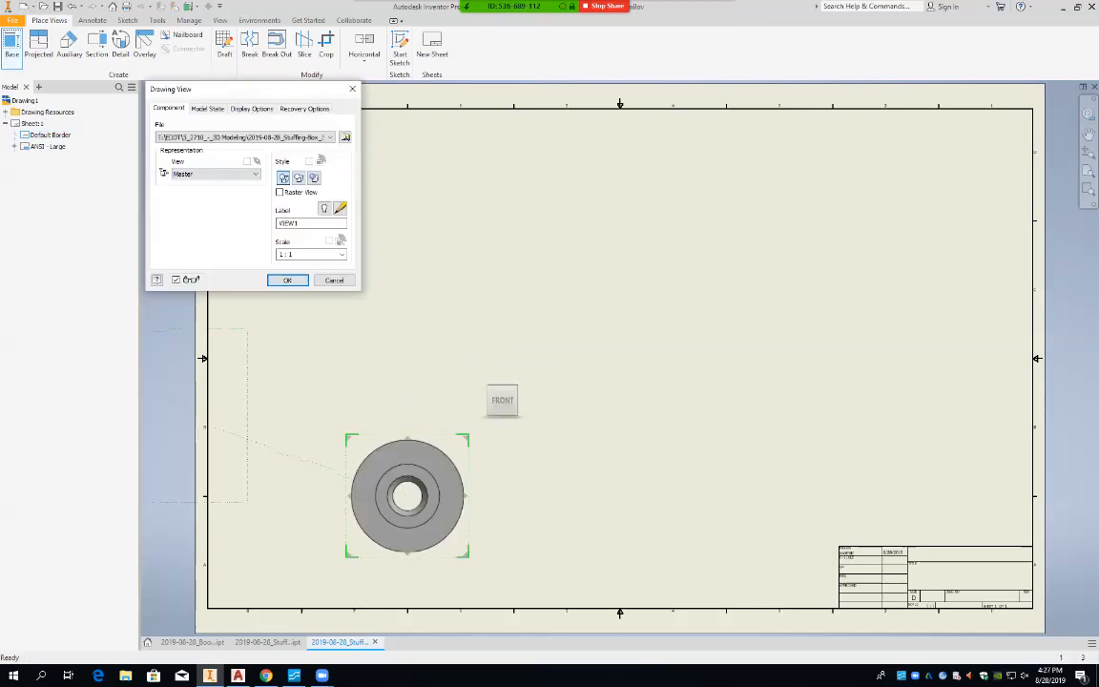
{"action": "left_click", "coordinate": [341, 254]}
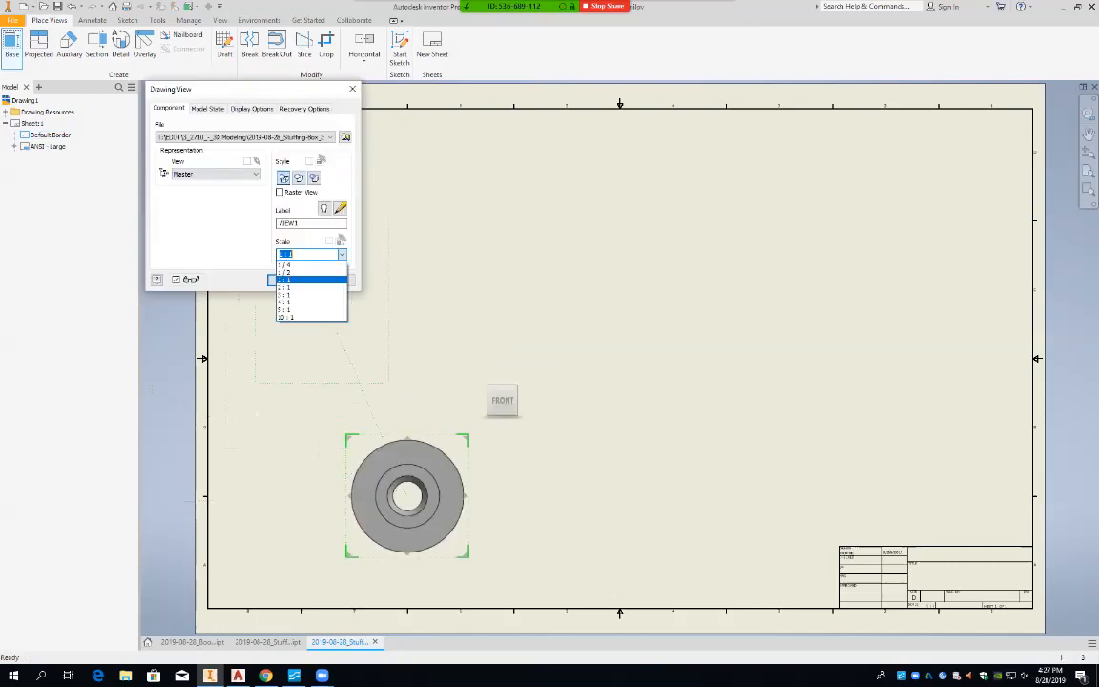
{"action": "left_click", "coordinate": [296, 287]}
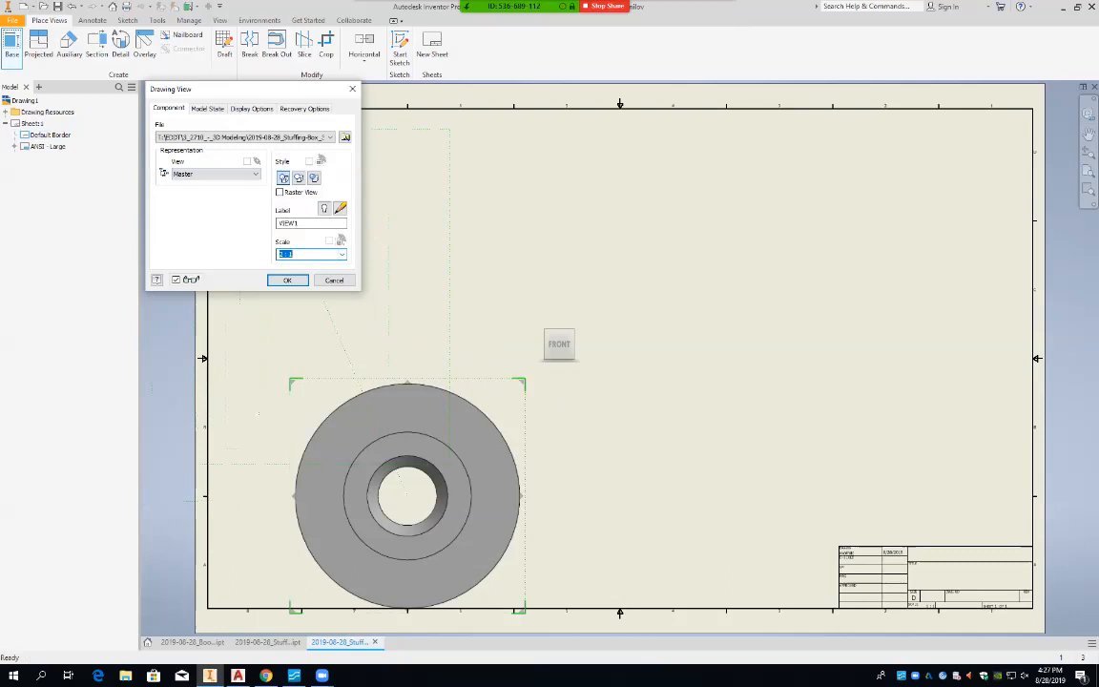
{"action": "key", "text": "Return"}
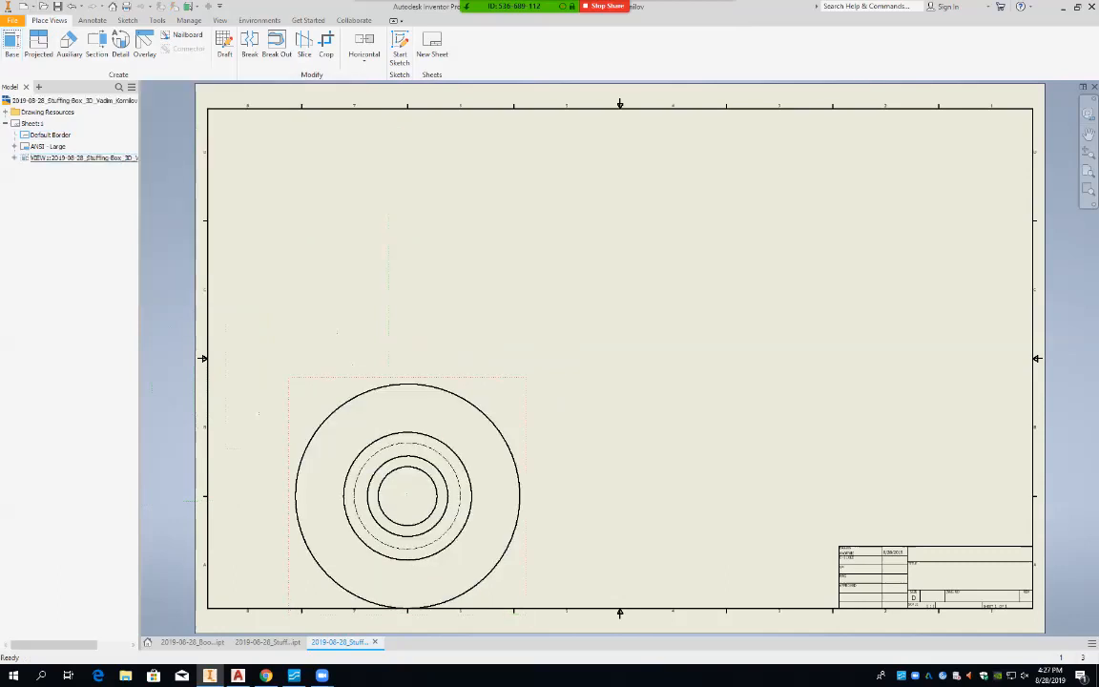
{"action": "left_click_drag", "start_coordinate": [407, 376], "coordinate": [412, 212]}
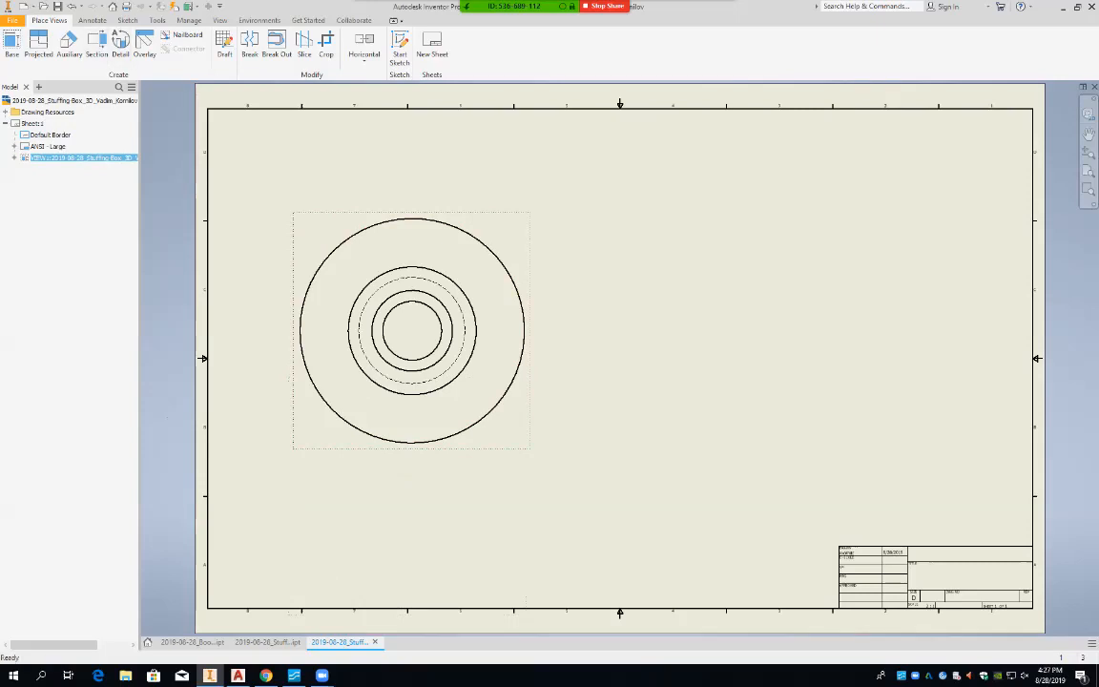
{"action": "right_click", "coordinate": [445, 437]}
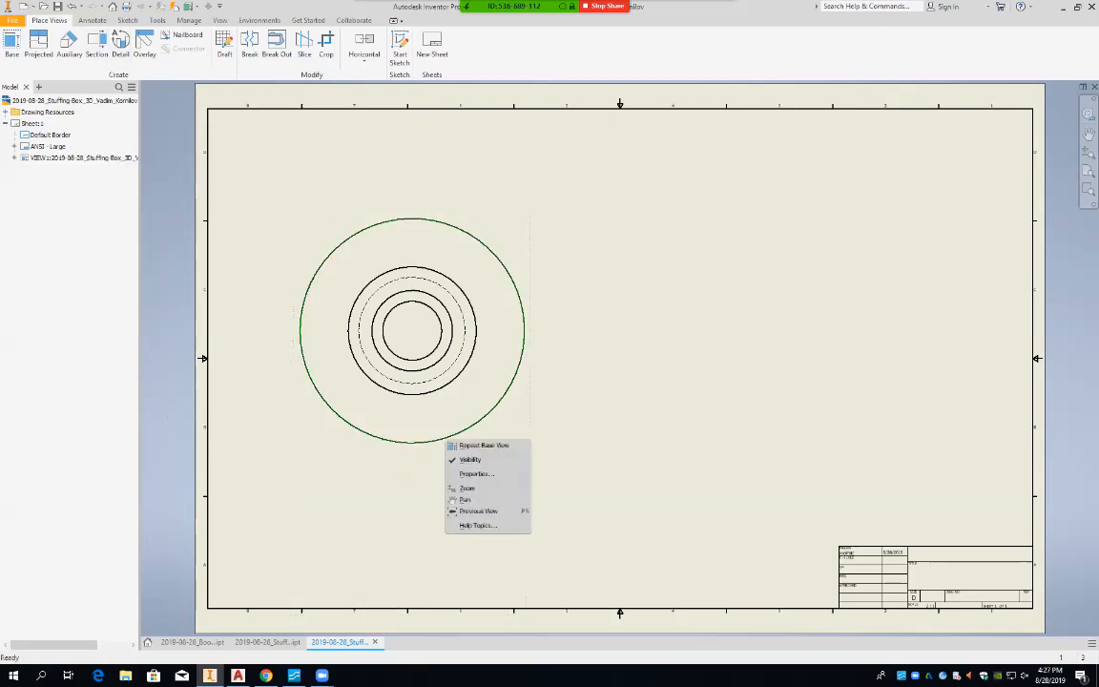
{"action": "key", "text": "Escape"}
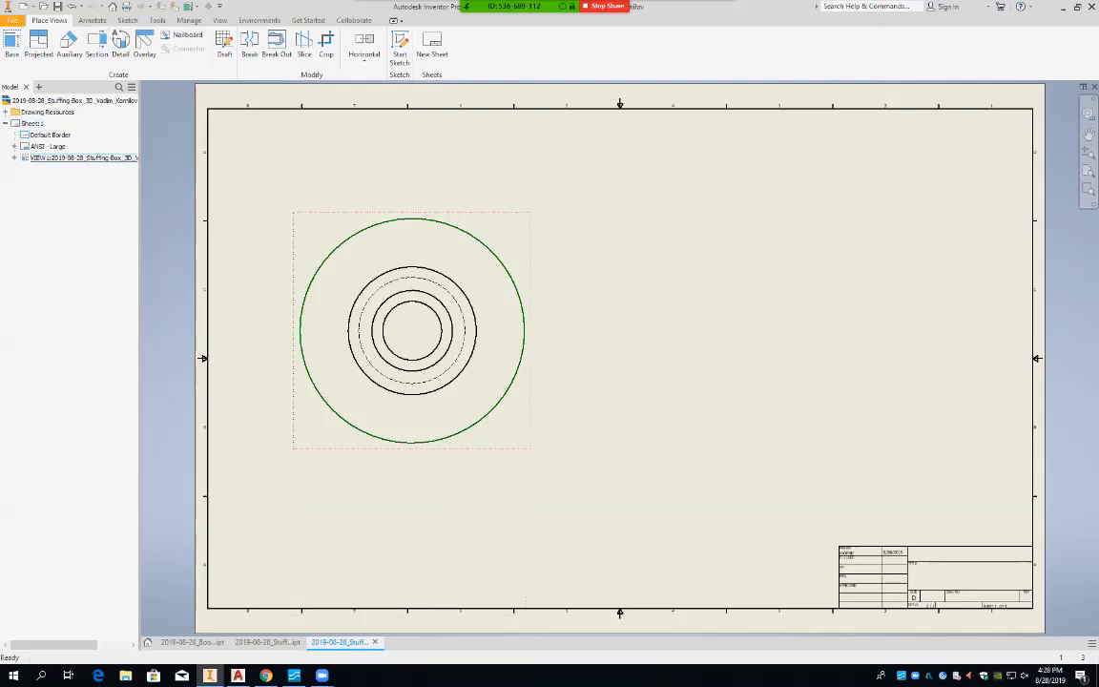
{"action": "right_click", "coordinate": [460, 448]}
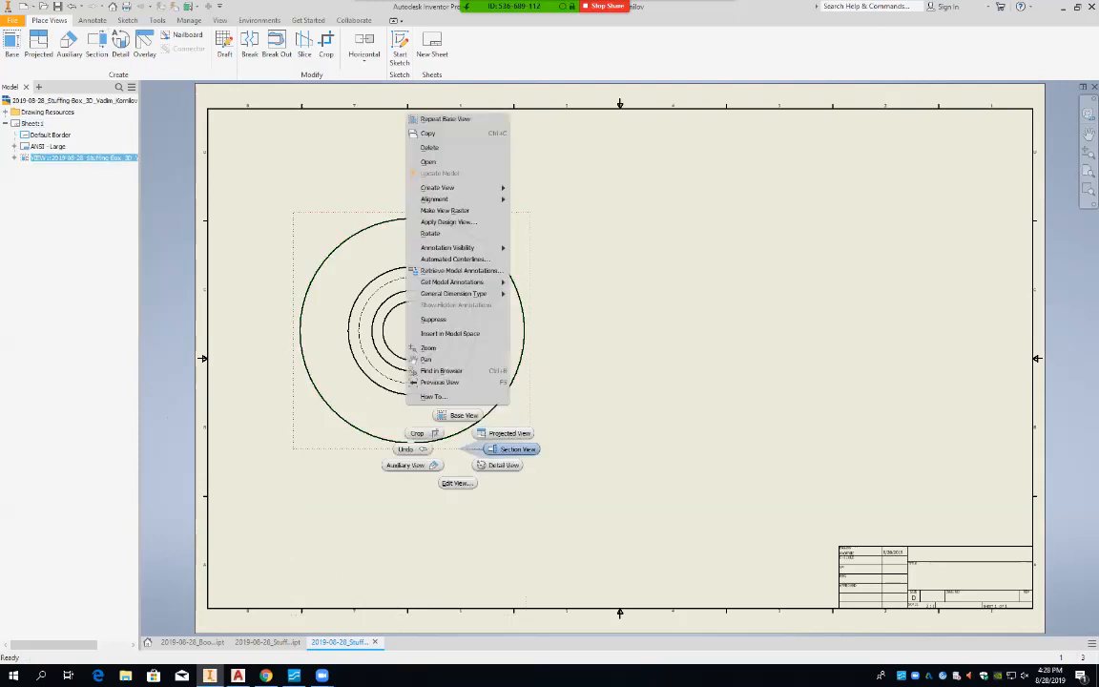
{"action": "left_click", "coordinate": [515, 449]}
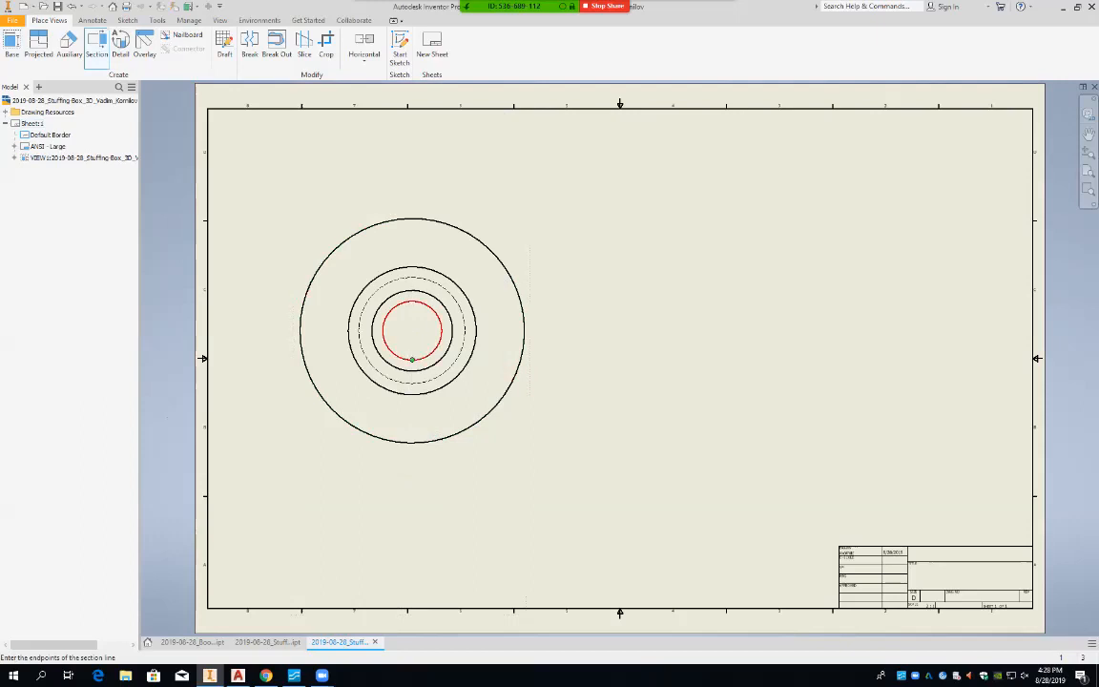
{"action": "left_click", "coordinate": [412, 359]}
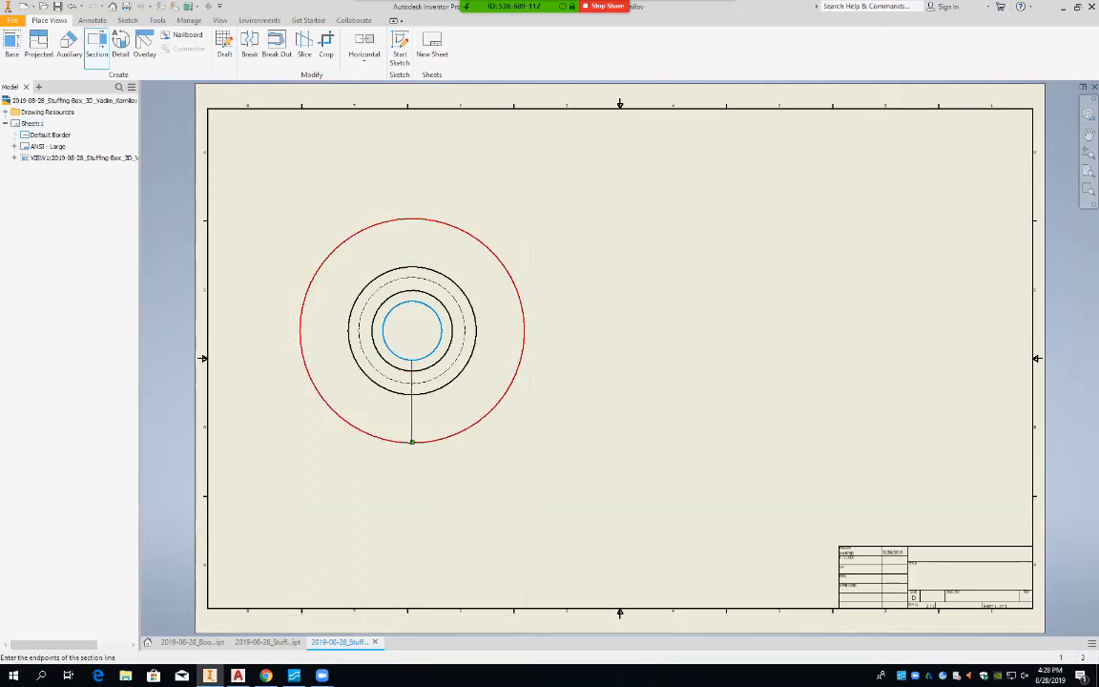
{"action": "left_click", "coordinate": [412, 468]}
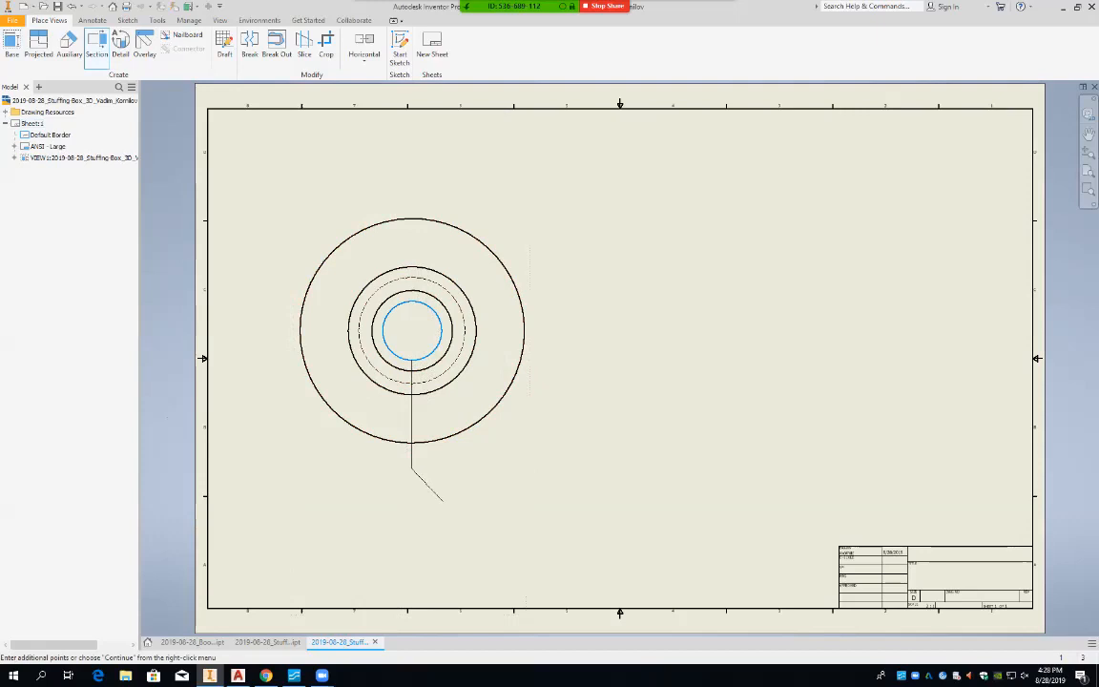
{"action": "key", "text": "Escape"}
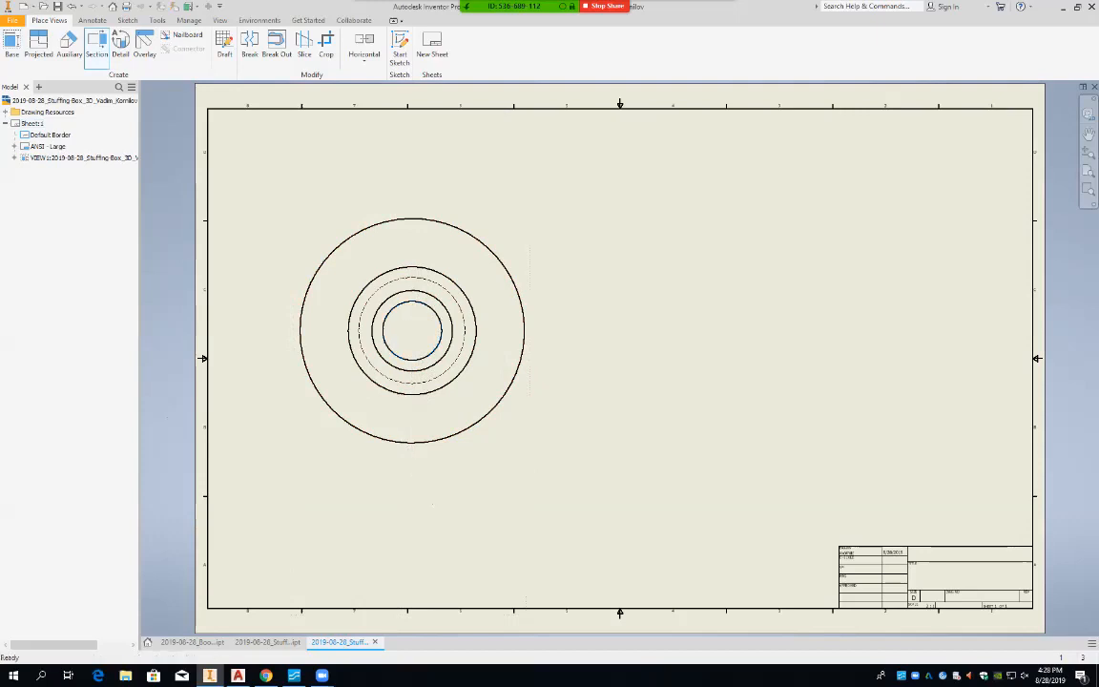
{"action": "left_click", "coordinate": [391, 310]}
{"action": "left_click", "coordinate": [96, 43]}
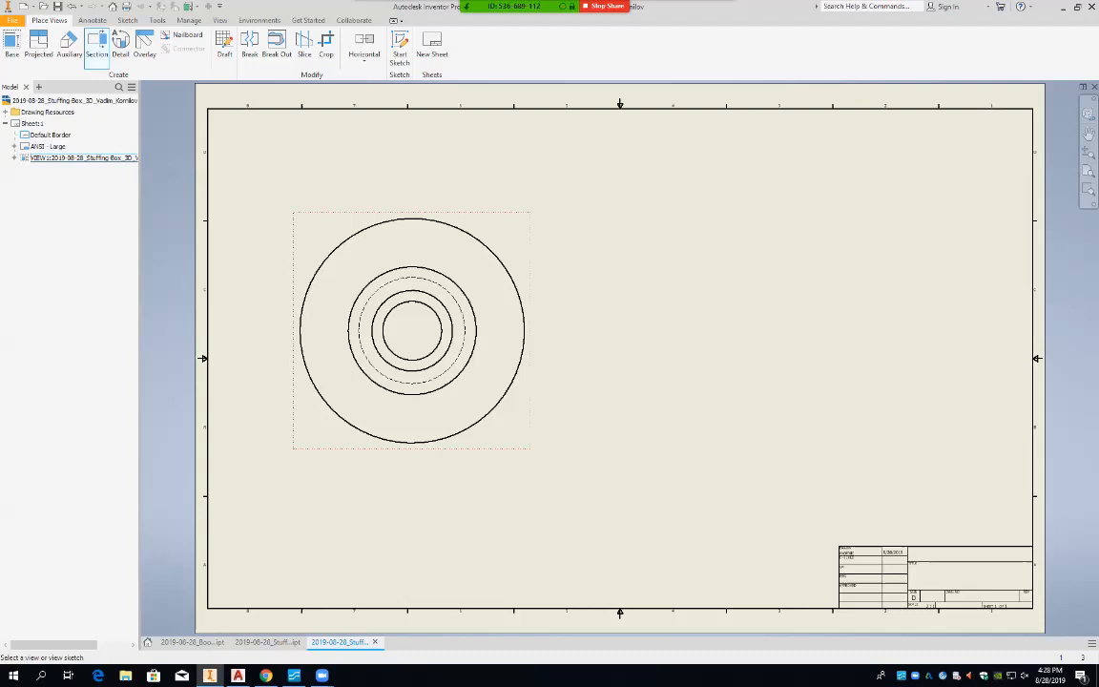
{"action": "left_click", "coordinate": [81, 157]}
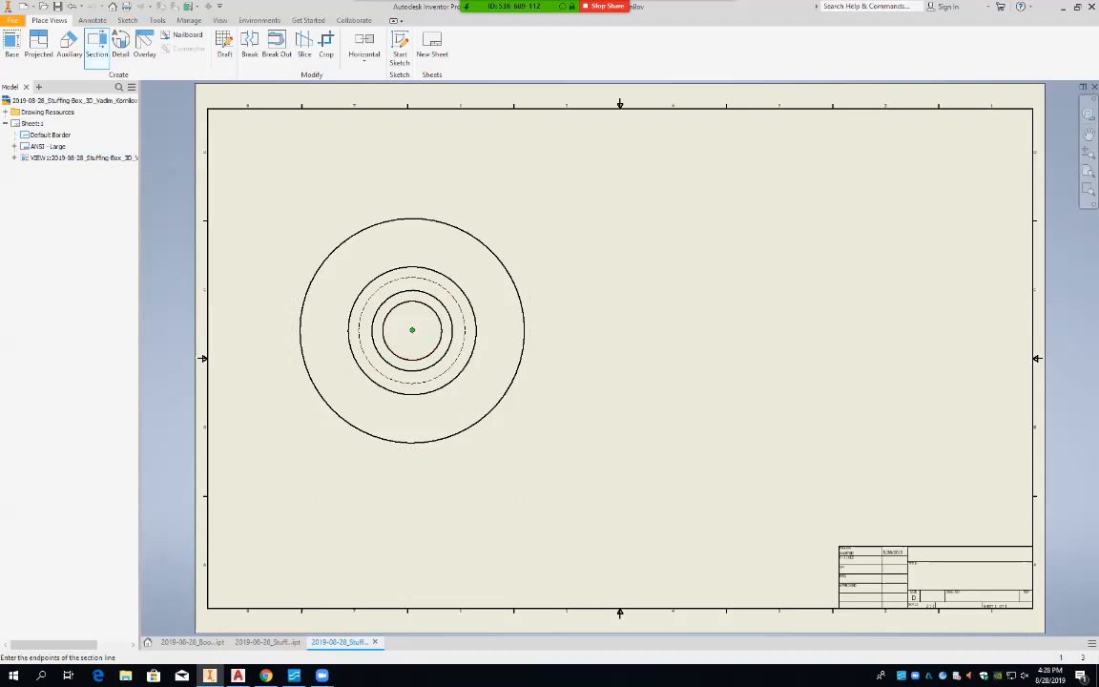
{"action": "left_click", "coordinate": [412, 330]}
{"action": "key", "text": "Escape"}
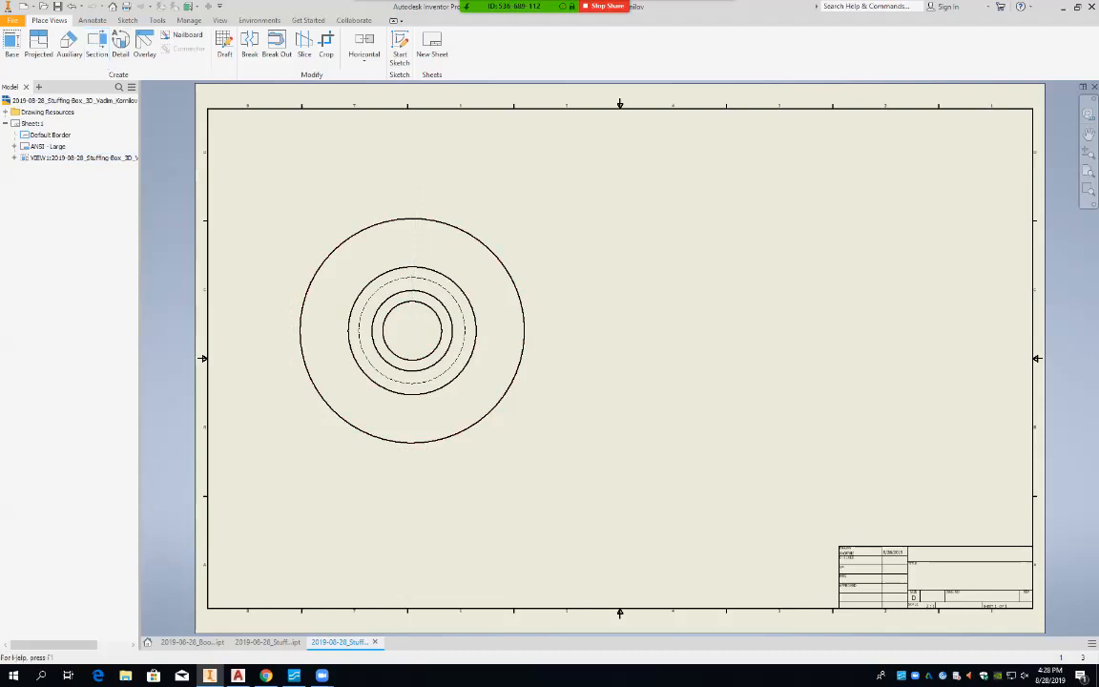
Create full section view A-A at 2:1 from a vertical line through the front view's centre, placing it to the right of that view.
{"action": "left_click", "coordinate": [96, 43]}
{"action": "left_click", "coordinate": [420, 330]}
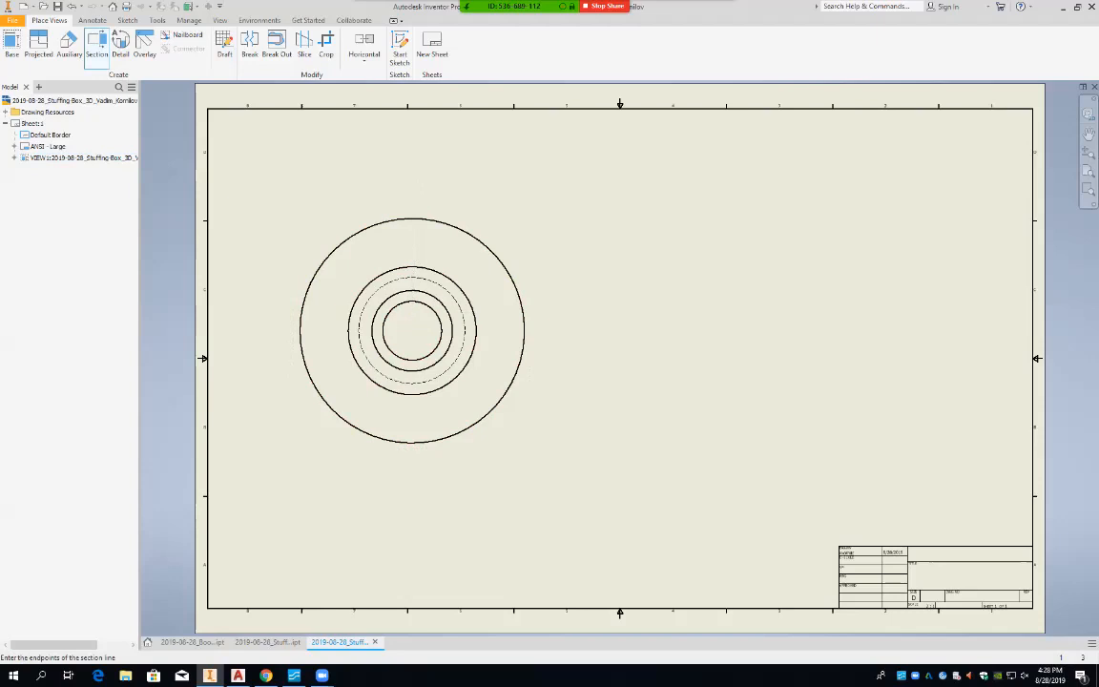
{"action": "left_click", "coordinate": [411, 188]}
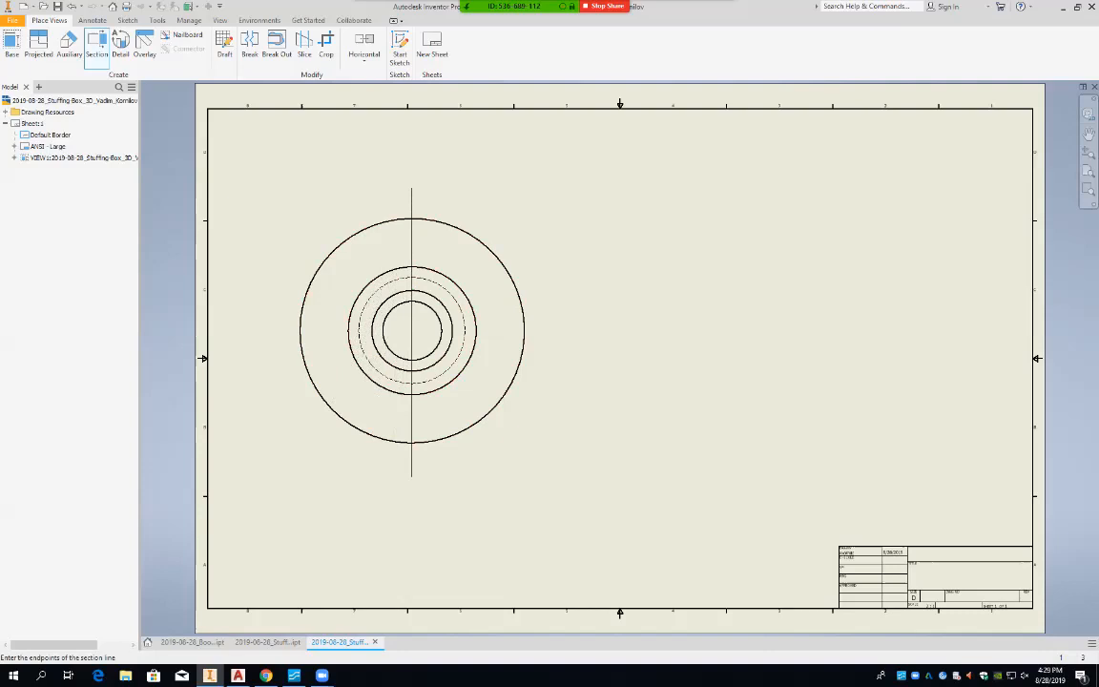
{"action": "left_click", "coordinate": [411, 473]}
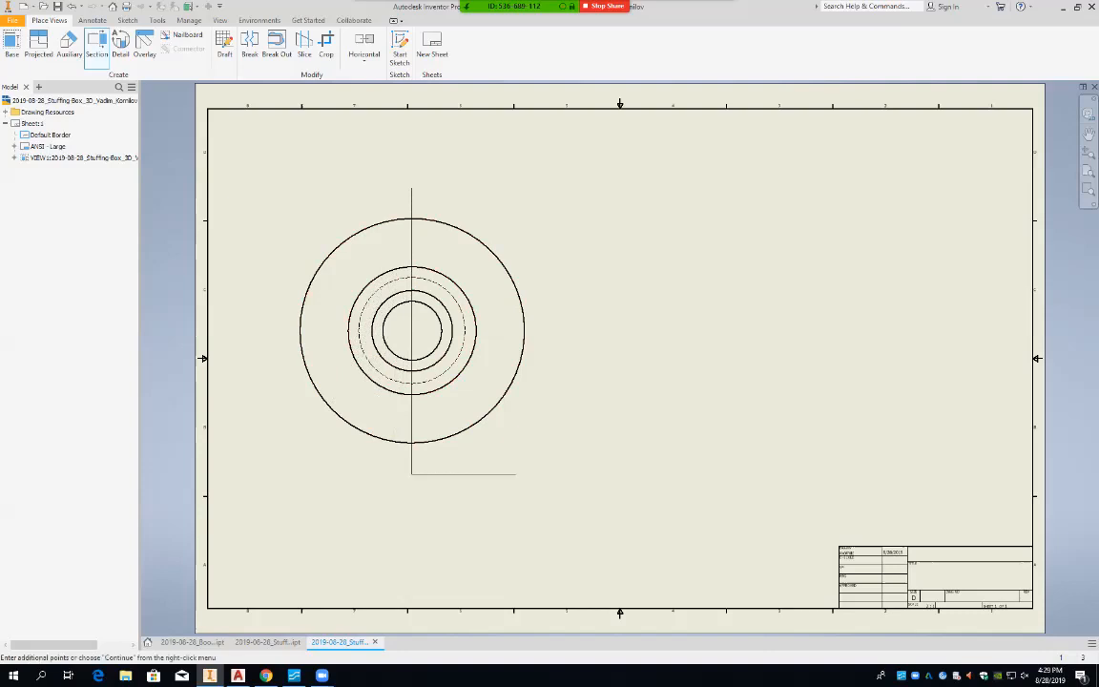
{"action": "right_click", "coordinate": [515, 474]}
{"action": "left_click", "coordinate": [567, 474]}
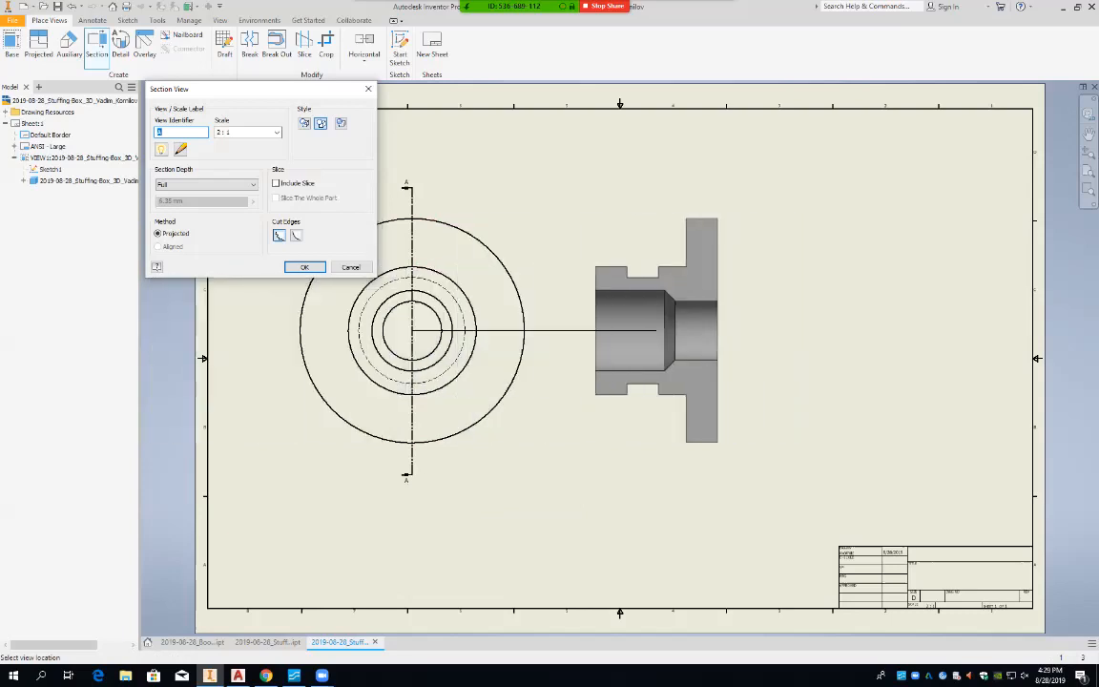
{"action": "left_click", "coordinate": [675, 330]}
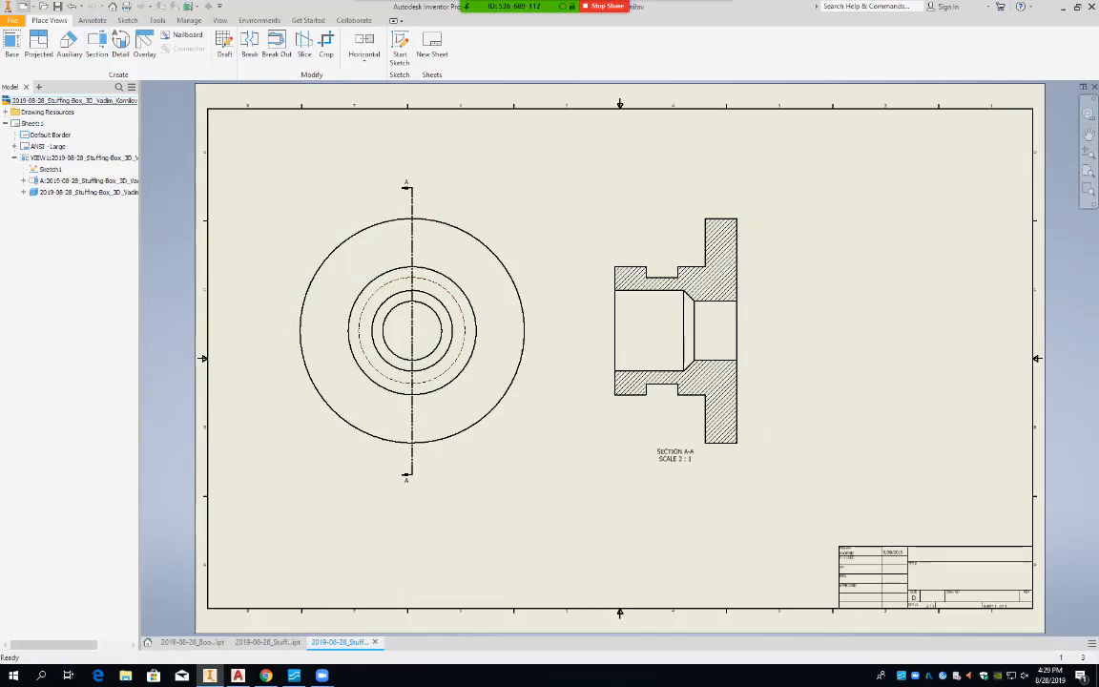
Save the drawing as a DWG in the 3D Modeling folder under the proposed Stuffing-Box name, and check the part model against it.
{"action": "key", "text": "ctrl+s"}
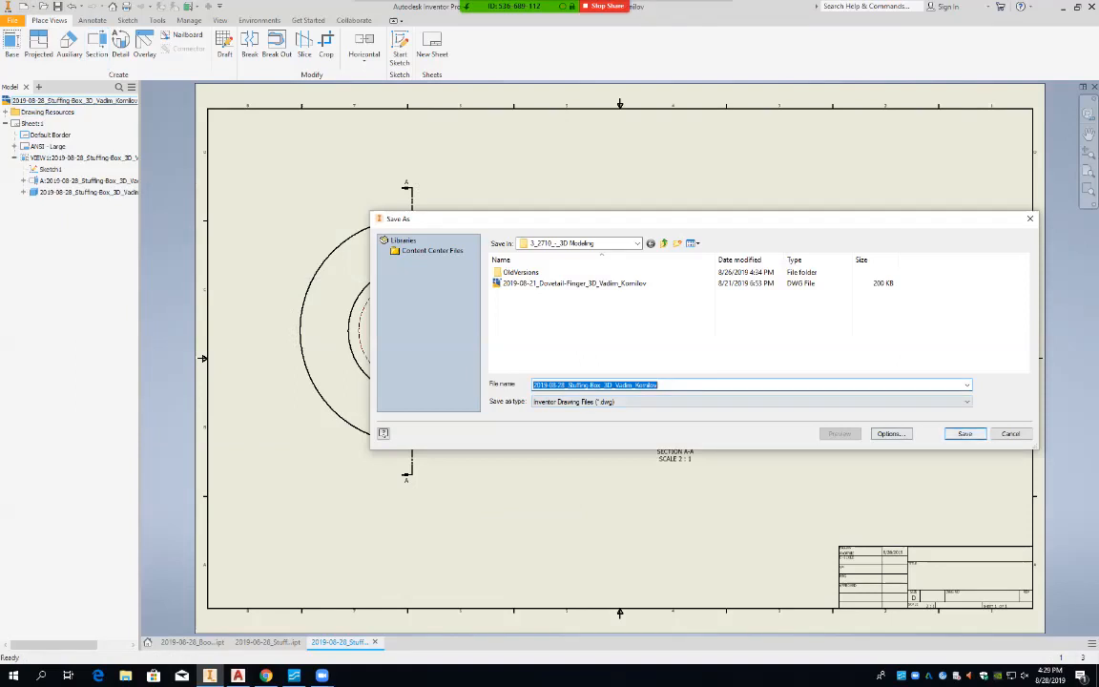
{"action": "key", "text": "Return"}
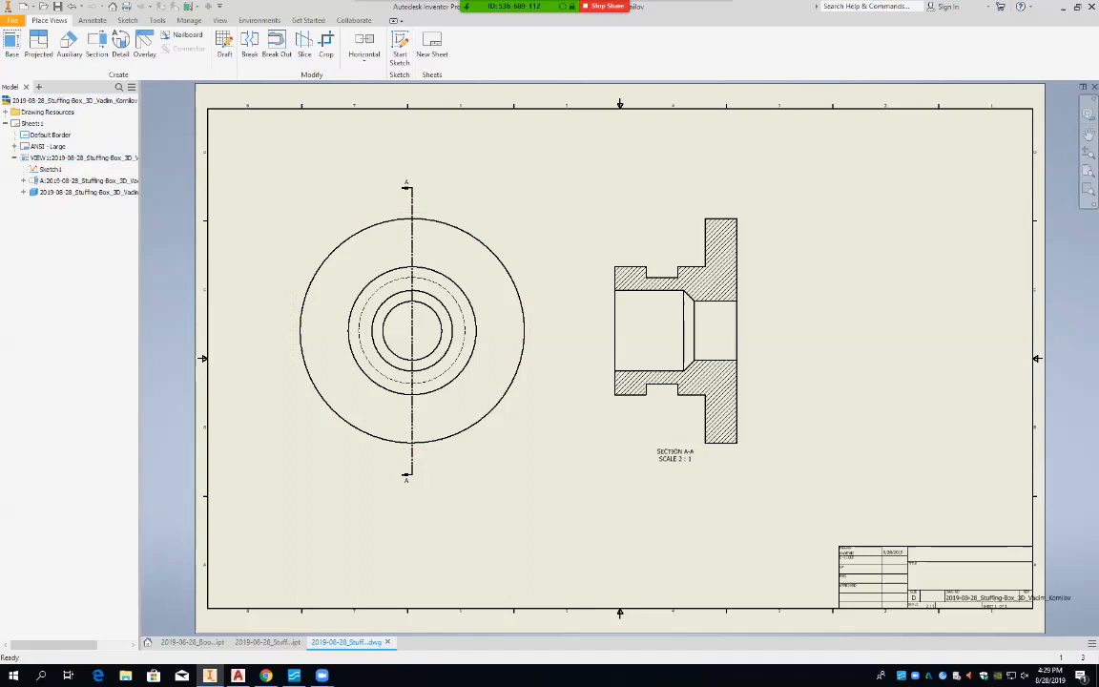
{"action": "key", "text": "ctrl+Tab"}
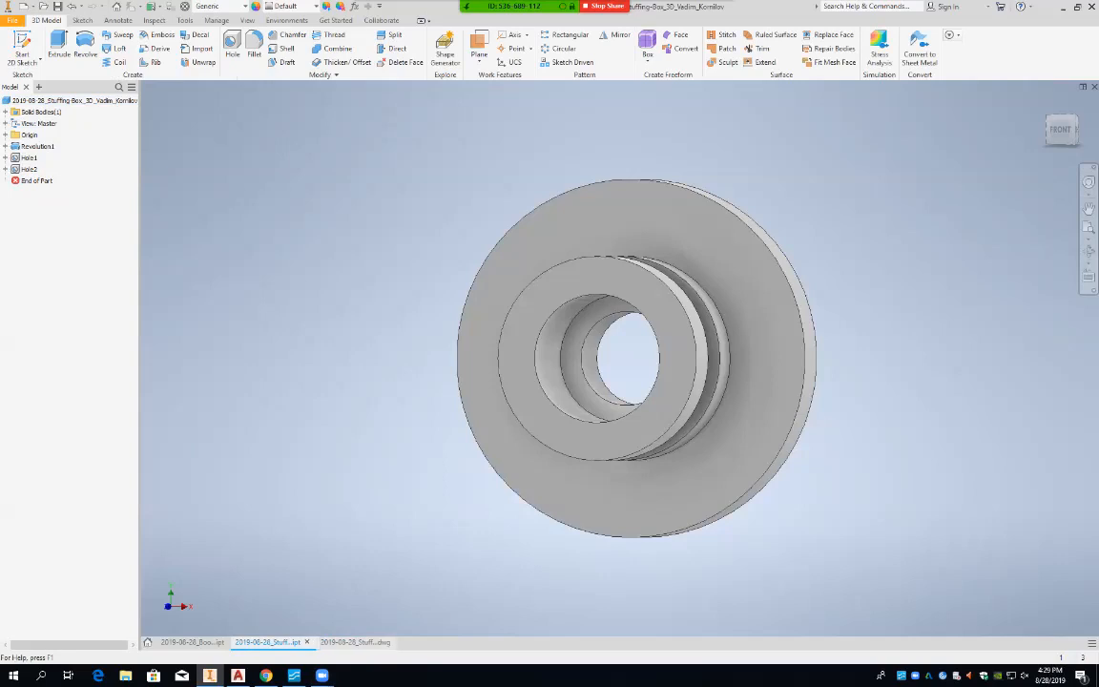
{"action": "key", "text": "ctrl+Tab"}
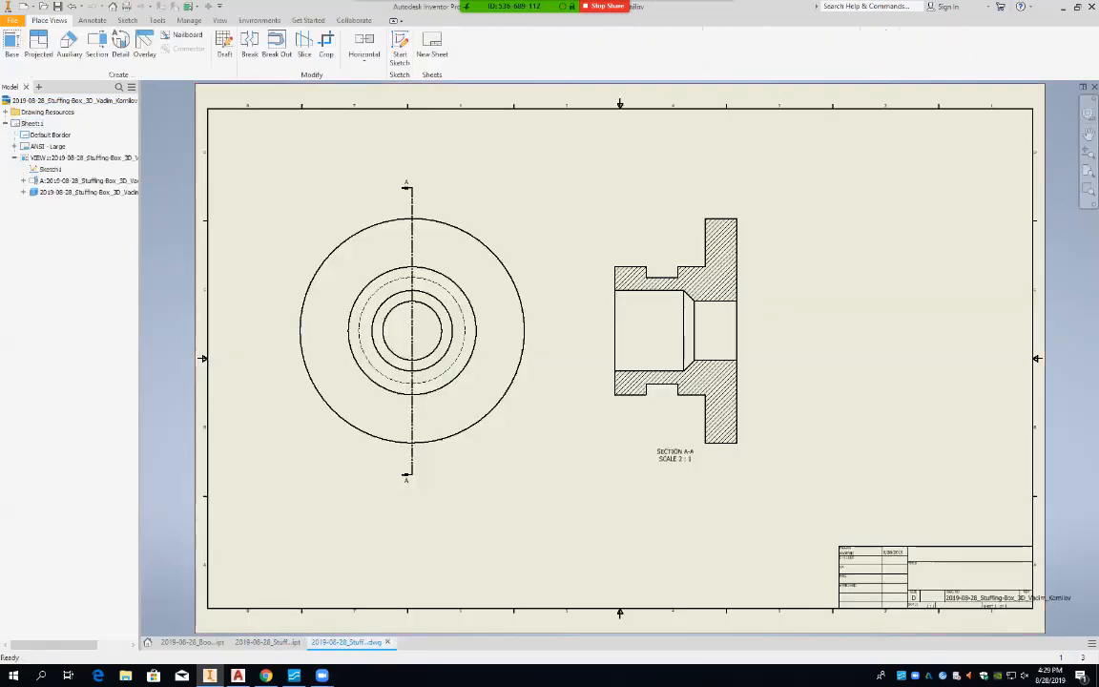
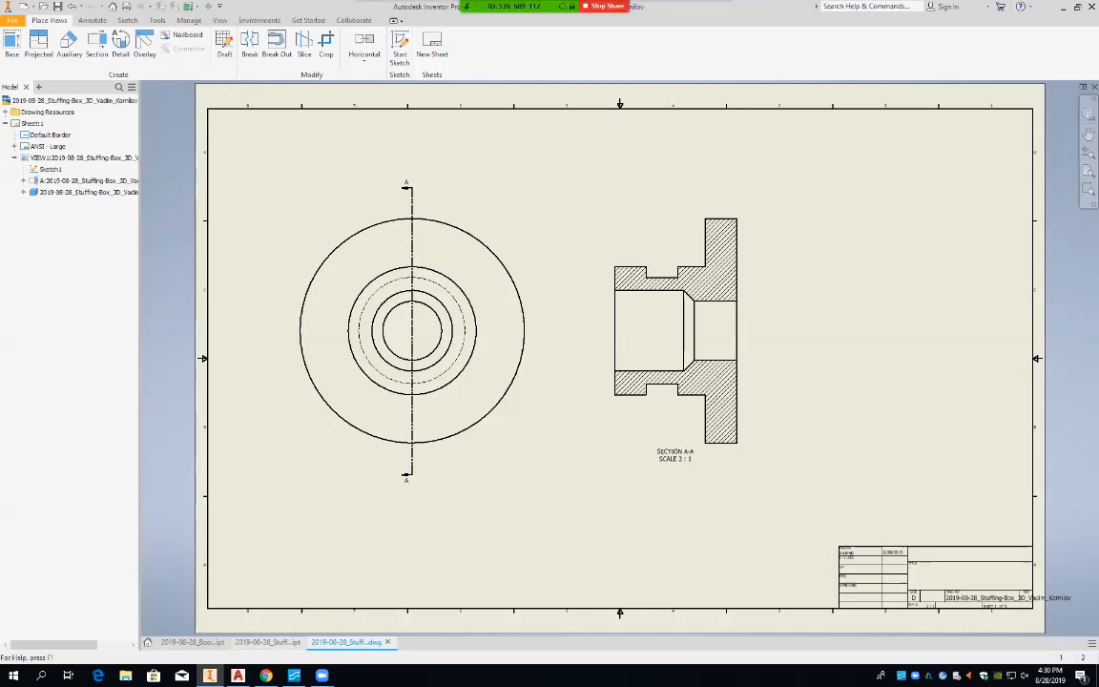
In the Stuffing Box part, start a sketch on the flange's front face and place a point vertically aligned above the centre.
{"action": "key", "text": "ctrl+Tab"}
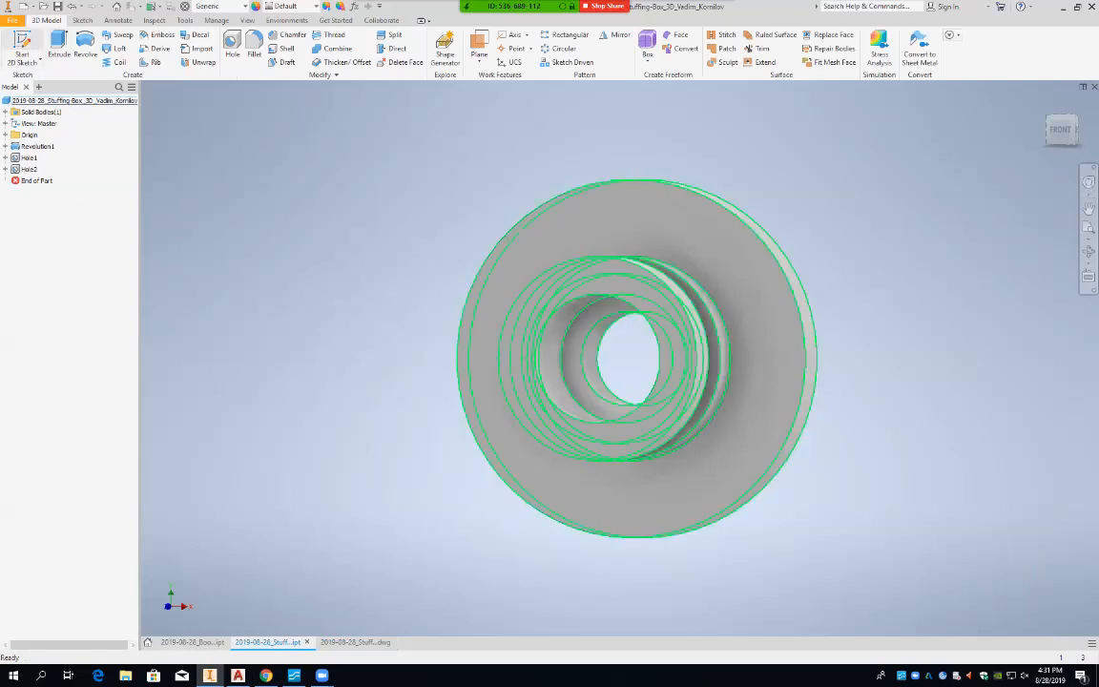
{"action": "left_click", "coordinate": [21, 46]}
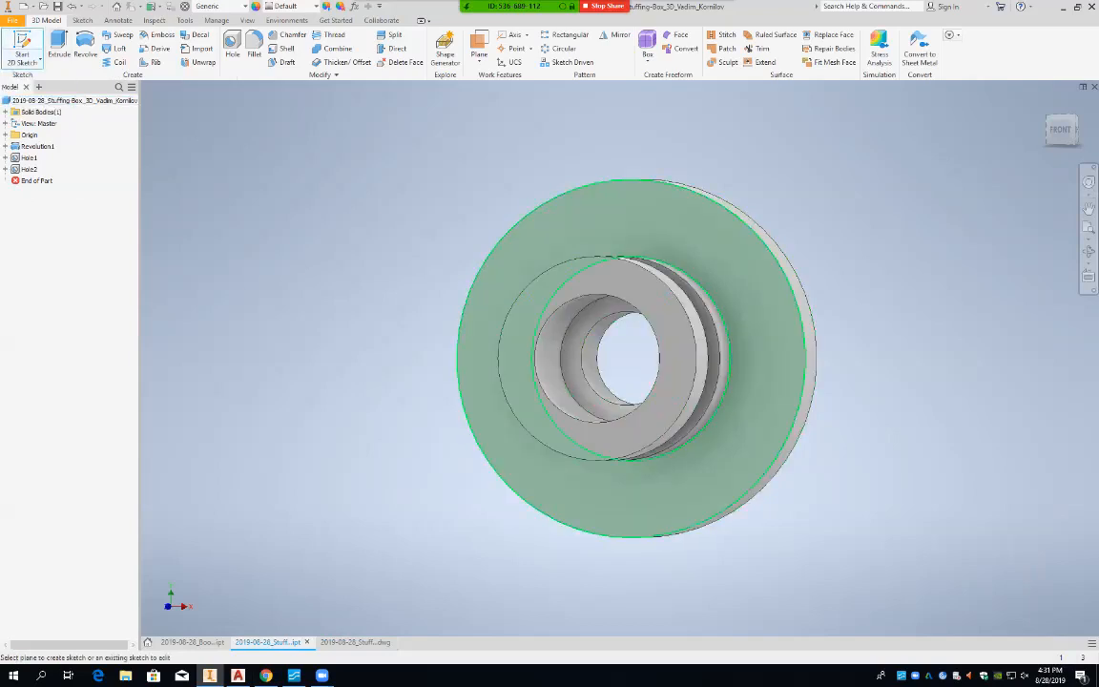
{"action": "left_click", "coordinate": [616, 225]}
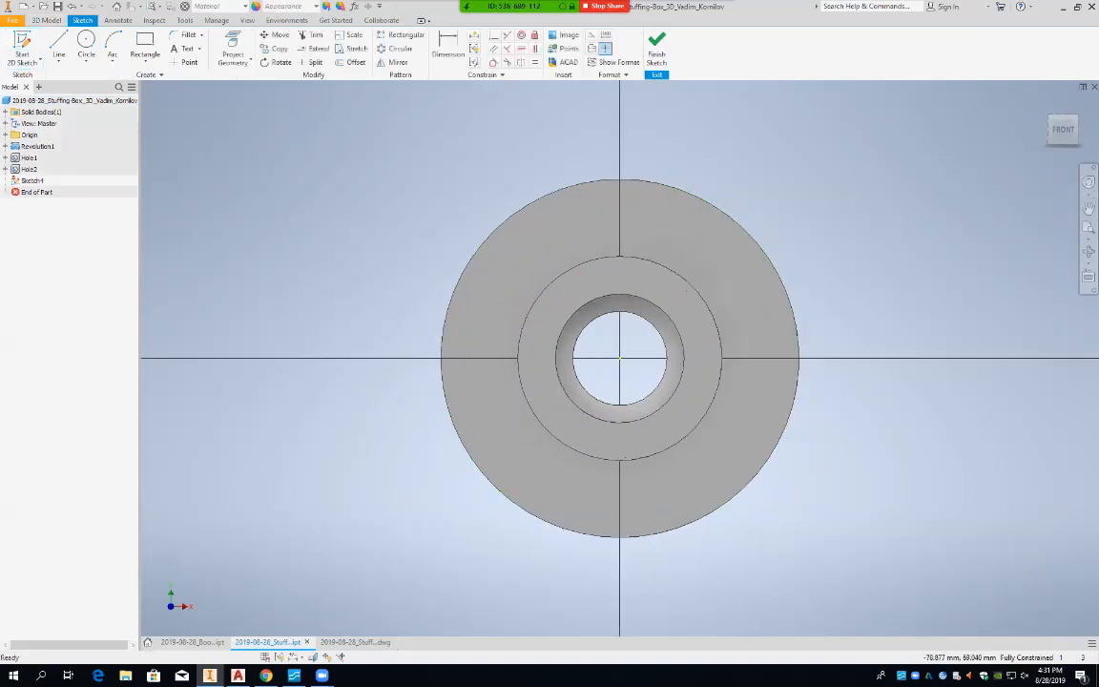
{"action": "left_click", "coordinate": [184, 62]}
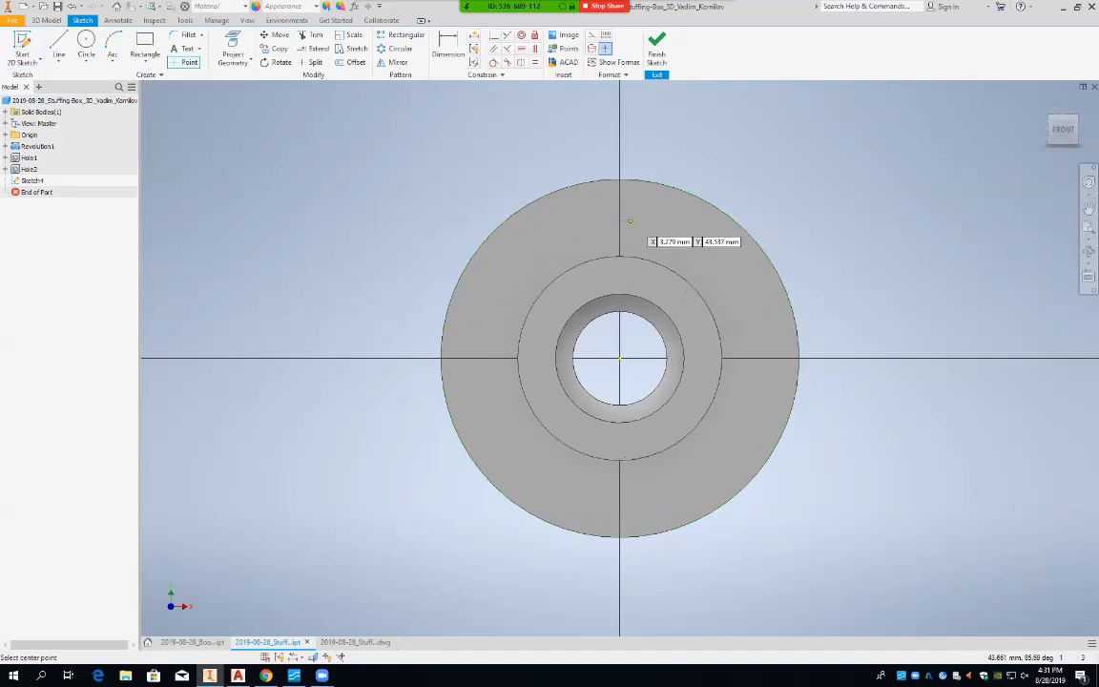
{"action": "left_click", "coordinate": [629, 221]}
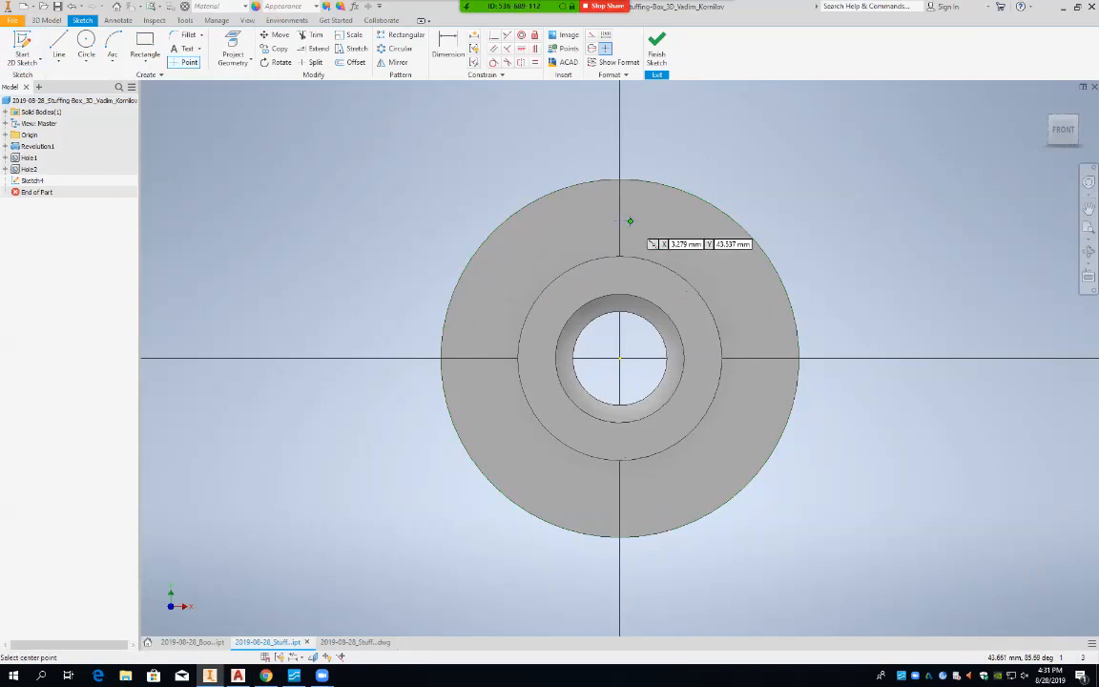
{"action": "left_click", "coordinate": [448, 46]}
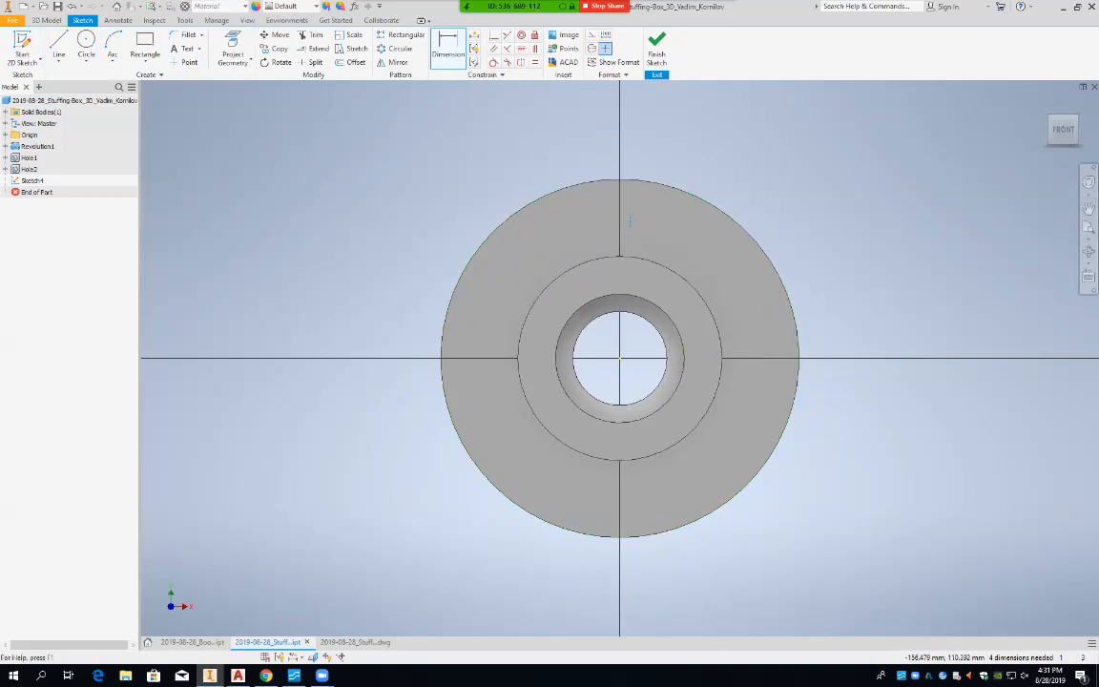
{"action": "key", "text": "Escape"}
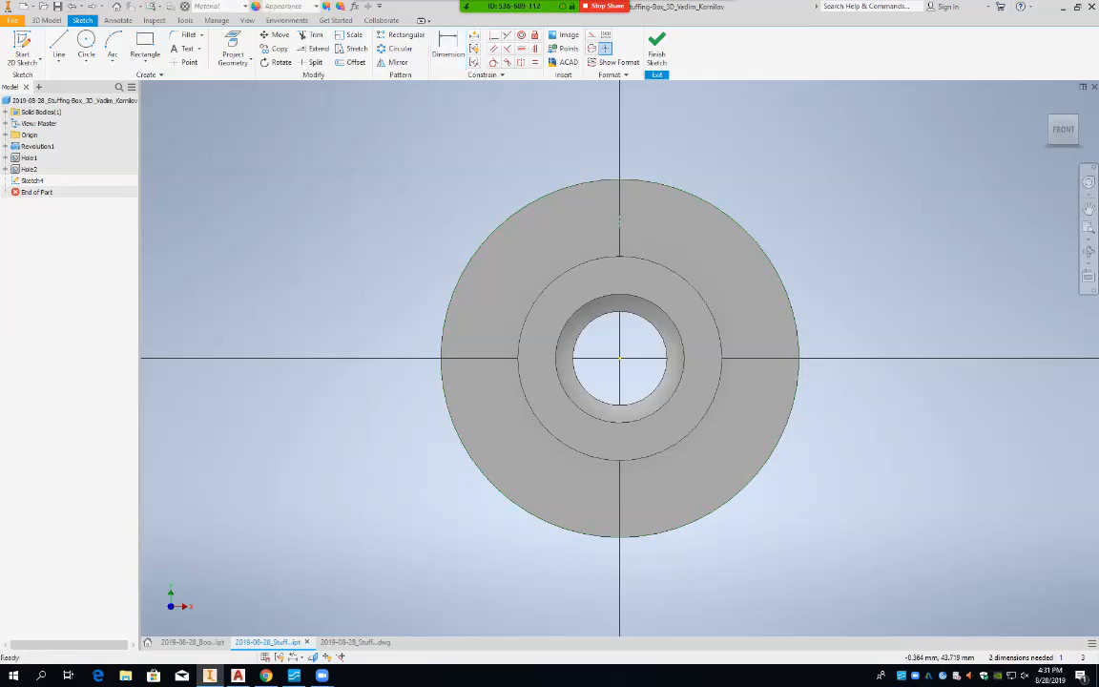
Dimension the sketch point's vertical distance from the centre as 89/2 mm and finish the sketch.
{"action": "key", "text": "d"}
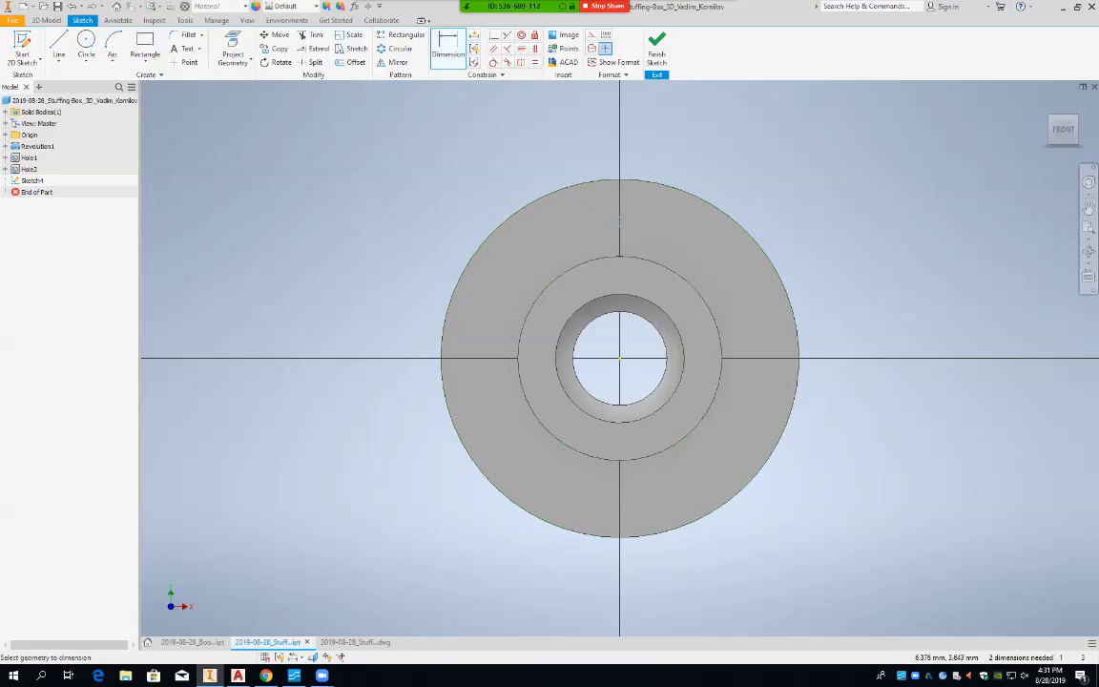
{"action": "left_click", "coordinate": [620, 223]}
{"action": "left_click", "coordinate": [620, 358]}
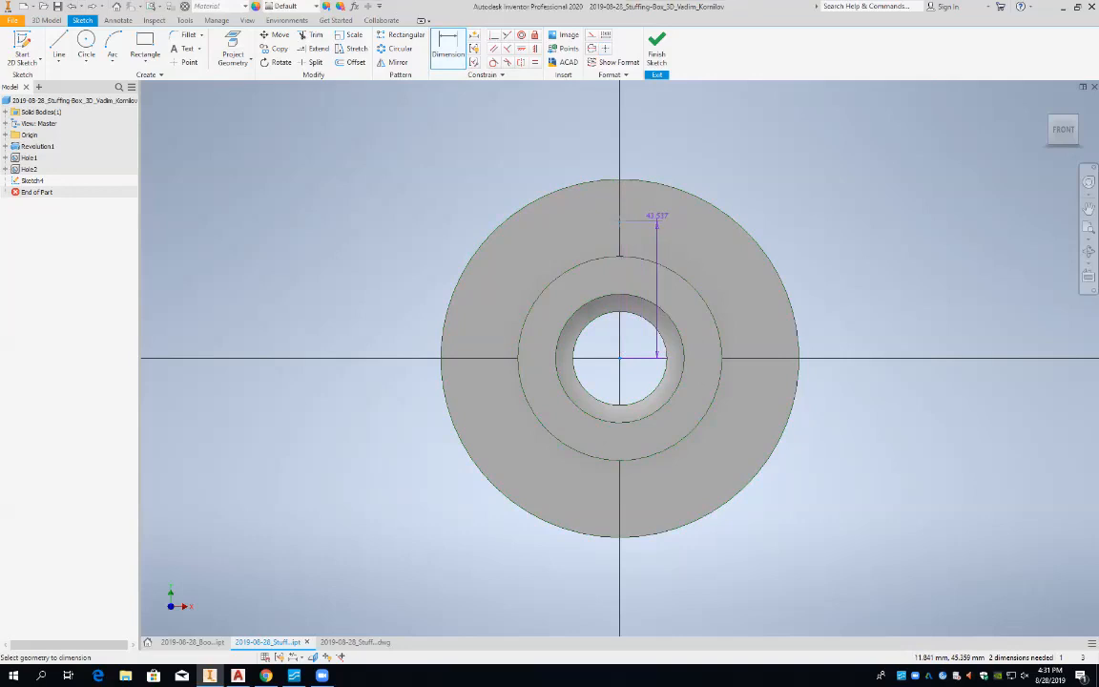
{"action": "type", "text": "89"}
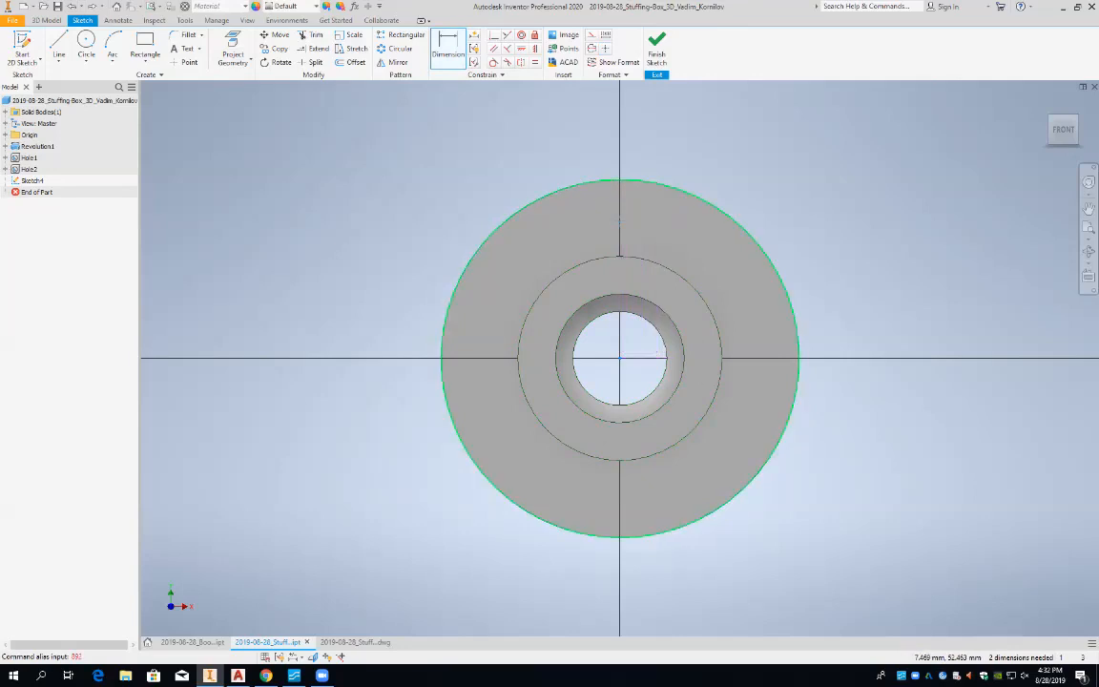
{"action": "left_click", "coordinate": [672, 286]}
{"action": "type", "text": "89/2"}
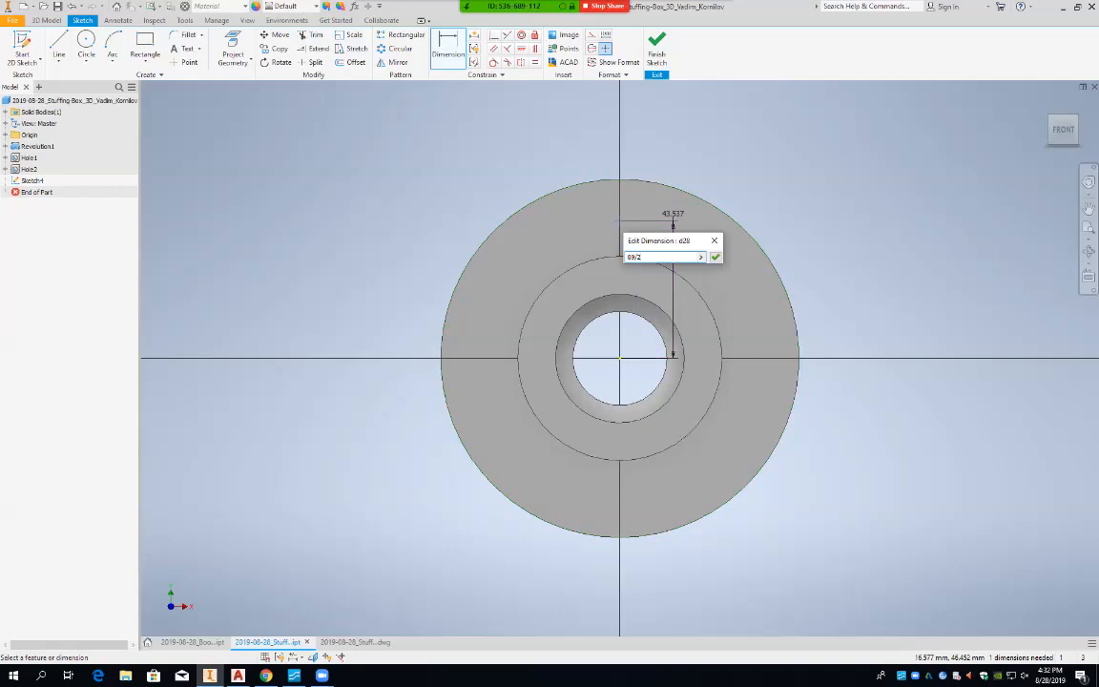
{"action": "key", "text": "Return"}
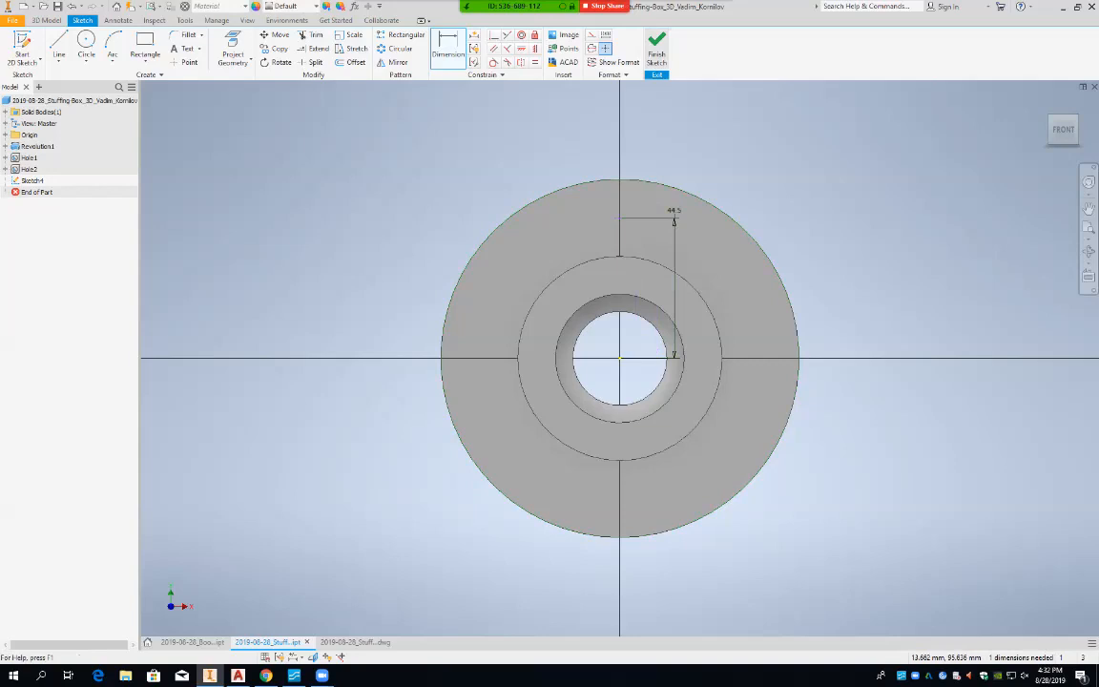
{"action": "left_click", "coordinate": [657, 46]}
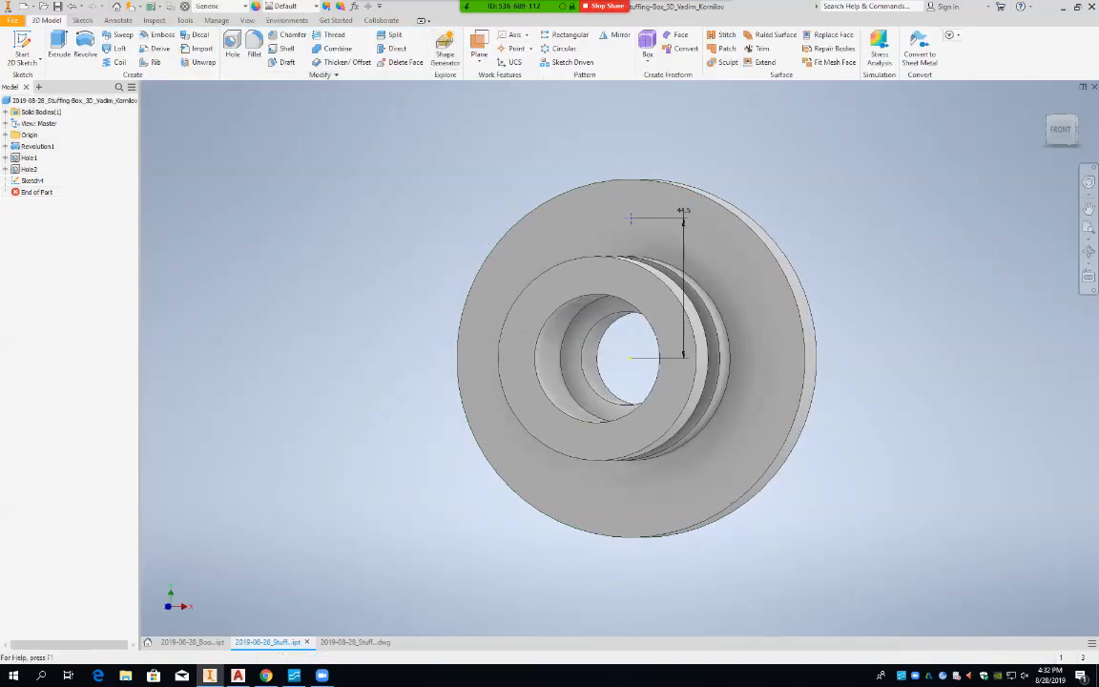
Create a simple 13 mm diameter hole at the sketch point, running through all of the flange.
{"action": "key", "text": "h"}
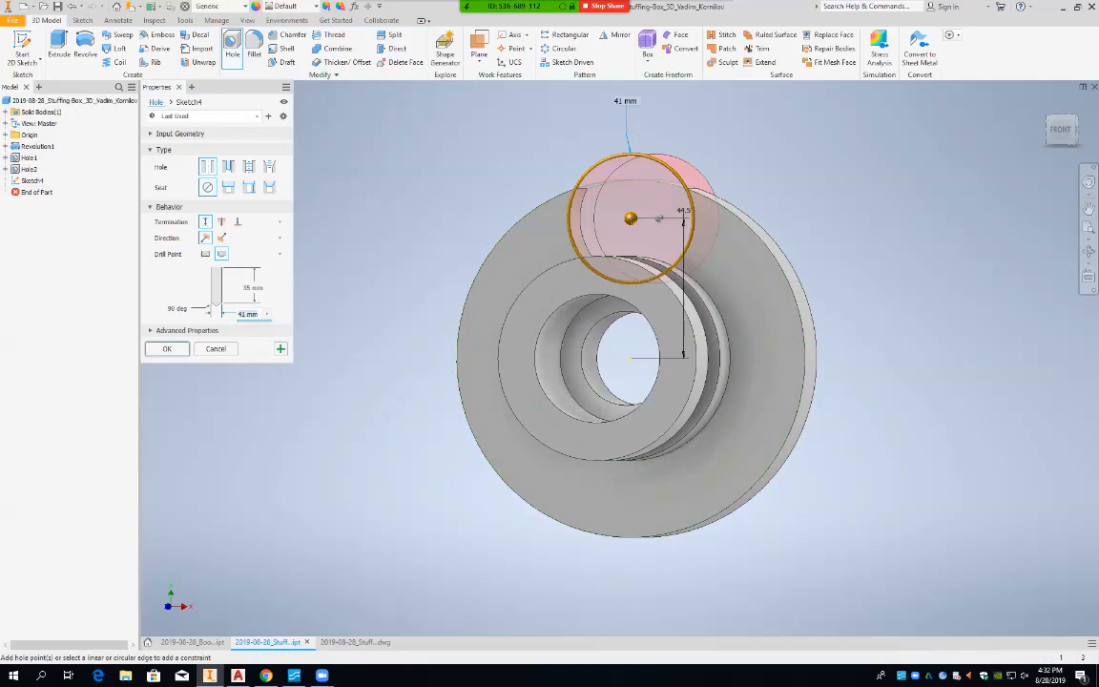
{"action": "type", "text": "13"}
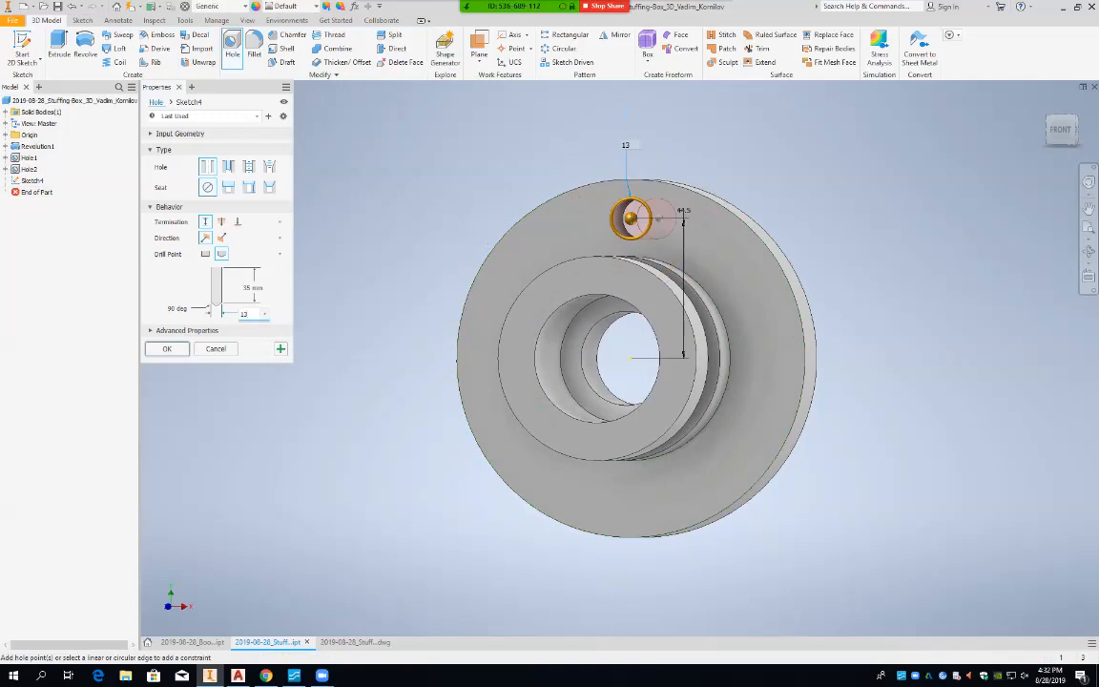
{"action": "left_click", "coordinate": [222, 221]}
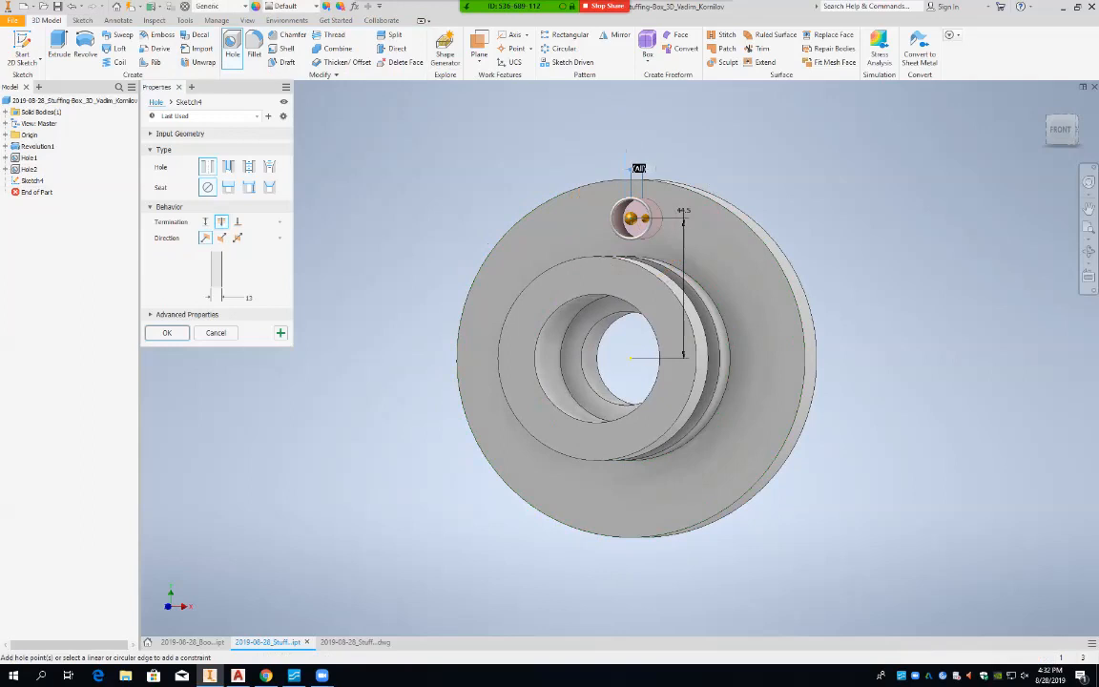
{"action": "key", "text": "Return"}
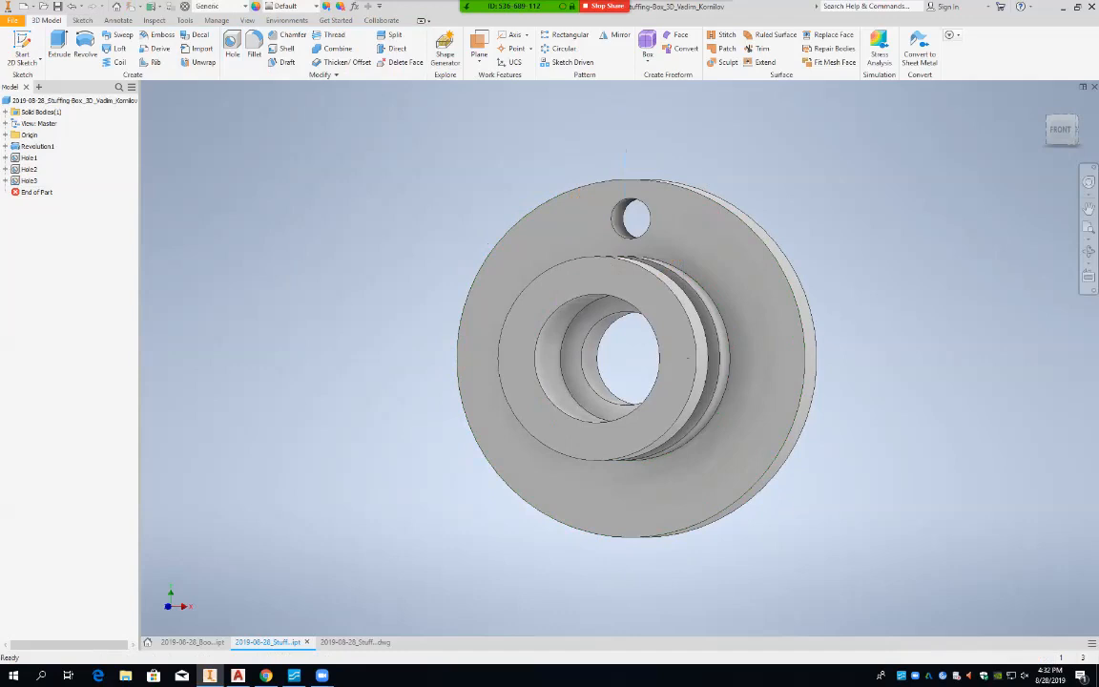
Pattern the 13 mm hole circularly around the flange's axis as 4 instances over 360 degrees, and return to the drawing to check its views.
{"action": "left_click", "coordinate": [560, 48]}
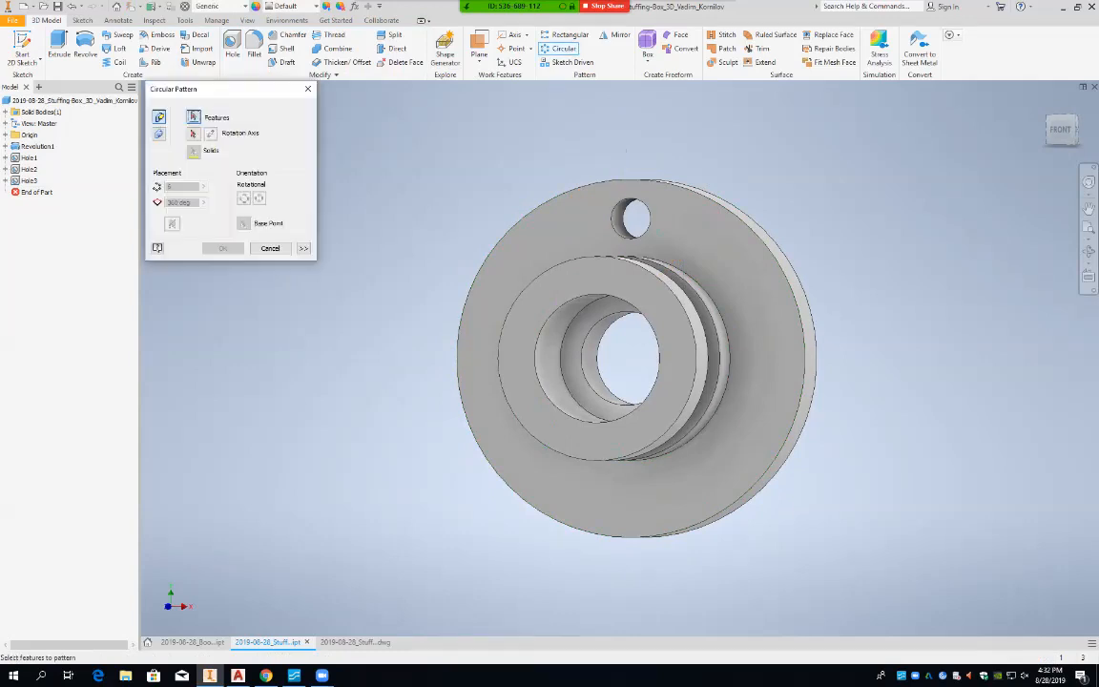
{"action": "left_click", "coordinate": [29, 180]}
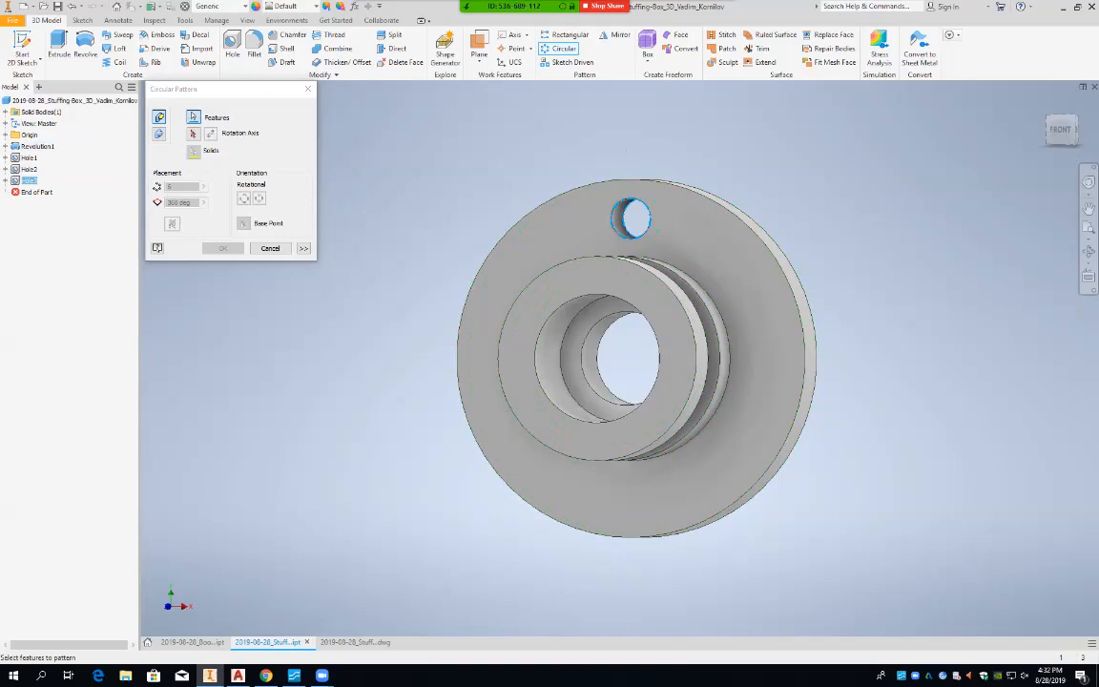
{"action": "left_click", "coordinate": [192, 132]}
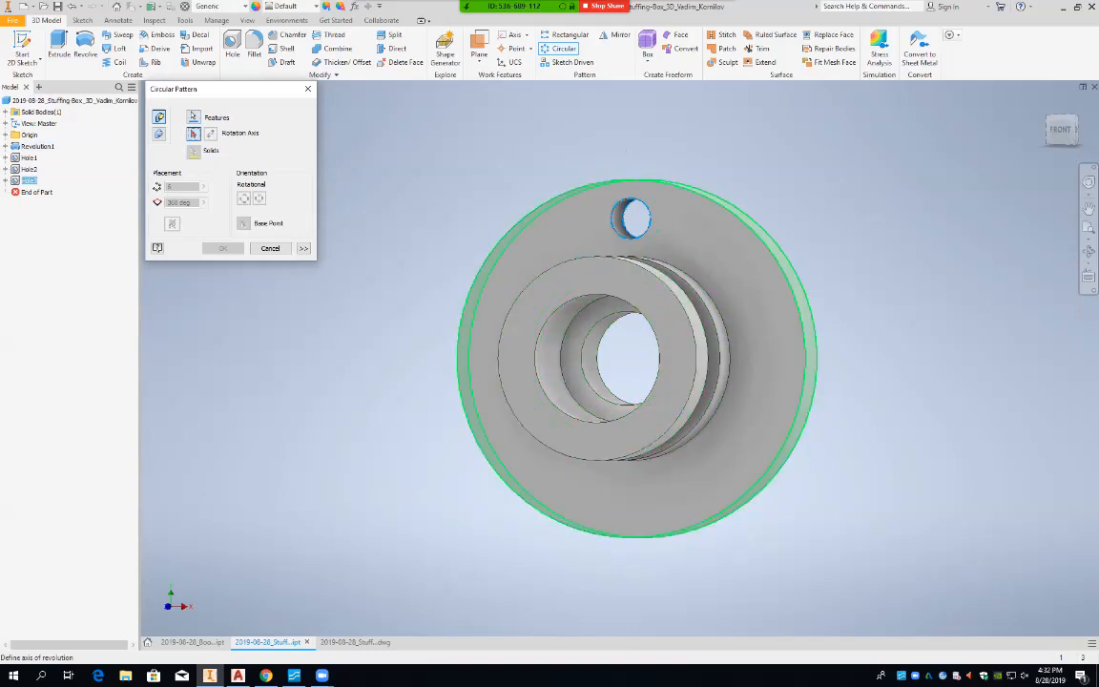
{"action": "left_click", "coordinate": [809, 362]}
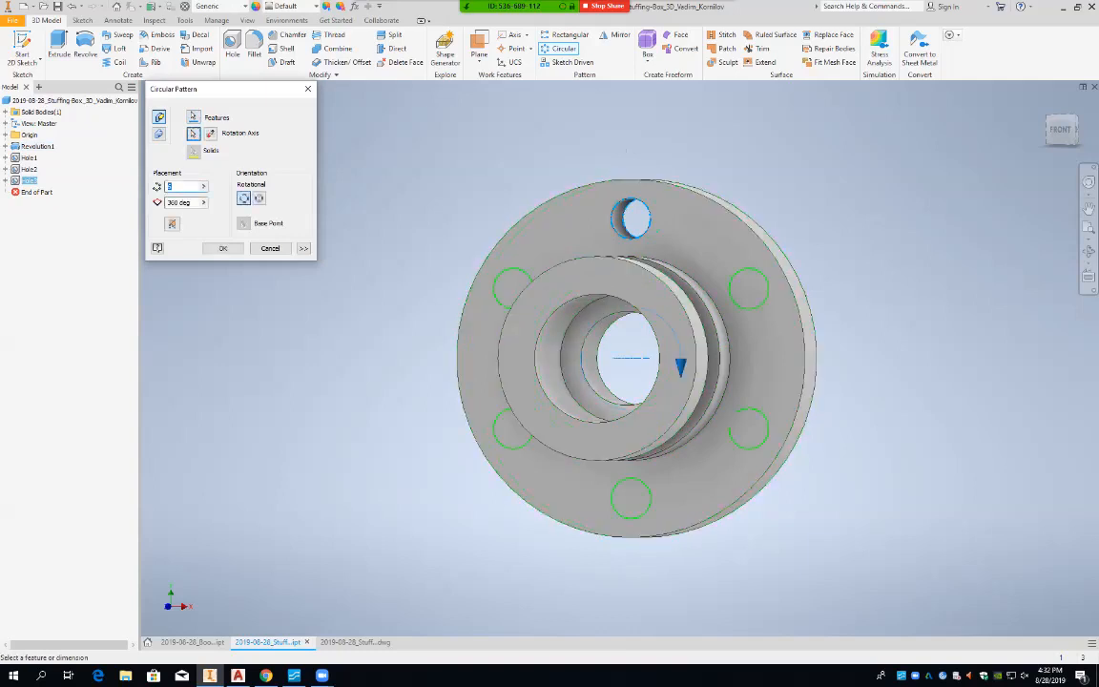
{"action": "type", "text": "4"}
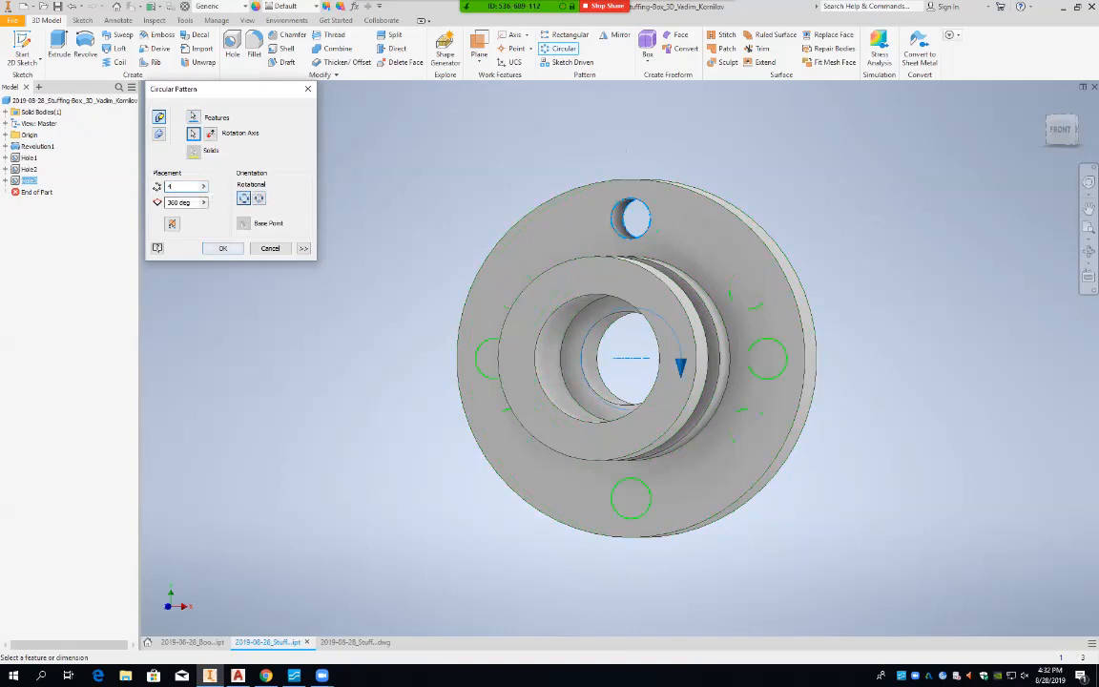
{"action": "key", "text": "Return"}
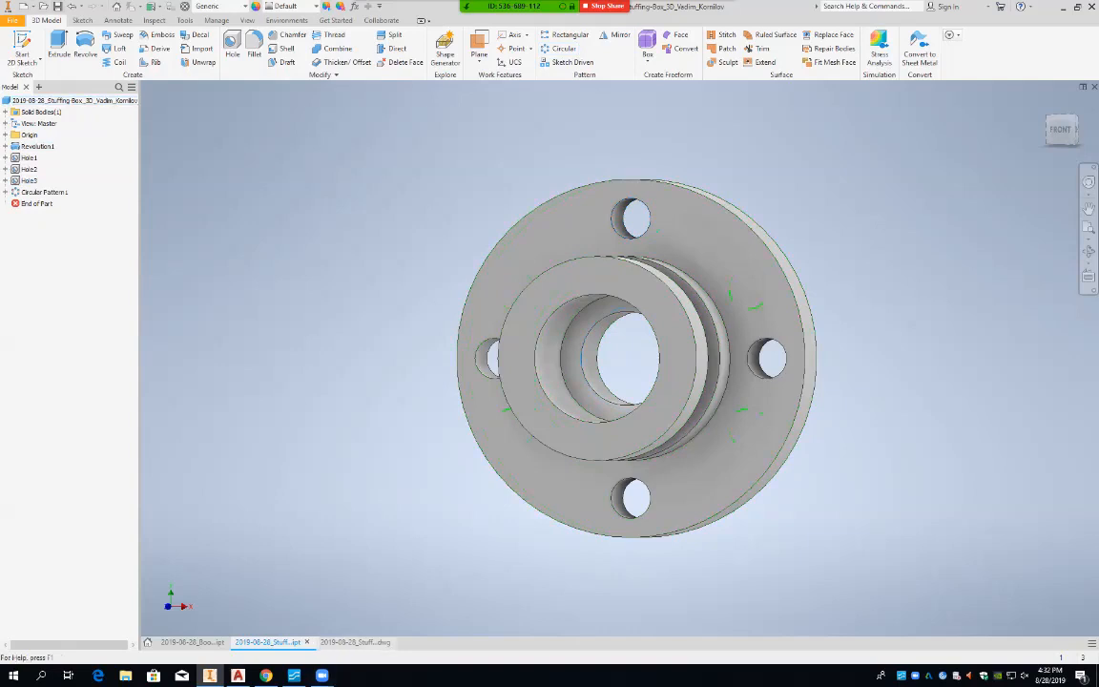
{"action": "key", "text": "ctrl+Tab"}
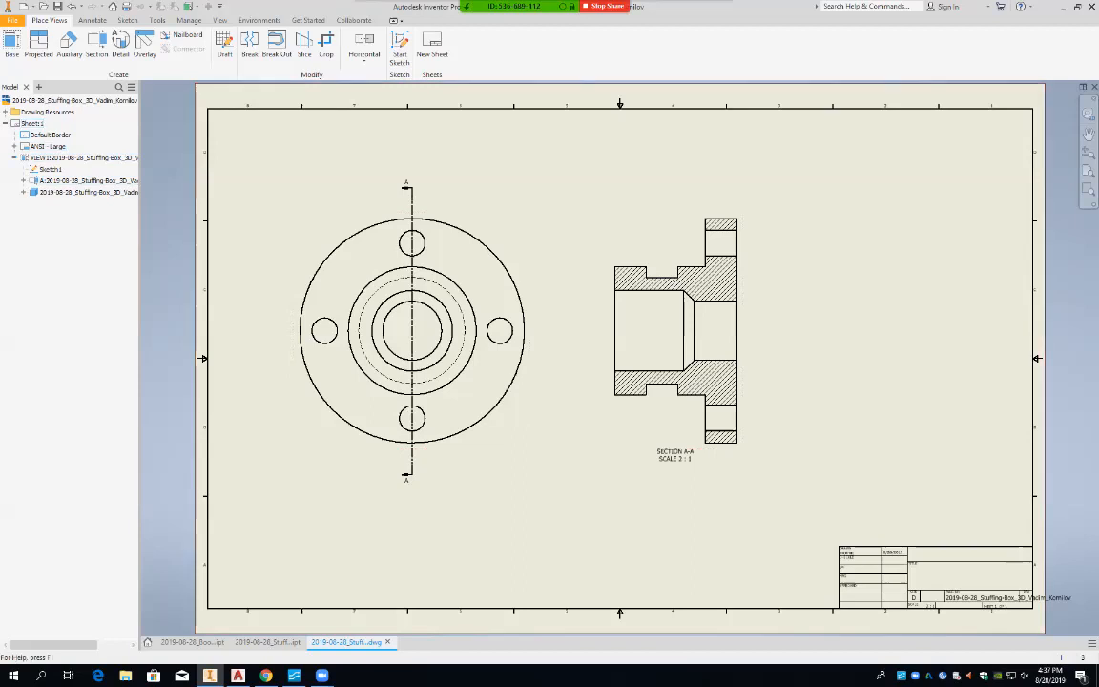
{"action": "left_click", "coordinate": [718, 16]}
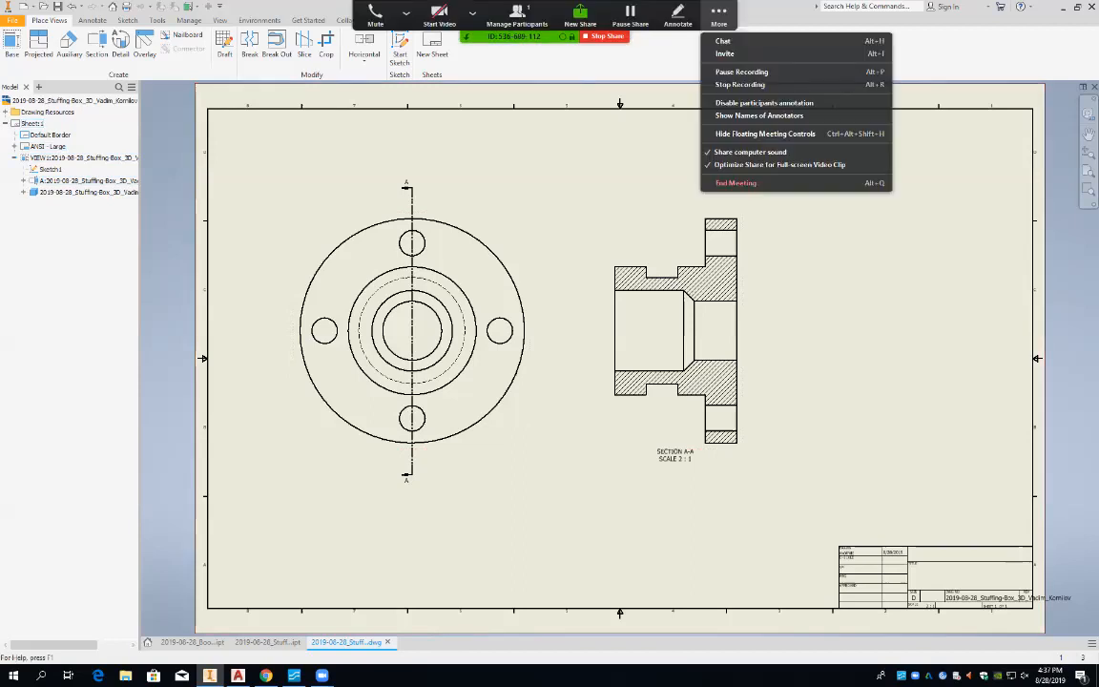